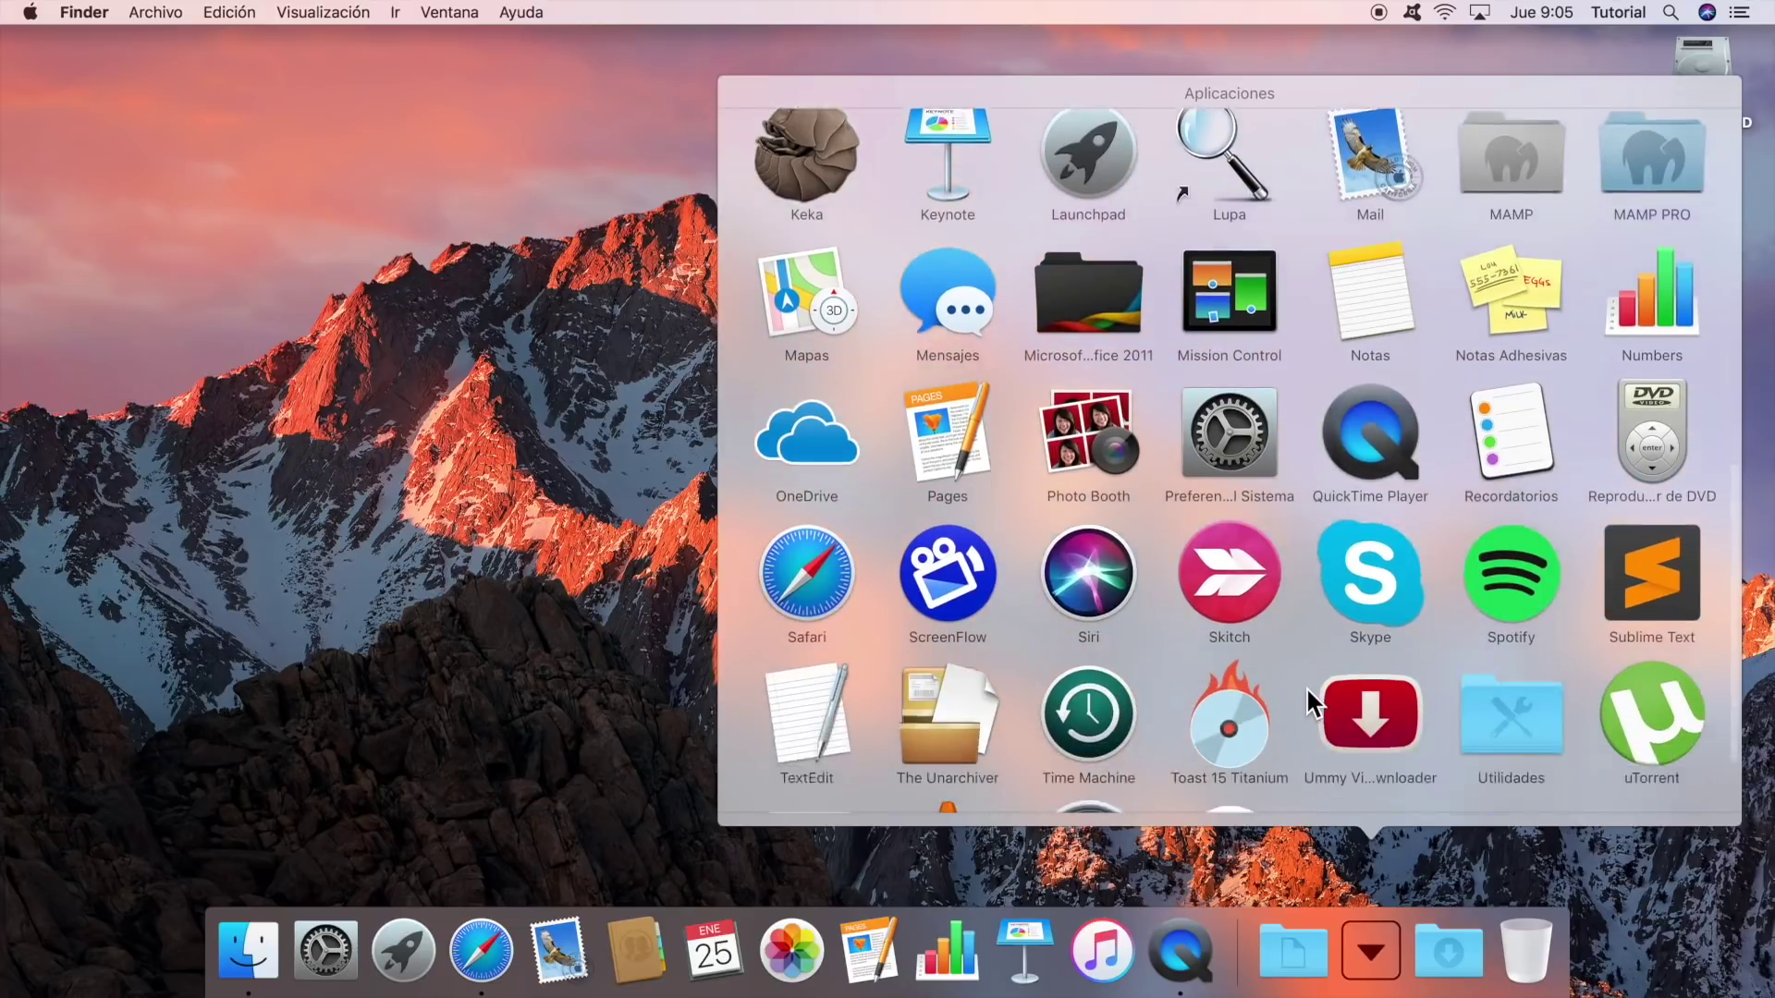
{"action": "scroll", "coordinate": [1305, 686], "scroll_direction": "up", "scroll_amount": 10}
{"action": "scroll", "coordinate": [1306, 686], "scroll_direction": "up", "scroll_amount": 5}
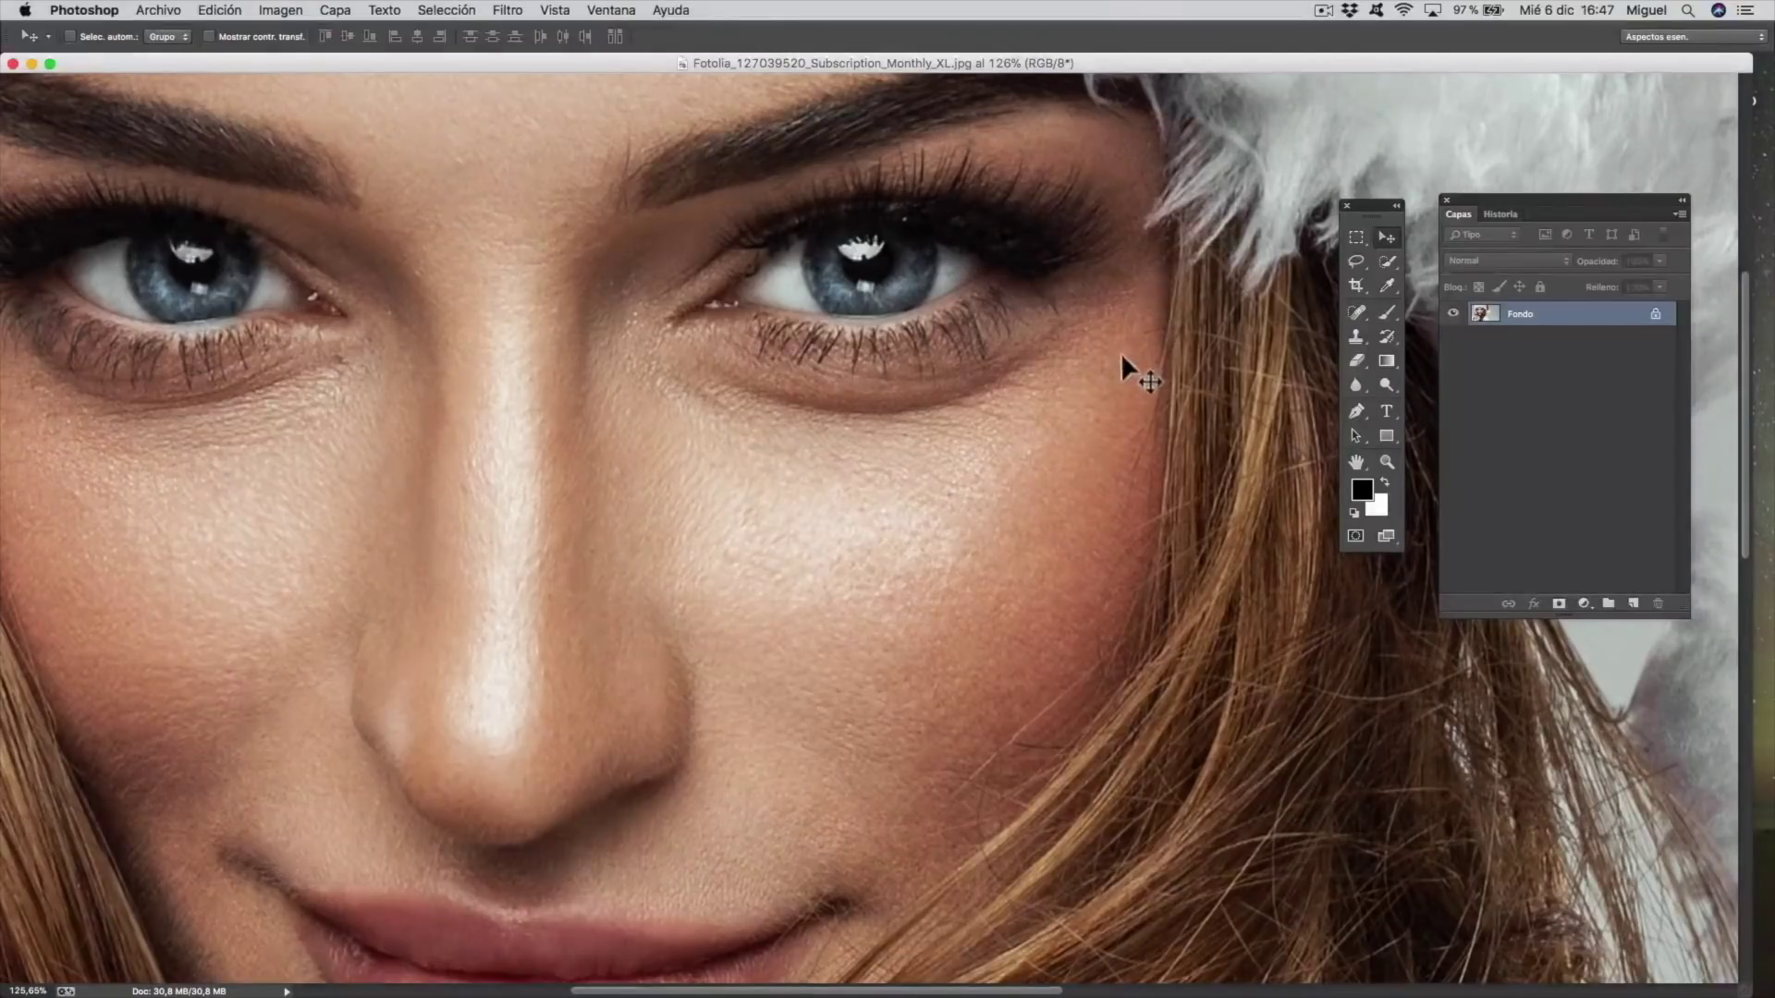
{"action": "key", "text": "super+0"}
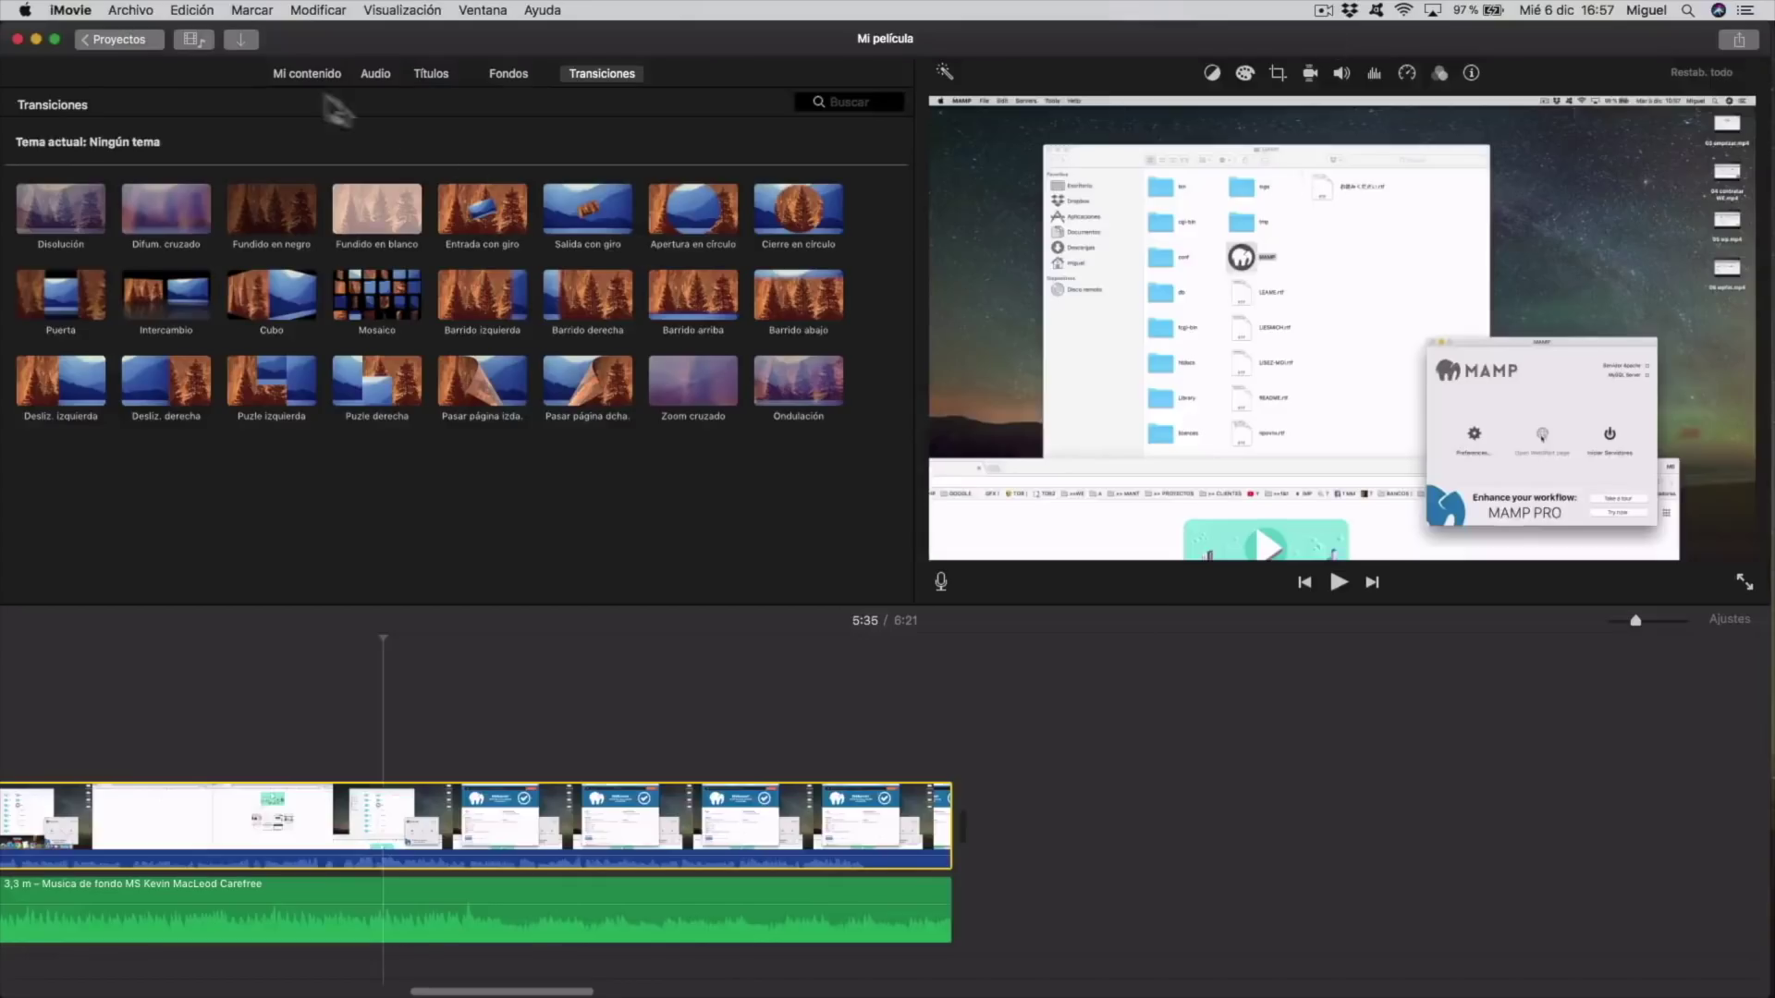
{"action": "key", "text": "ctrl+Up"}
{"action": "left_click", "coordinate": [1466, 772]}
{"action": "left_click_drag", "start_coordinate": [1253, 488], "coordinate": [1118, 883]}
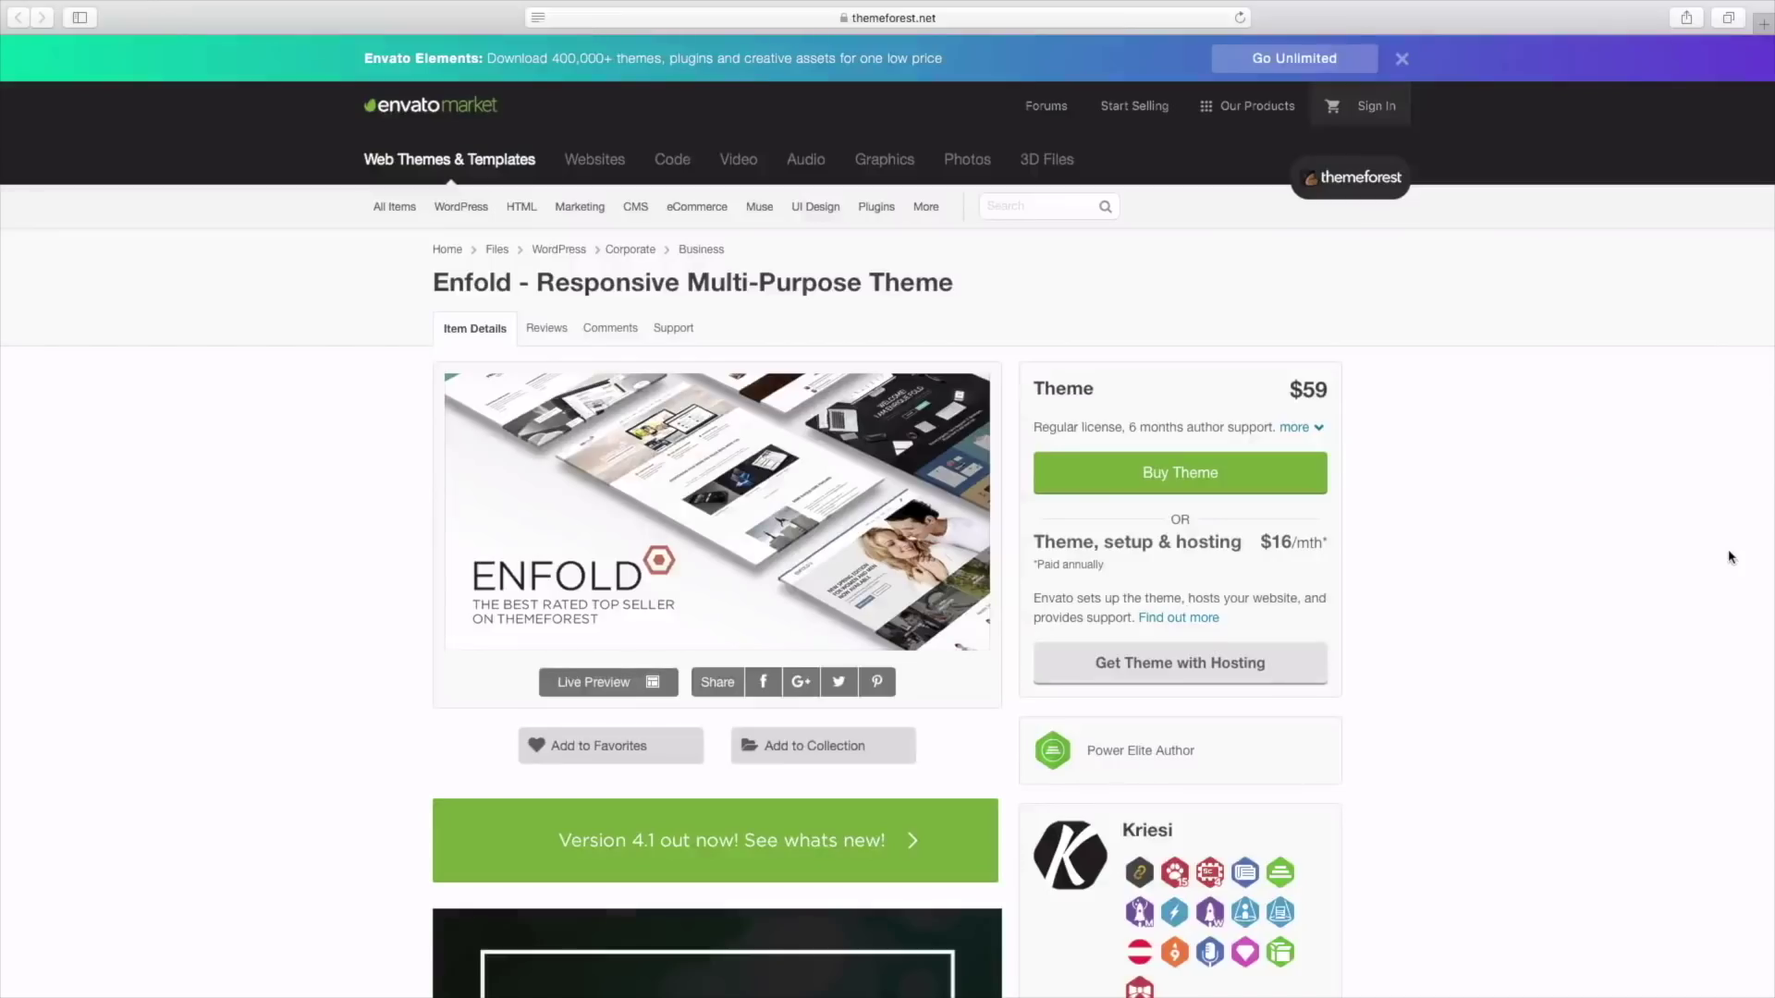
- Look through the Enfold theme page on ThemeForest and its freelancer demo site down to the recent projects
{"action": "scroll", "coordinate": [1727, 555], "scroll_direction": "down", "scroll_amount": 5}
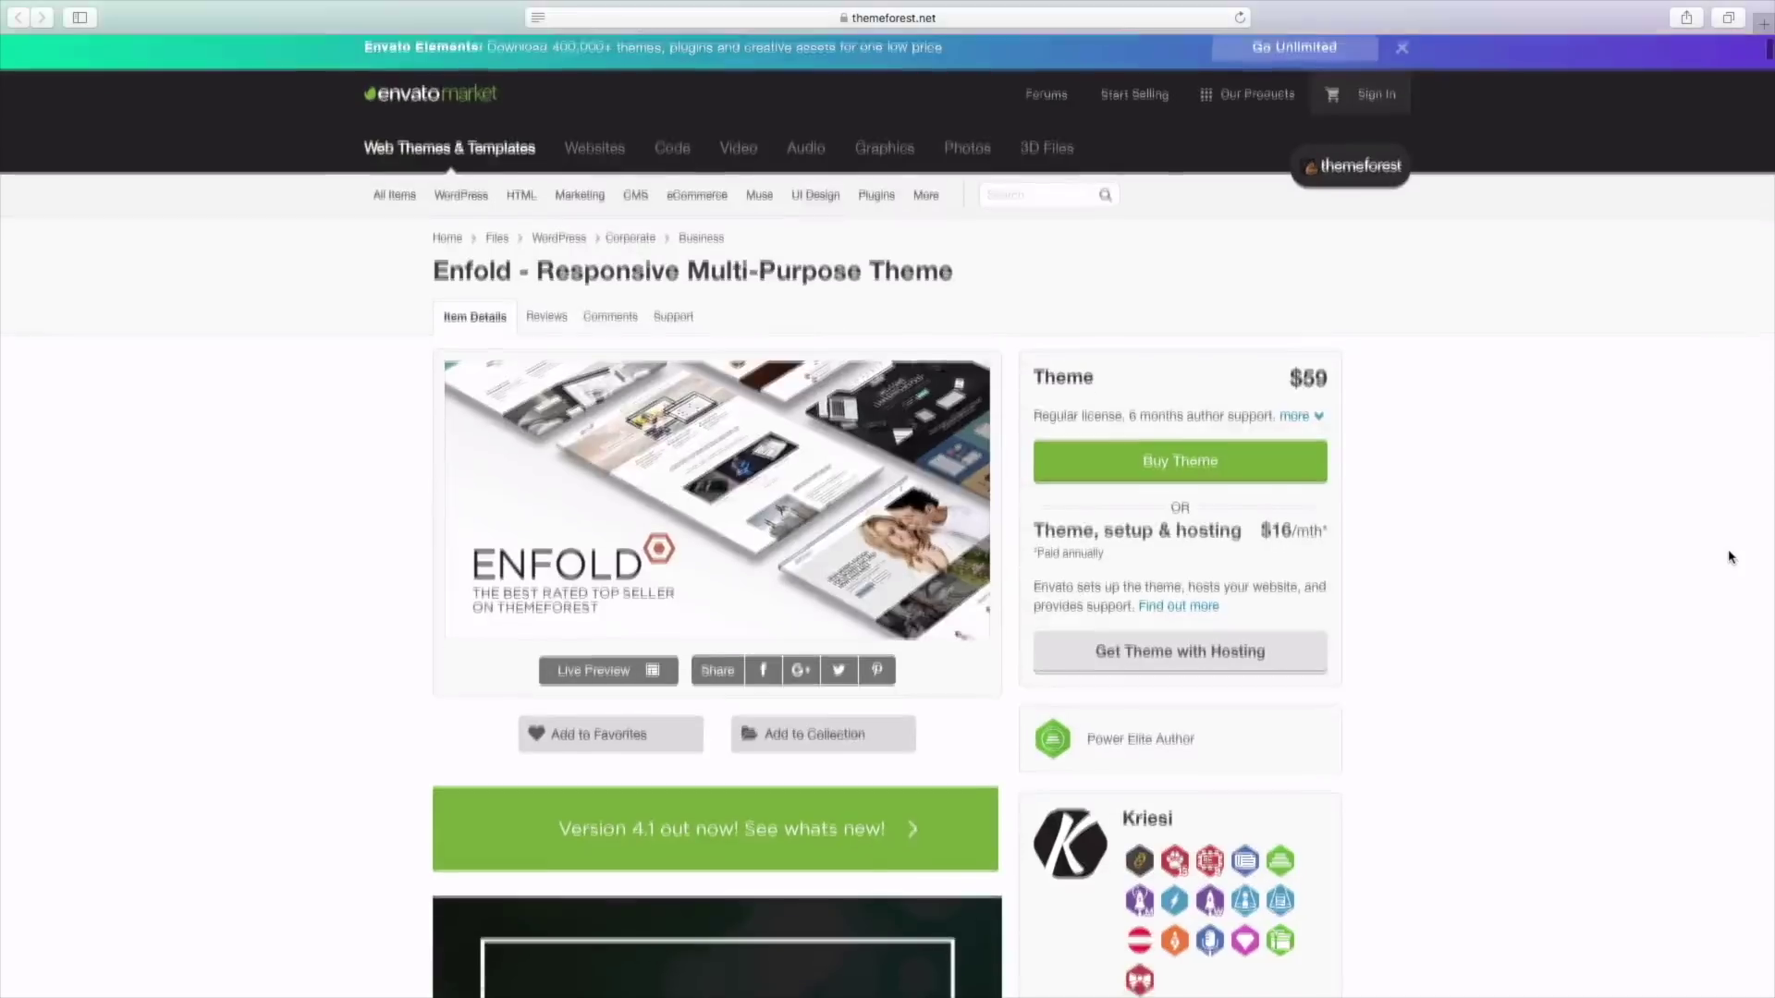
{"action": "left_click", "coordinate": [596, 454]}
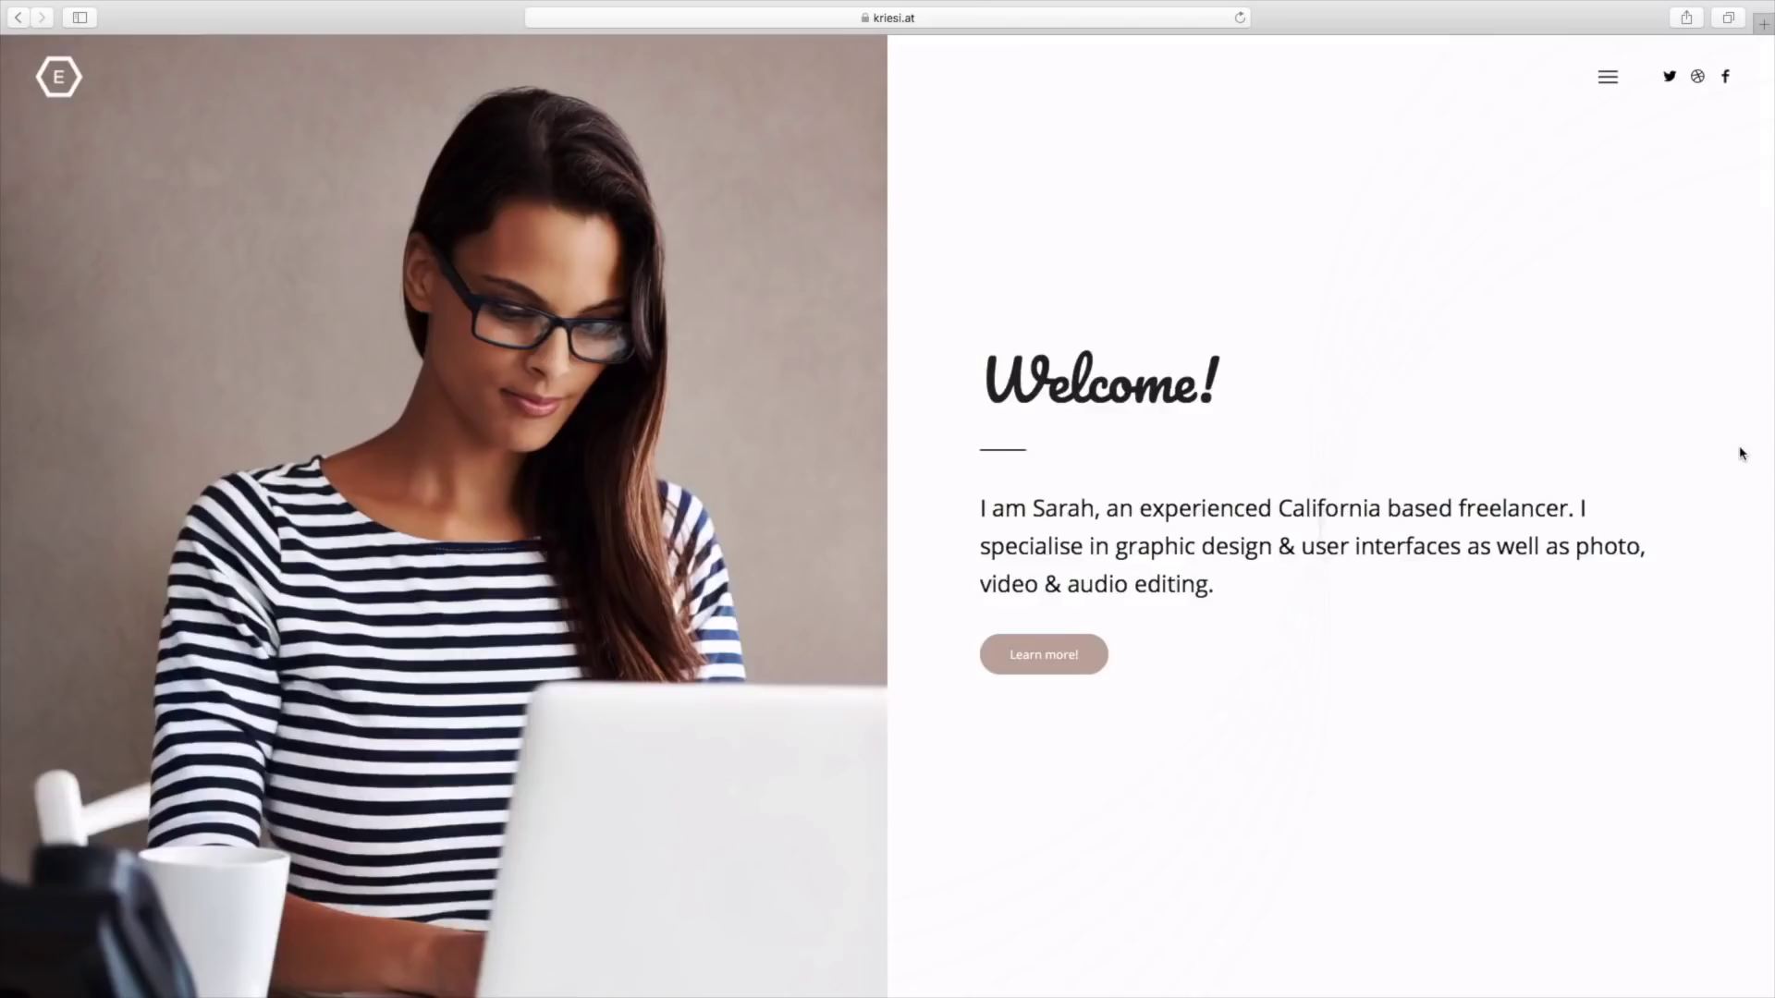
{"action": "scroll", "coordinate": [1741, 453], "scroll_direction": "down", "scroll_amount": 15}
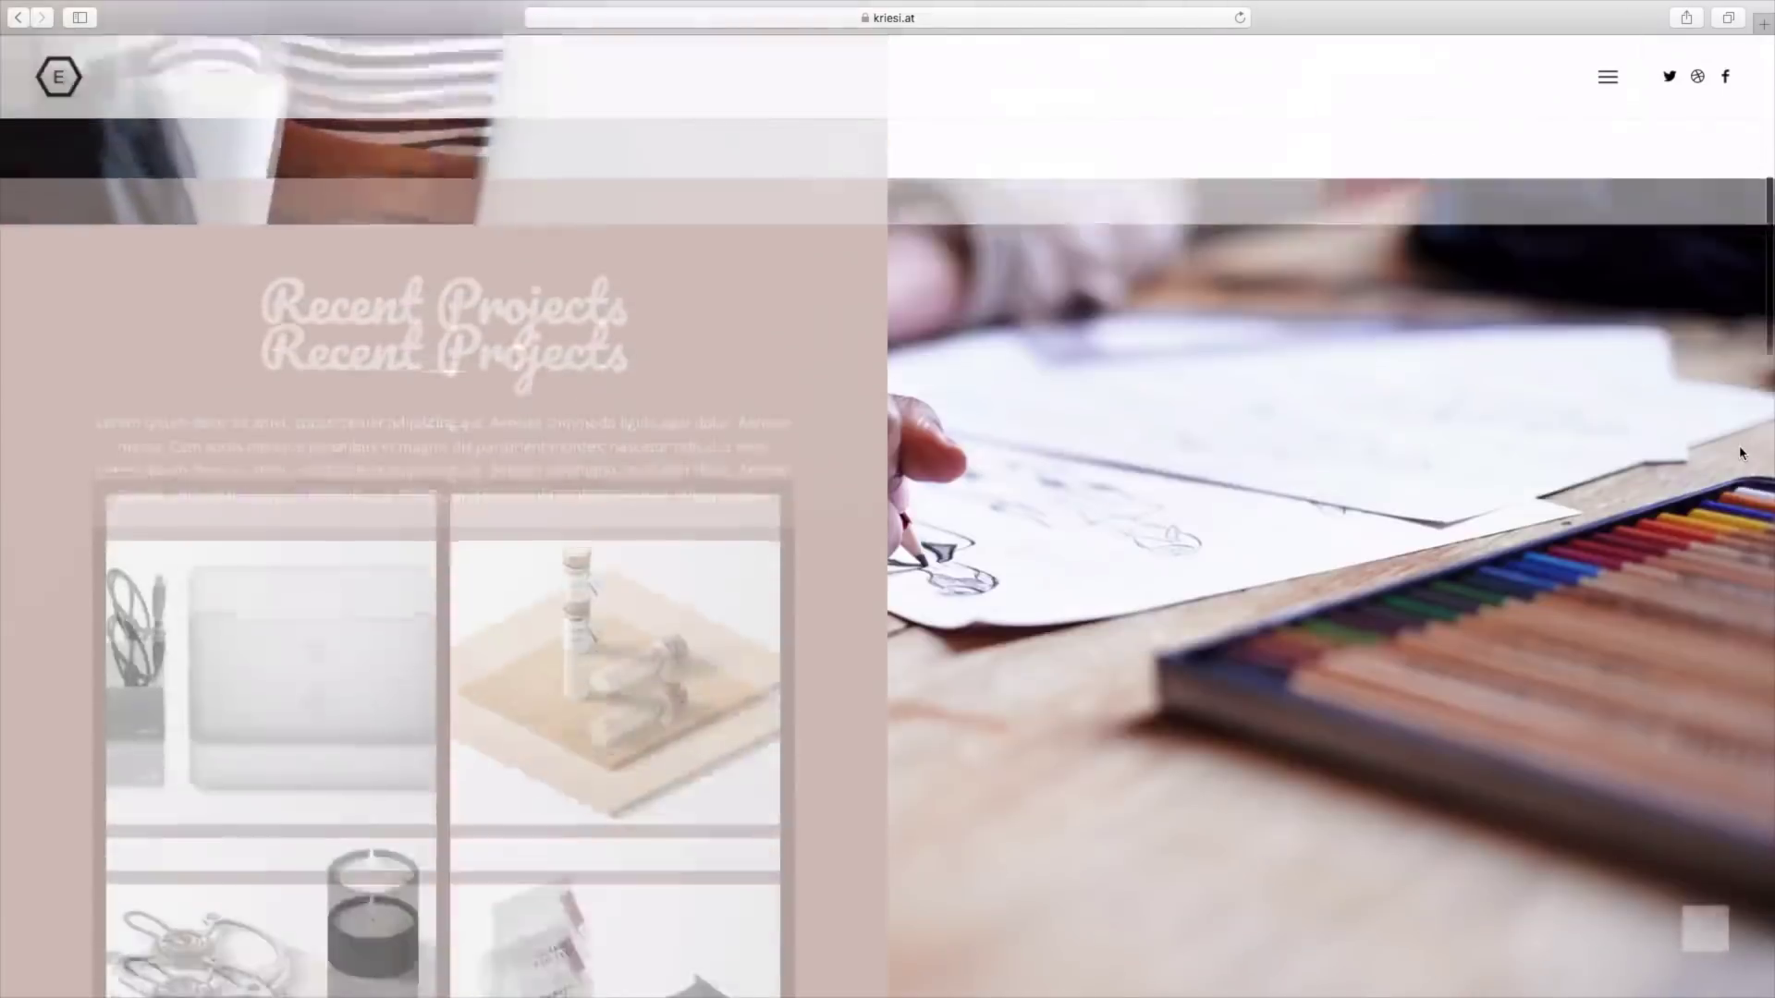
{"action": "scroll", "coordinate": [1741, 453], "scroll_direction": "down", "scroll_amount": 15}
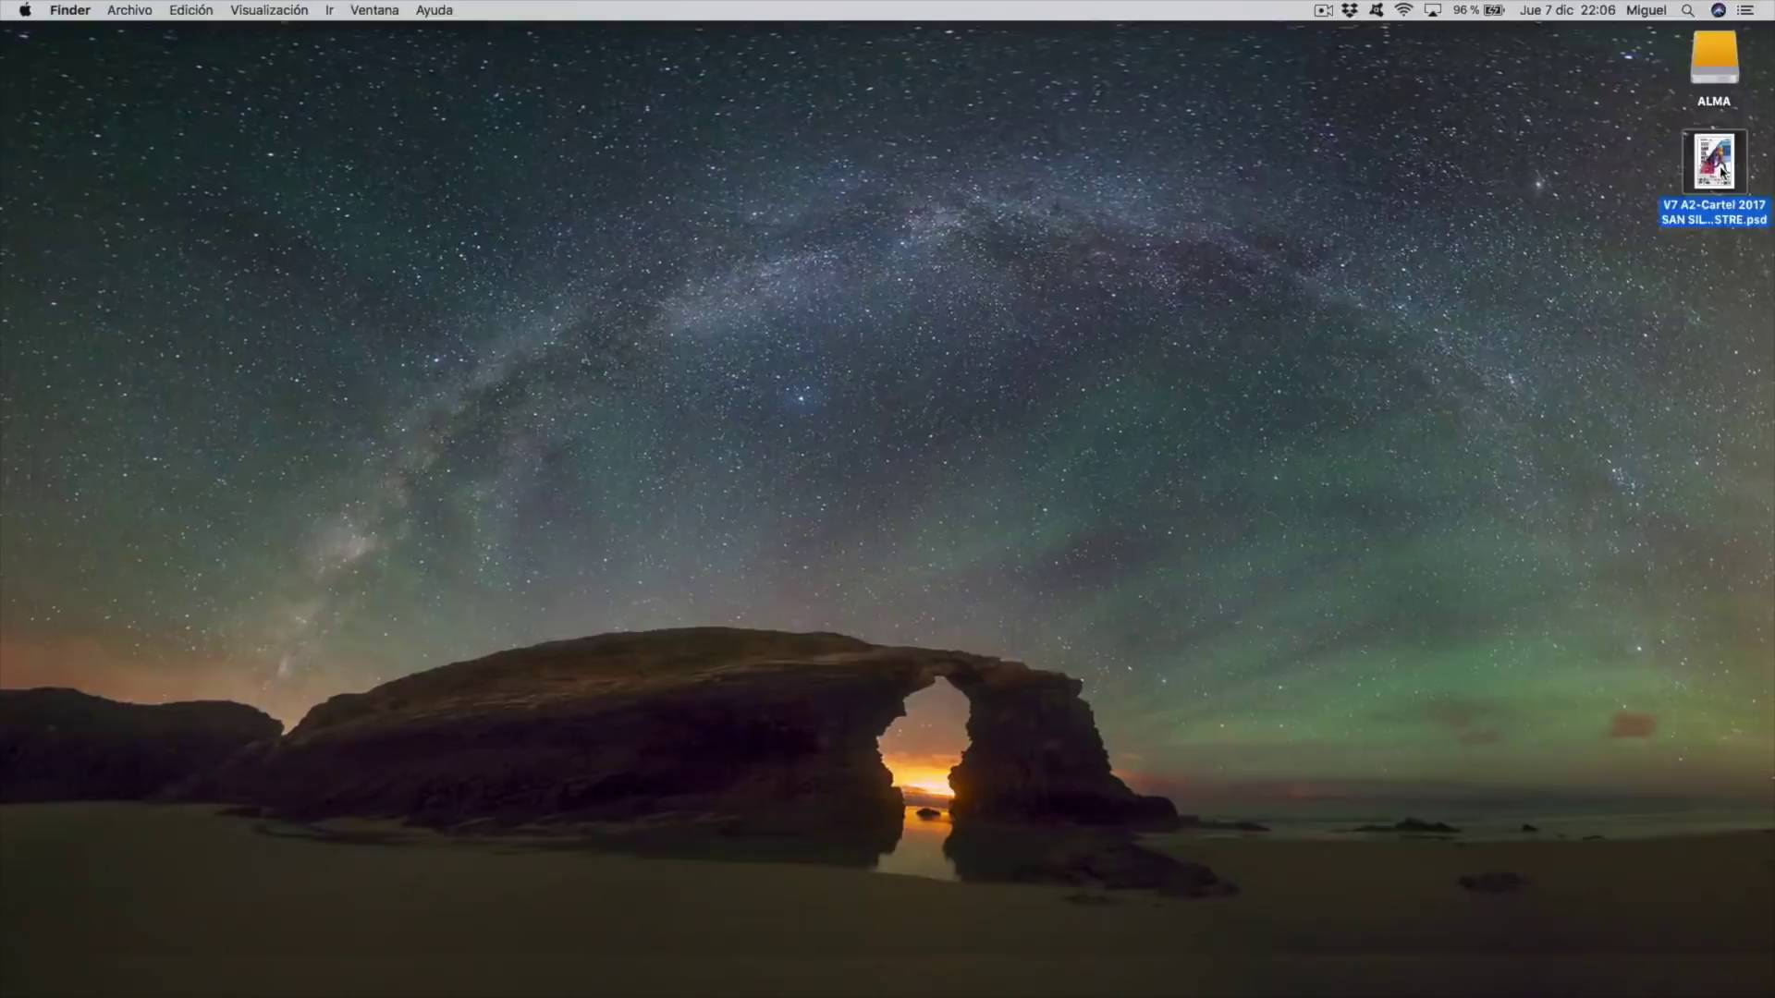
- Open the San Silvestre 2017 poster PSD from the desktop and hide the CHICA copia layer
{"action": "double_click", "coordinate": [1714, 162]}
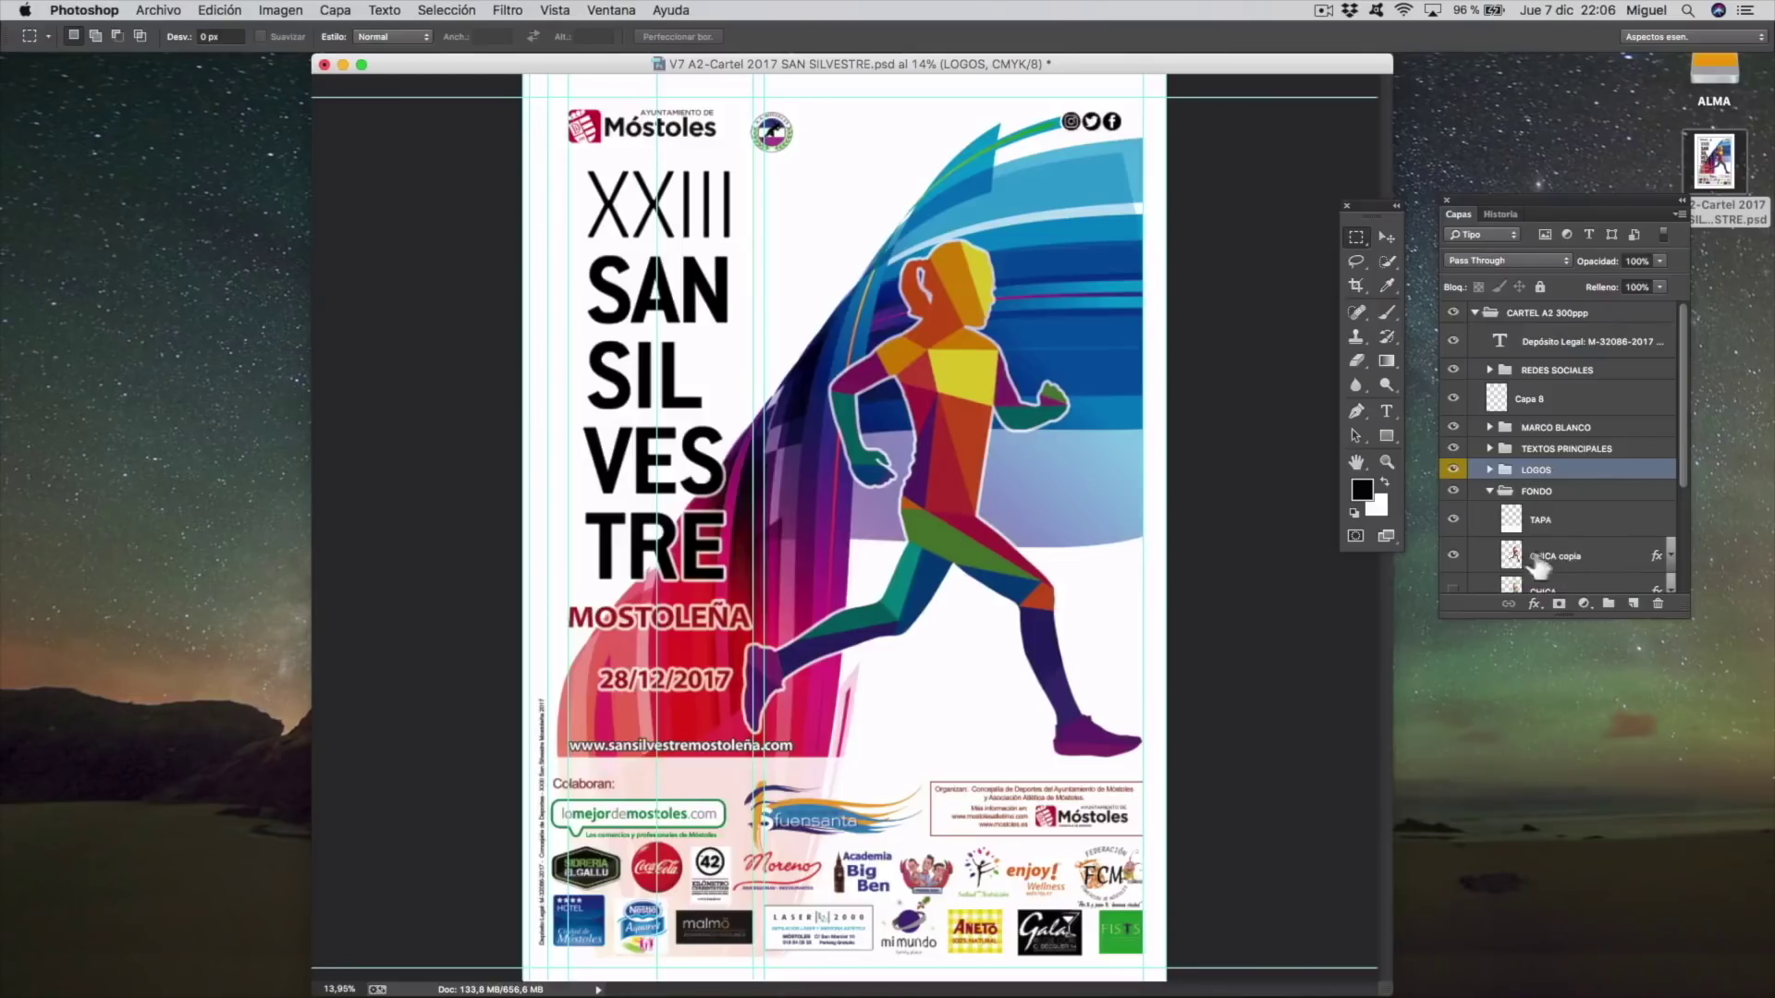
{"action": "left_click", "coordinate": [1453, 556]}
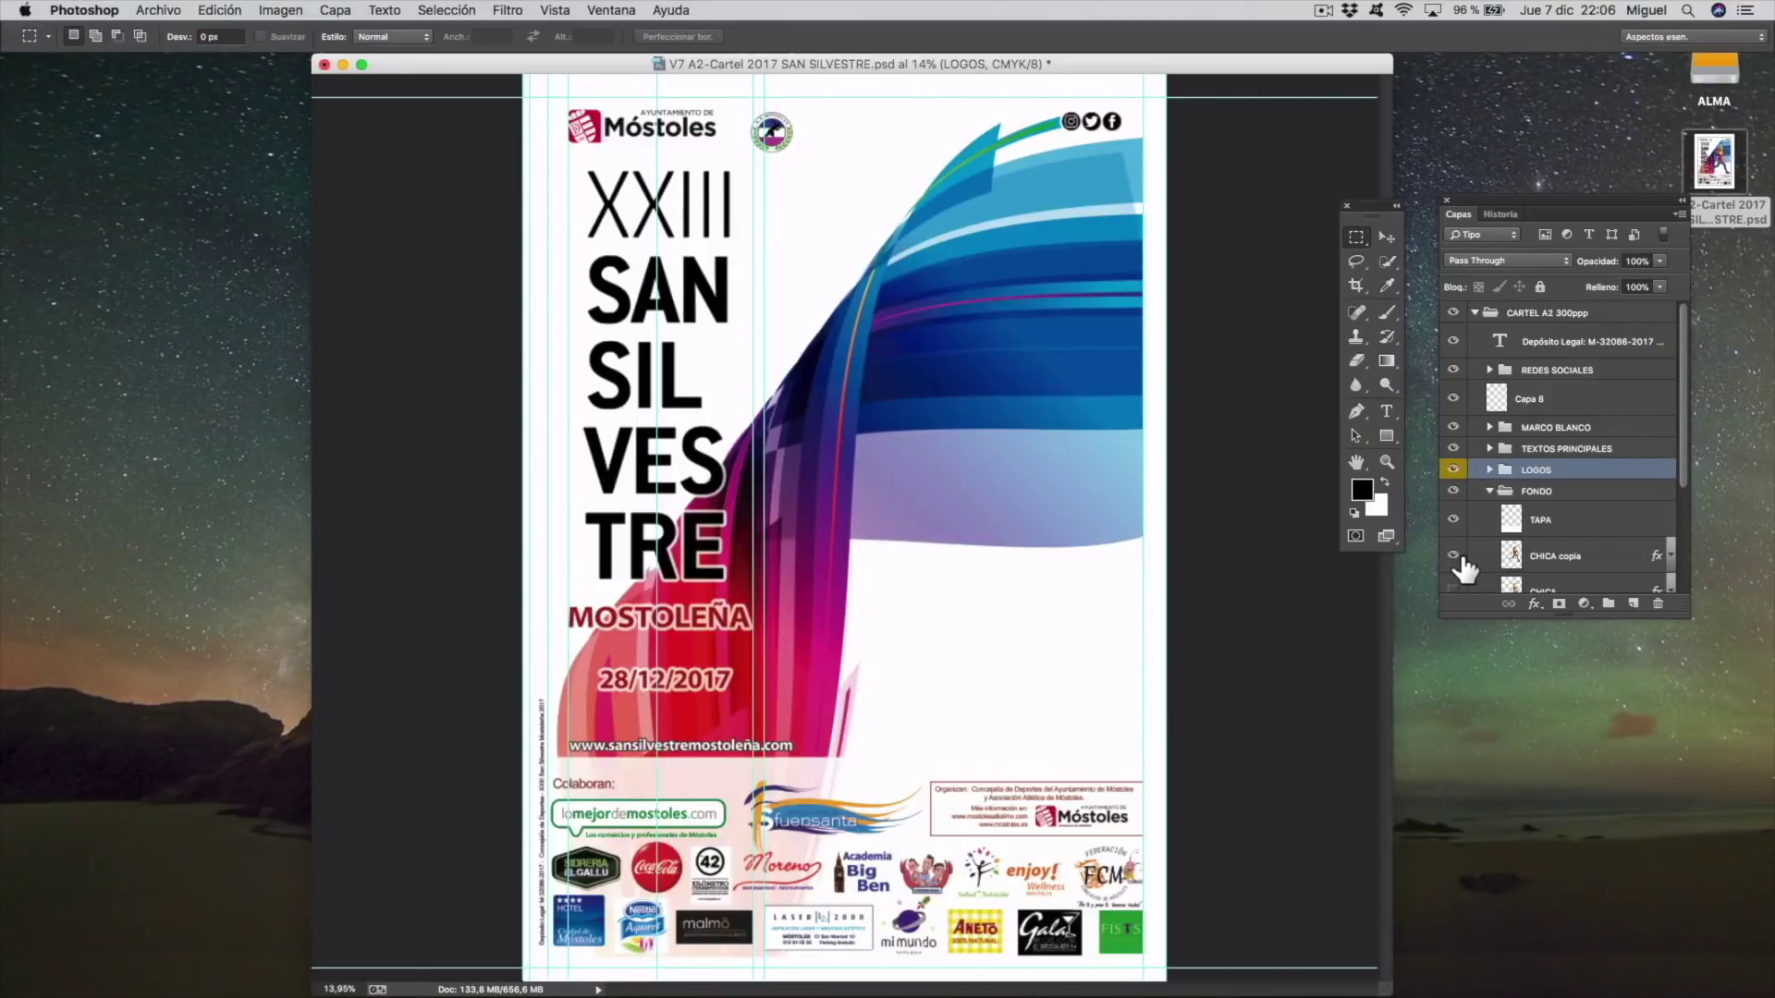
{"action": "left_click", "coordinate": [1479, 556]}
{"action": "key", "text": "super+0"}
{"action": "key", "text": "v"}
{"action": "mouse_move", "coordinate": [1054, 487]}
{"action": "left_mouse_down"}
{"action": "mouse_move", "coordinate": [859, 481]}
{"action": "mouse_move", "coordinate": [1044, 483]}
{"action": "left_mouse_up"}
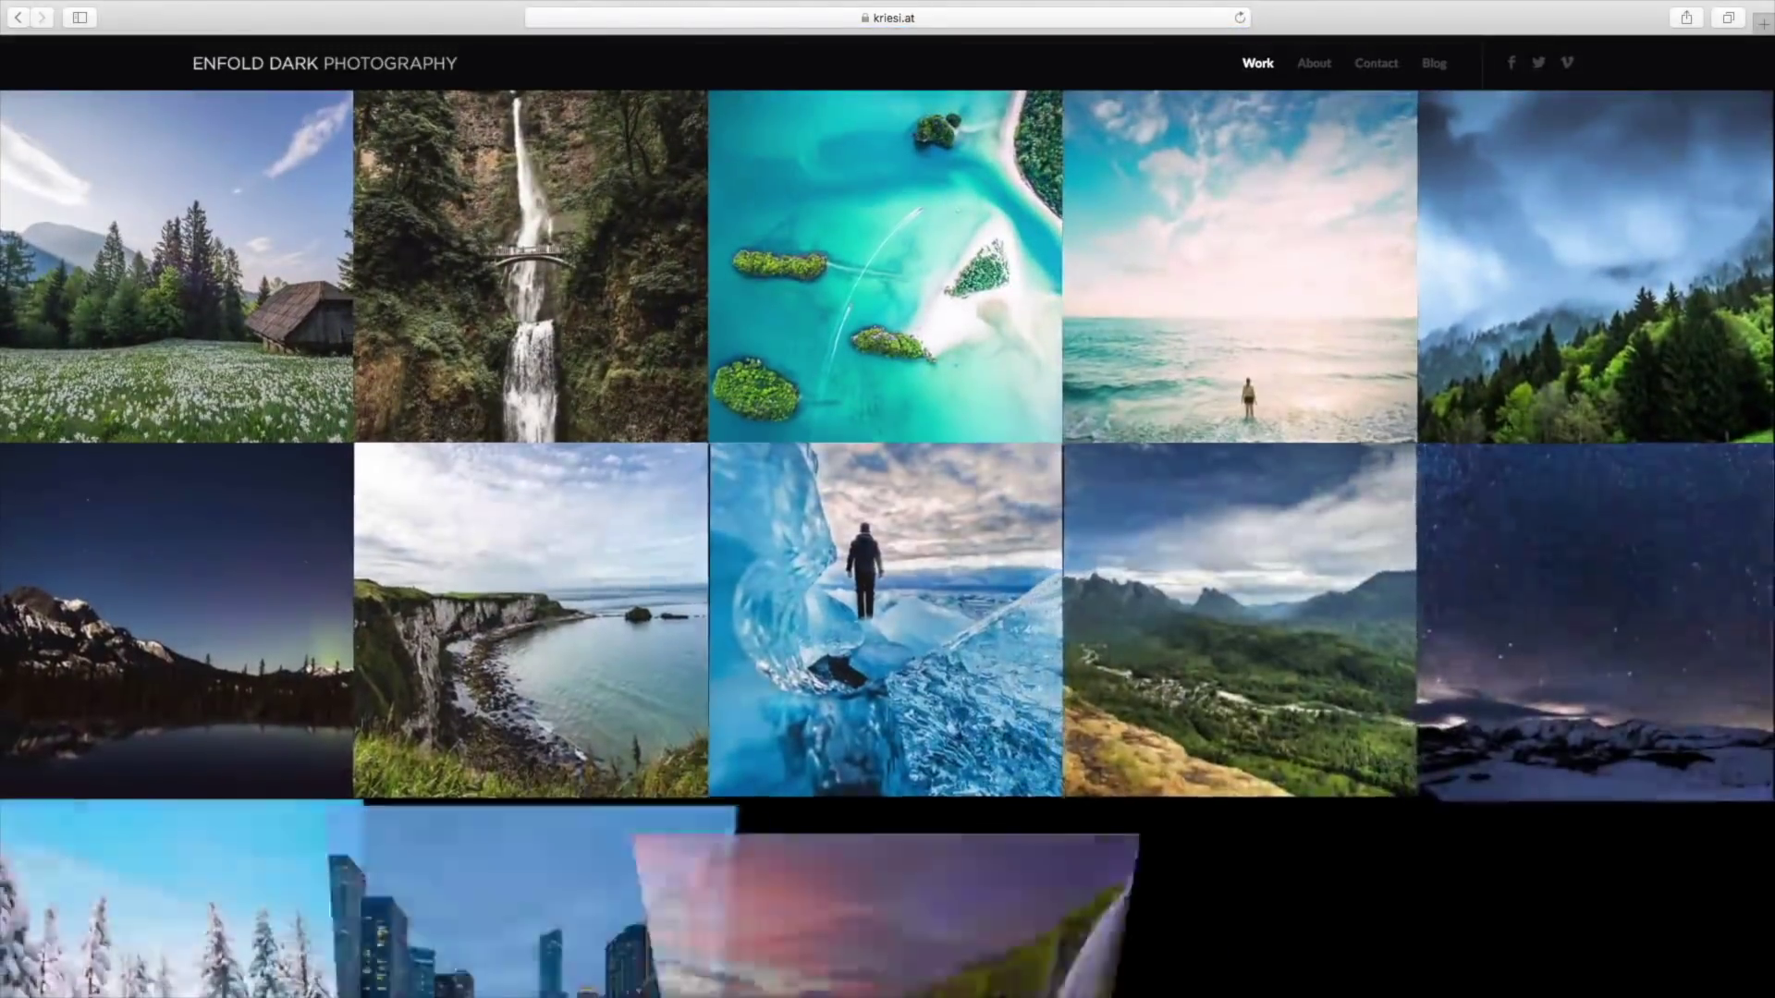
{"action": "scroll", "coordinate": [1239, 481], "scroll_direction": "down", "scroll_amount": 5}
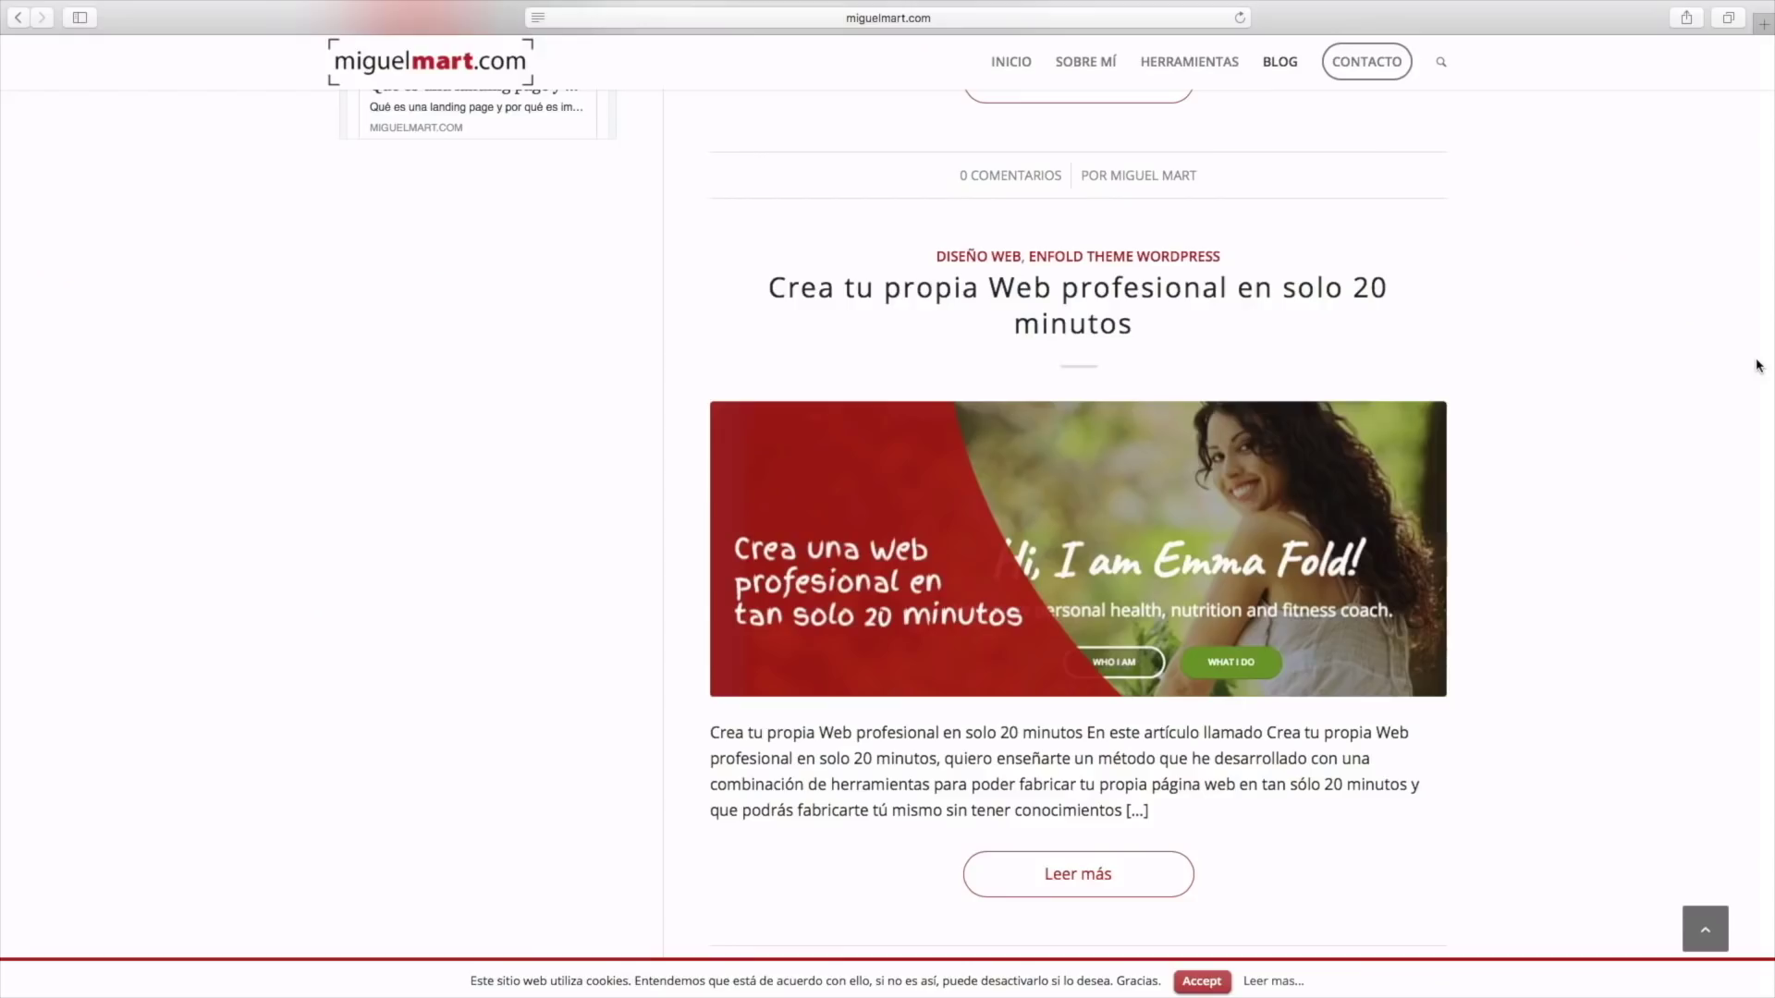
{"action": "scroll", "coordinate": [1756, 364], "scroll_direction": "up", "scroll_amount": 15}
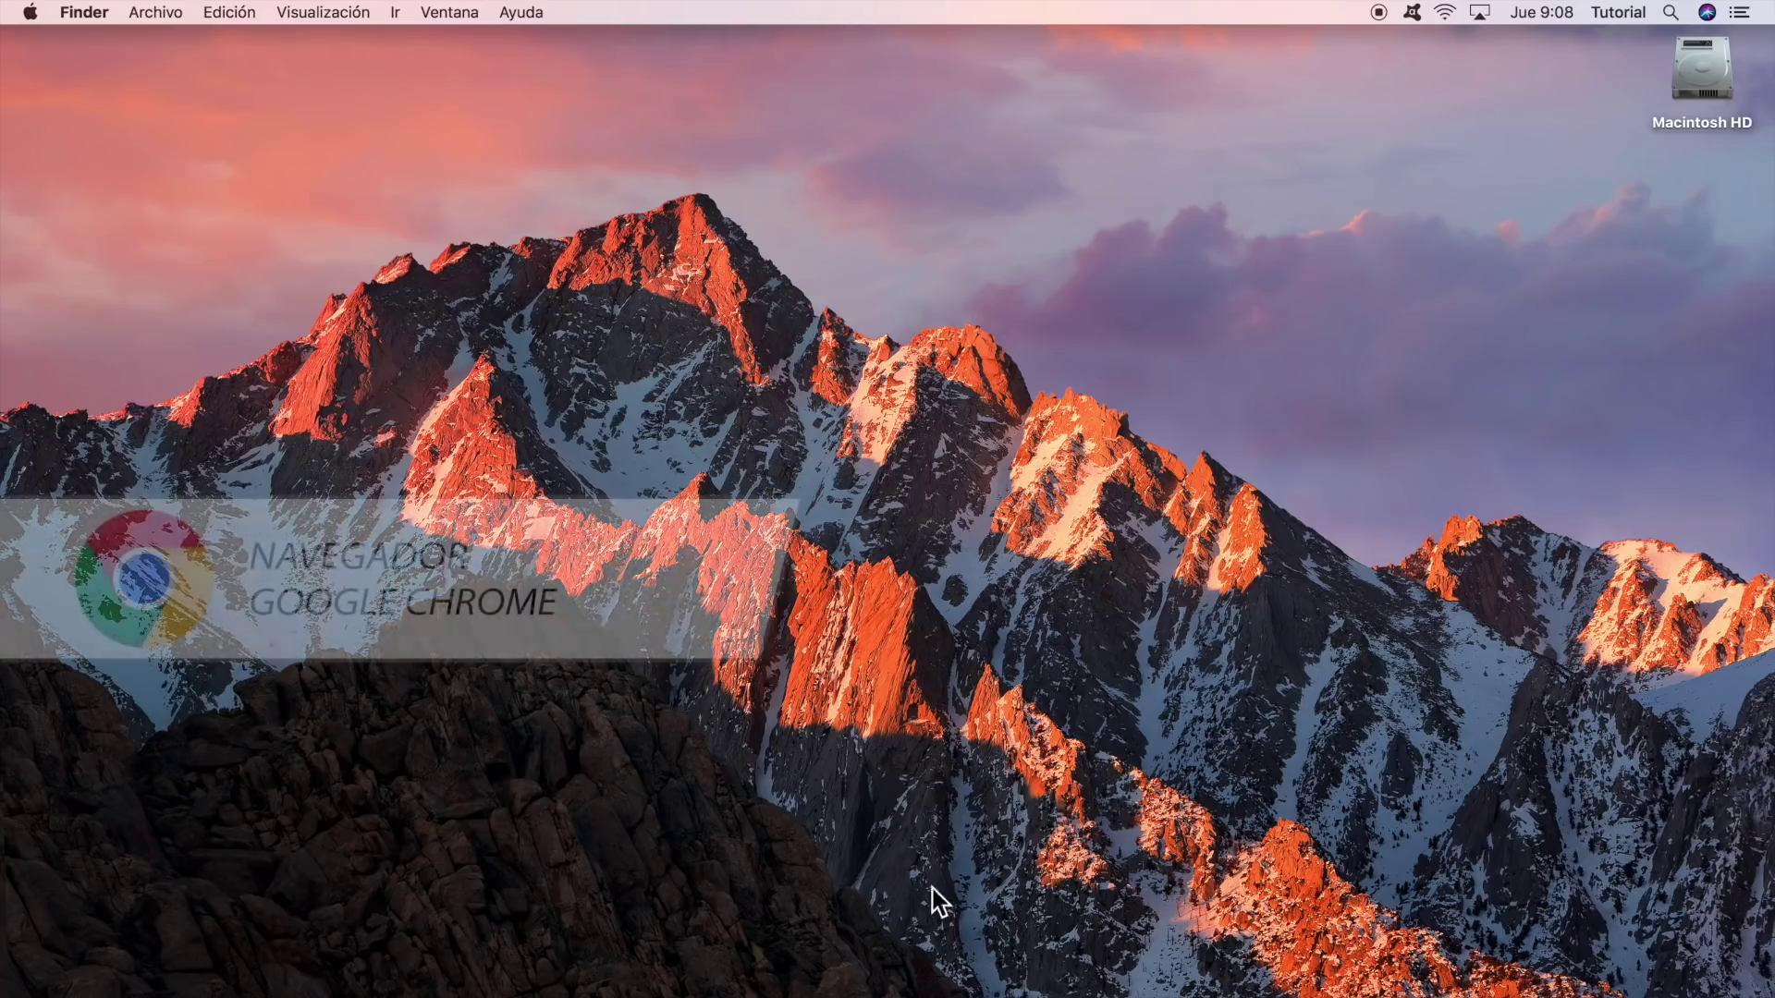
- Open Safari and search the web for "chrome mac"
{"action": "mouse_move", "coordinate": [620, 961]}
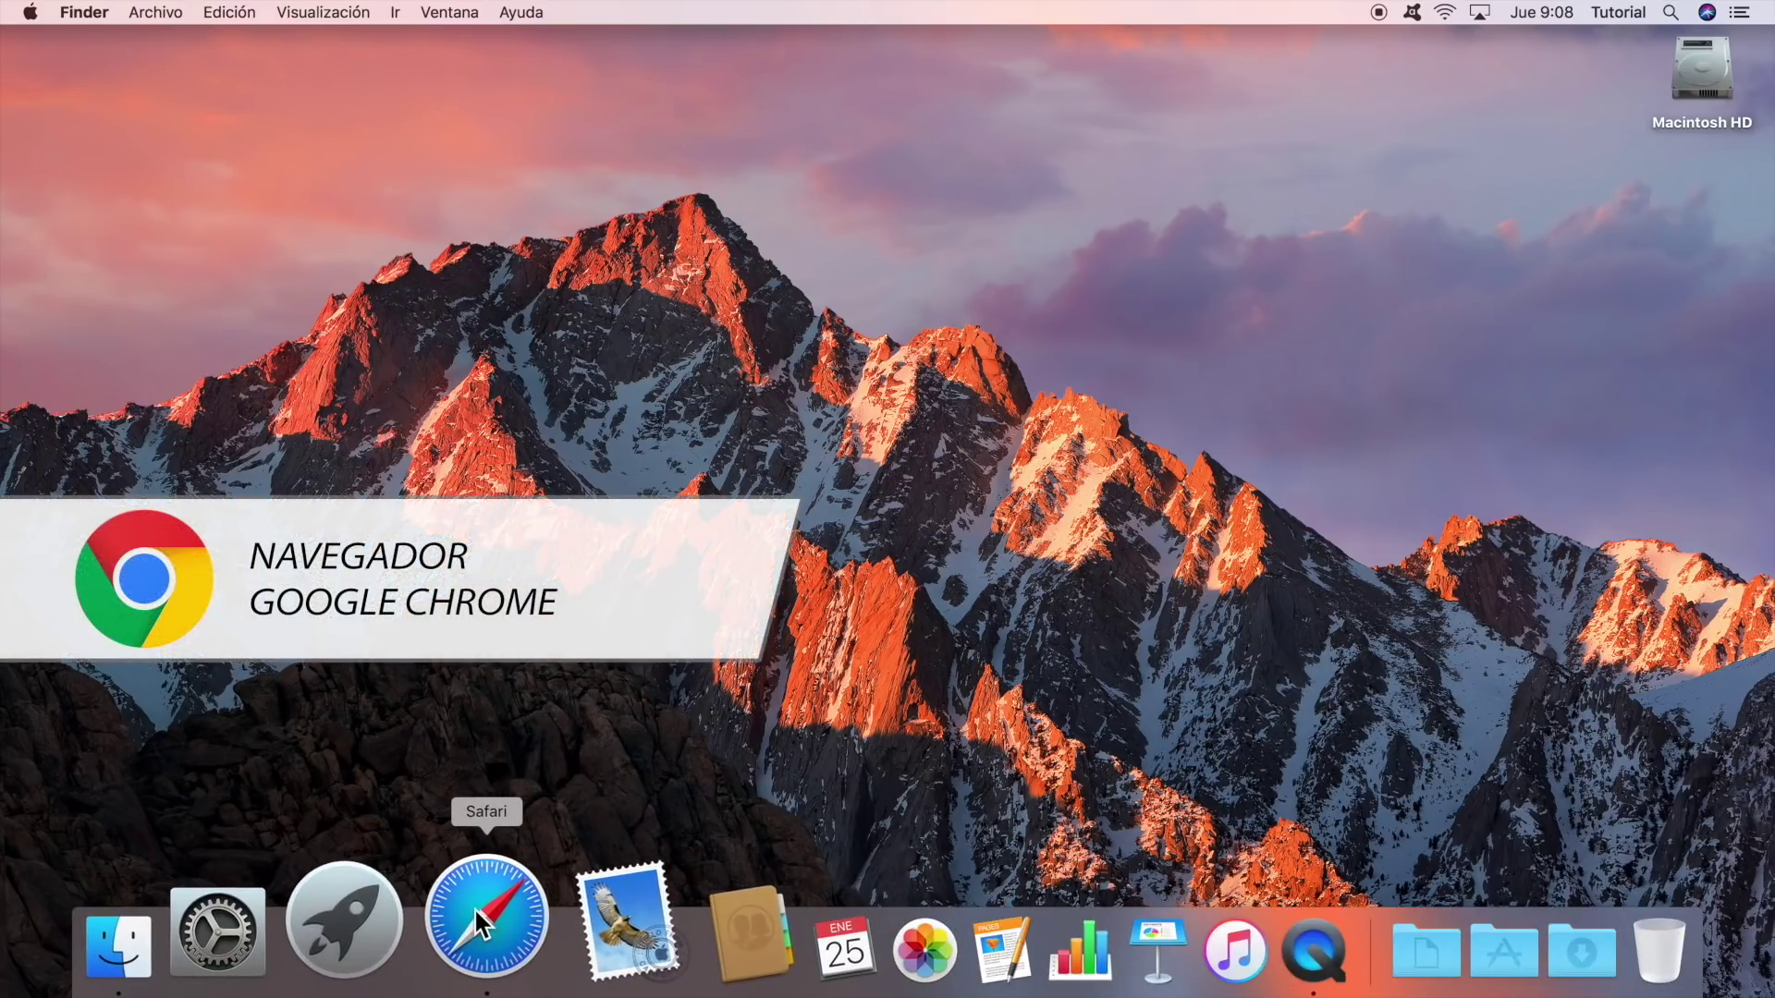
{"action": "left_click", "coordinate": [473, 907]}
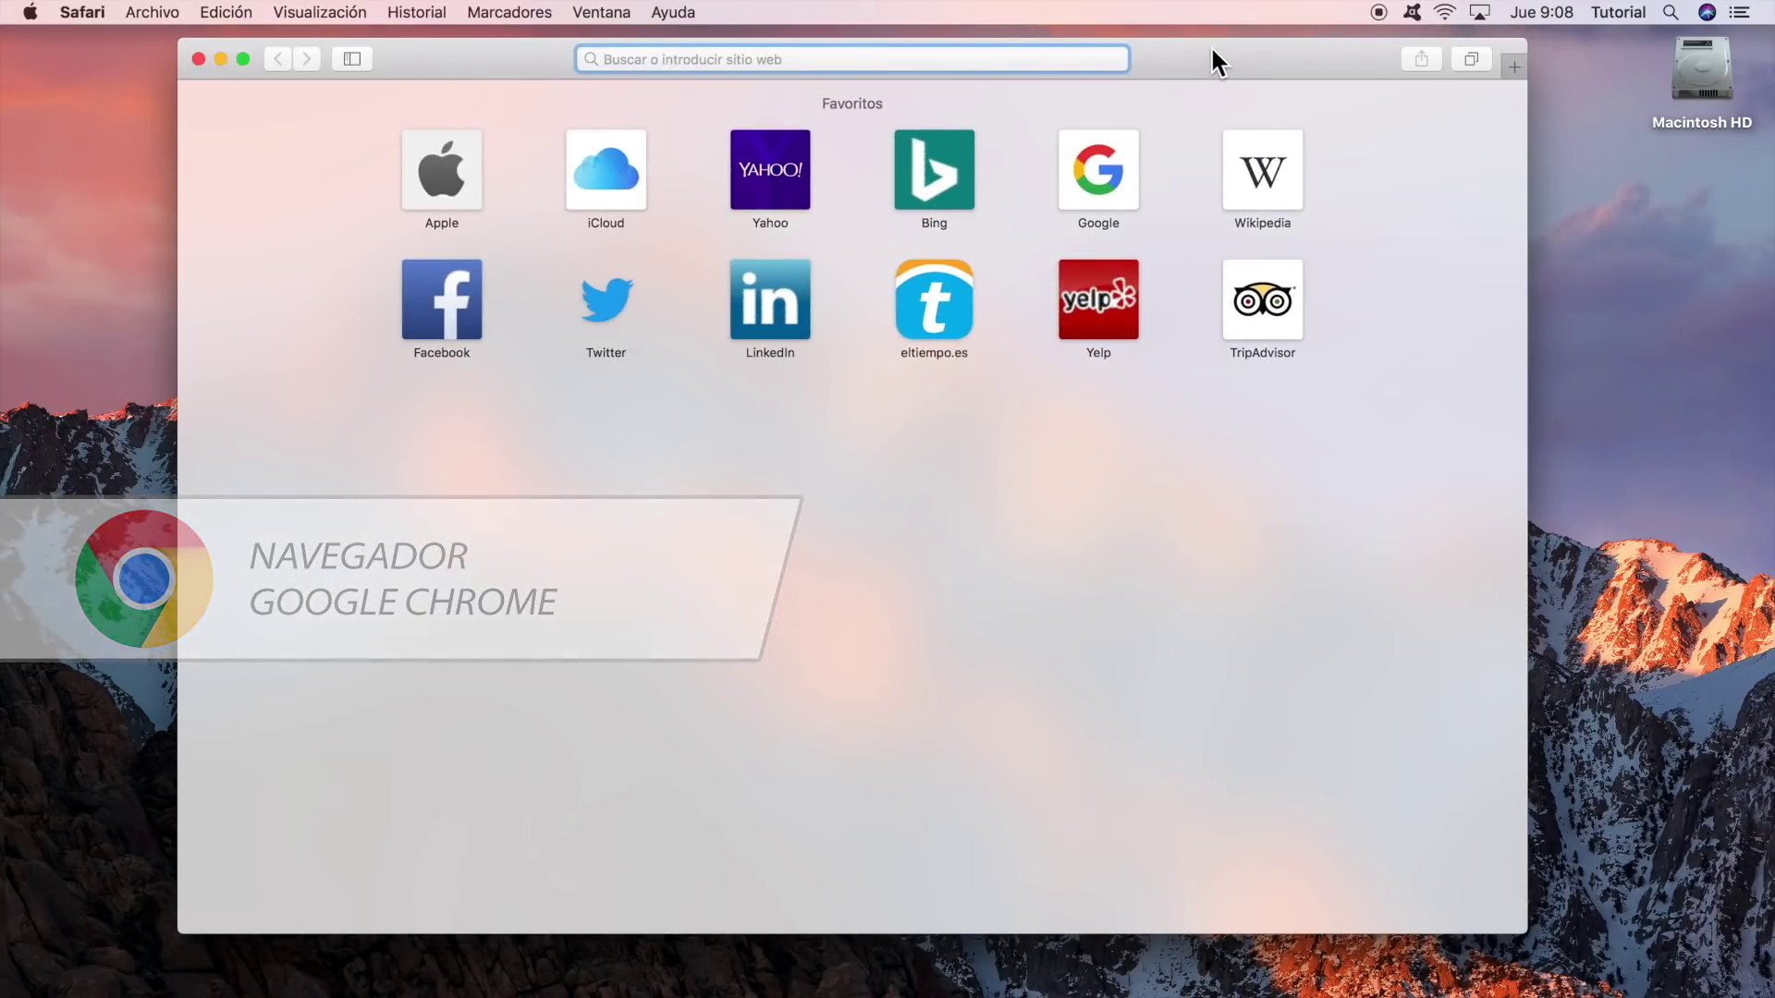
{"action": "left_click_drag", "start_coordinate": [1211, 44], "coordinate": [1221, 52]}
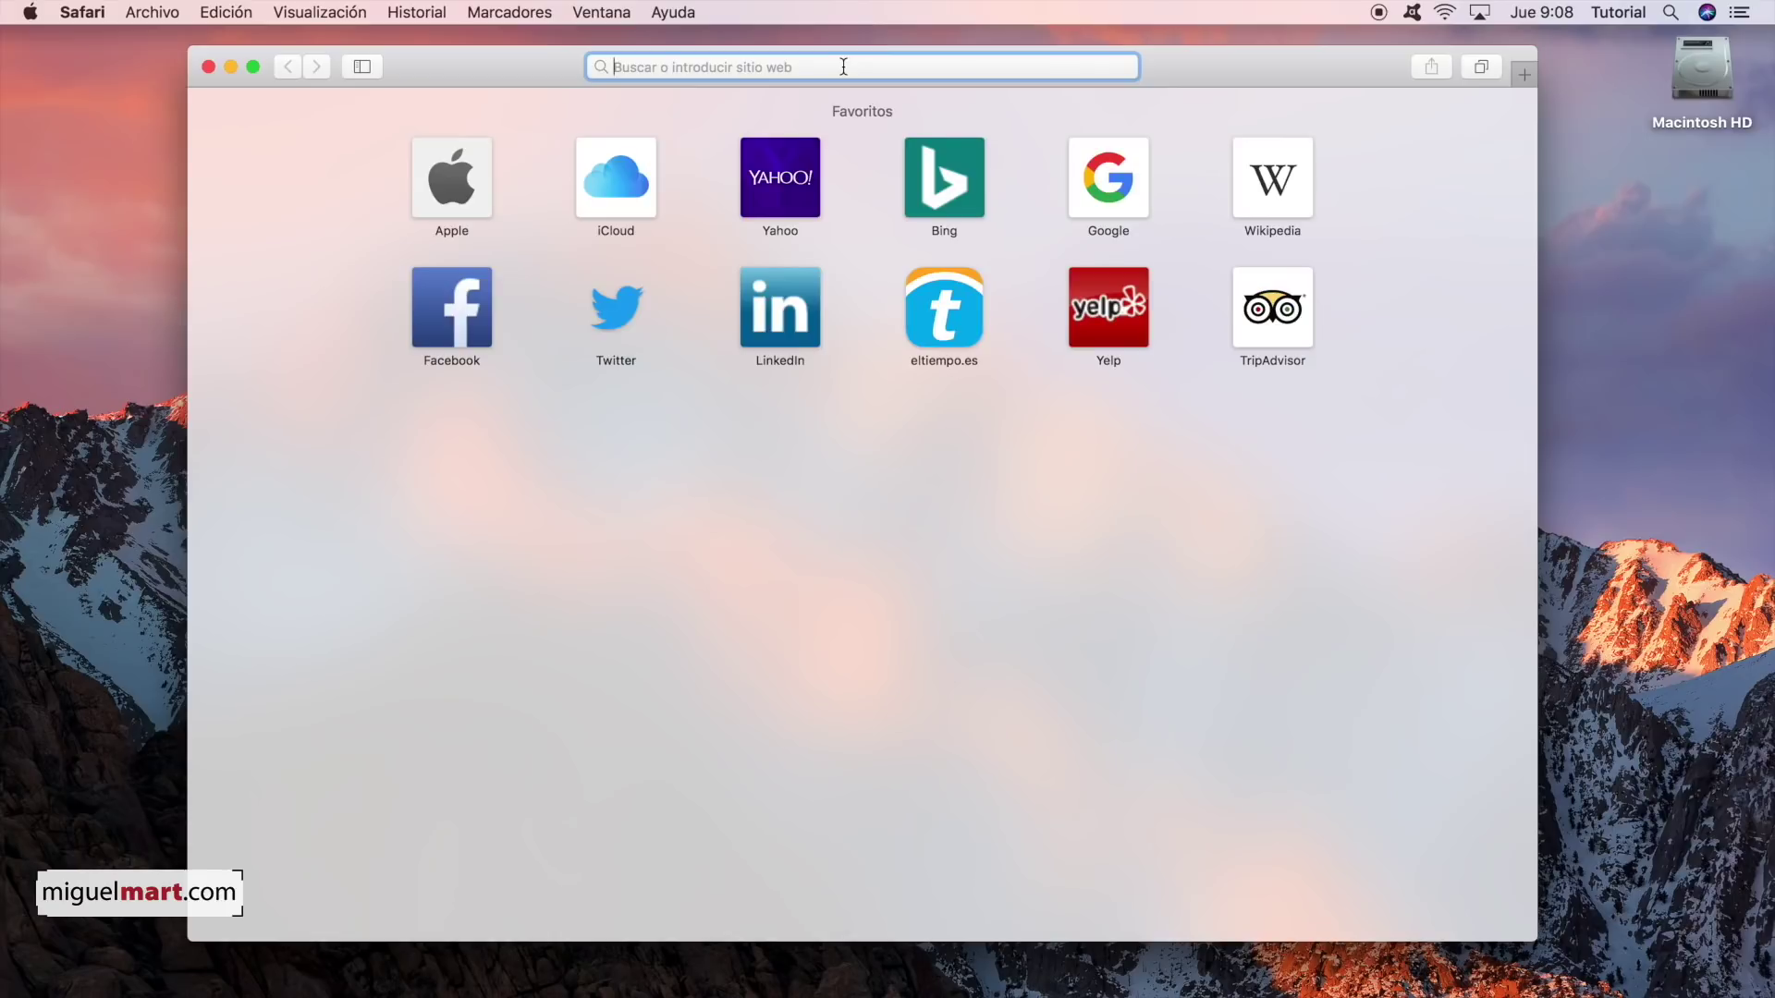
{"action": "type", "text": "c"}
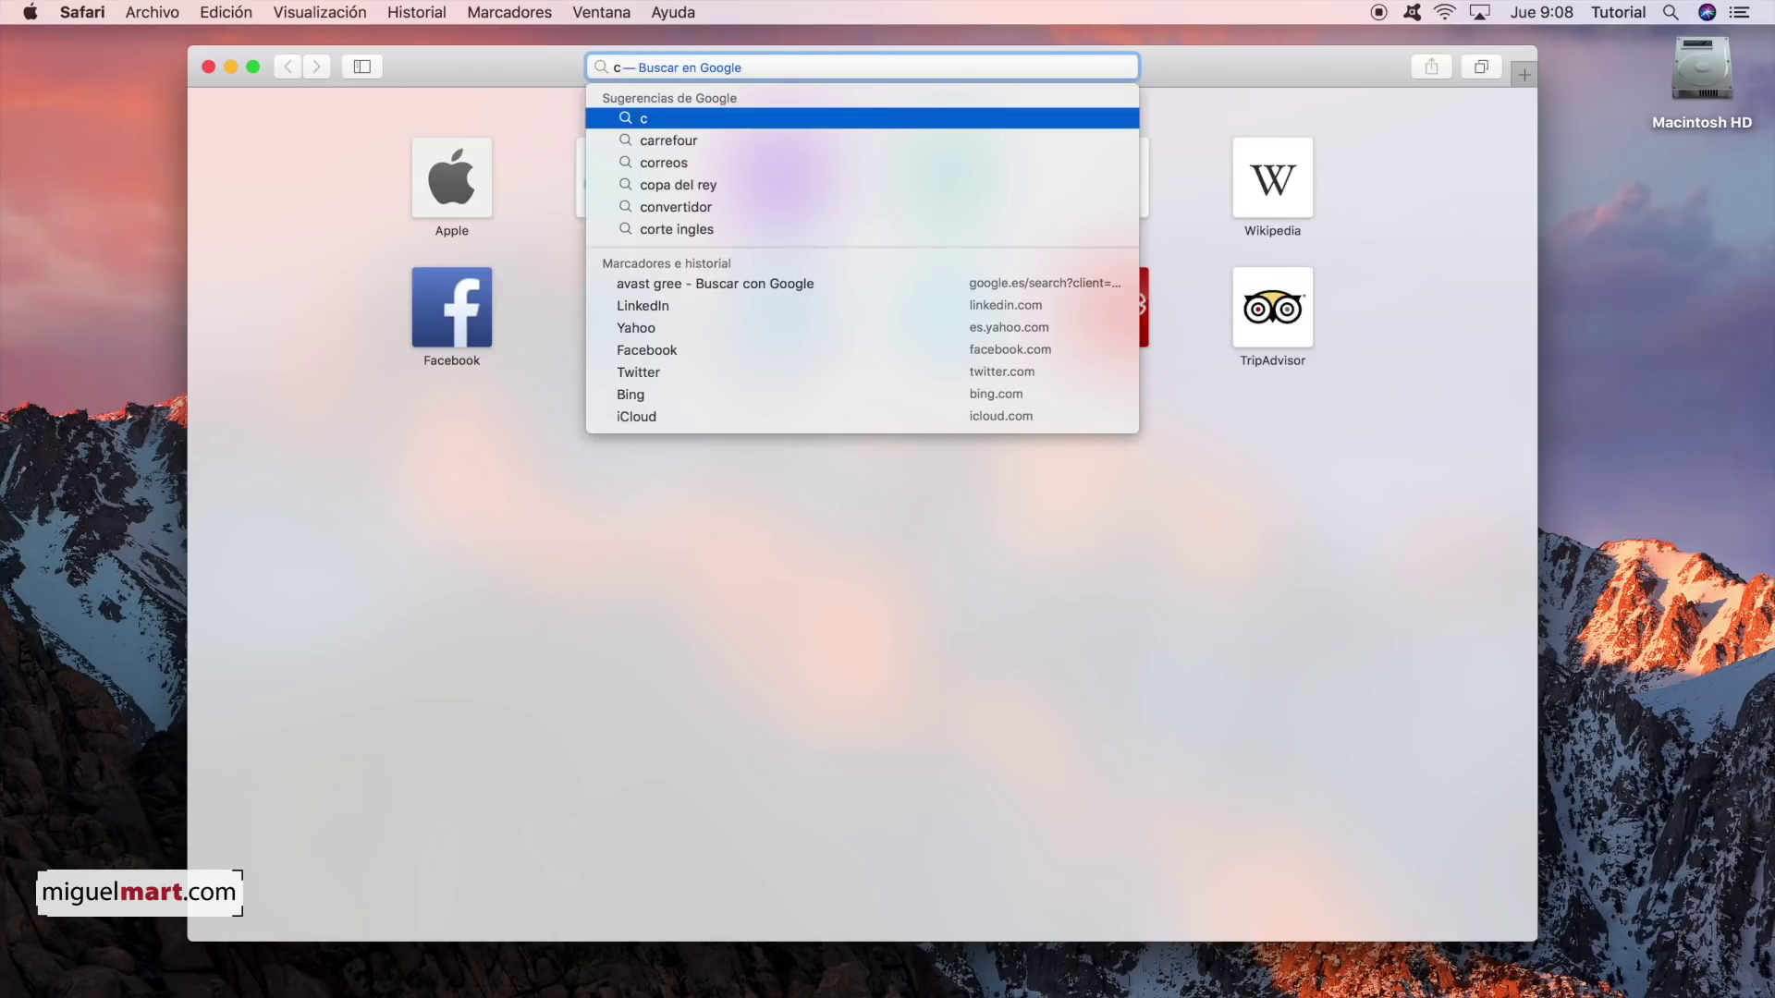
{"action": "type", "text": "hrom"}
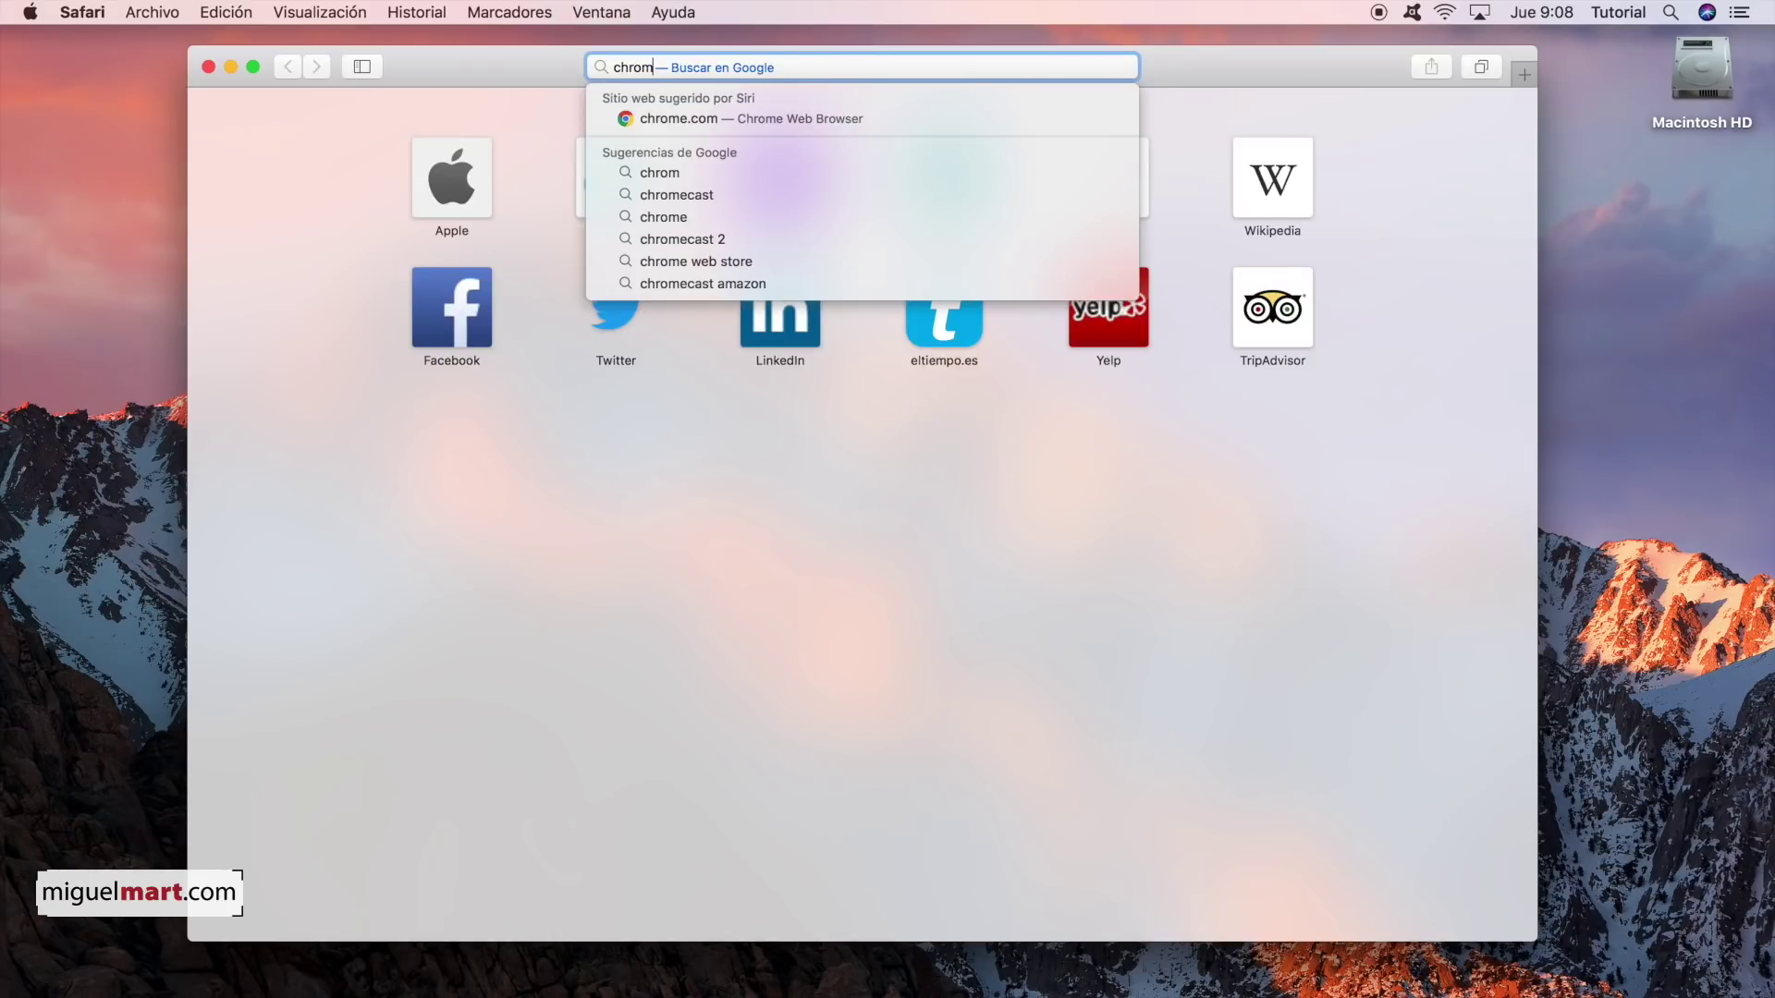
{"action": "type", "text": "e mac"}
{"action": "key", "text": "Return"}
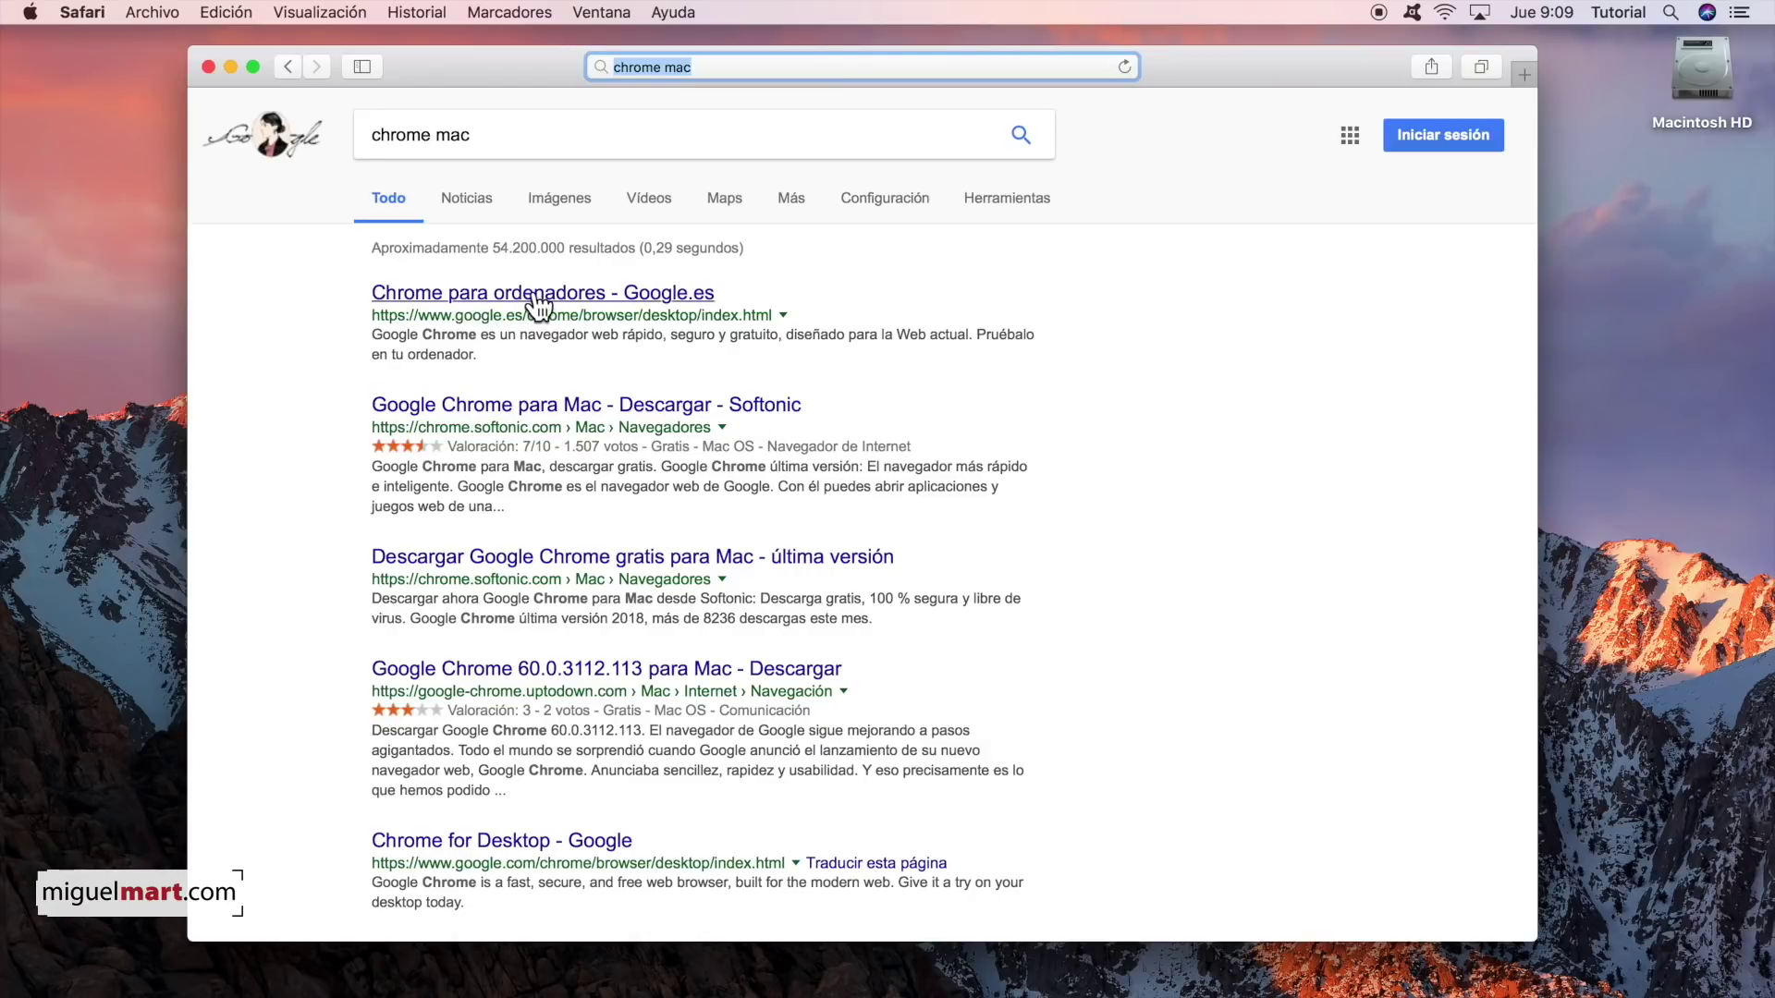
- Open the official Google.es page for desktop Chrome and download Chrome for Mac, accepting the terms of service
{"action": "double_click", "coordinate": [474, 314]}
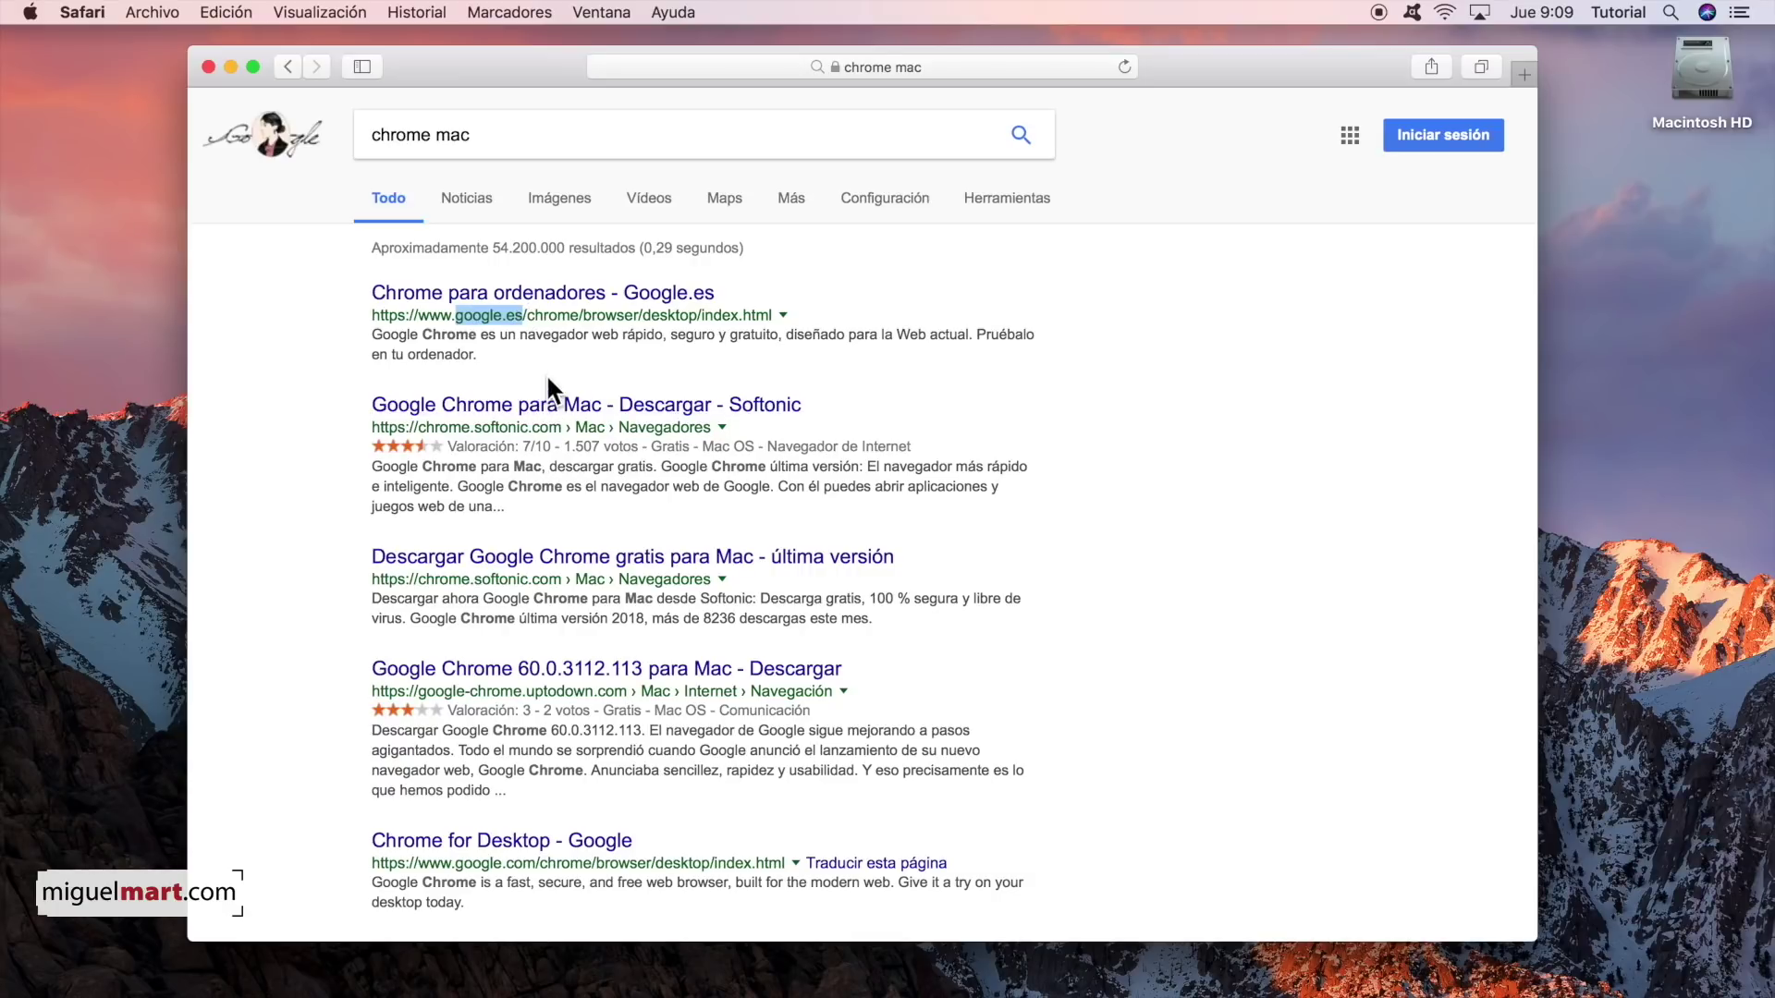
{"action": "left_click", "coordinate": [475, 294]}
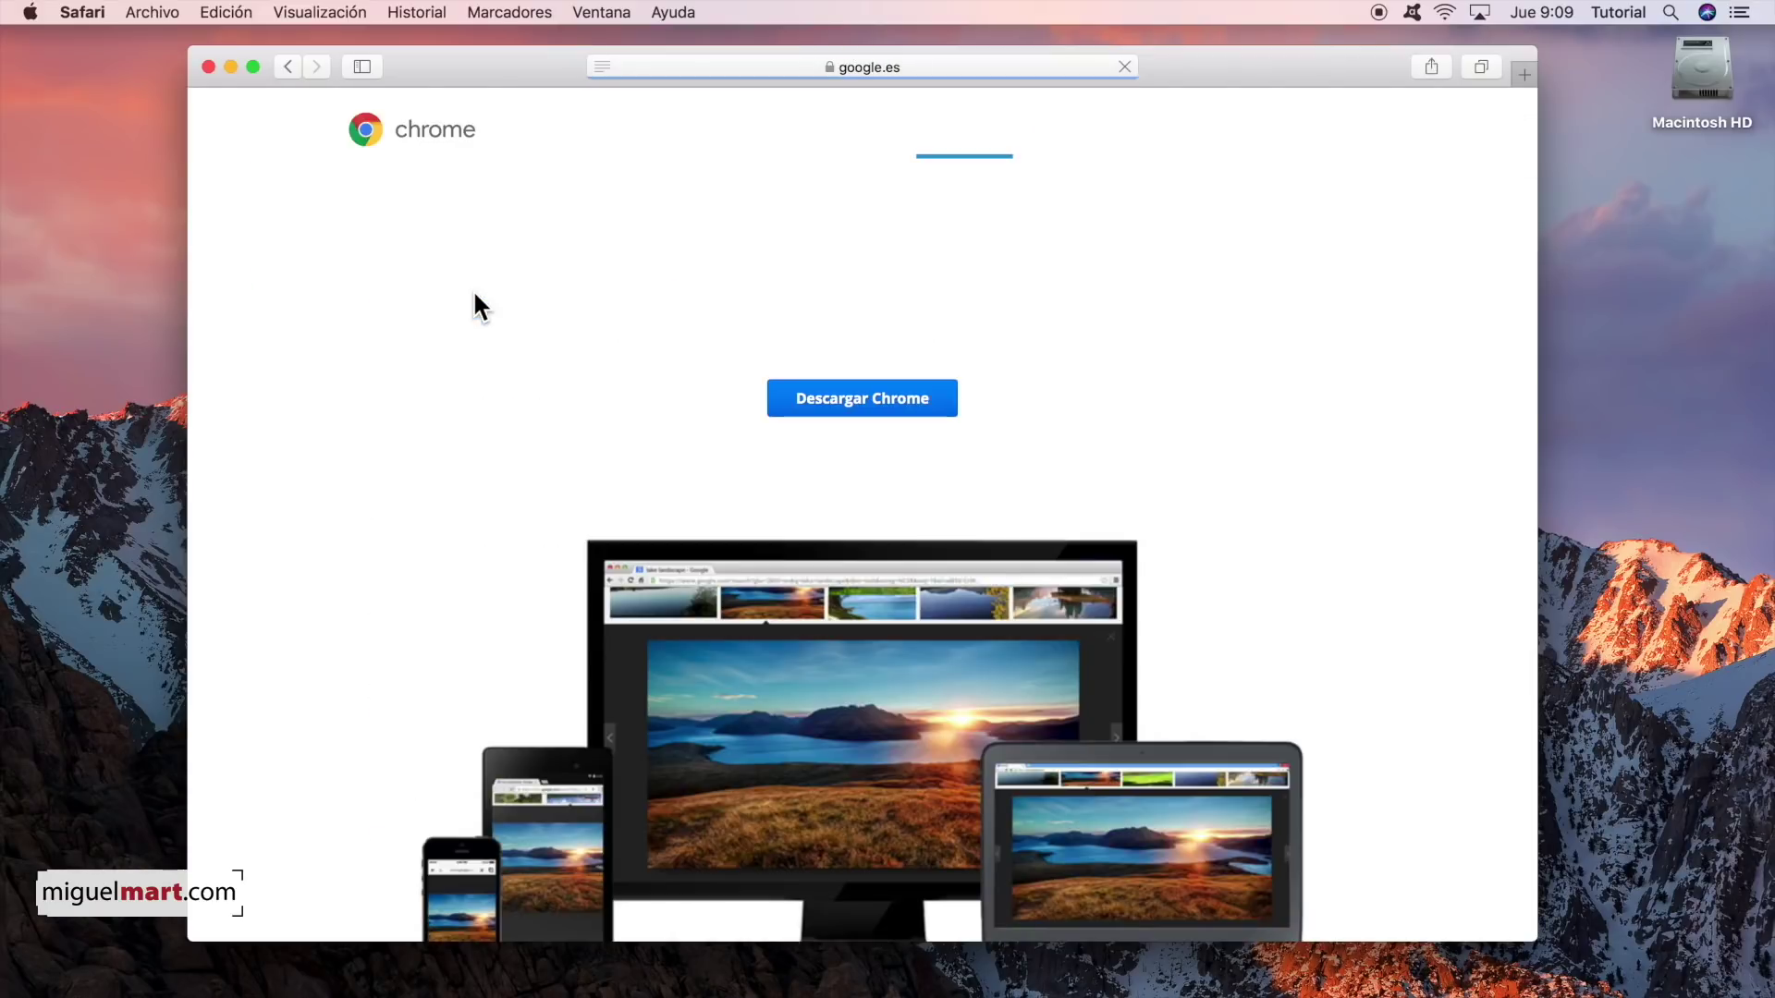
{"action": "left_click", "coordinate": [869, 405]}
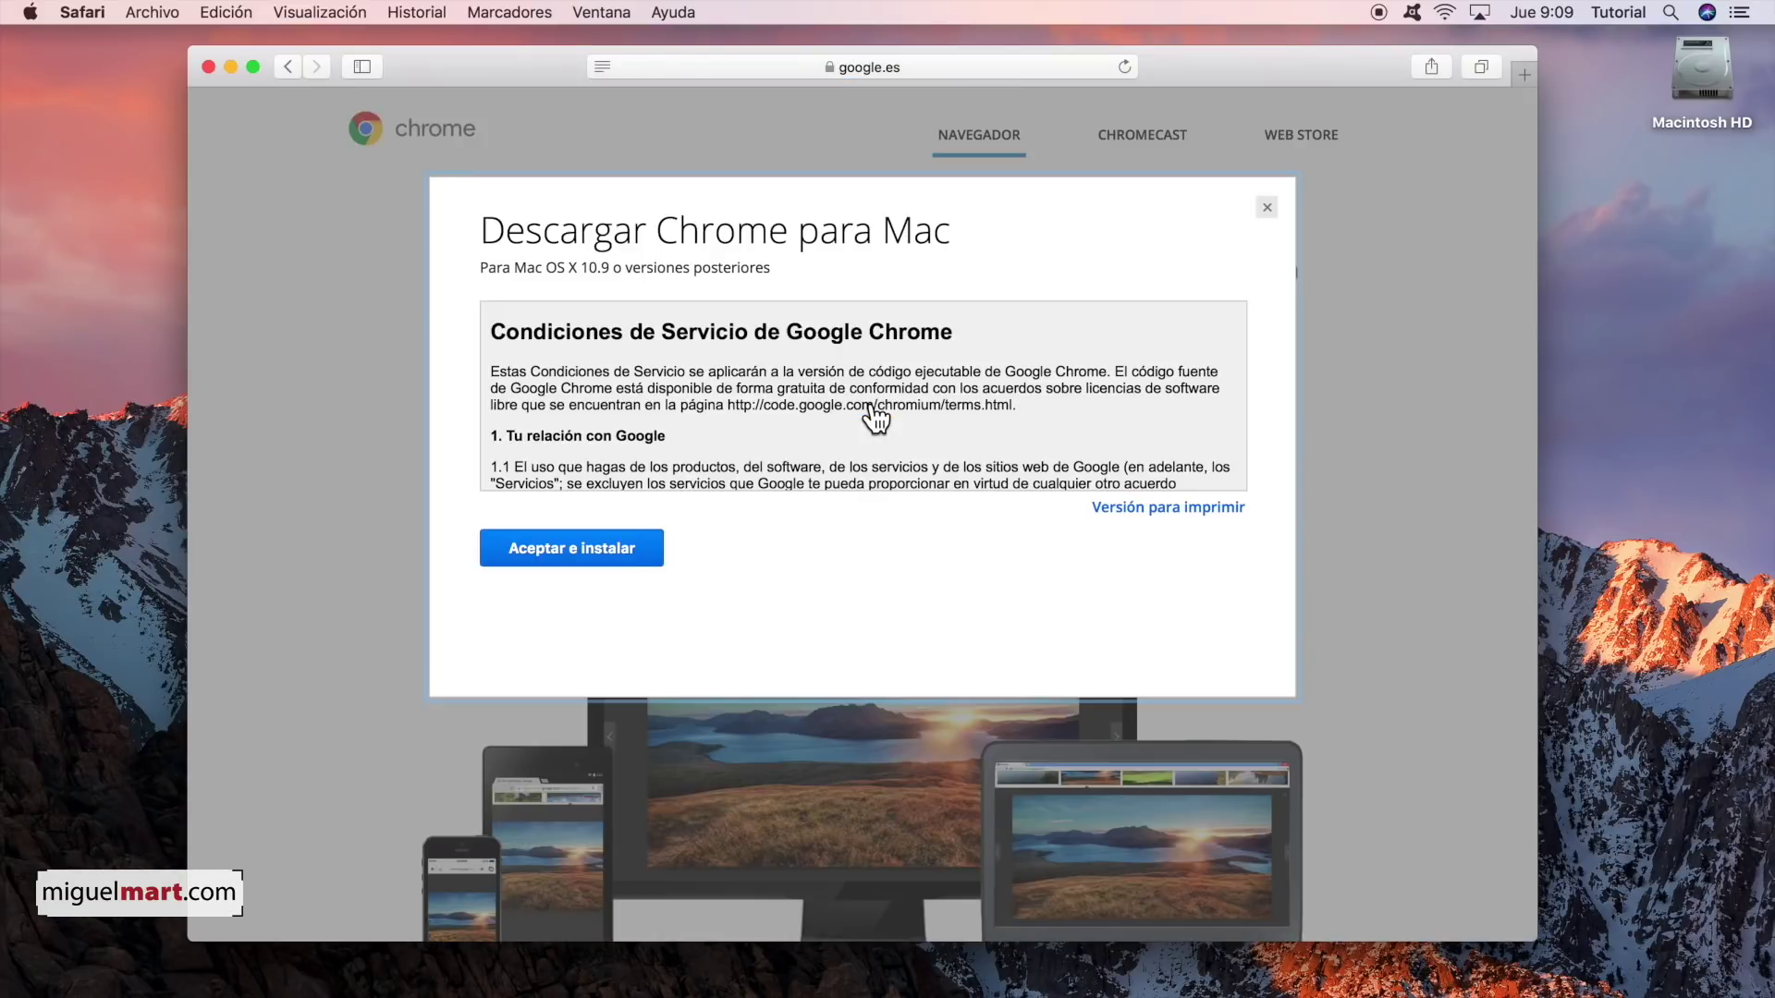
{"action": "left_click", "coordinate": [594, 548]}
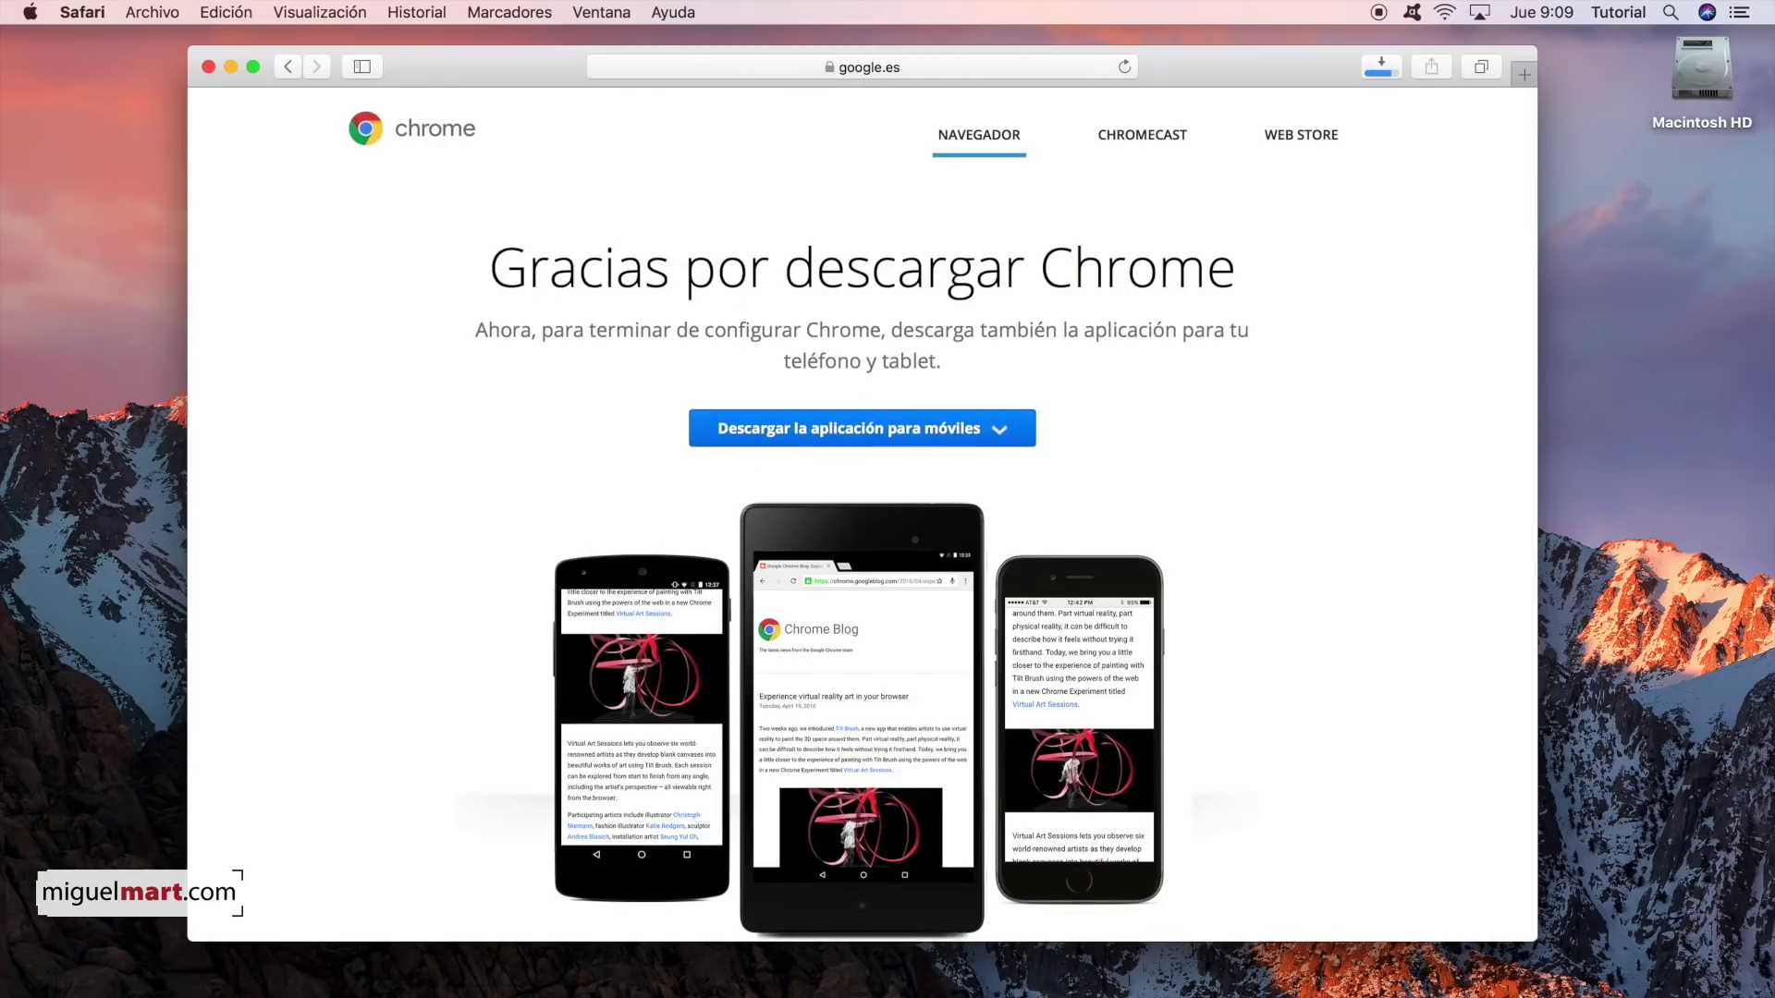
- Check the Descargas folder for the downloaded installer and close the browser window
{"action": "mouse_move", "coordinate": [1535, 971]}
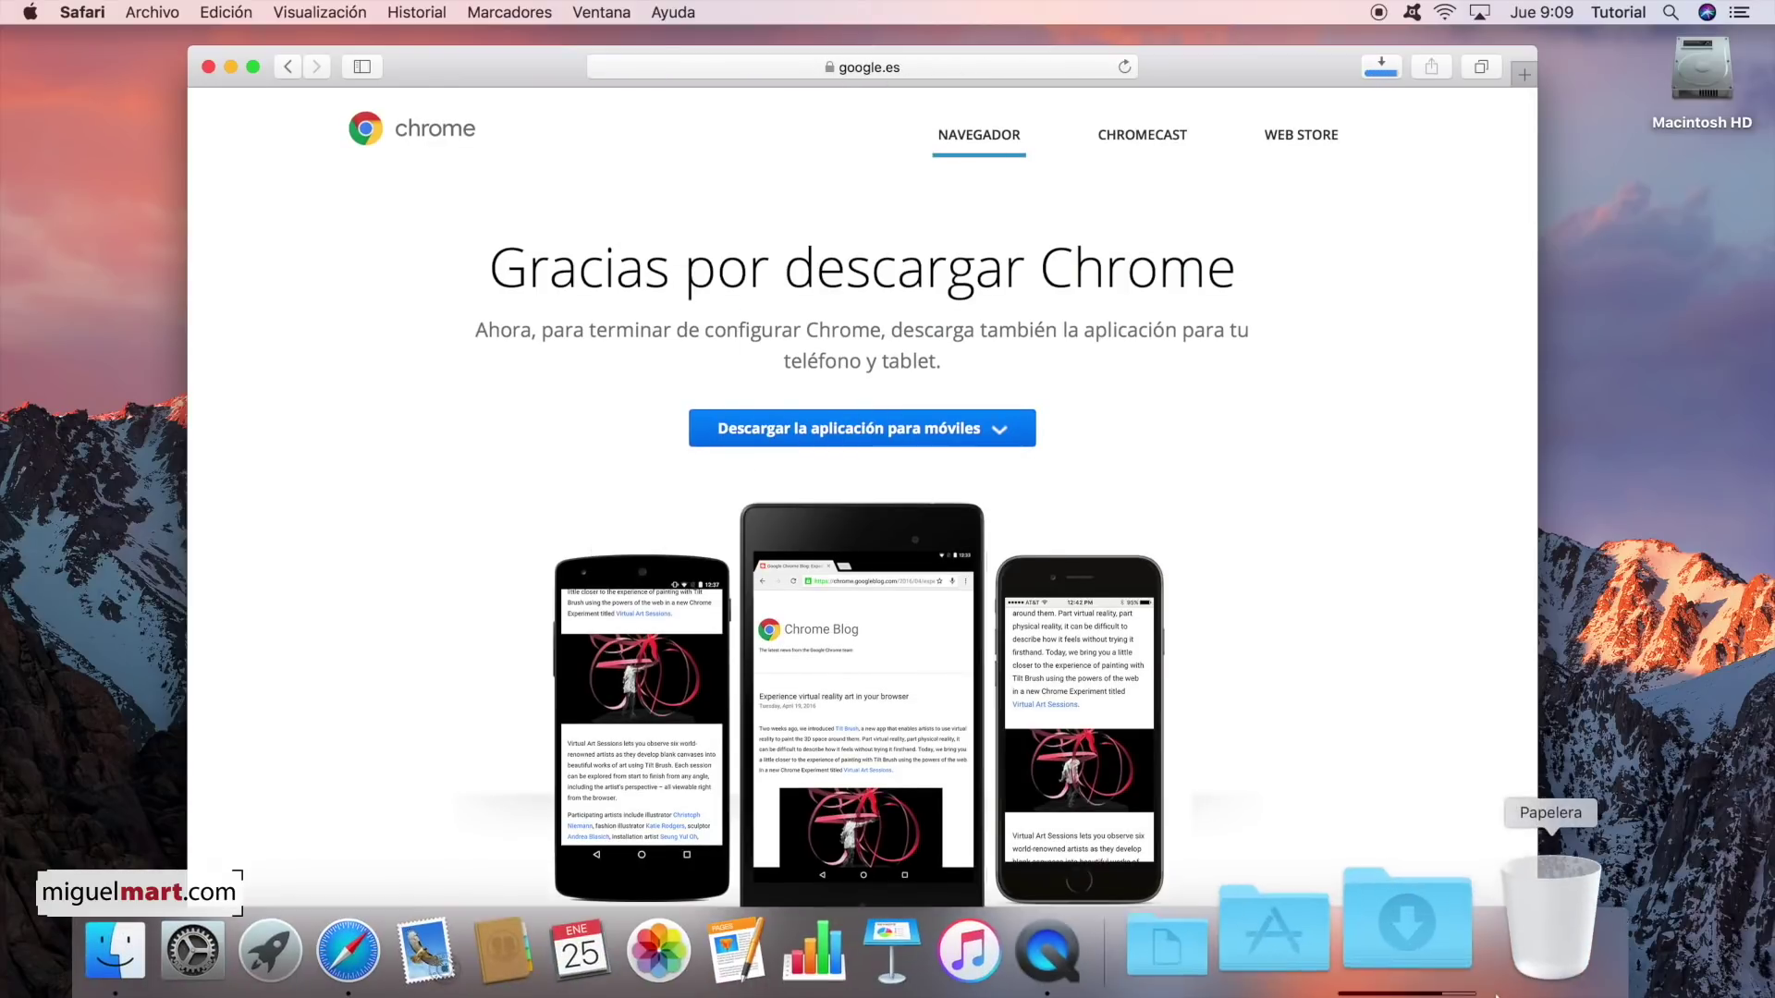
{"action": "left_click", "coordinate": [1448, 893]}
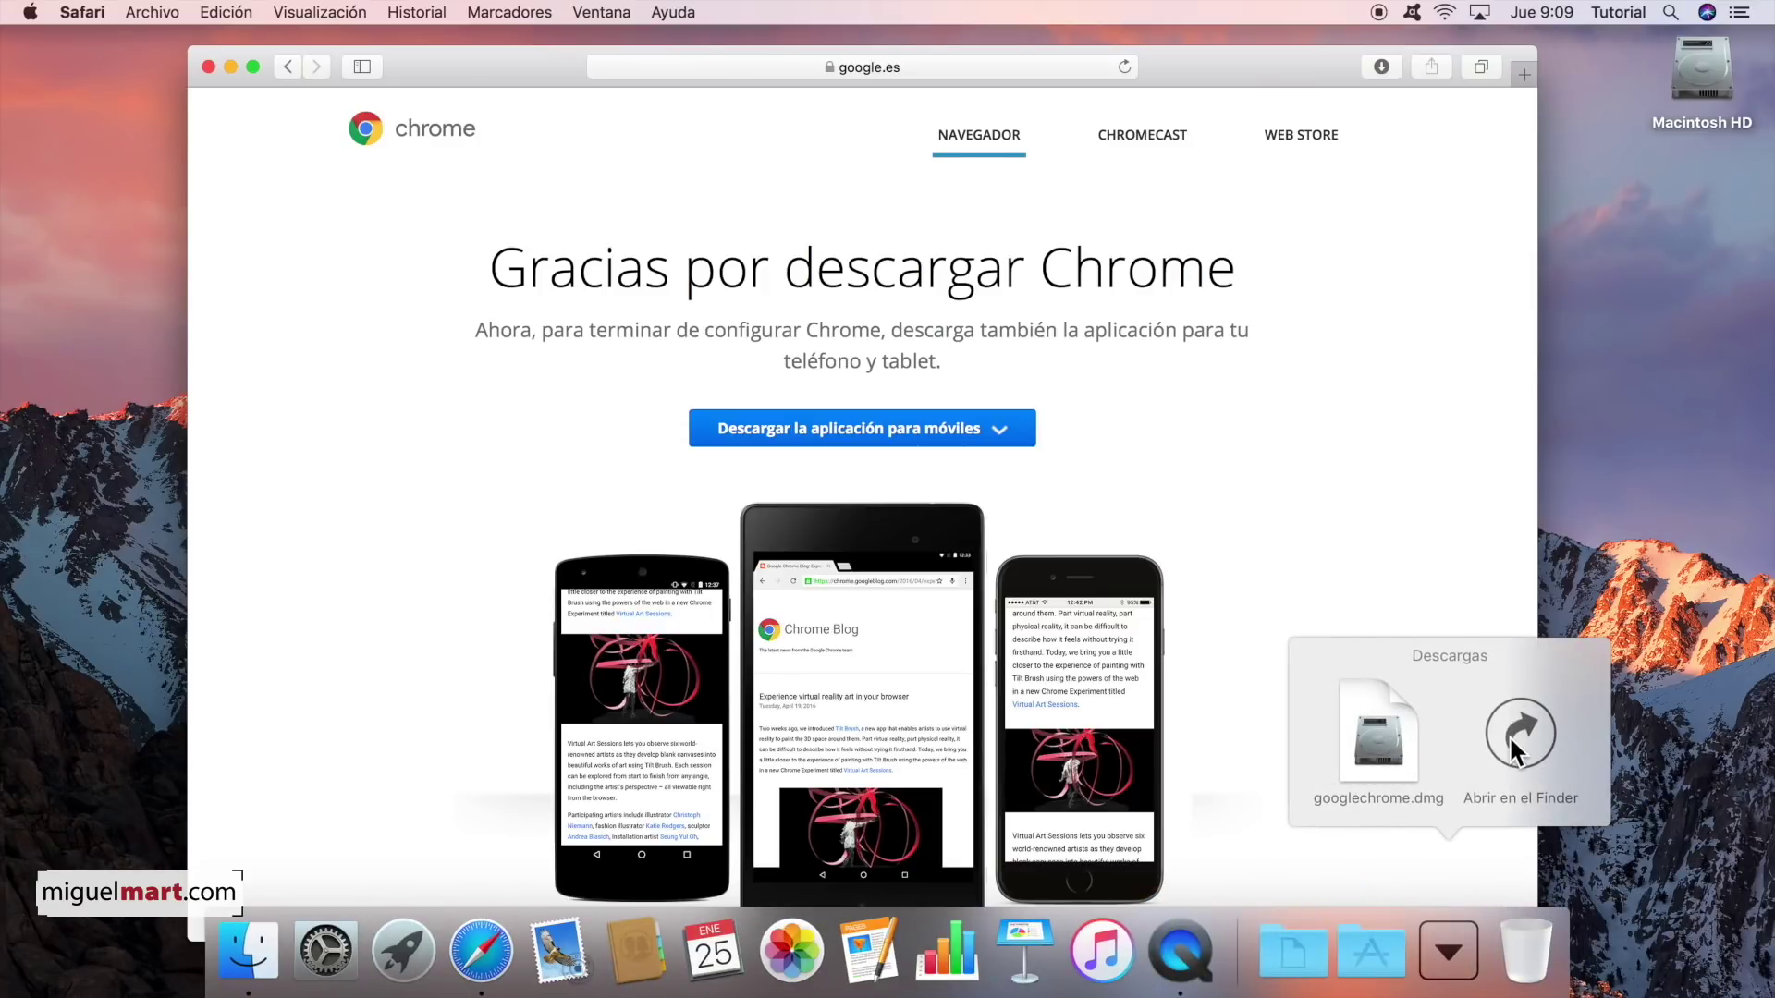
{"action": "left_click", "coordinate": [1279, 494]}
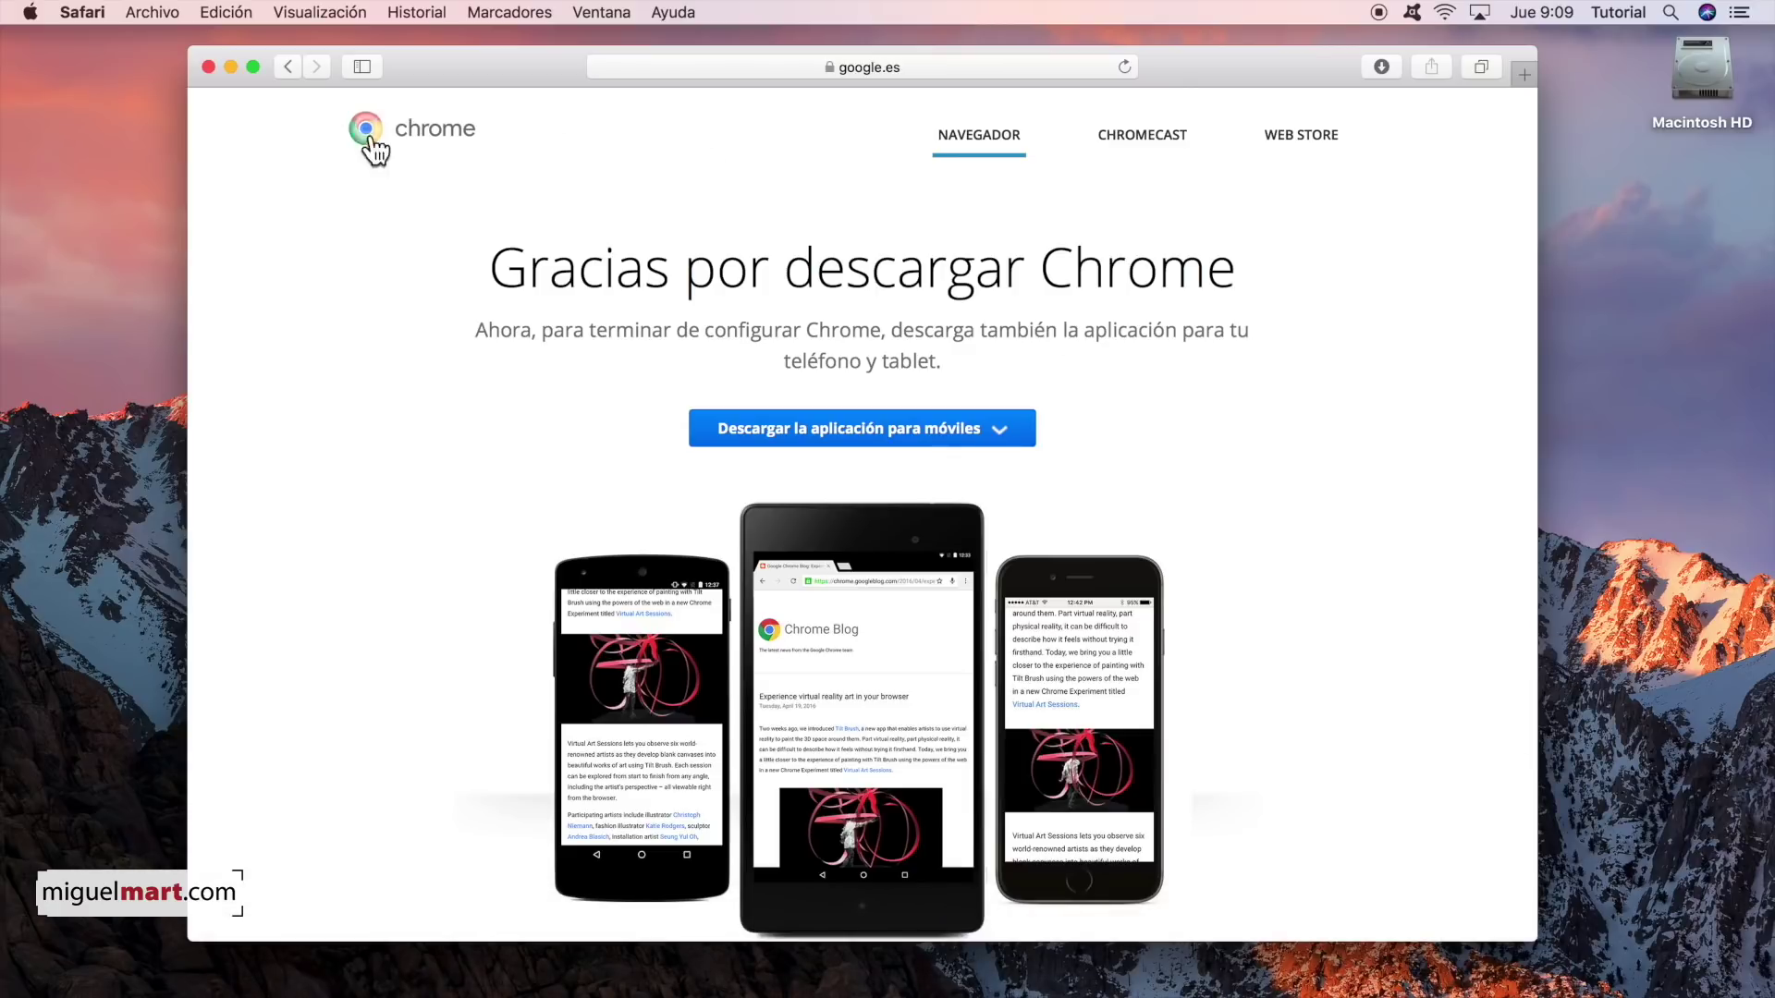
{"action": "left_click", "coordinate": [209, 67]}
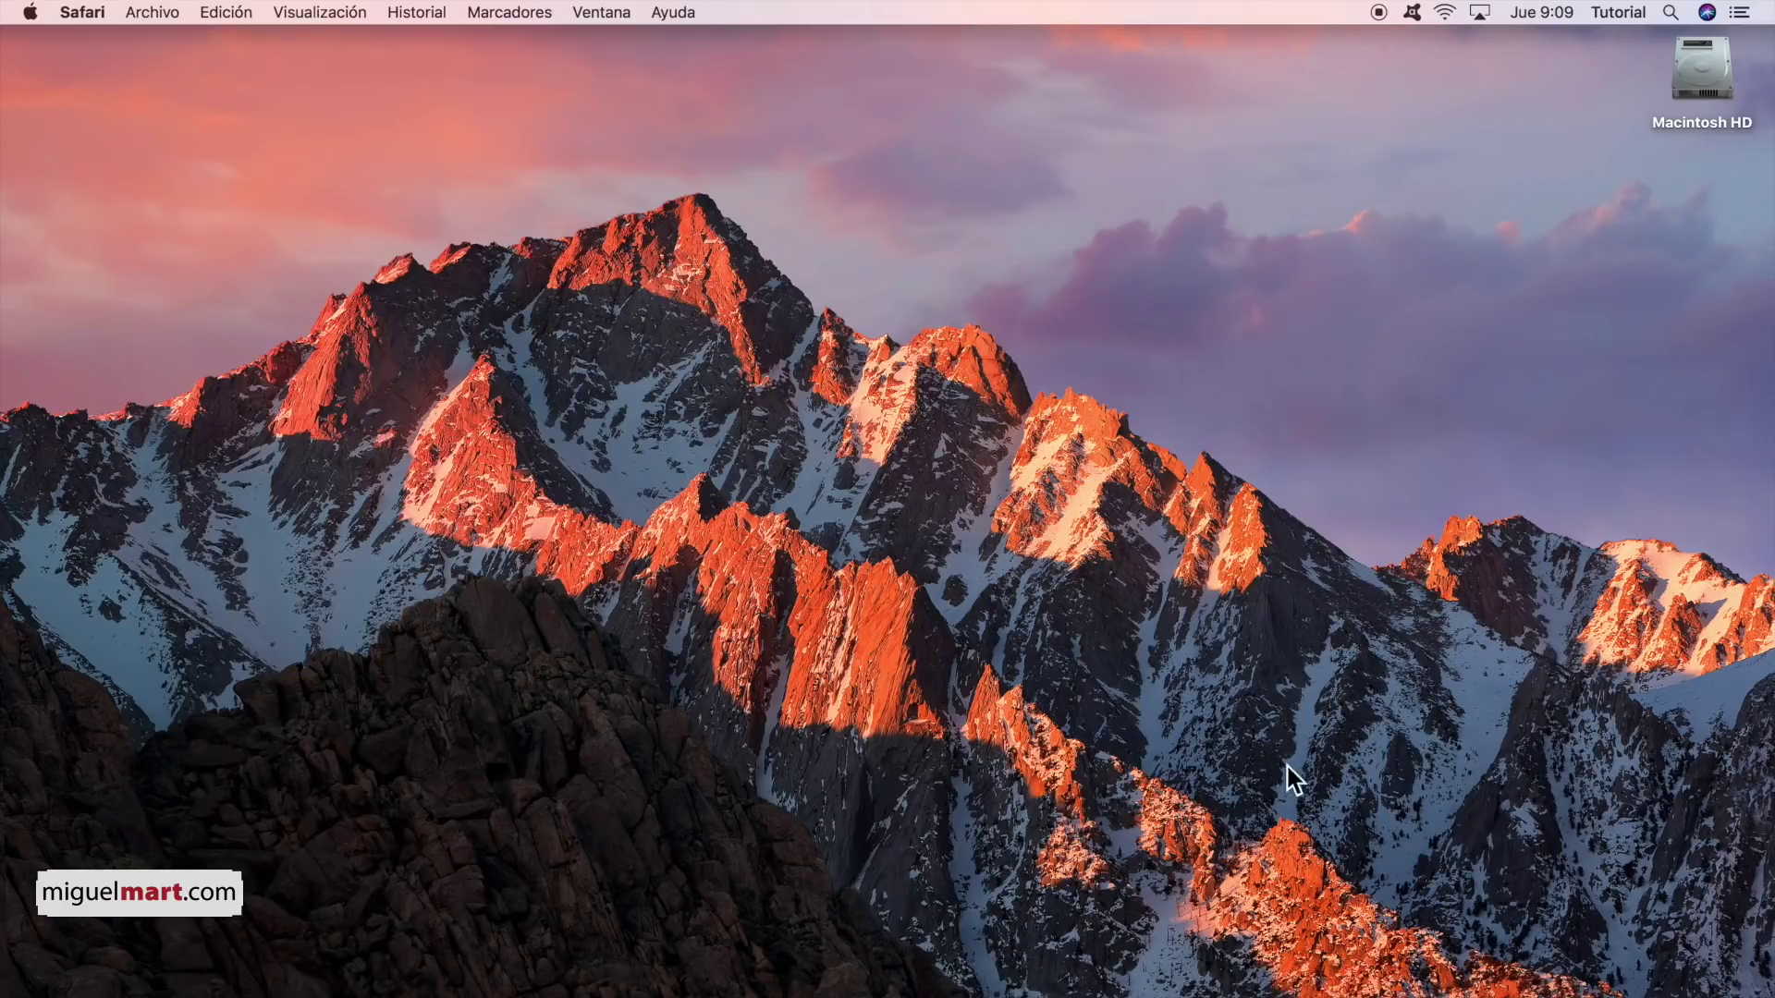
- Open googlechrome.dmg from the Descargas folder in Finder and select the Google Chrome app in the installer window
{"action": "left_click", "coordinate": [1442, 915]}
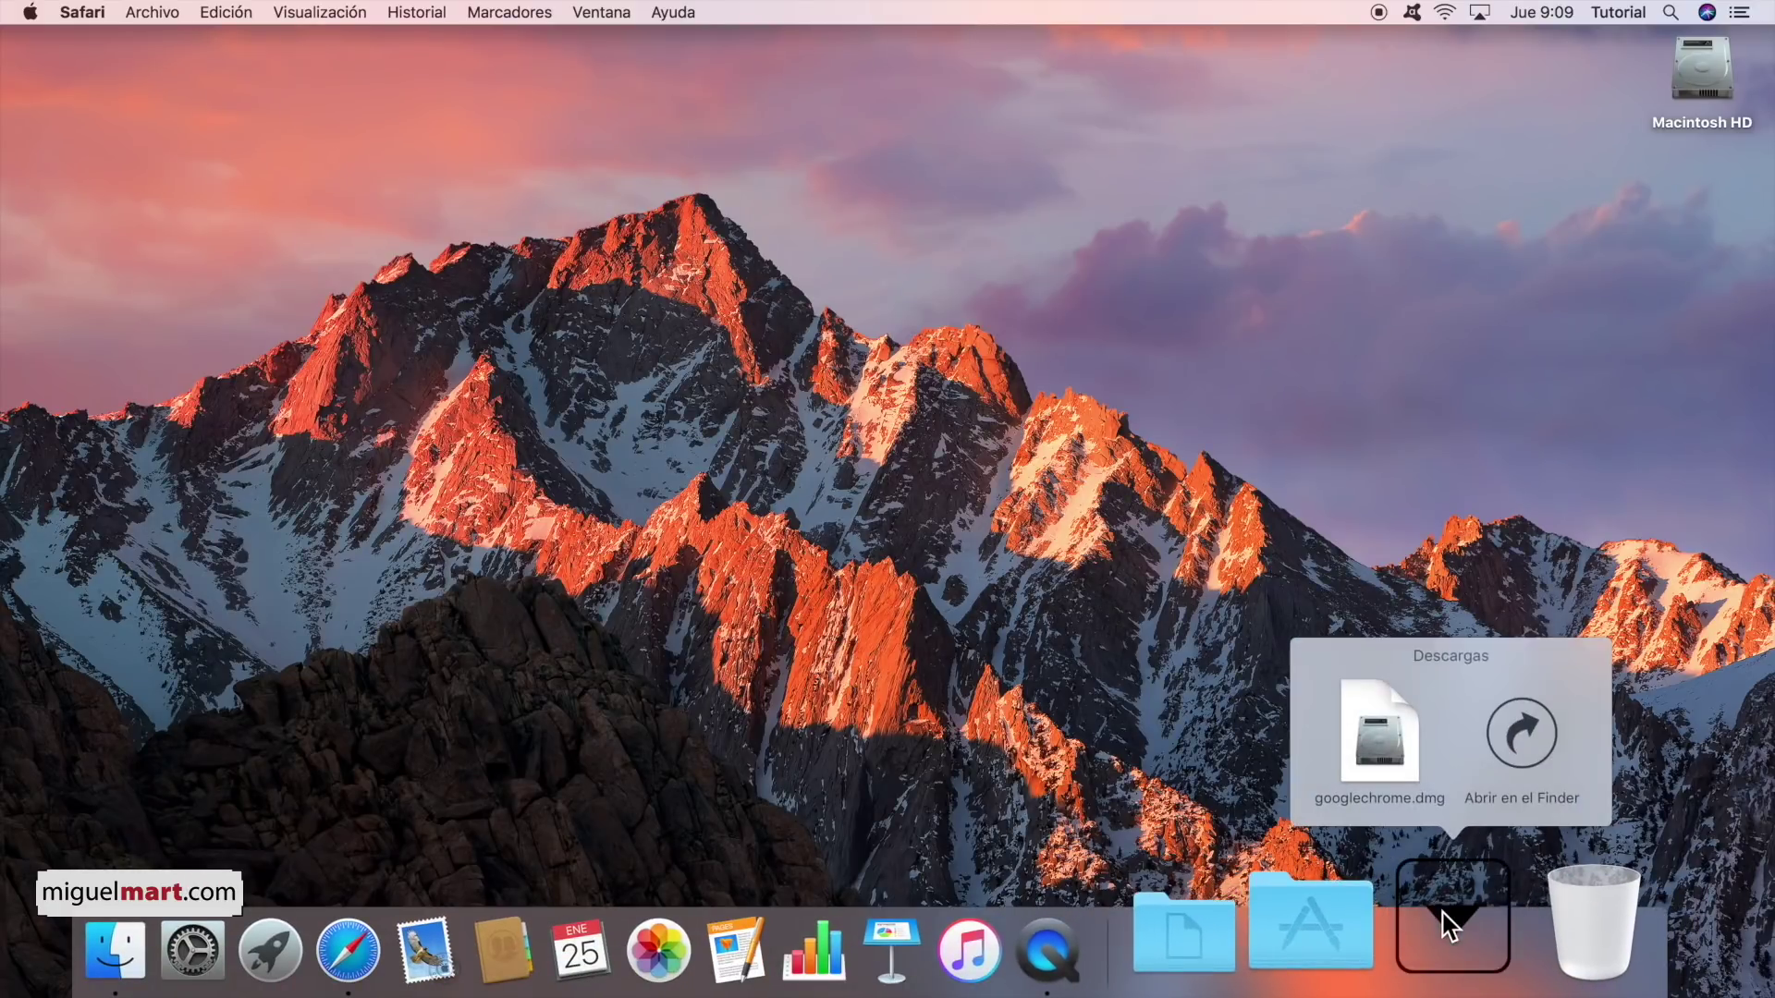
{"action": "left_click", "coordinate": [1523, 732]}
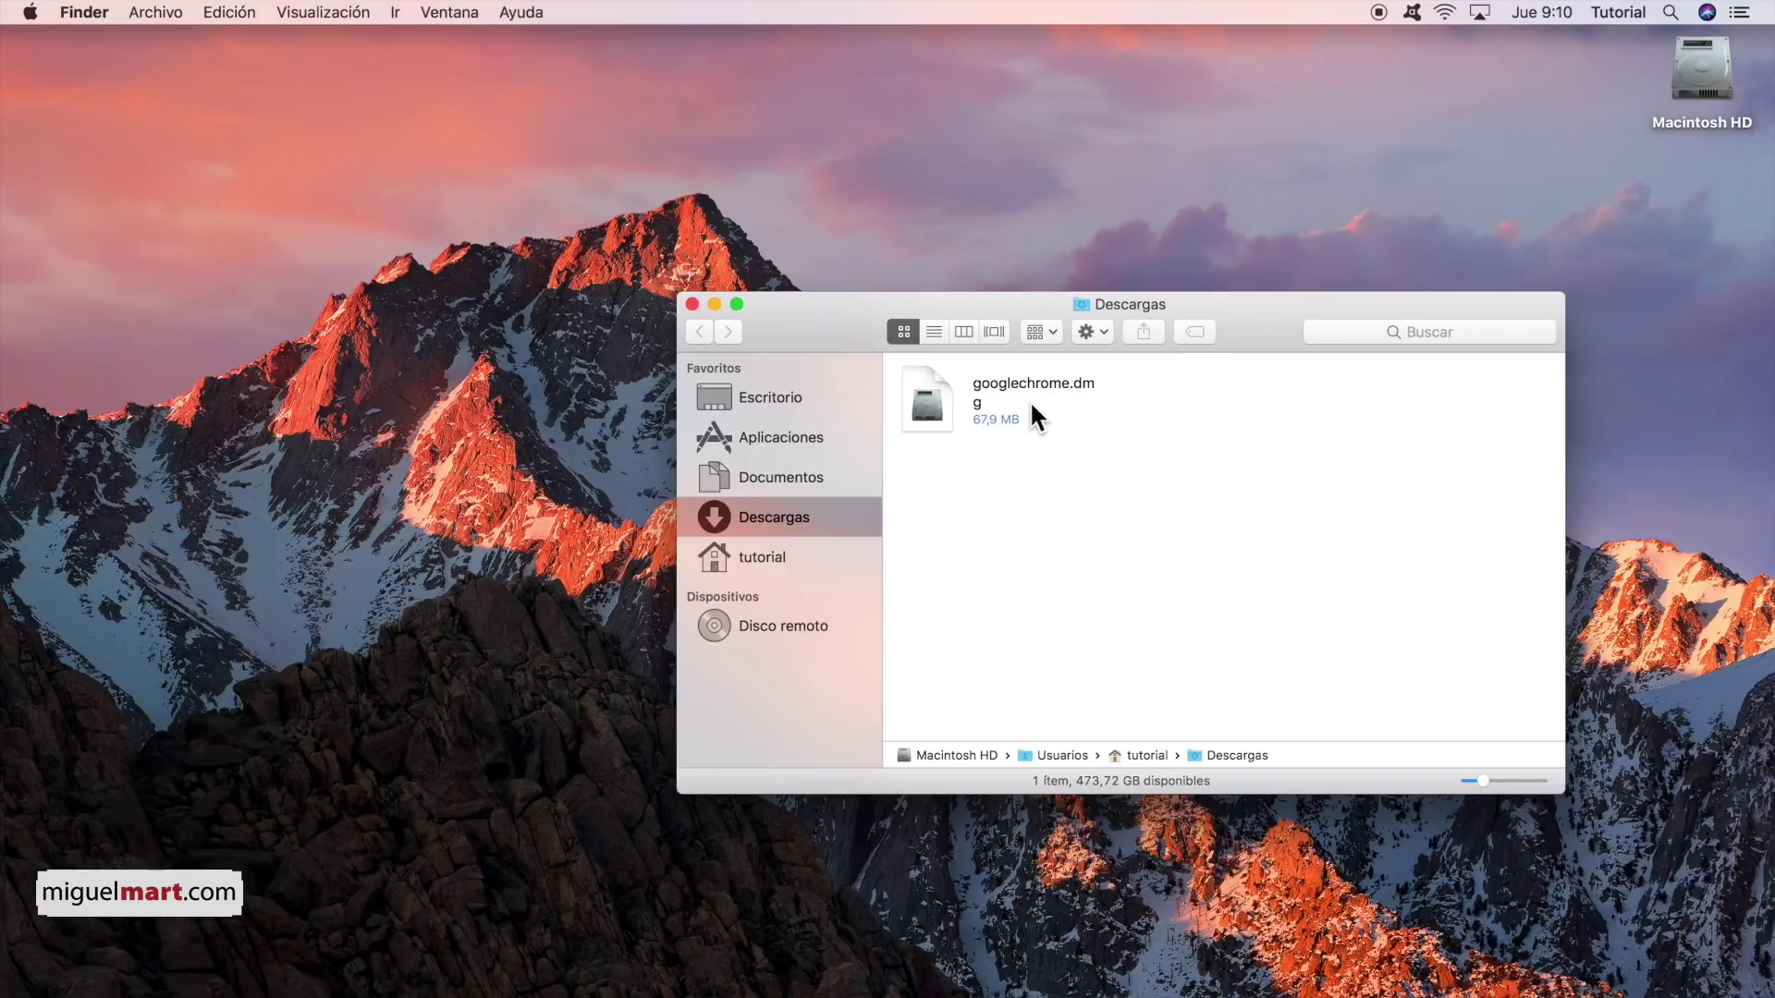
{"action": "double_click", "coordinate": [930, 398]}
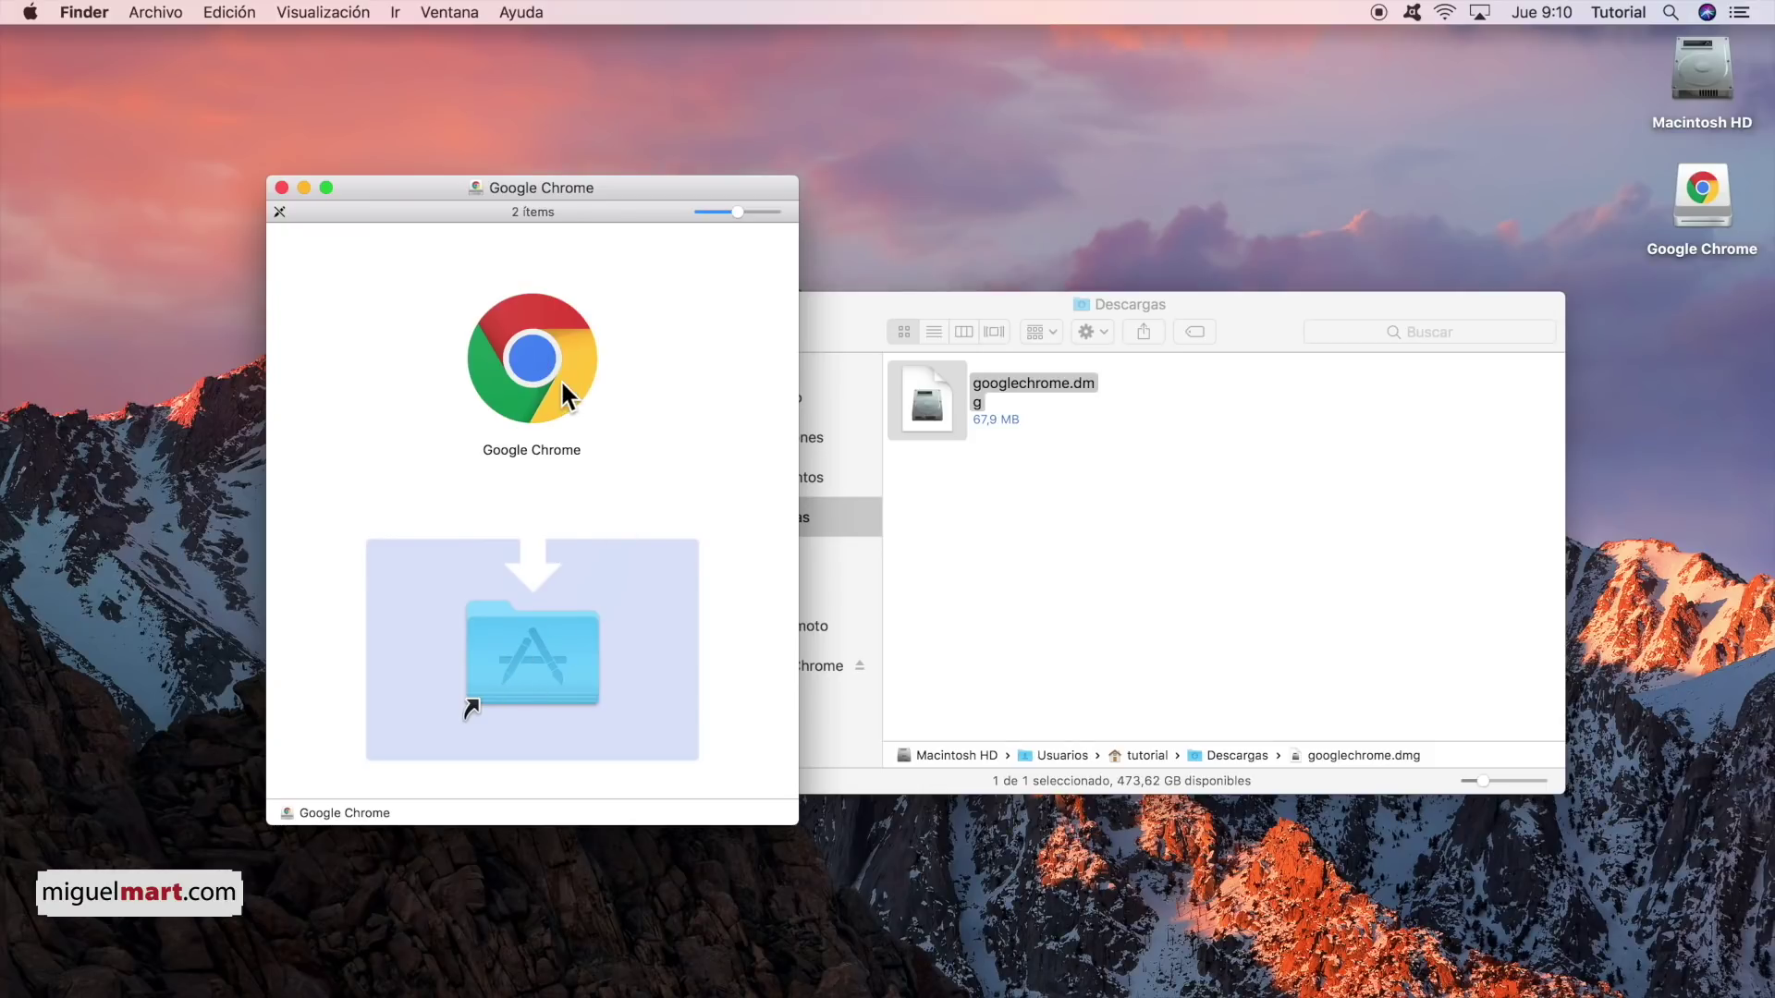
{"action": "mouse_move", "coordinate": [528, 395]}
{"action": "left_mouse_down"}
{"action": "mouse_move", "coordinate": [608, 390]}
{"action": "mouse_move", "coordinate": [610, 596]}
{"action": "mouse_move", "coordinate": [518, 655]}
{"action": "mouse_move", "coordinate": [546, 668]}
{"action": "mouse_move", "coordinate": [557, 548]}
{"action": "mouse_move", "coordinate": [524, 386]}
{"action": "left_mouse_up"}
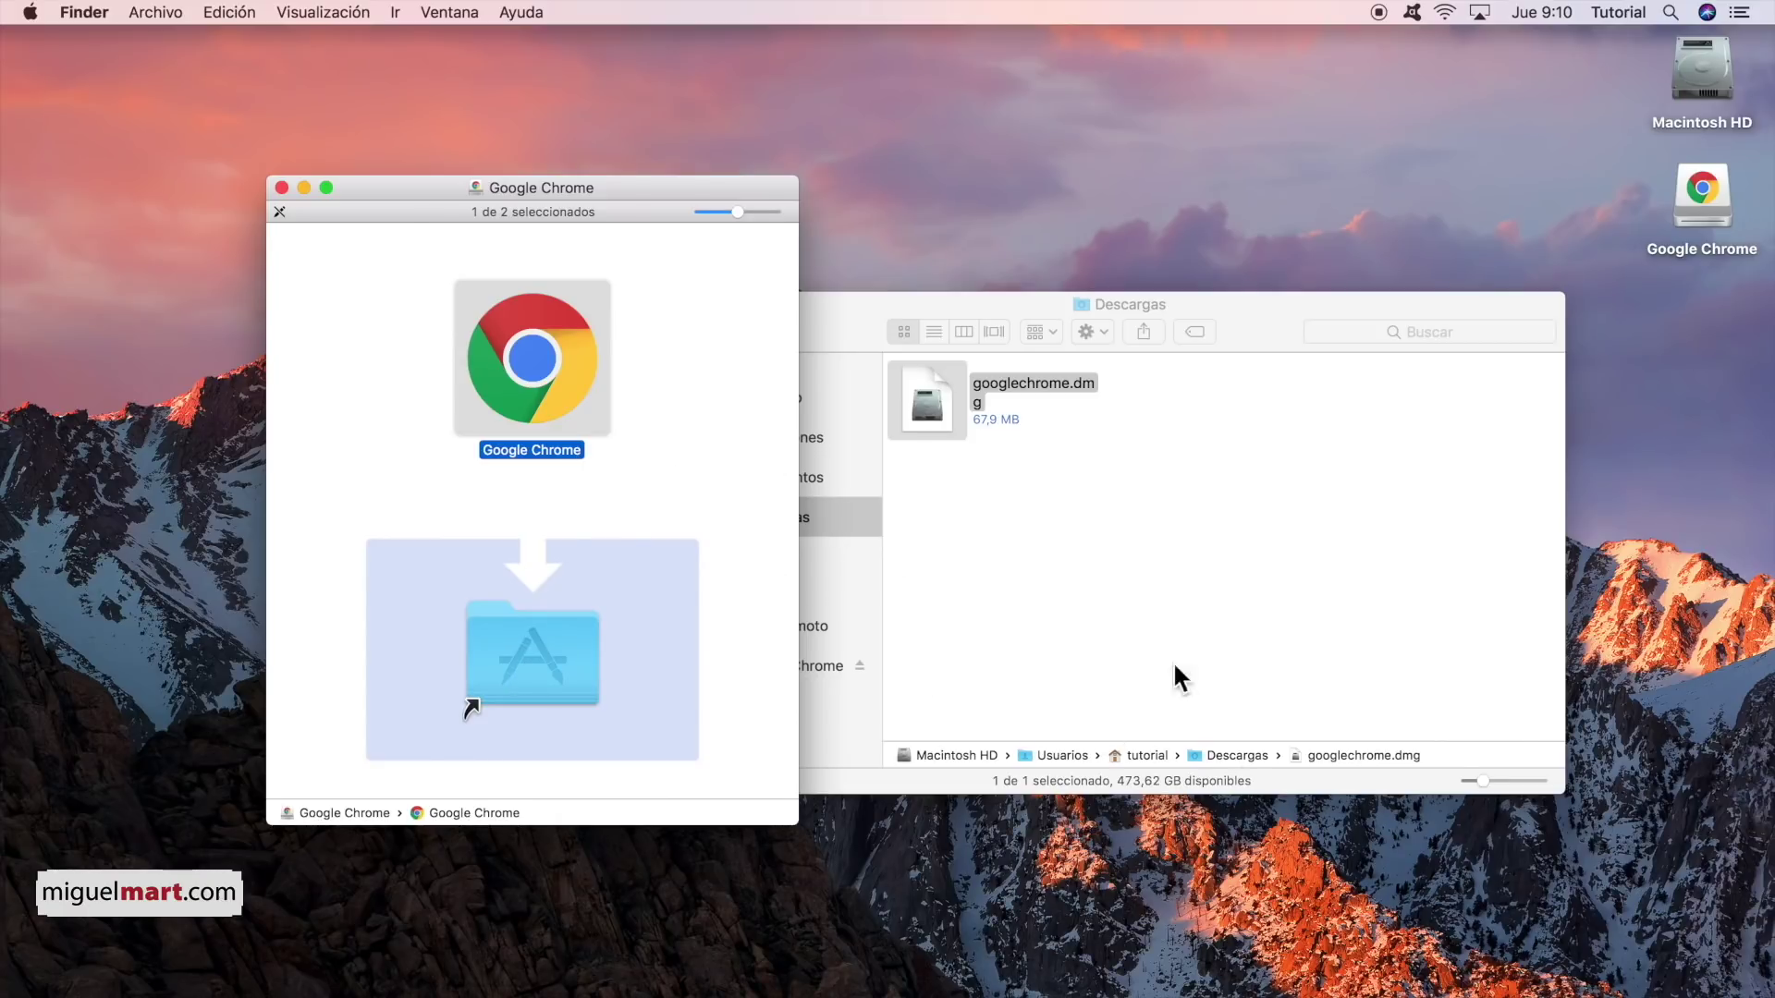
- Look through the Aplicaciones folder for the Google Chrome app and close the folder view
{"action": "mouse_move", "coordinate": [1419, 971]}
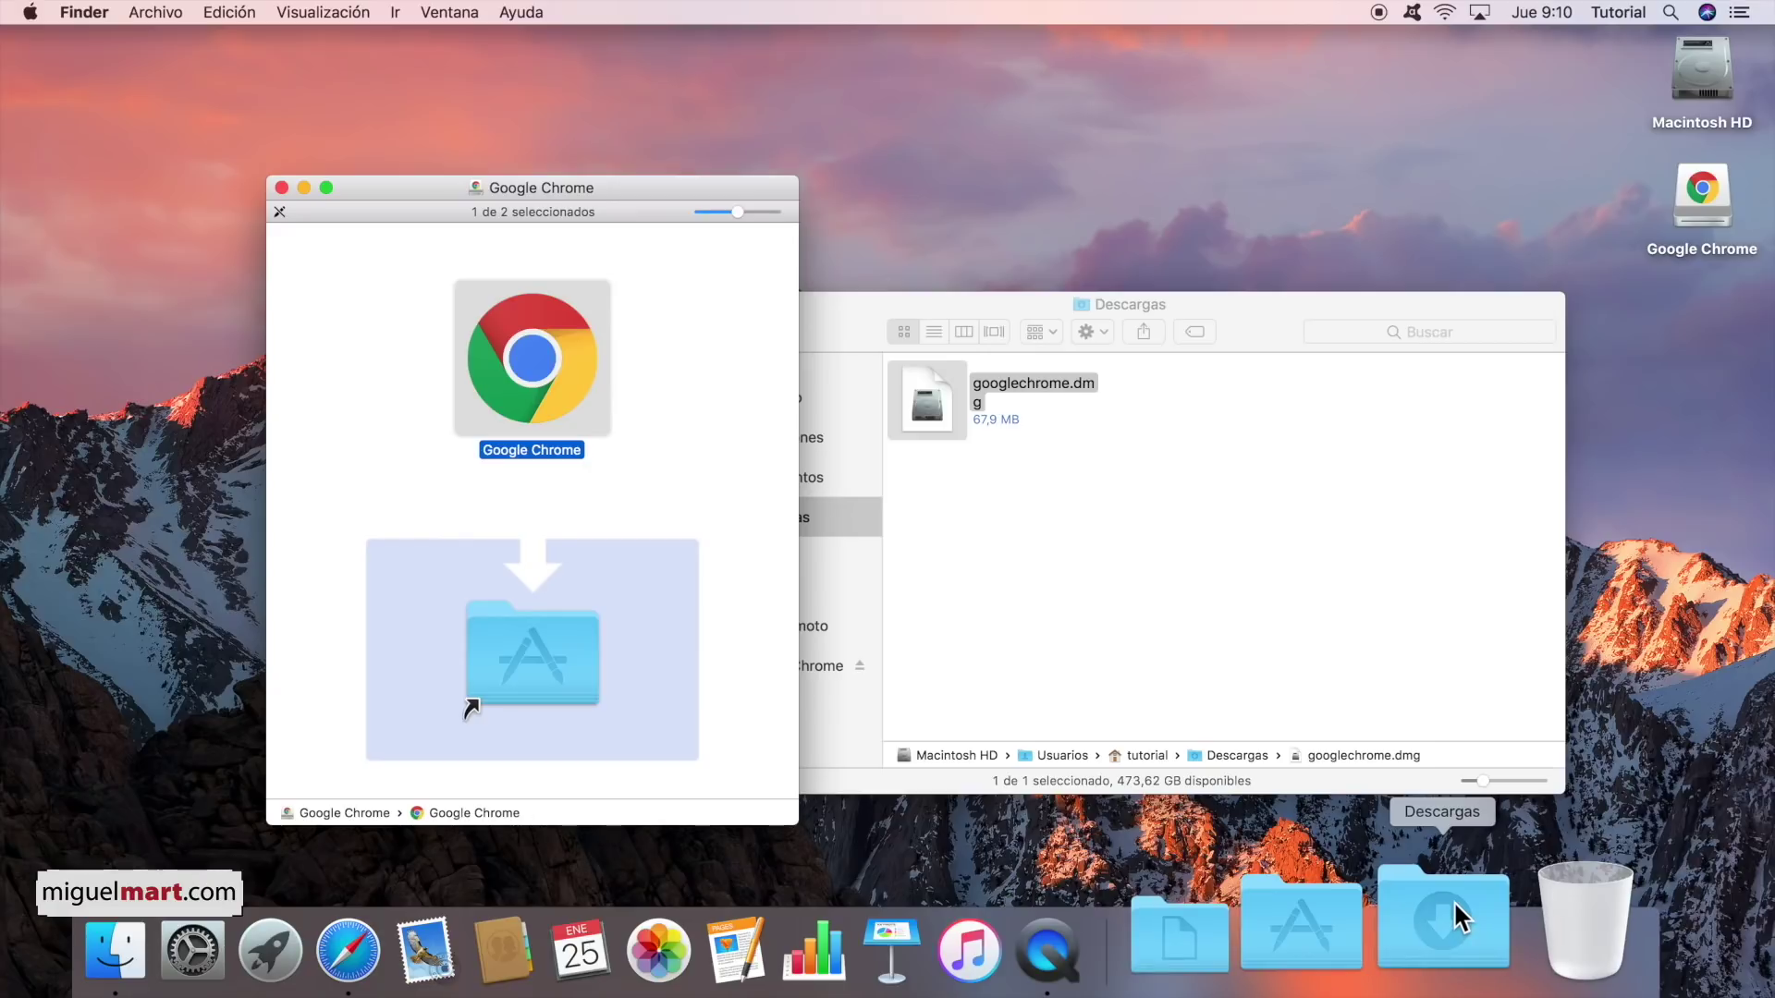
{"action": "left_click", "coordinate": [1387, 915]}
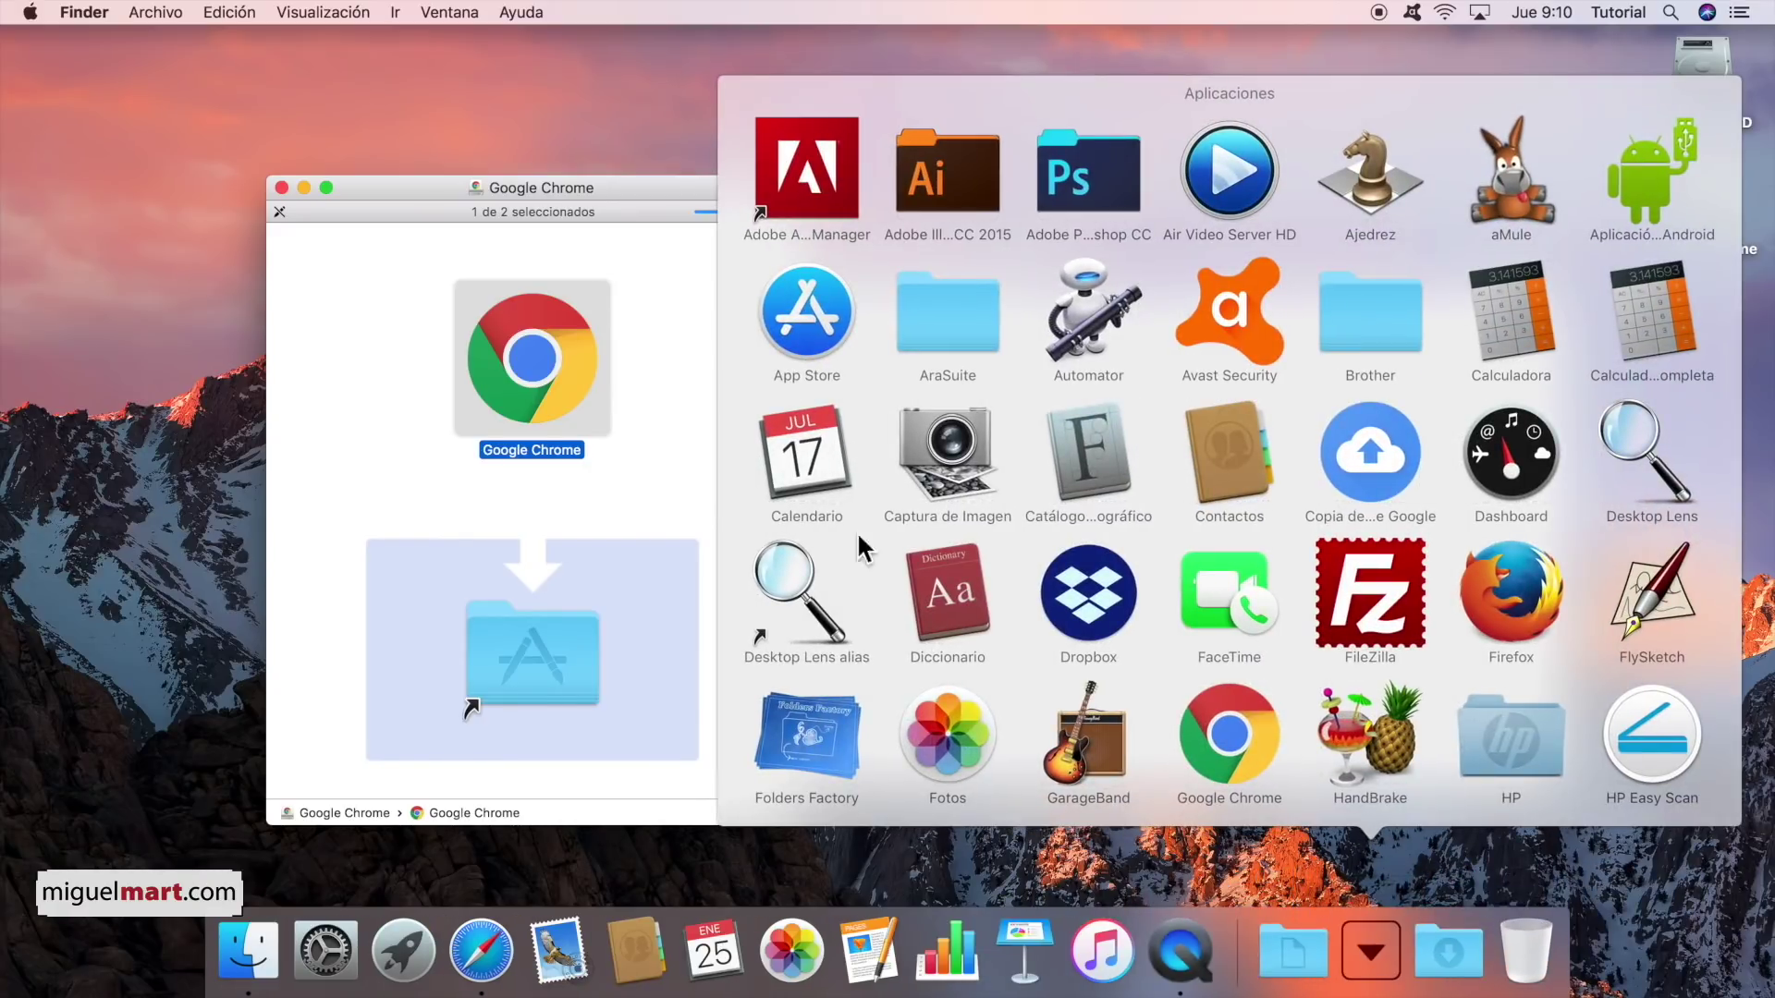
{"action": "scroll", "coordinate": [1344, 559], "scroll_direction": "down", "scroll_amount": 5}
{"action": "scroll", "coordinate": [1345, 563], "scroll_direction": "up", "scroll_amount": 5}
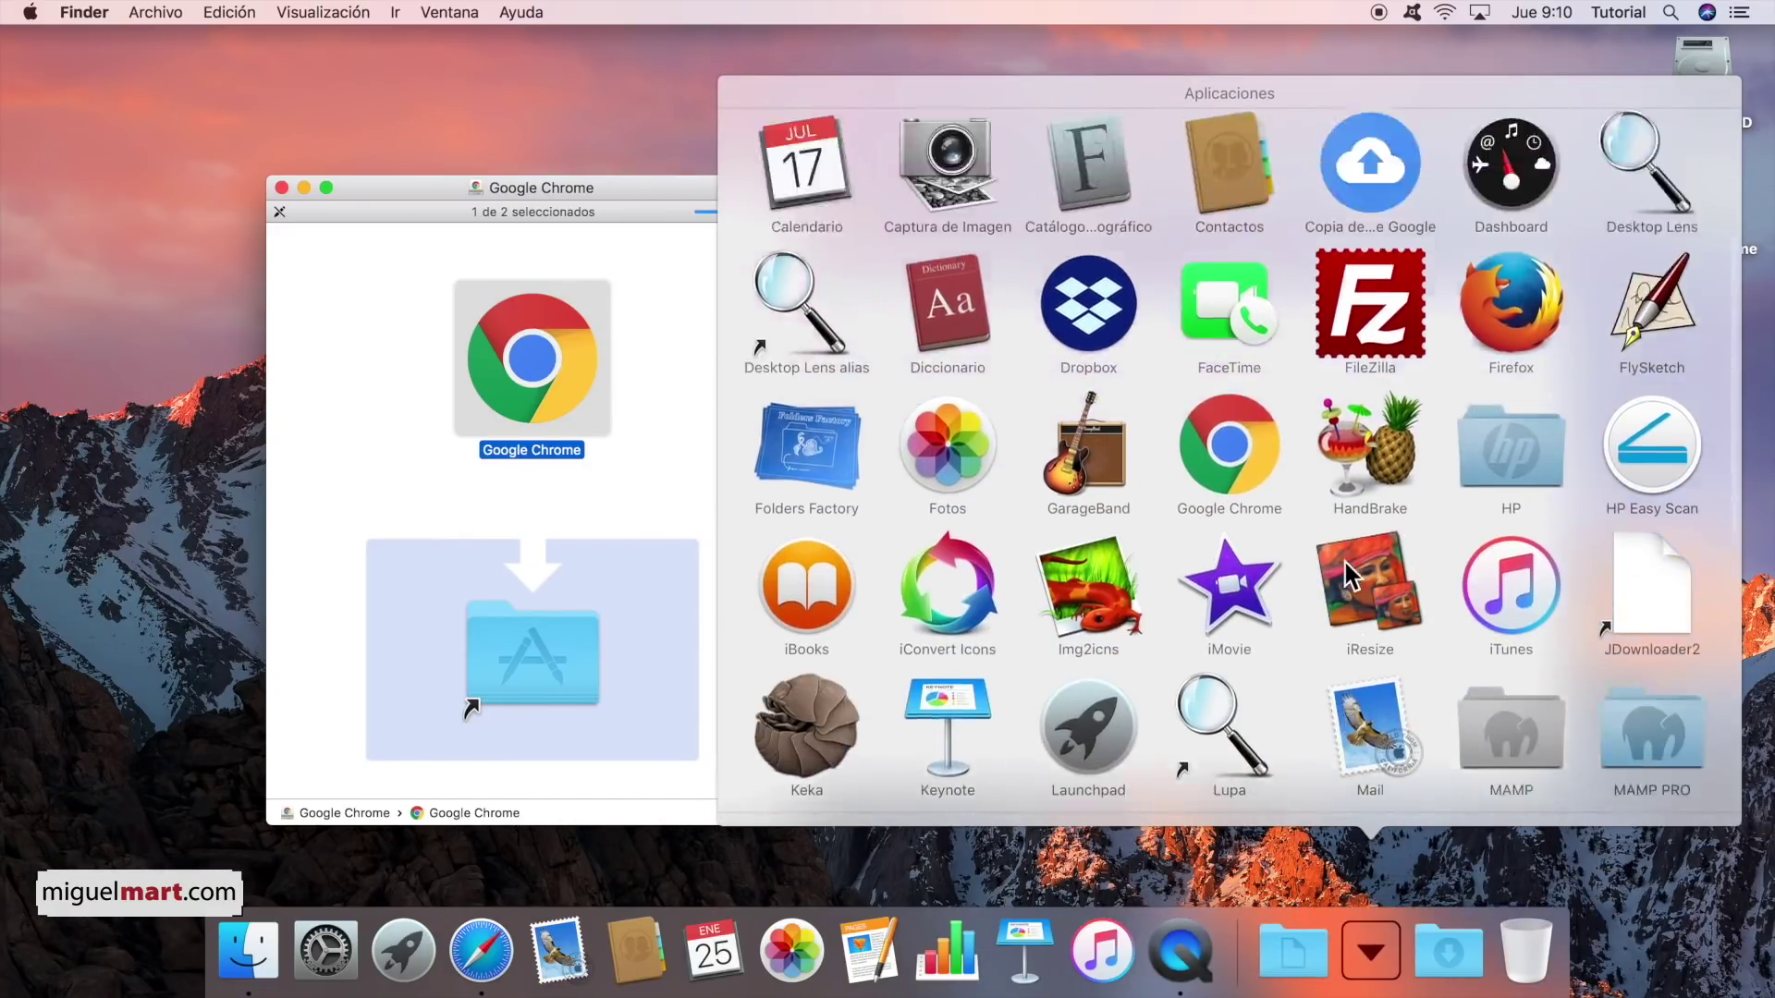
{"action": "left_click", "coordinate": [803, 863]}
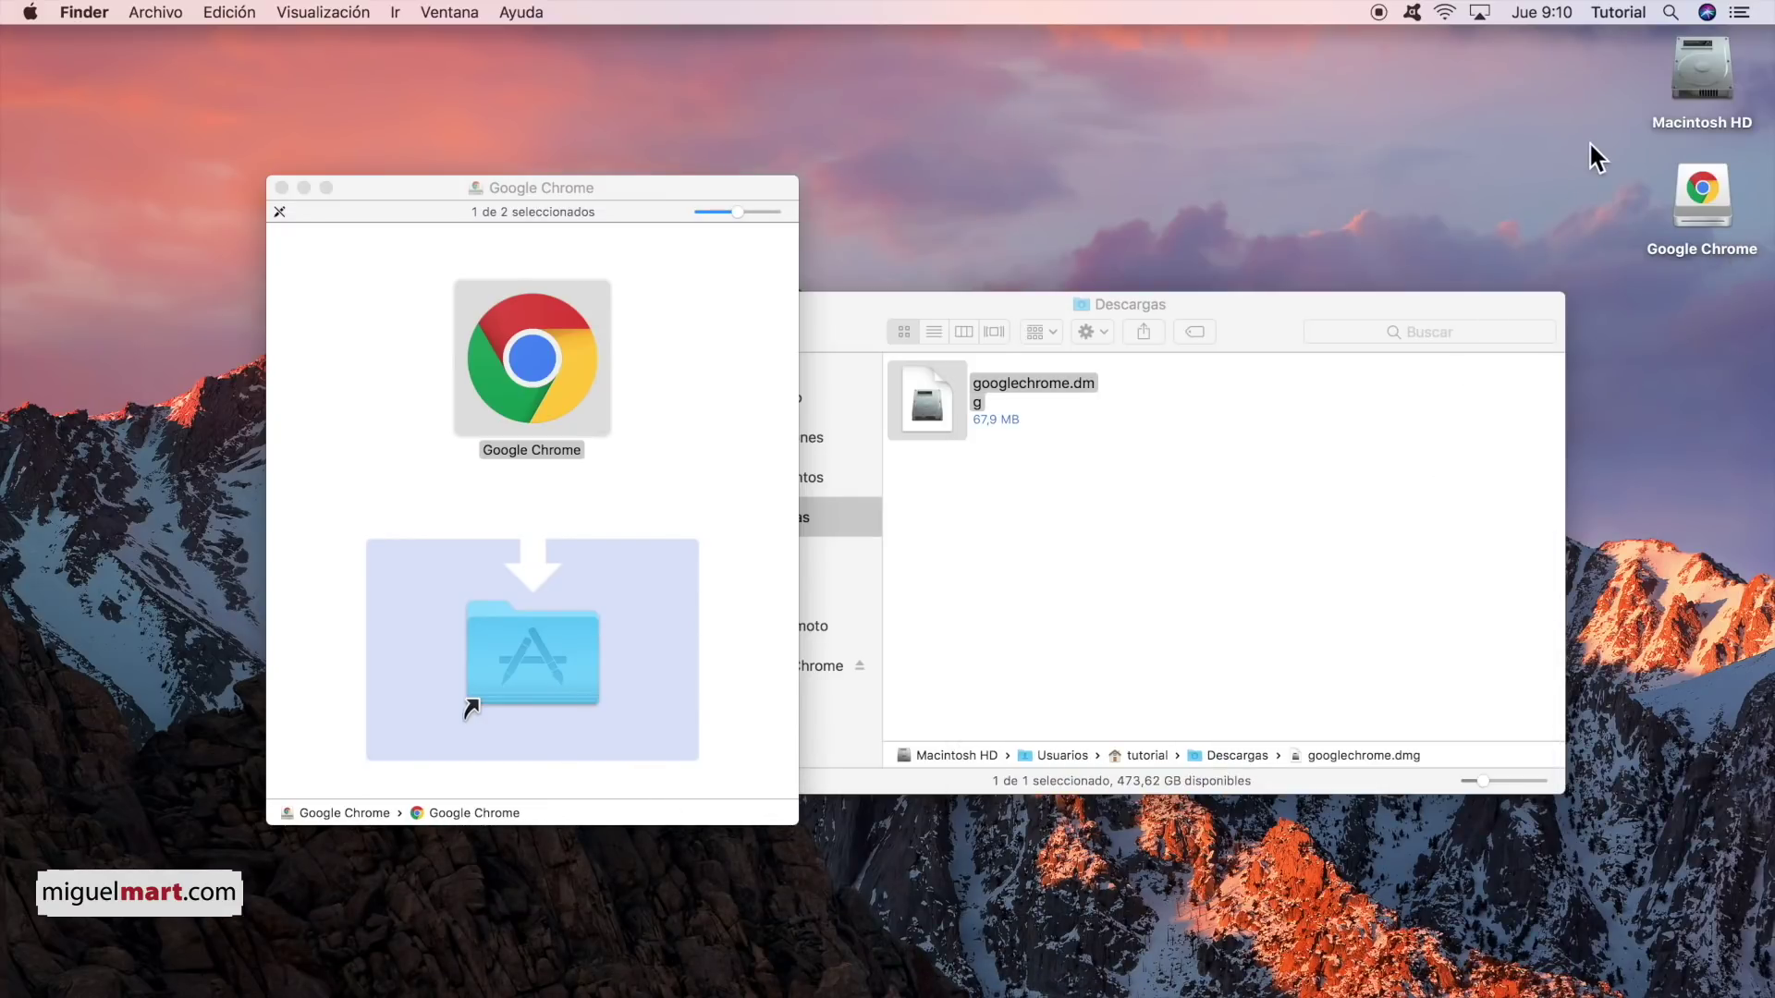
{"action": "left_click", "coordinate": [1620, 13]}
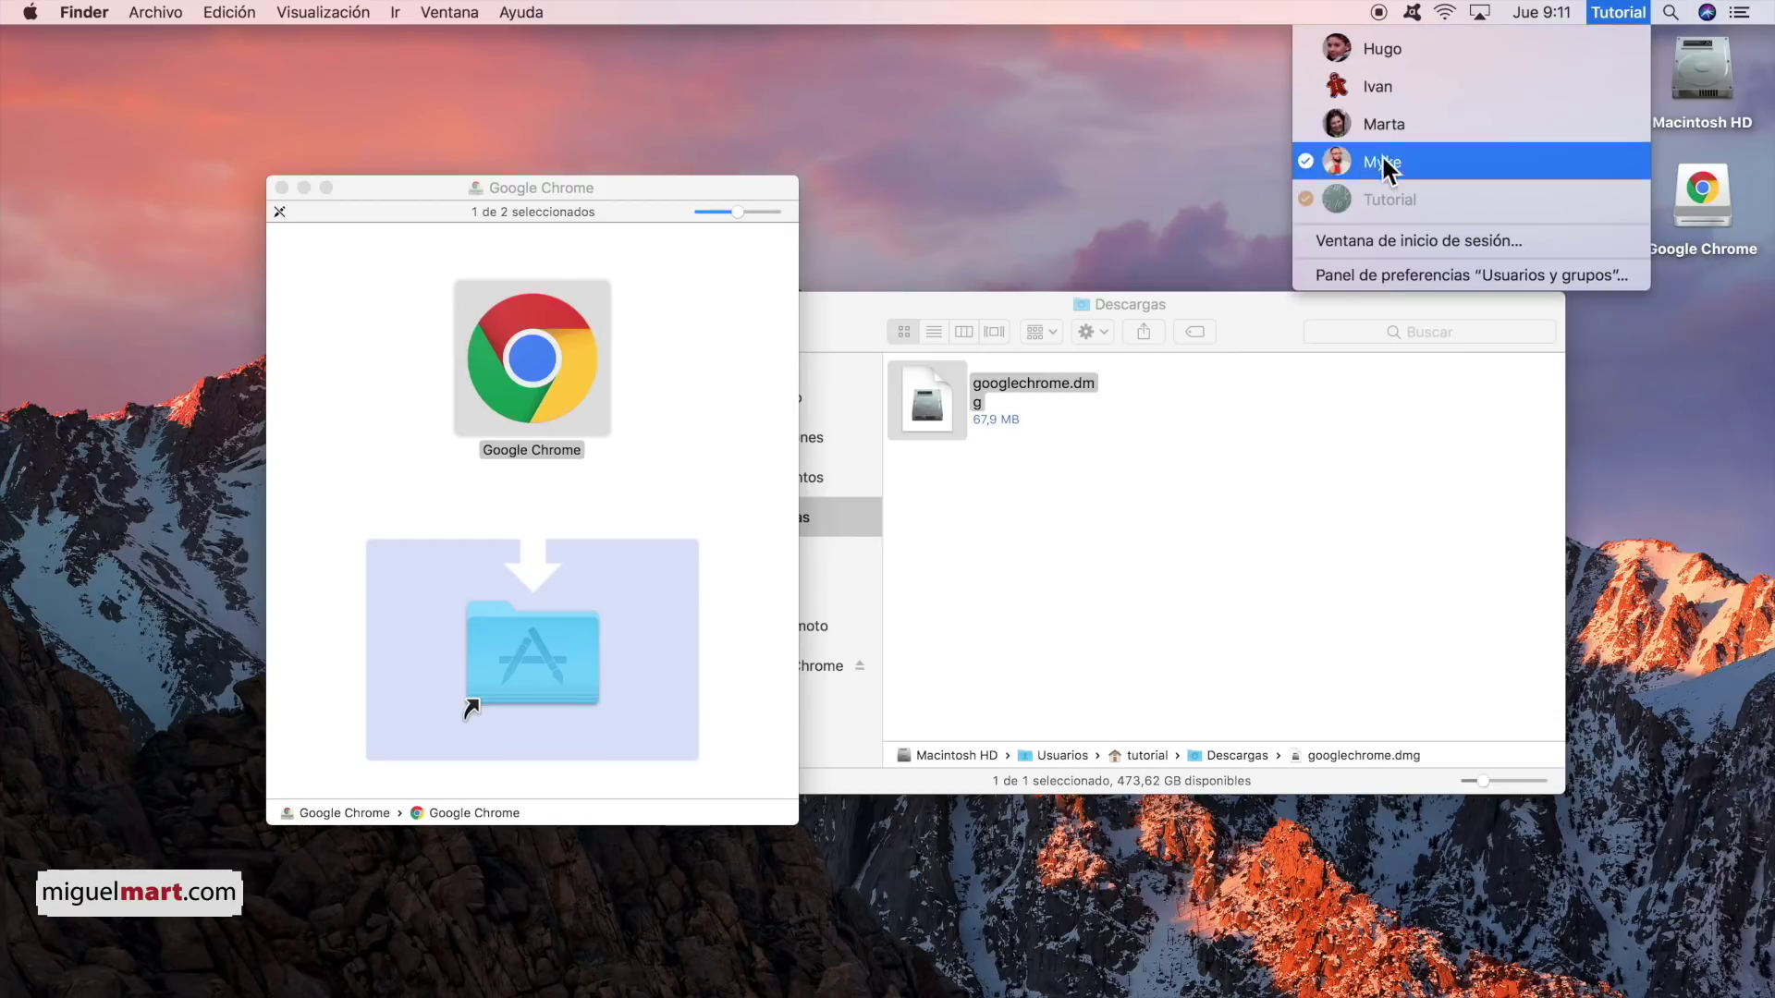
{"action": "left_click", "coordinate": [1113, 155]}
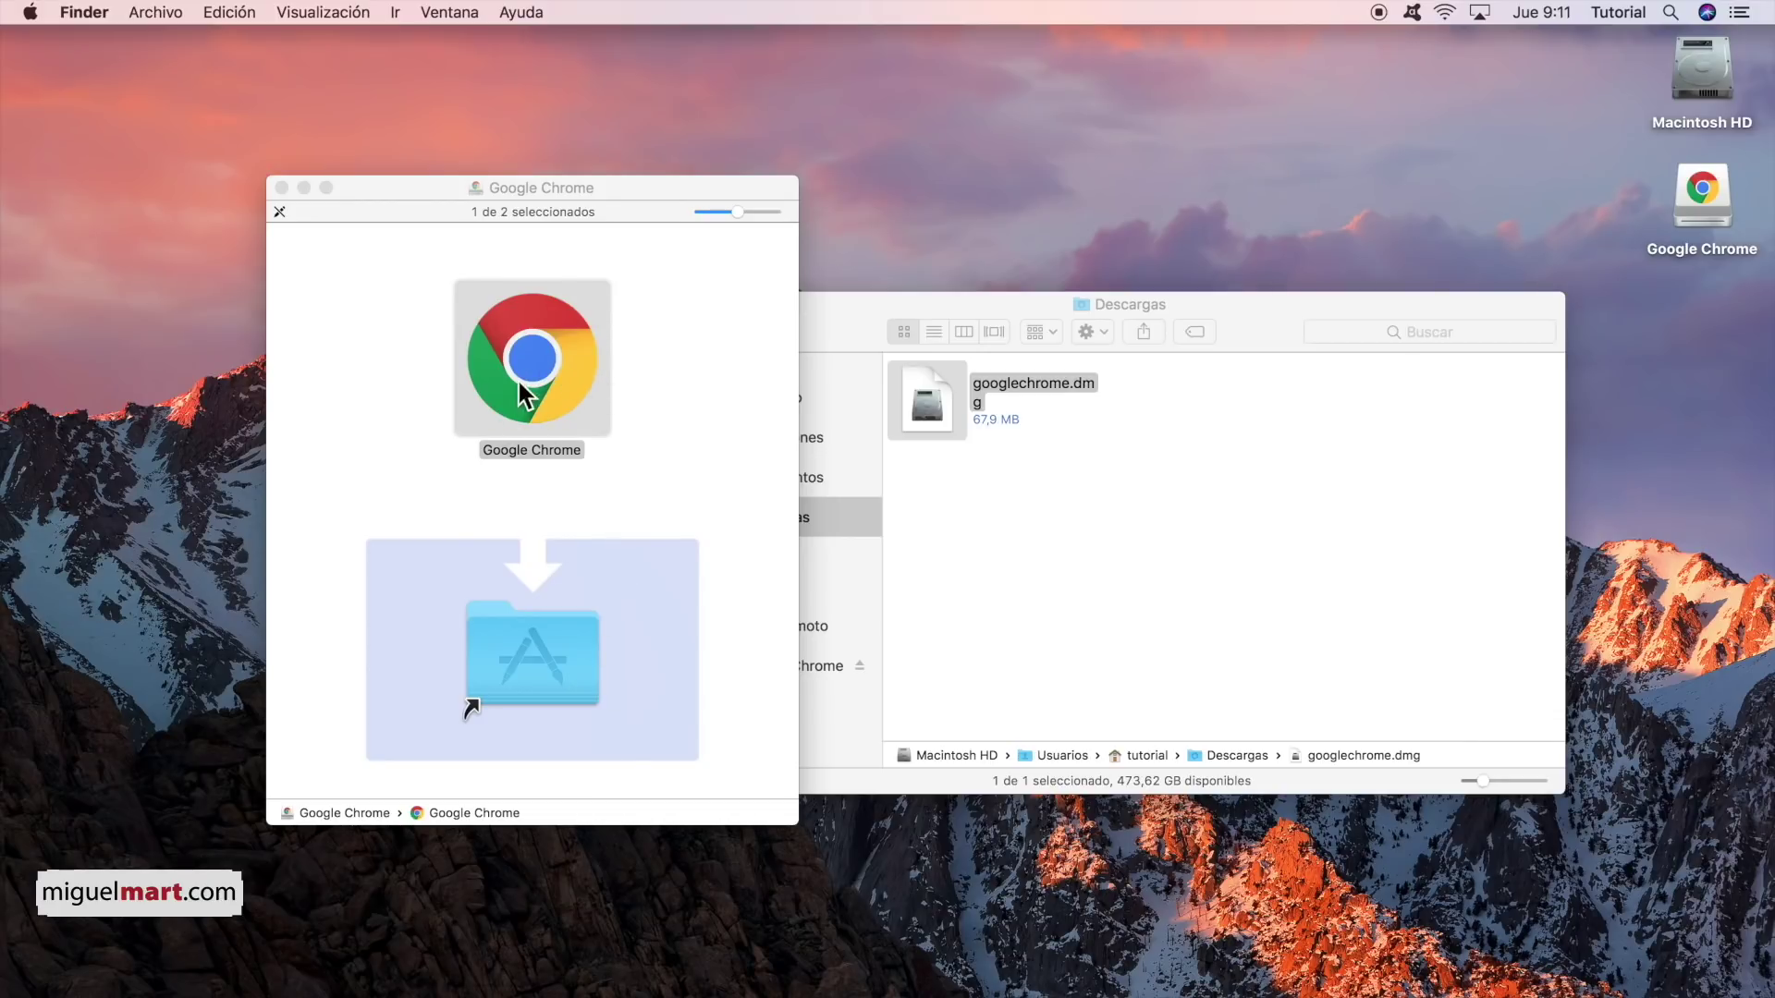
{"action": "mouse_move", "coordinate": [529, 357]}
{"action": "left_mouse_down"}
{"action": "mouse_move", "coordinate": [685, 413]}
{"action": "mouse_move", "coordinate": [636, 446]}
{"action": "mouse_move", "coordinate": [535, 658]}
{"action": "mouse_move", "coordinate": [584, 487]}
{"action": "mouse_move", "coordinate": [522, 368]}
{"action": "left_mouse_up"}
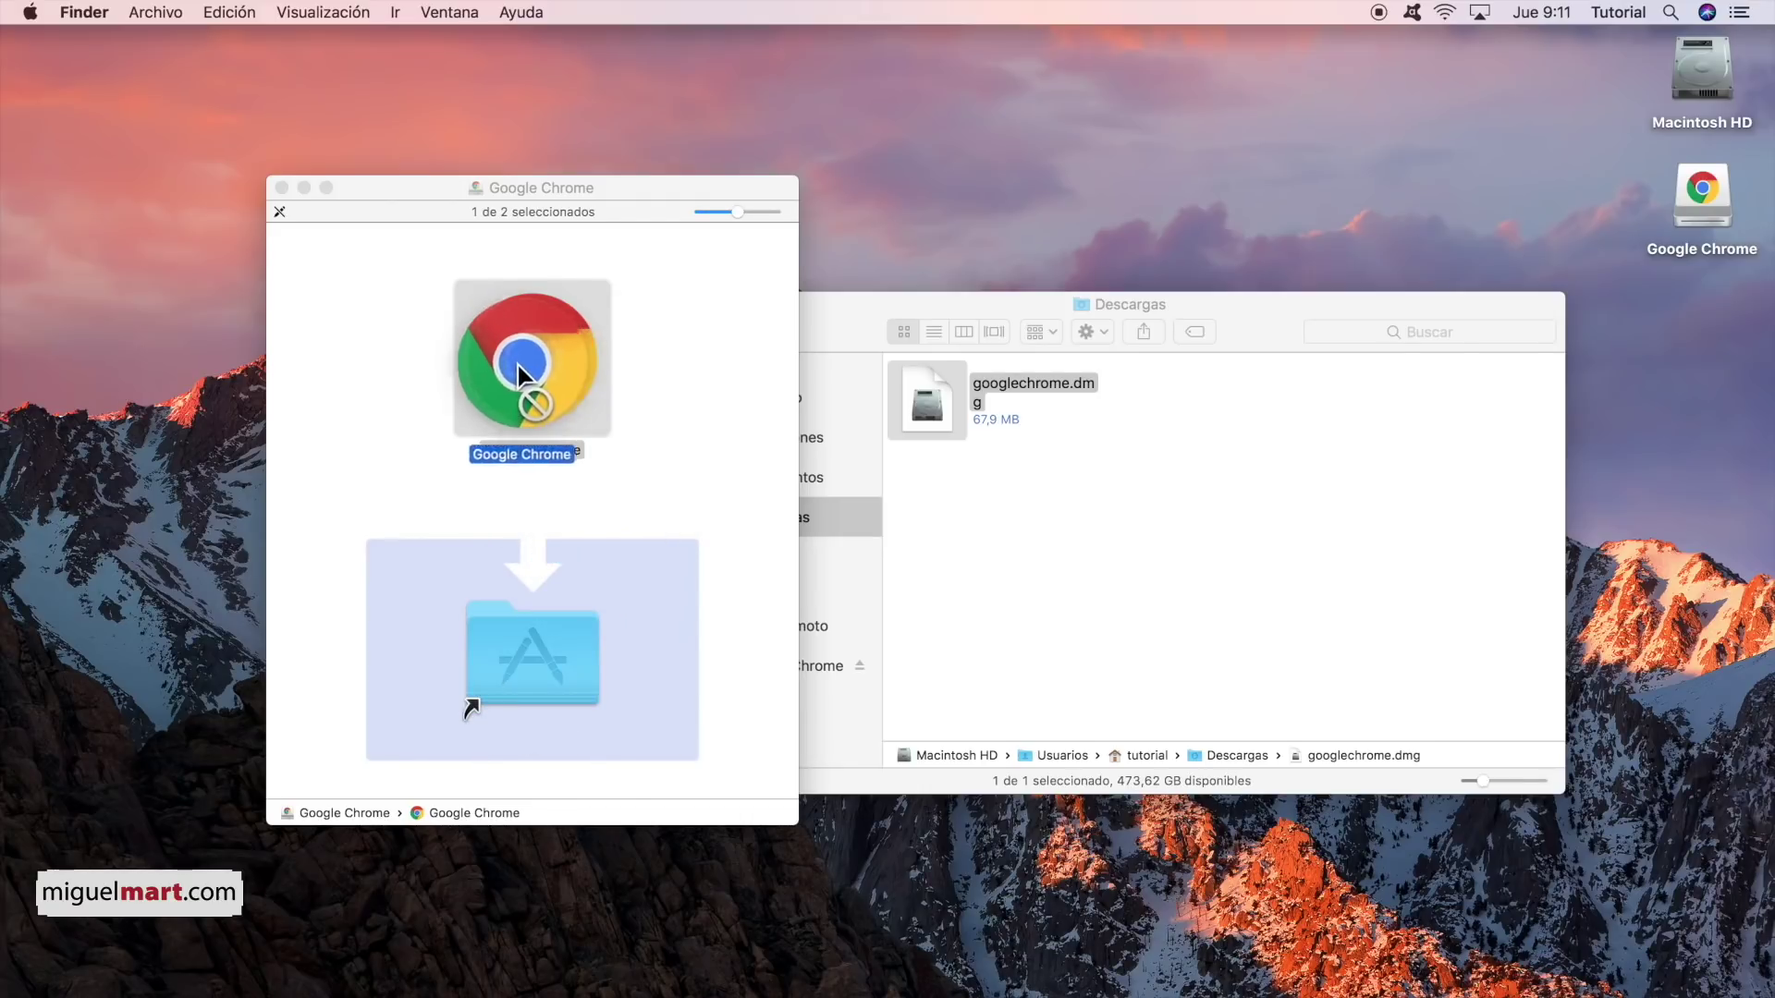
- Open the full Aplicaciones folder in Finder and launch Google Chrome from it
{"action": "mouse_move", "coordinate": [1450, 970]}
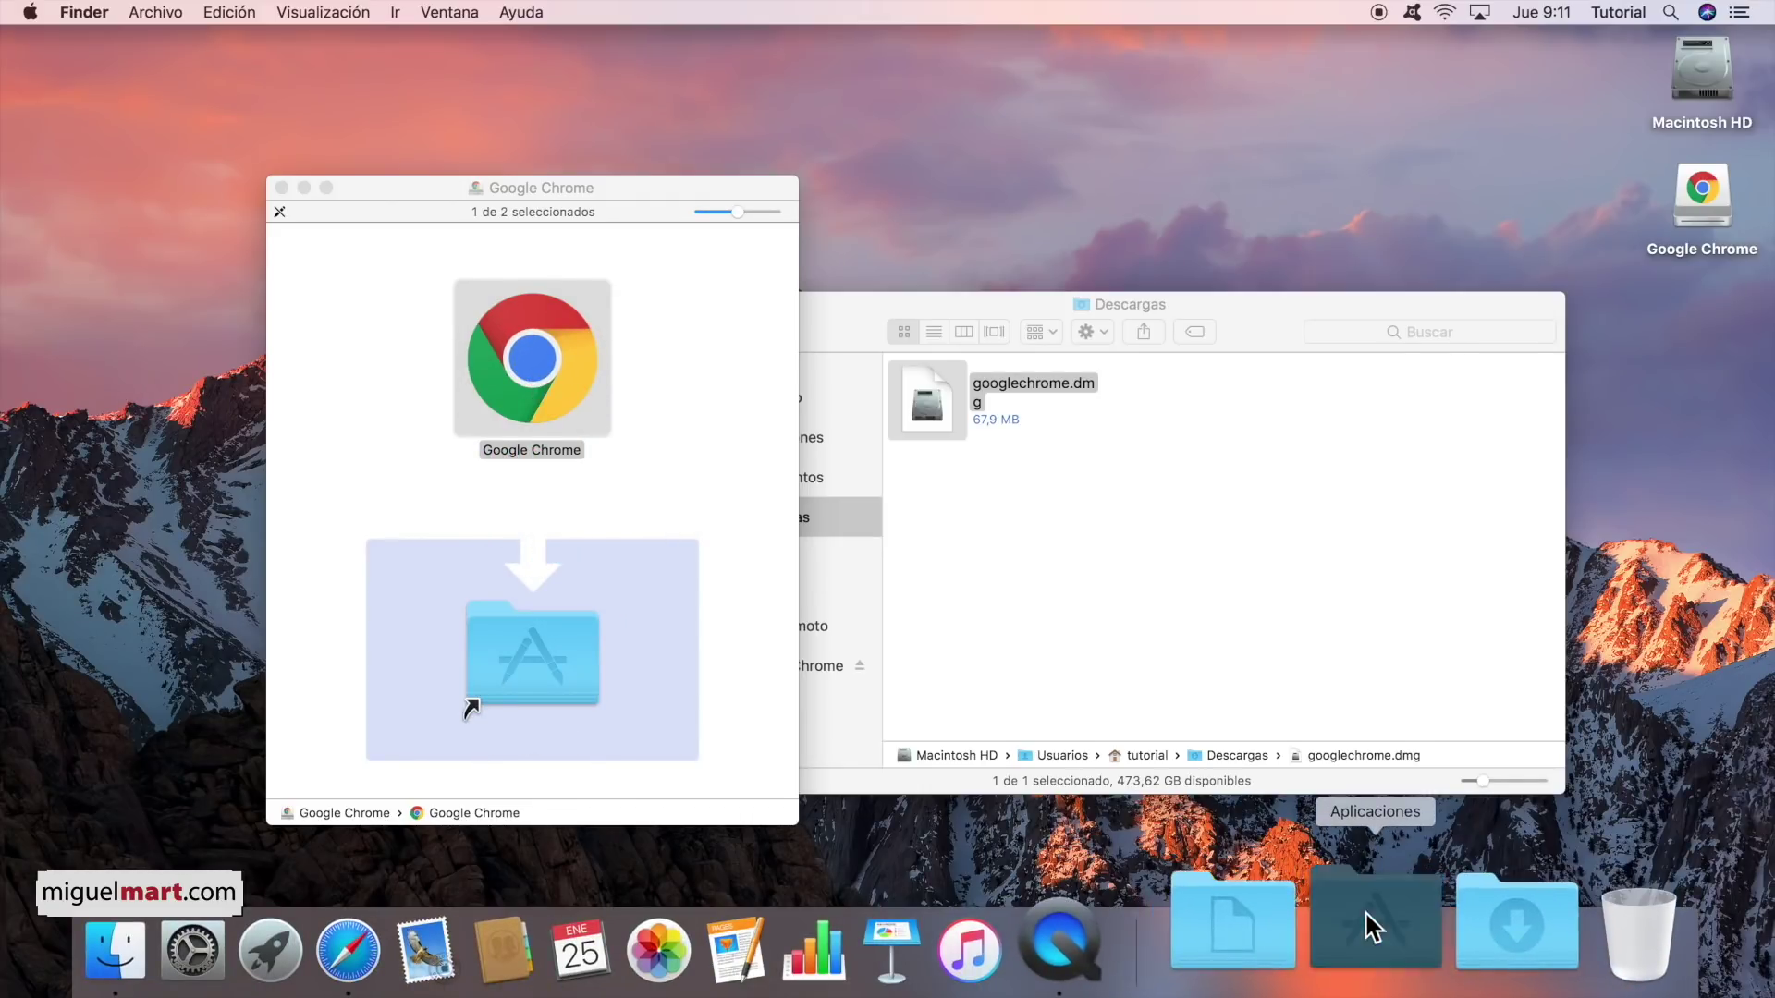
{"action": "left_click", "coordinate": [1366, 919]}
{"action": "scroll", "coordinate": [1306, 558], "scroll_direction": "down", "scroll_amount": 10}
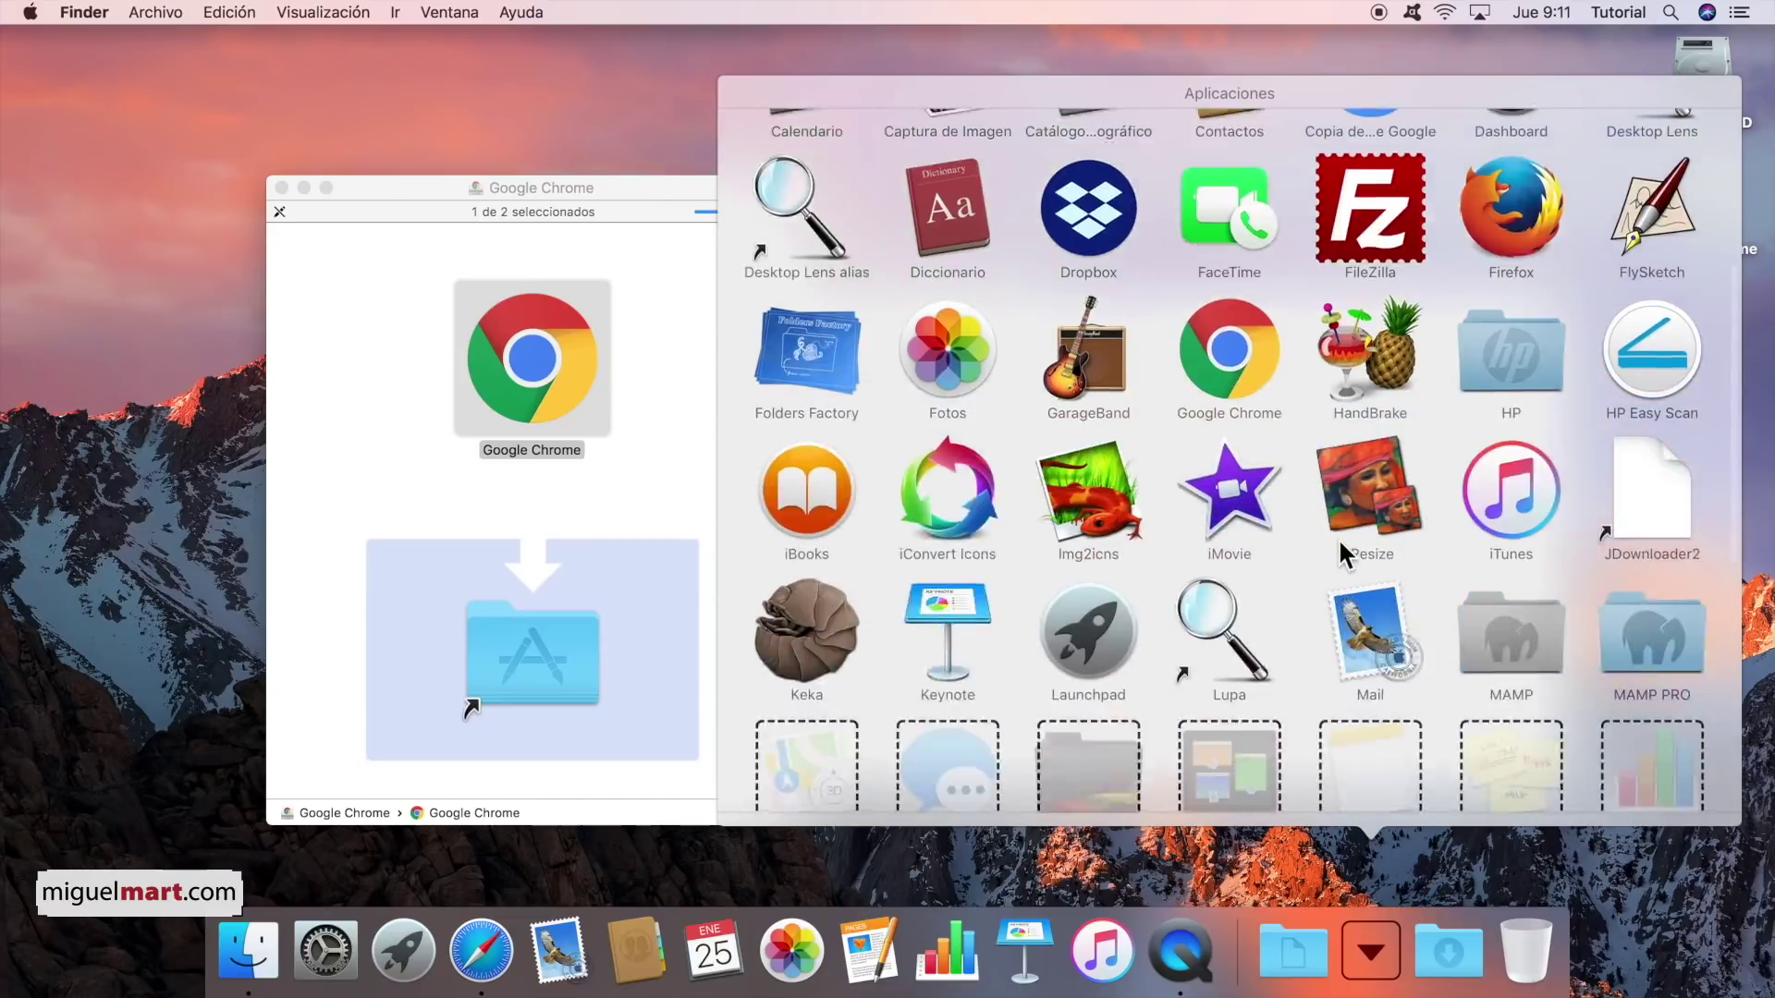
{"action": "left_click", "coordinate": [1372, 731]}
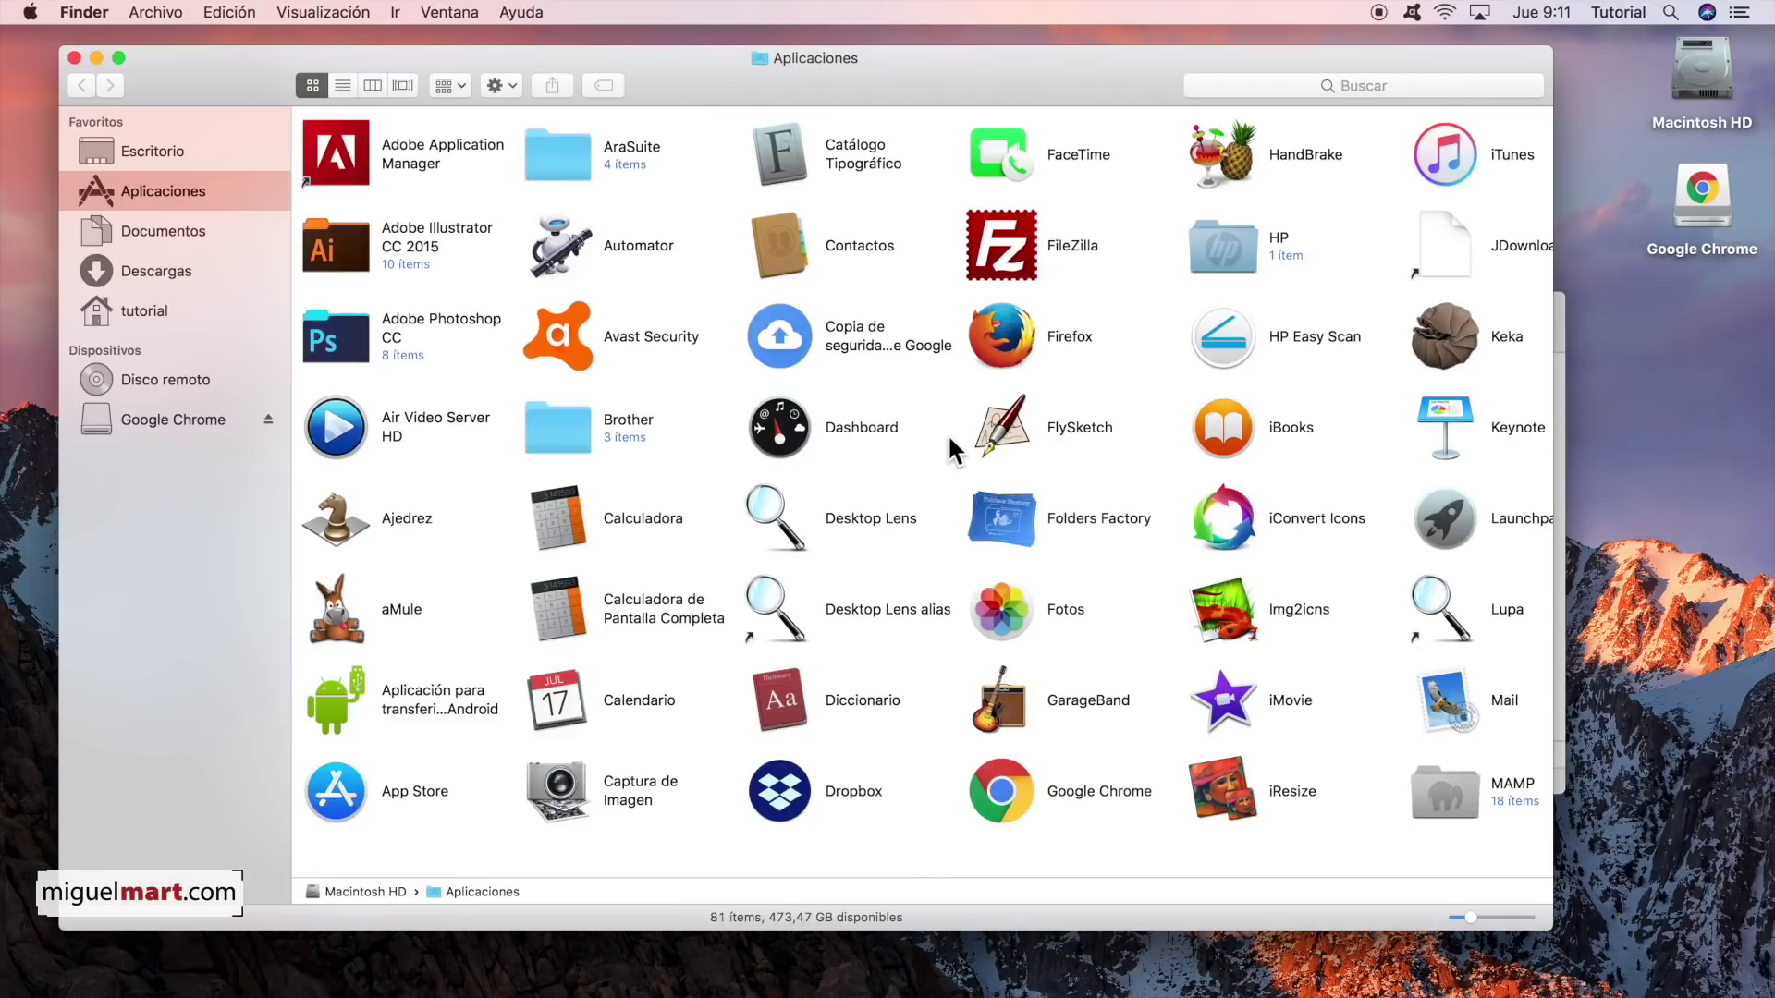
{"action": "left_click", "coordinate": [1016, 794]}
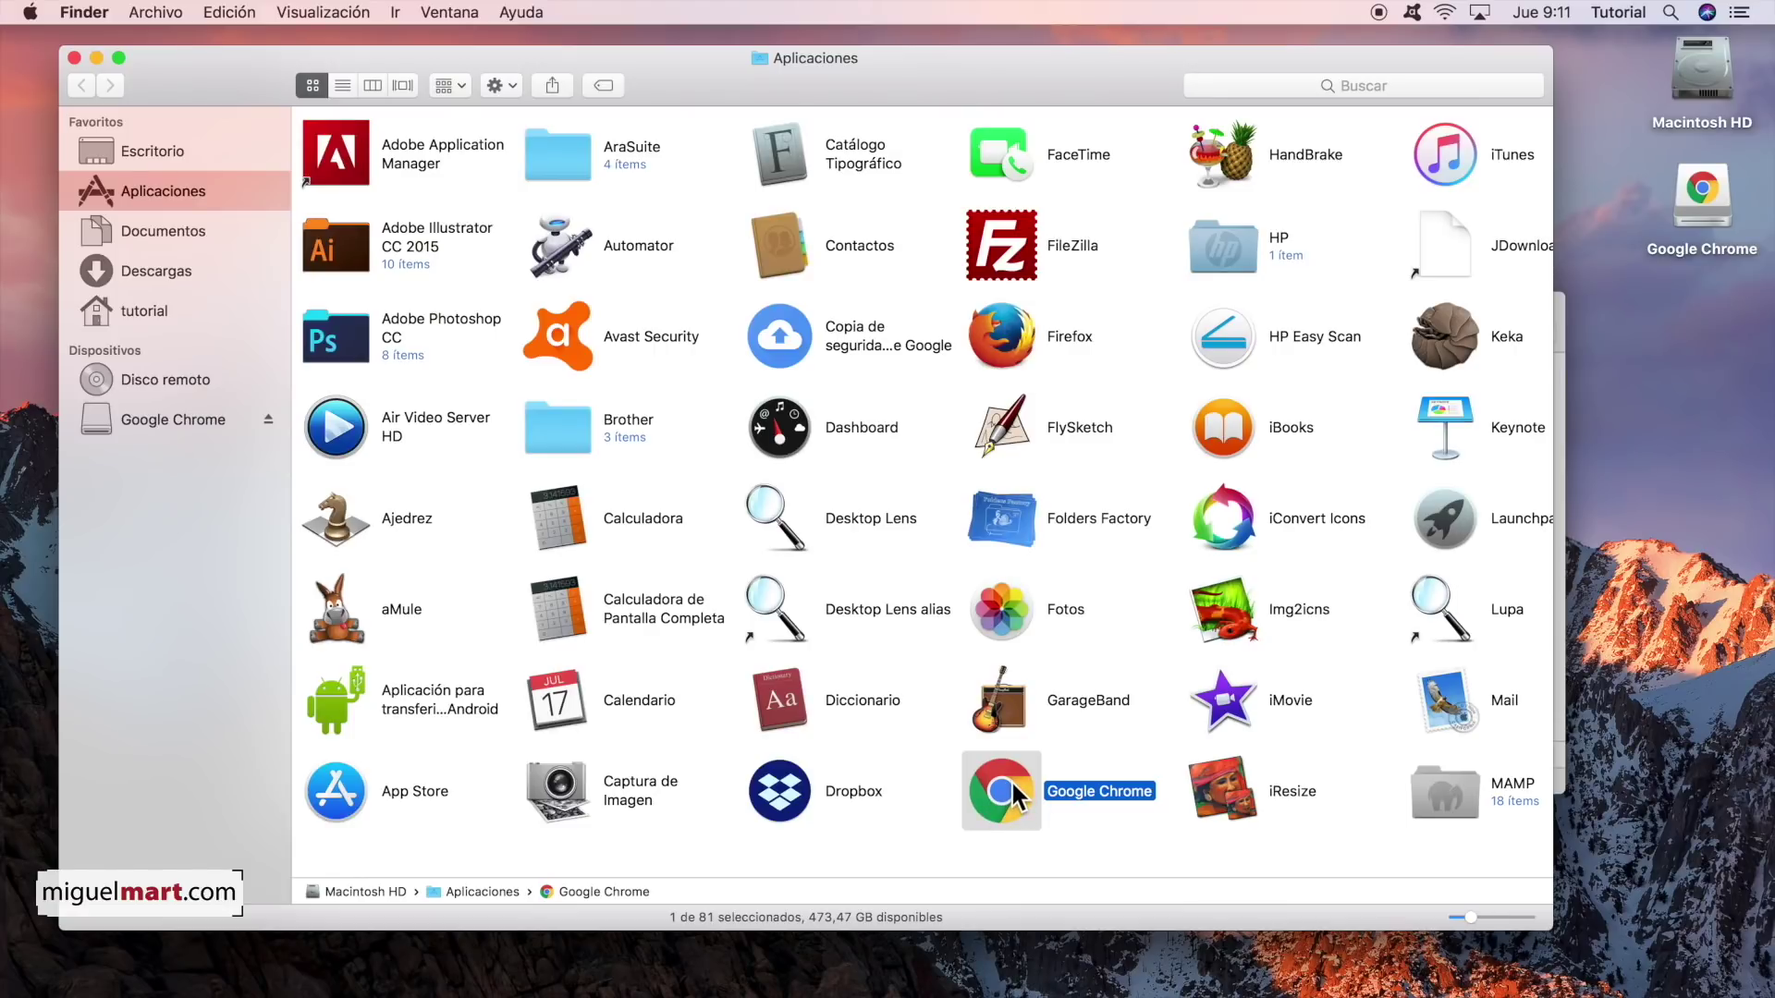
{"action": "double_click", "coordinate": [1014, 787]}
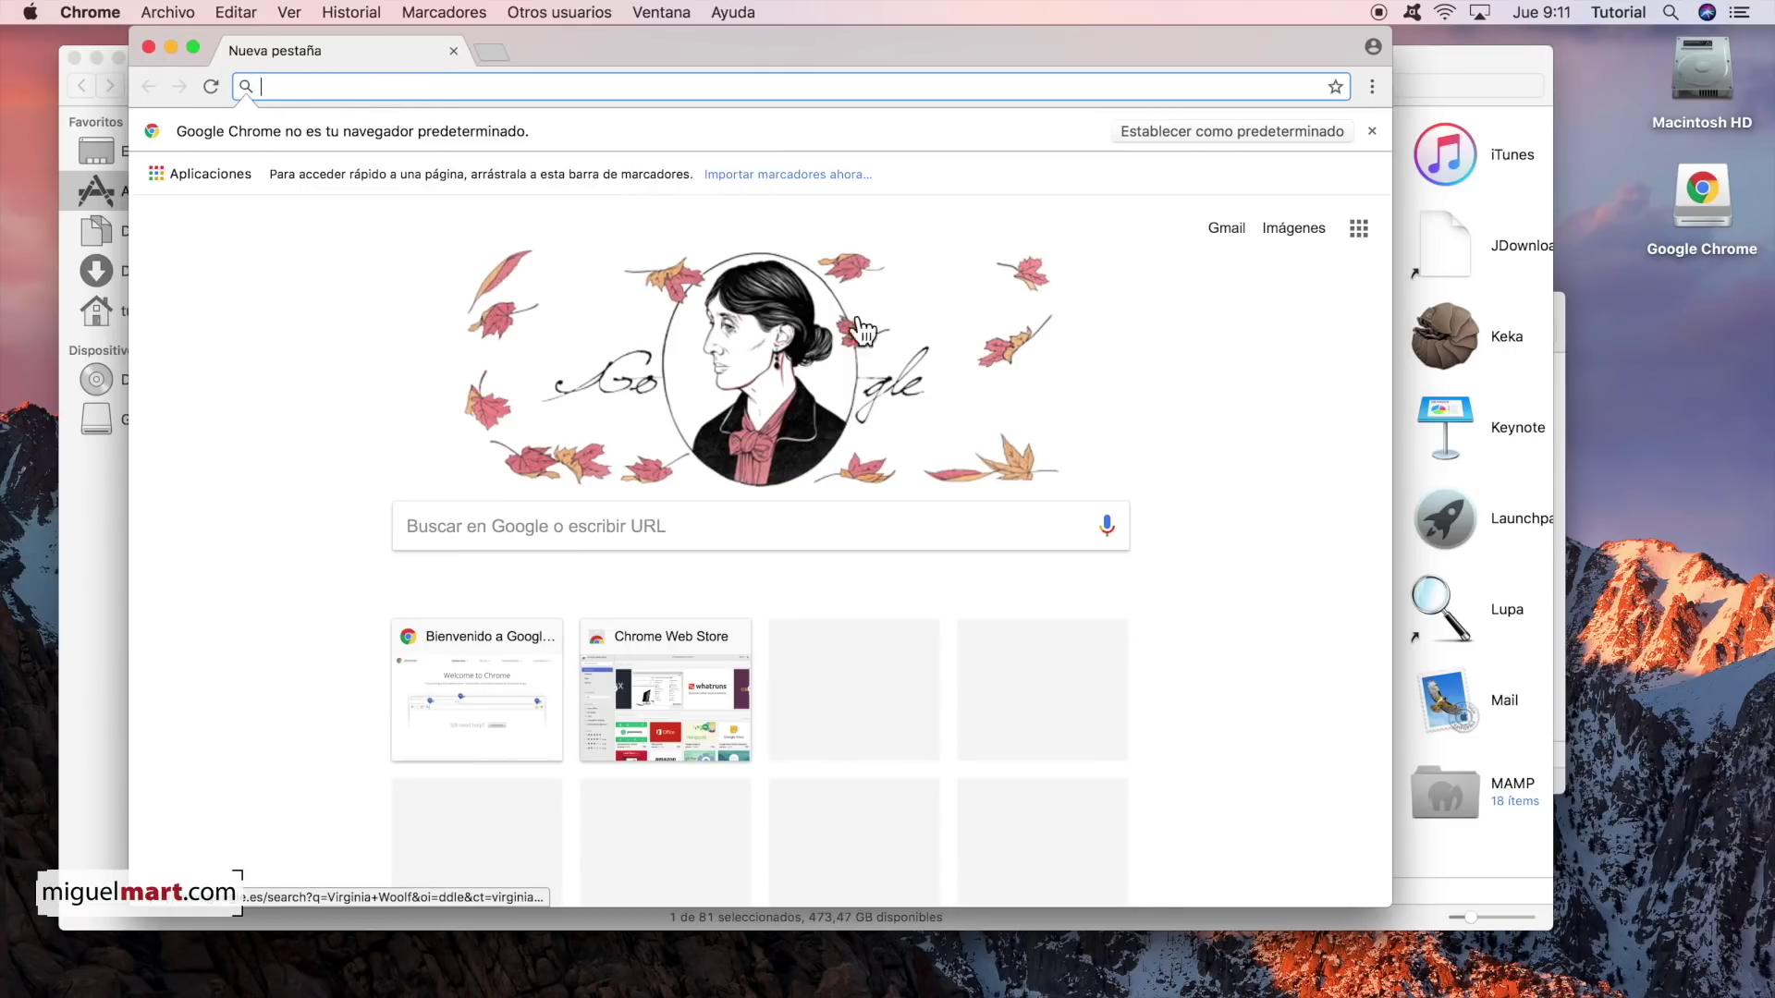
- Set Google Chrome to stay in the Dock and move its icon beside Safari
{"action": "mouse_move", "coordinate": [1054, 994]}
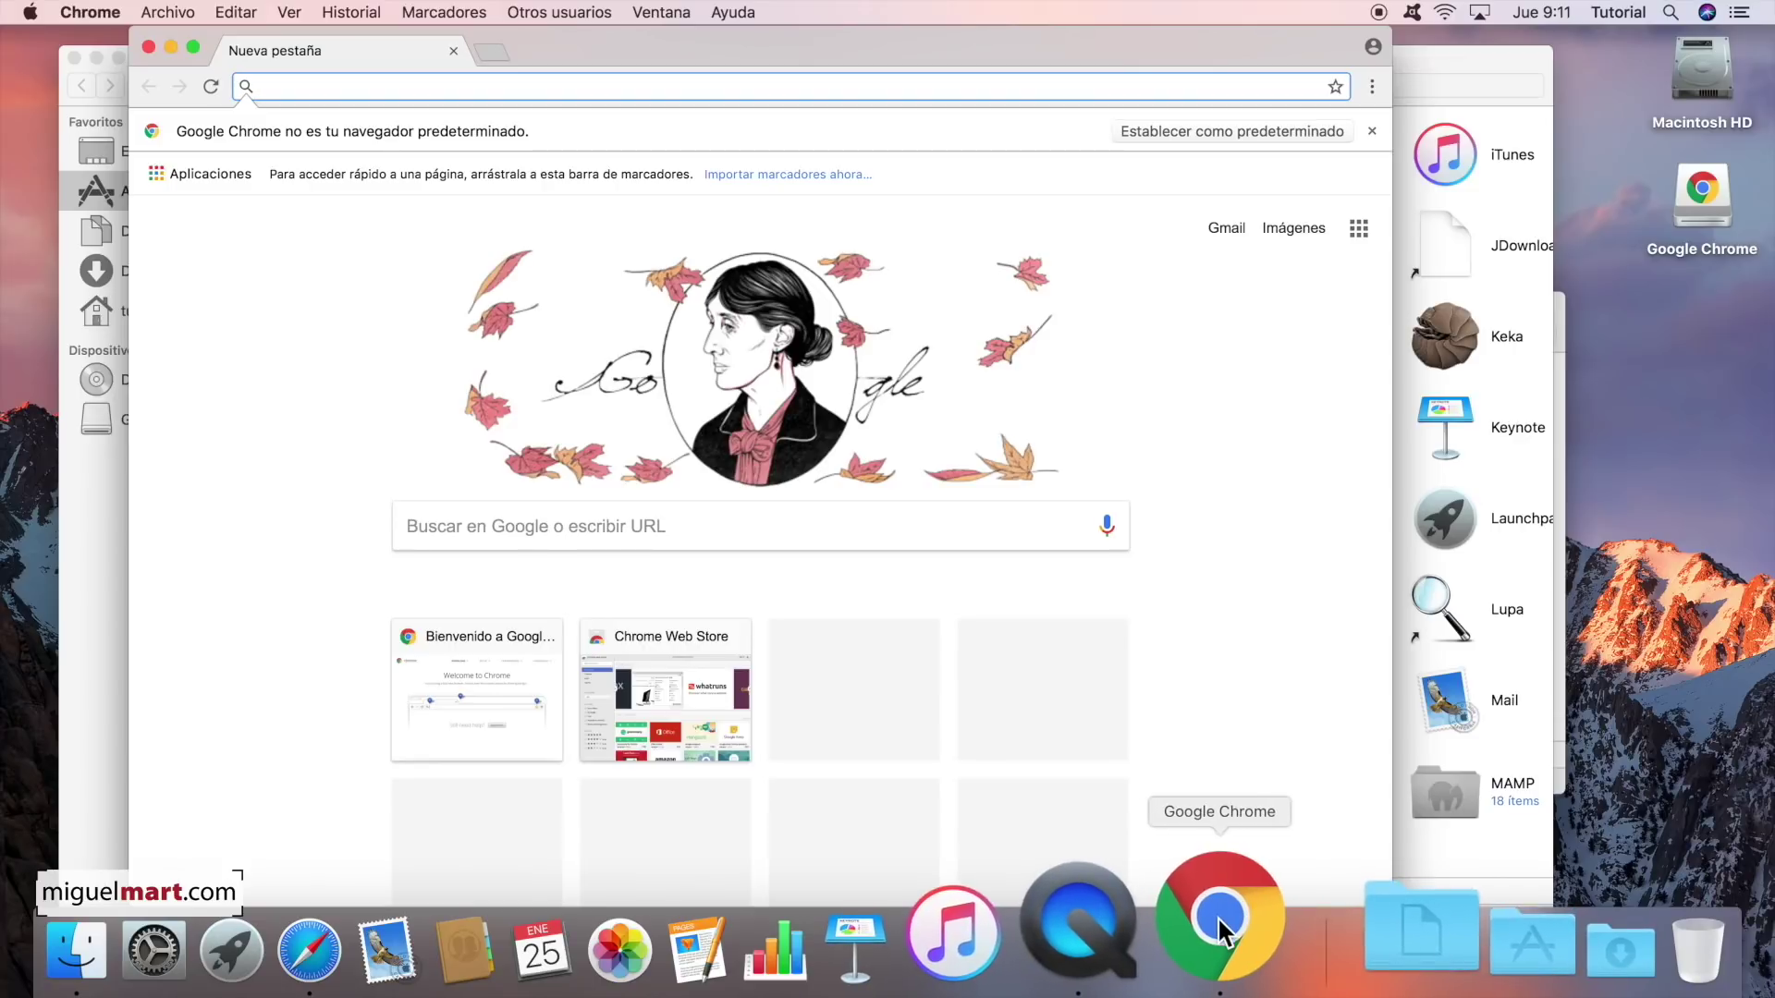
{"action": "right_click", "coordinate": [1220, 915]}
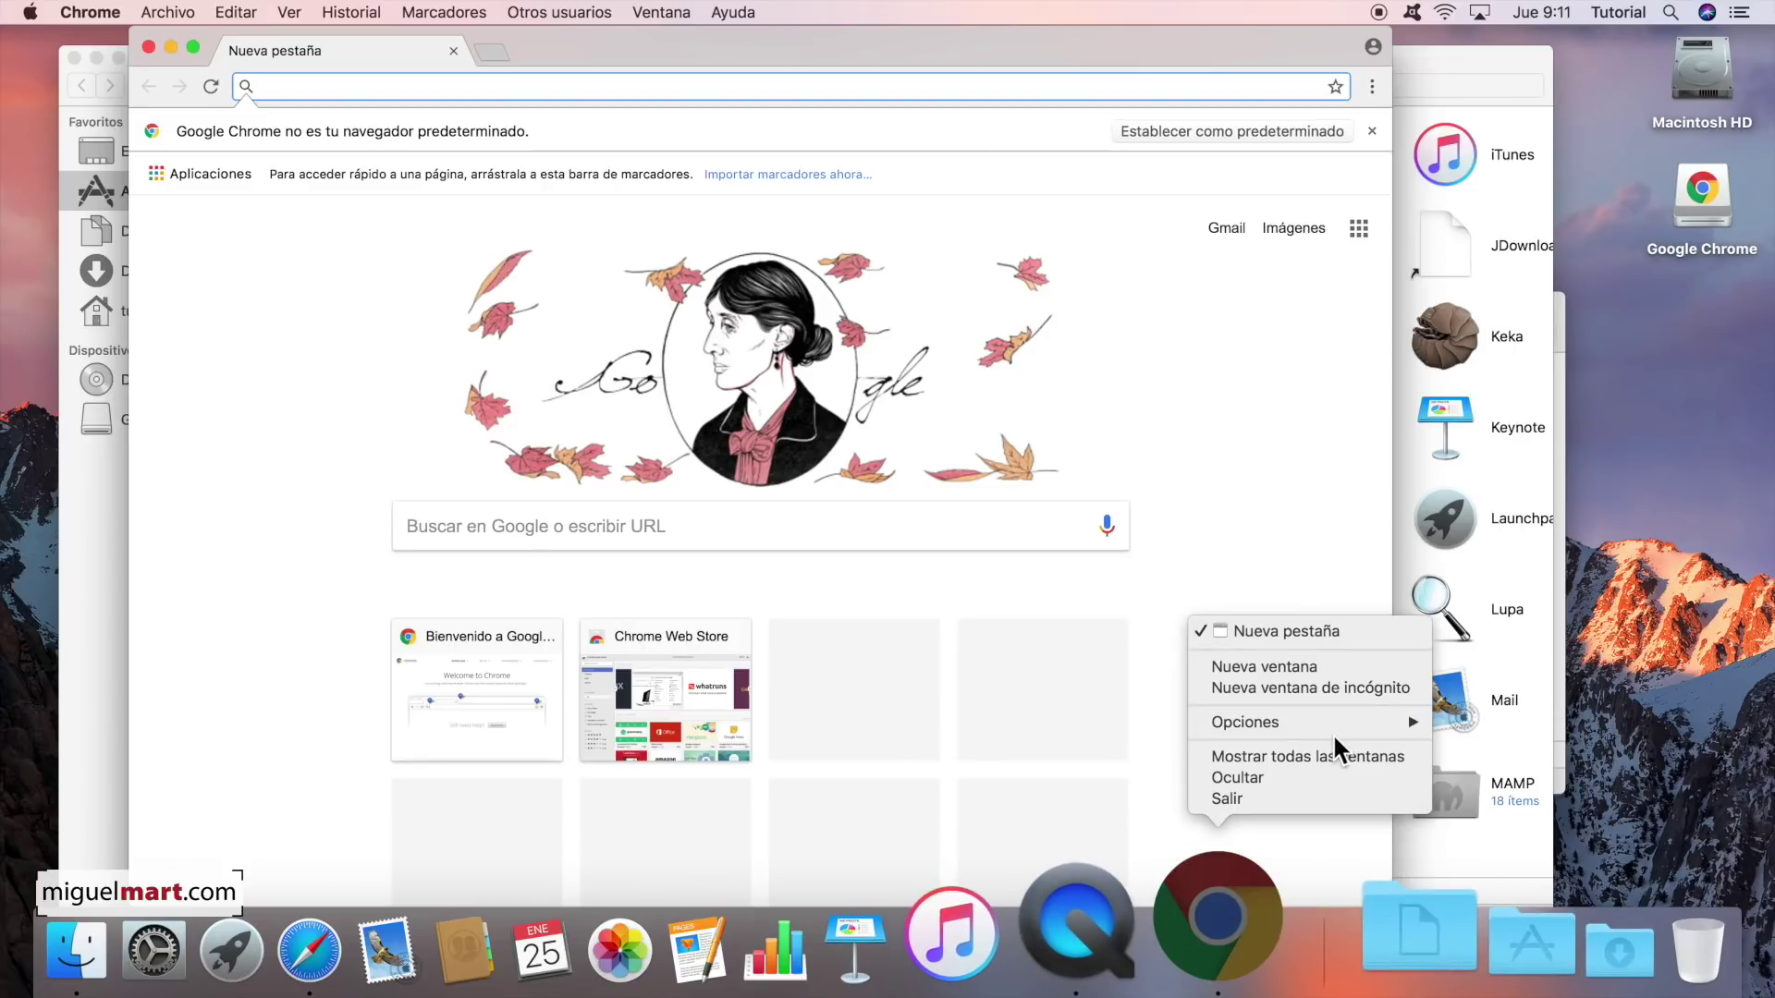
{"action": "mouse_move", "coordinate": [1334, 727]}
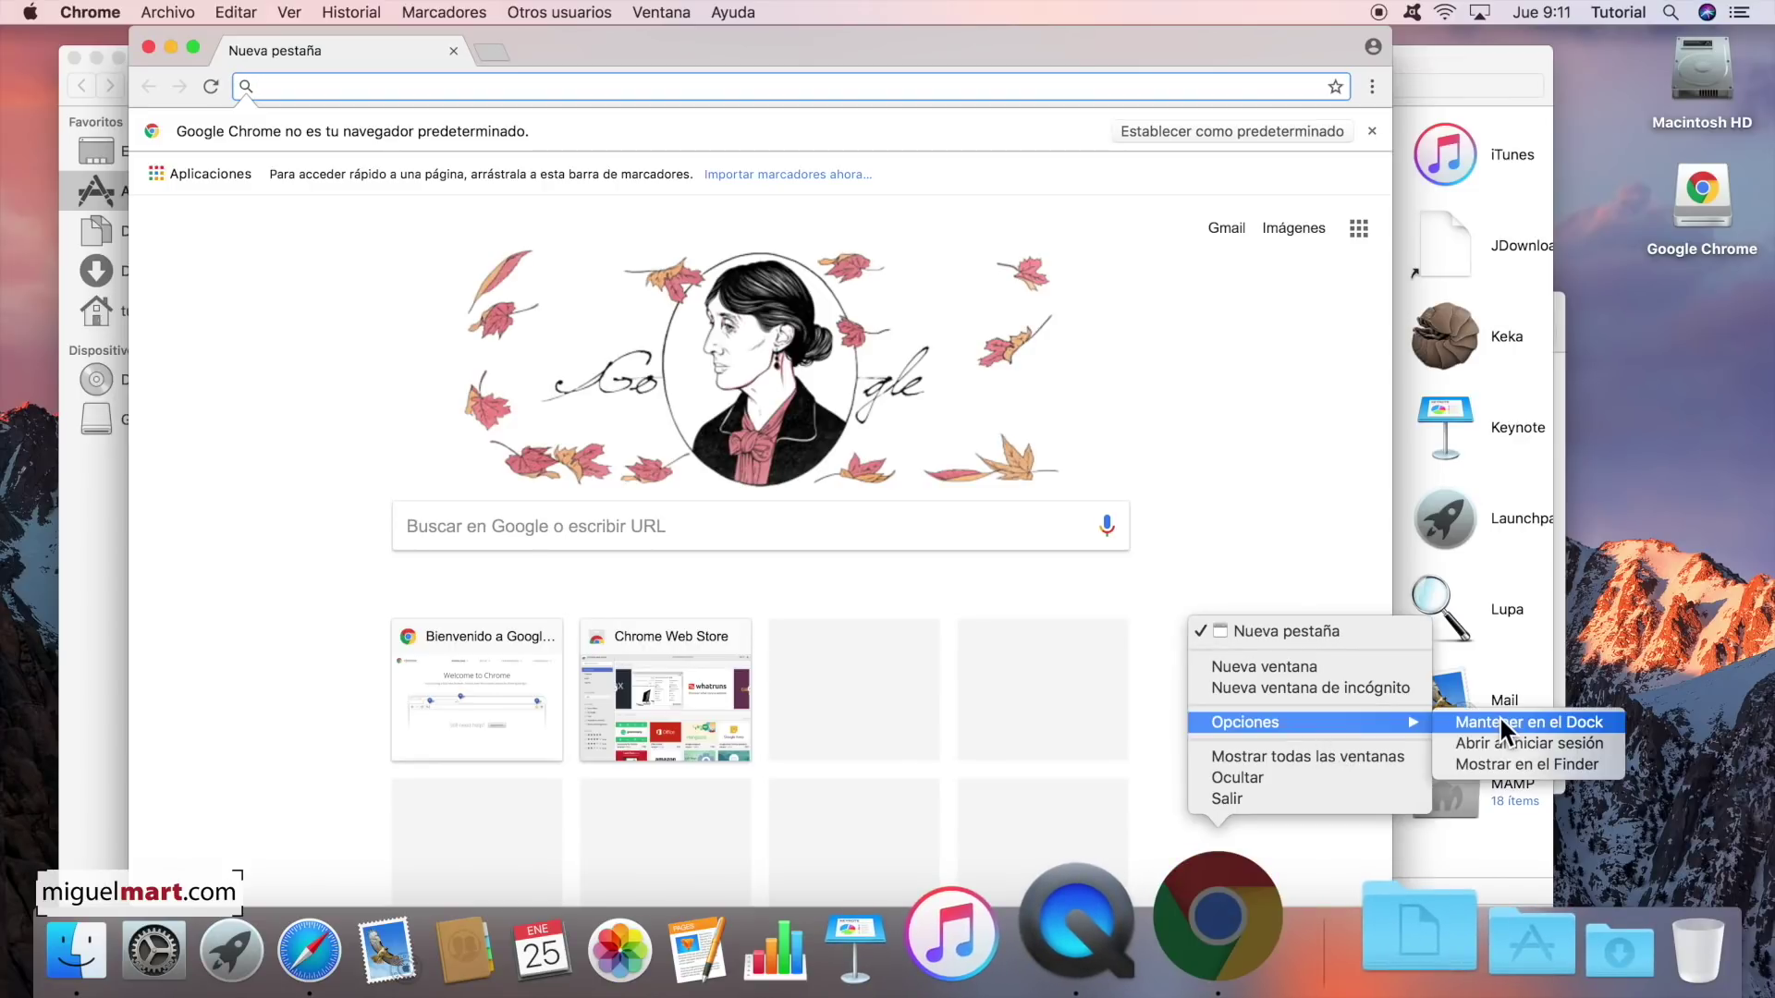
{"action": "left_click", "coordinate": [1574, 719]}
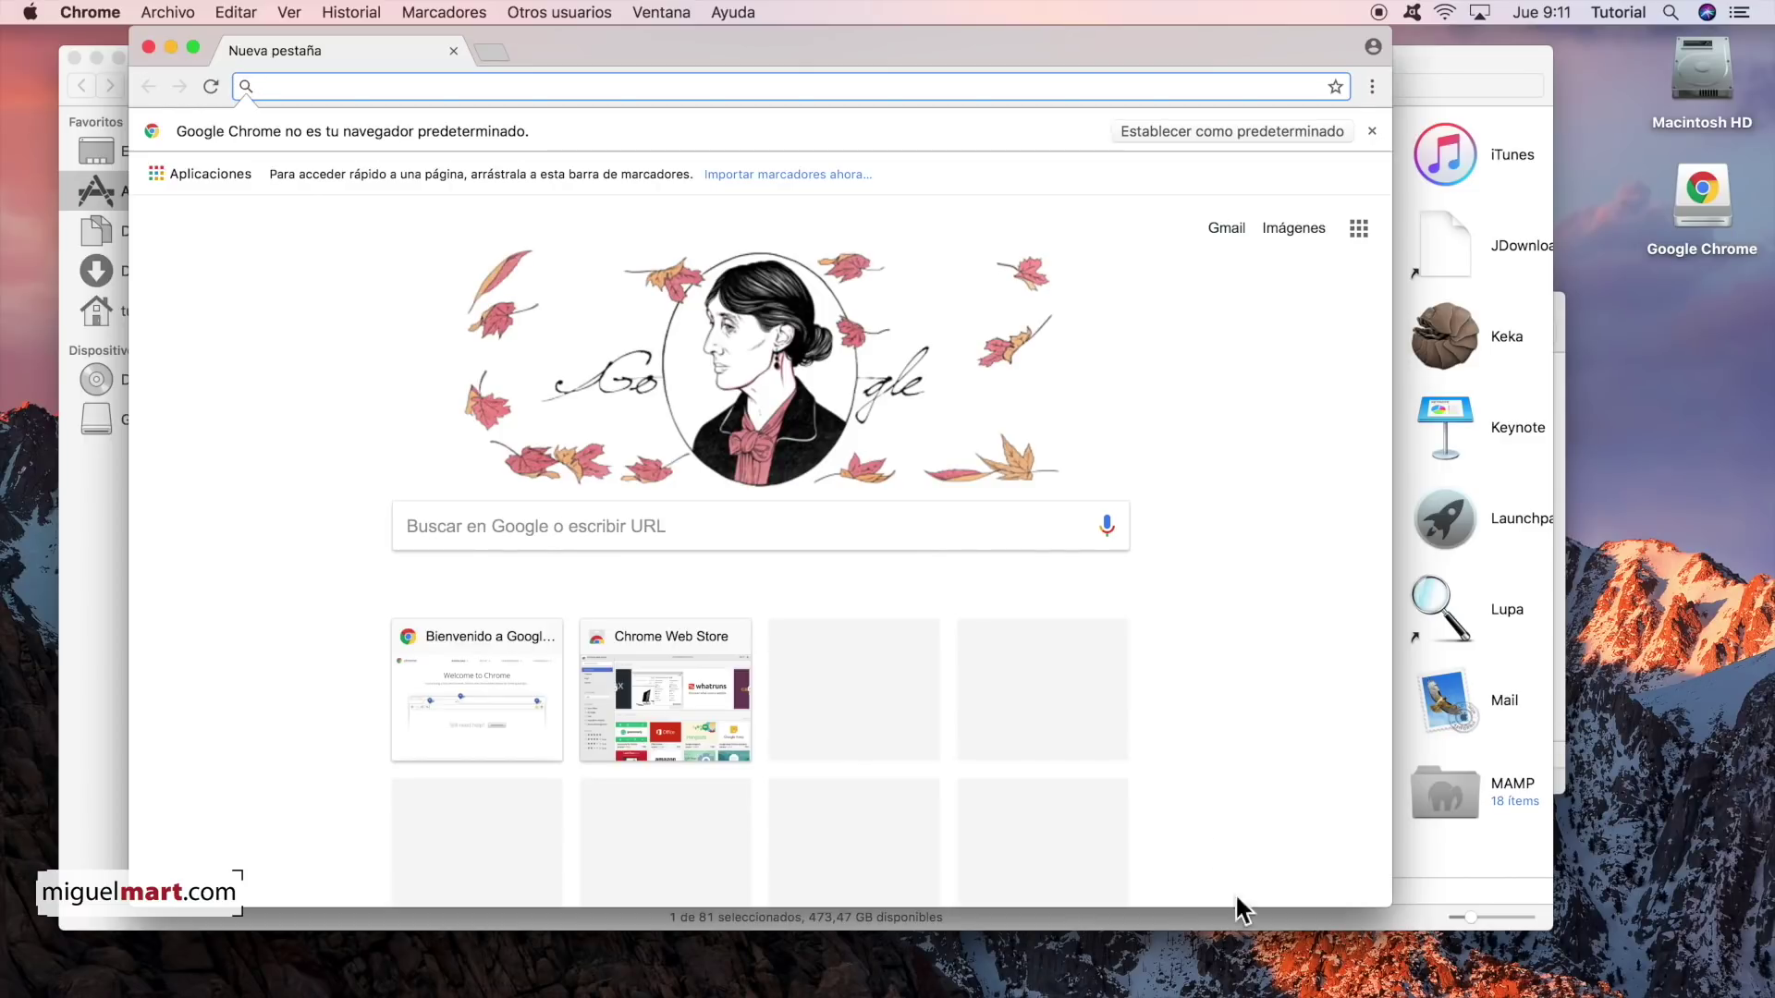
{"action": "mouse_move", "coordinate": [1235, 926]}
{"action": "left_click_drag", "start_coordinate": [1235, 926], "coordinate": [479, 936]}
- Close the Chrome window, the Aplicaciones folder and the Google Chrome installer window
{"action": "left_click", "coordinate": [148, 46]}
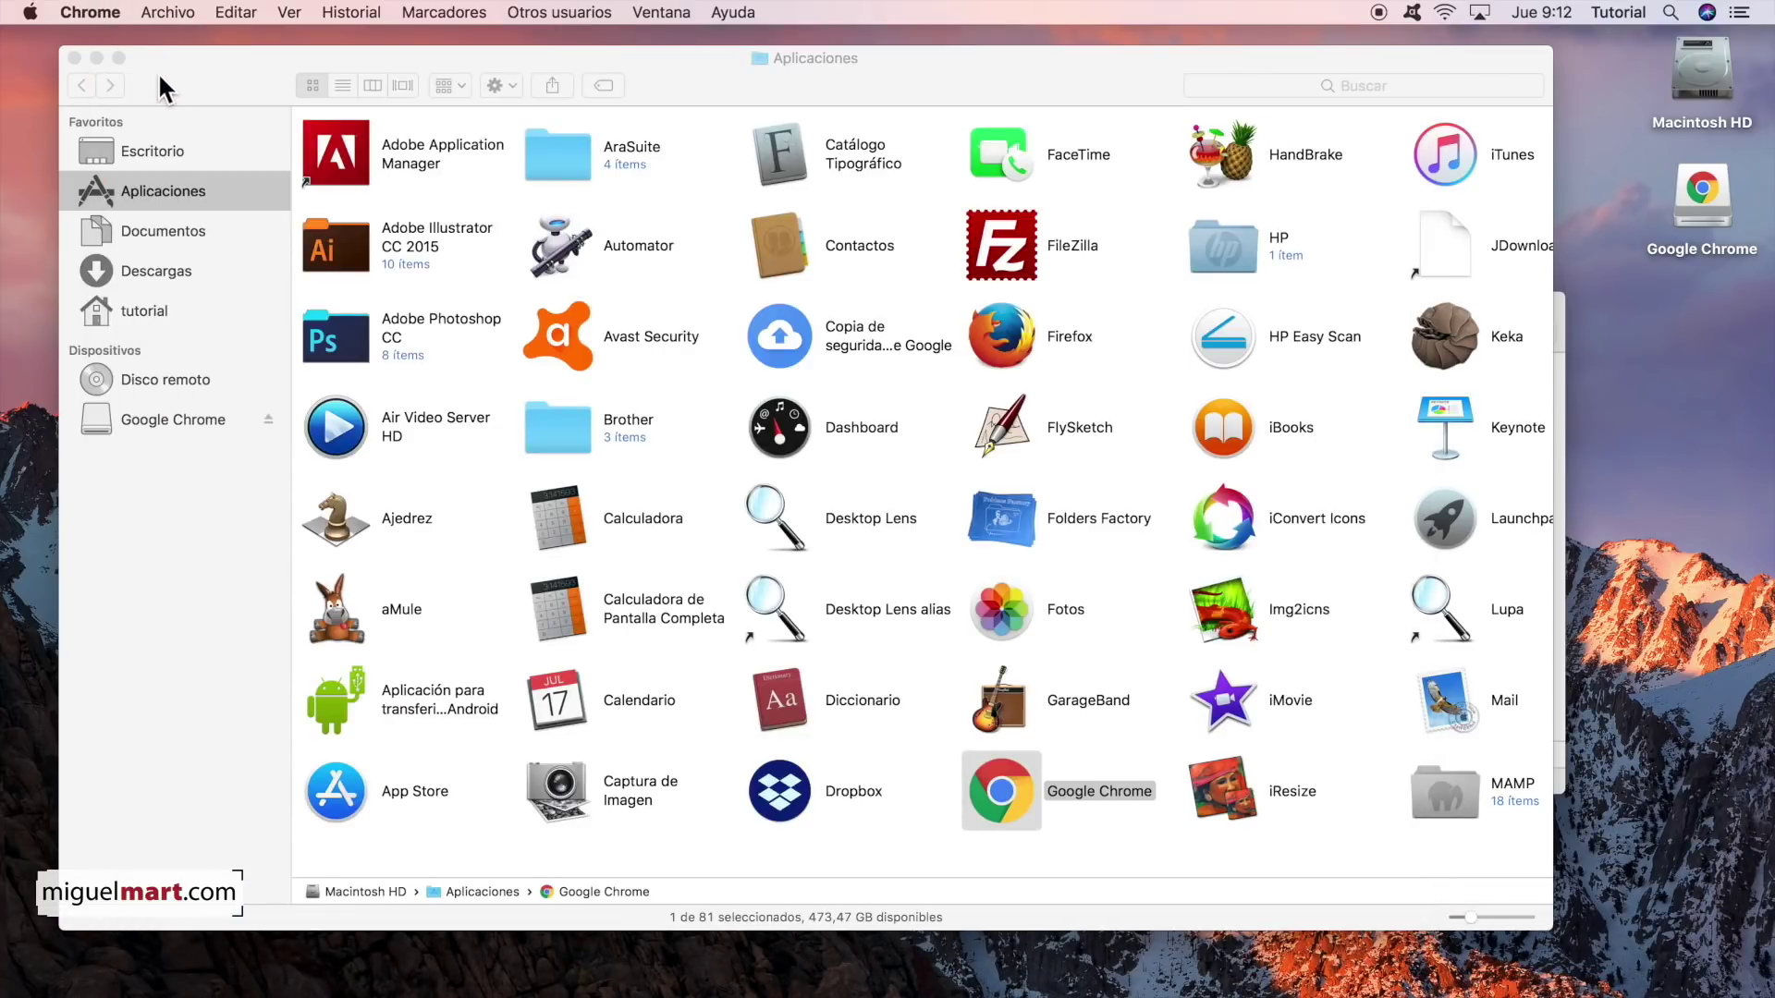
{"action": "left_click", "coordinate": [73, 59]}
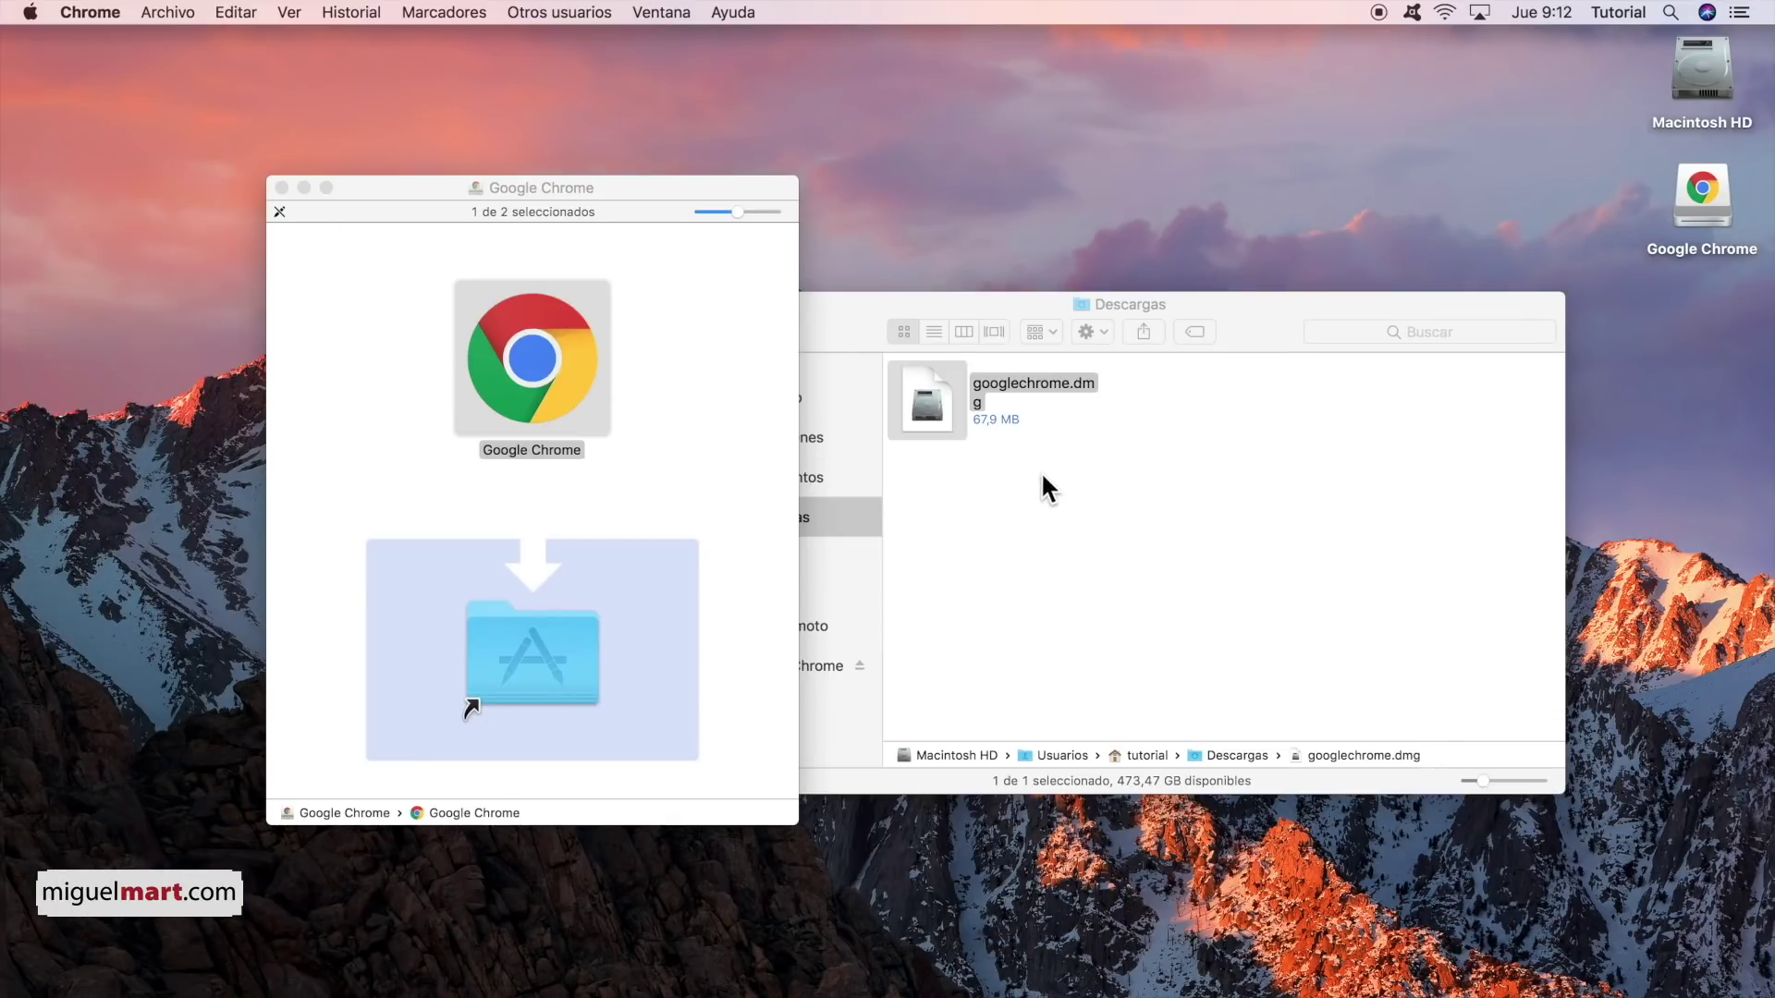
{"action": "left_click", "coordinate": [282, 188]}
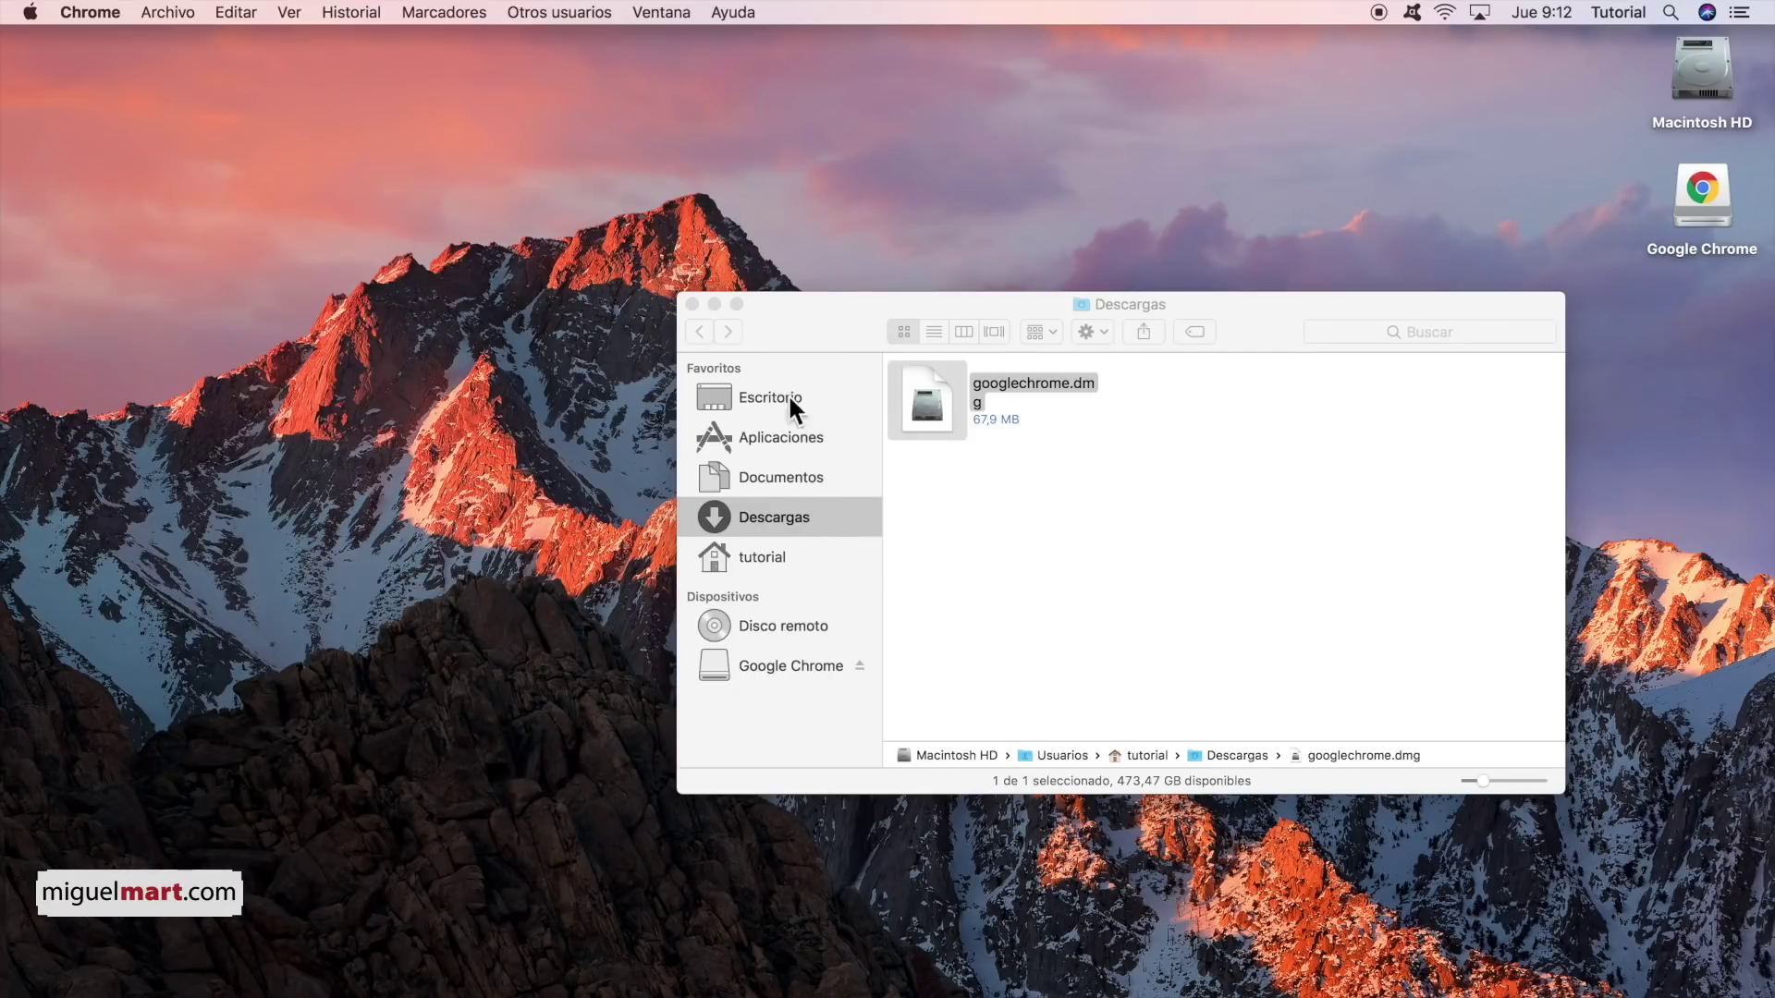
- Eject the Google Chrome disk image from the desktop and move googlechrome.dmg from Descargas to the trash
{"action": "left_click", "coordinate": [1703, 185]}
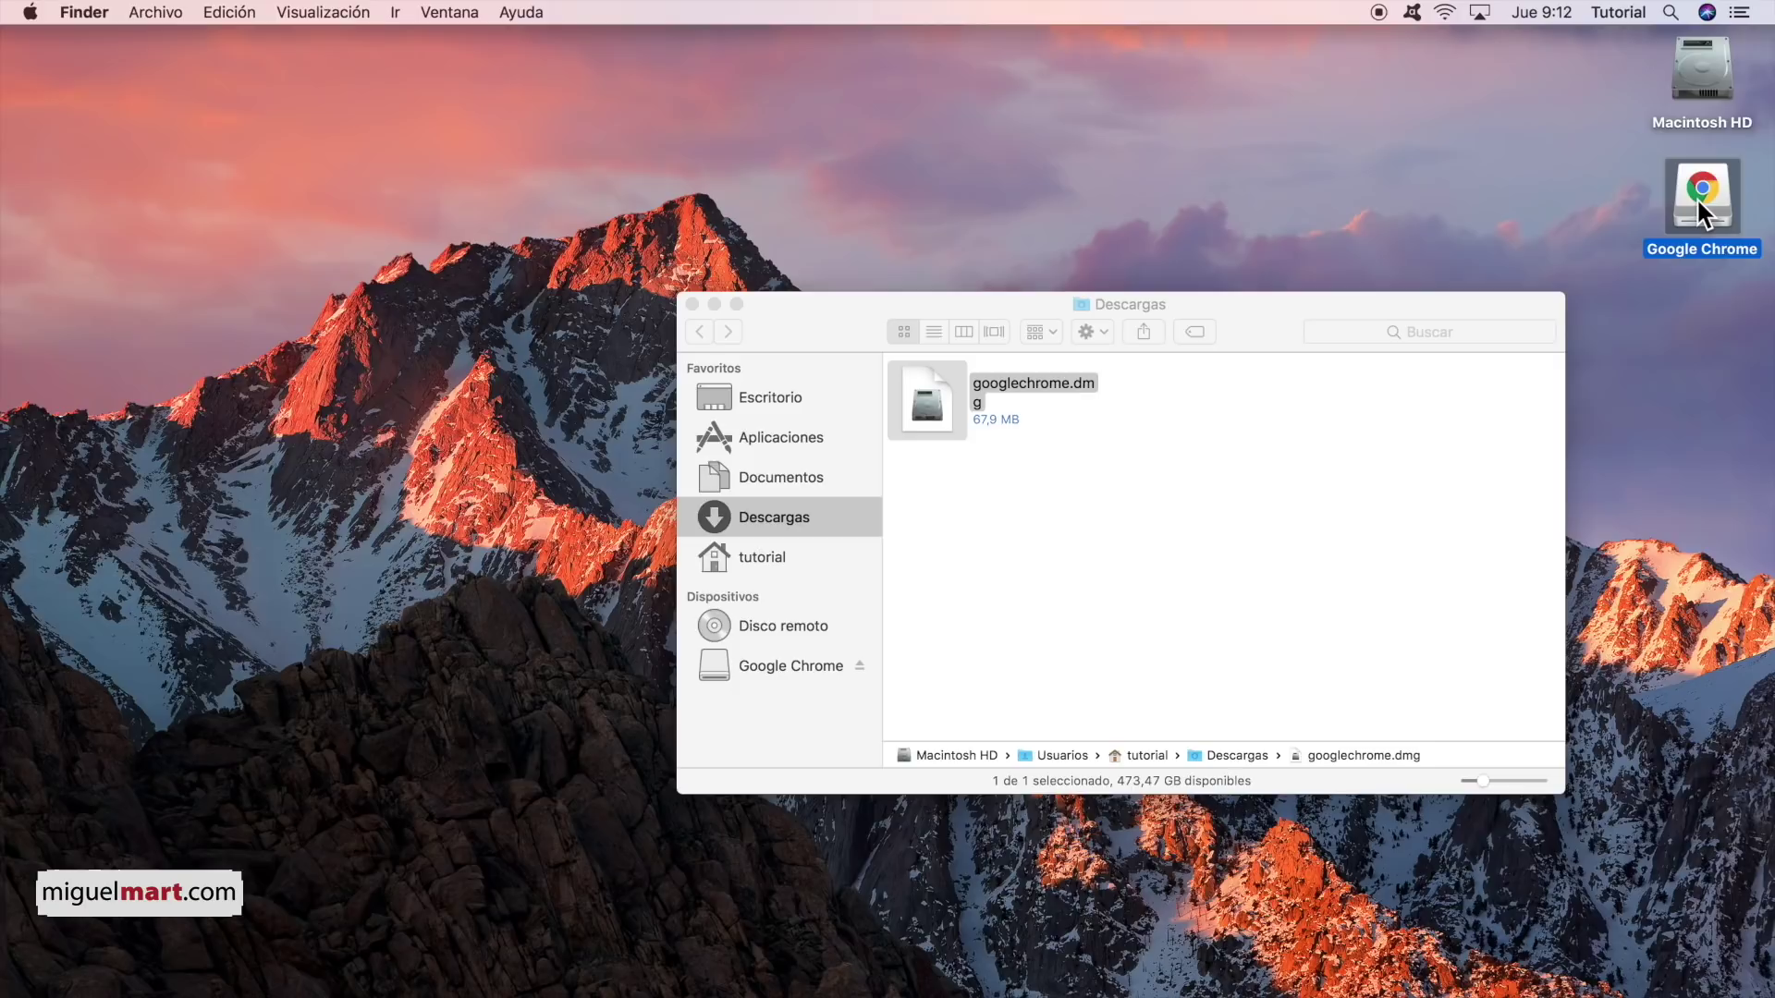
{"action": "left_click_drag", "start_coordinate": [1699, 198], "coordinate": [1568, 941]}
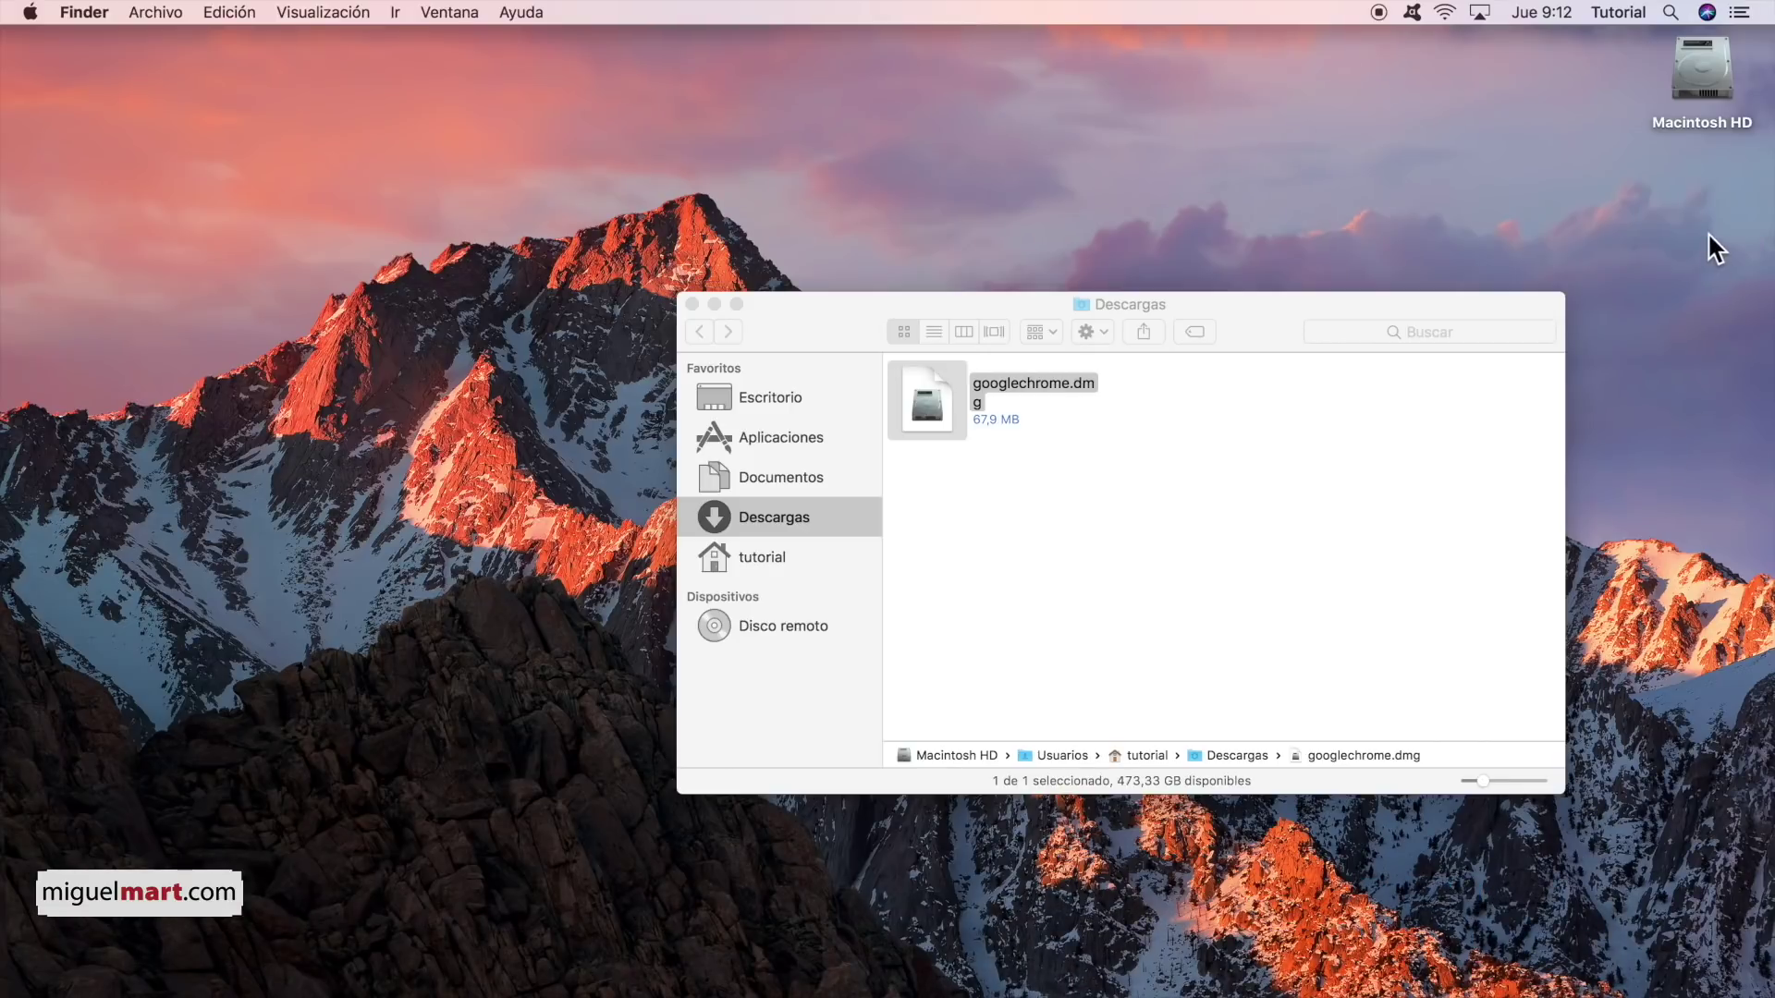
{"action": "left_click", "coordinate": [1096, 478]}
{"action": "left_click", "coordinate": [928, 396]}
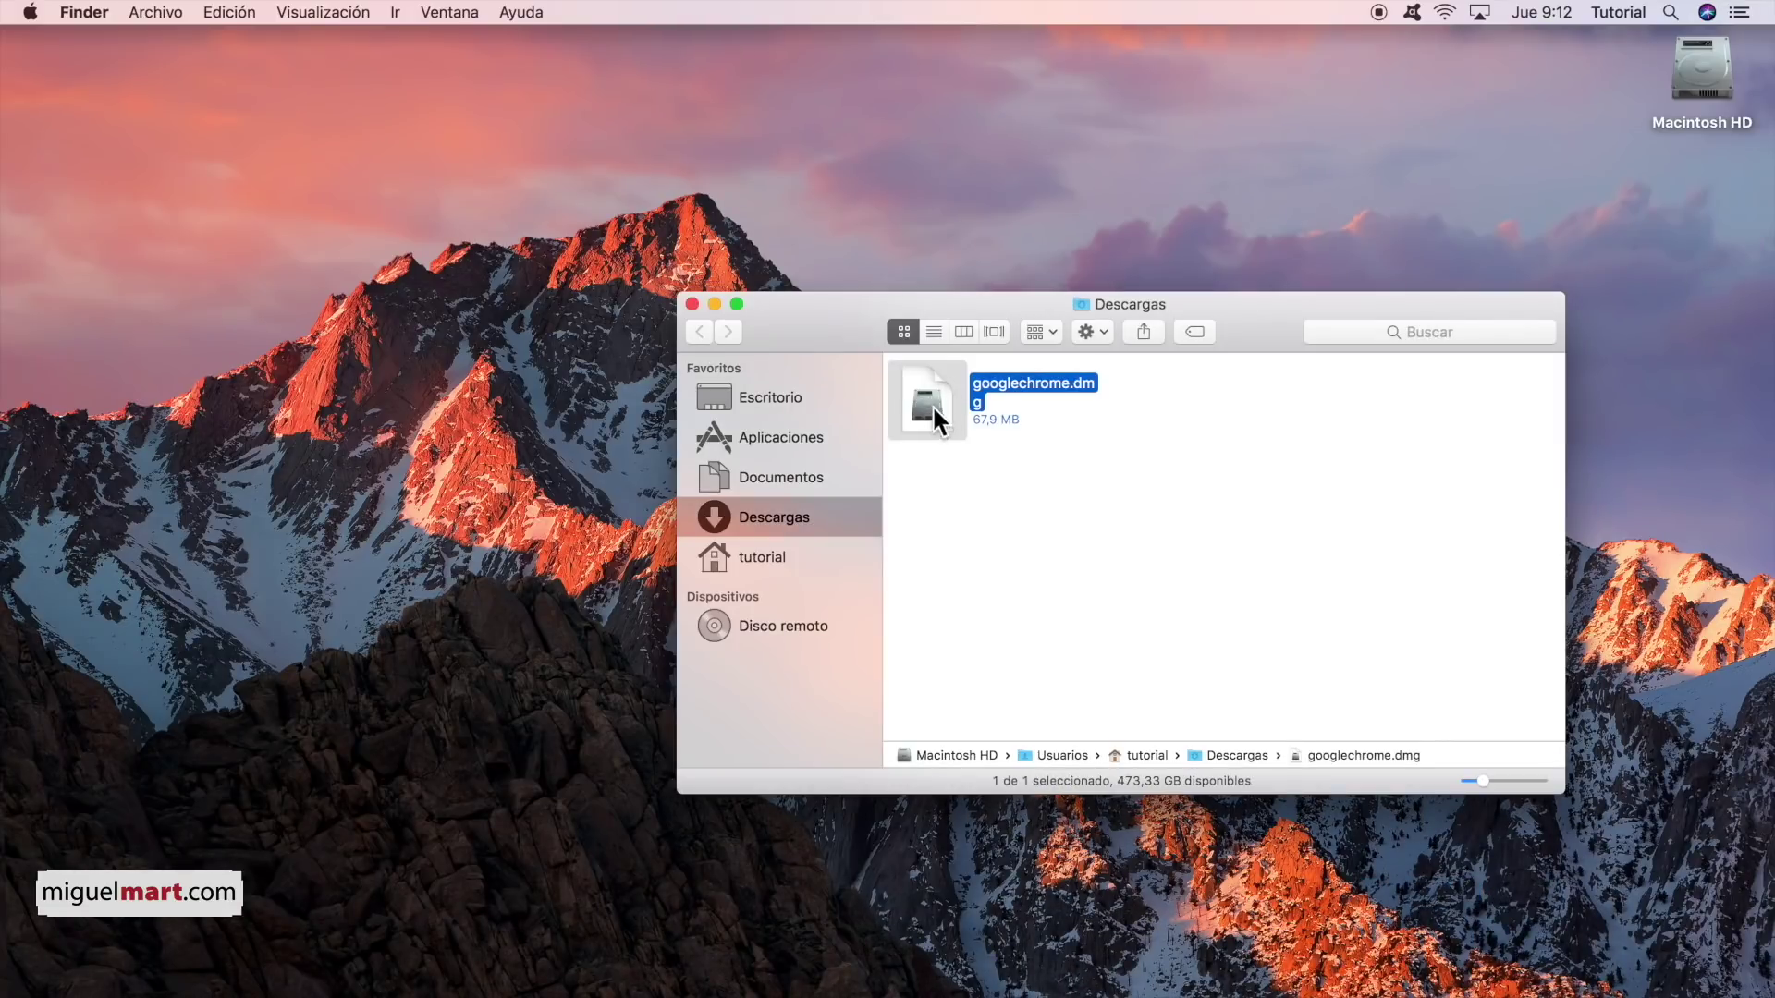
{"action": "left_click_drag", "start_coordinate": [930, 396], "coordinate": [1592, 968]}
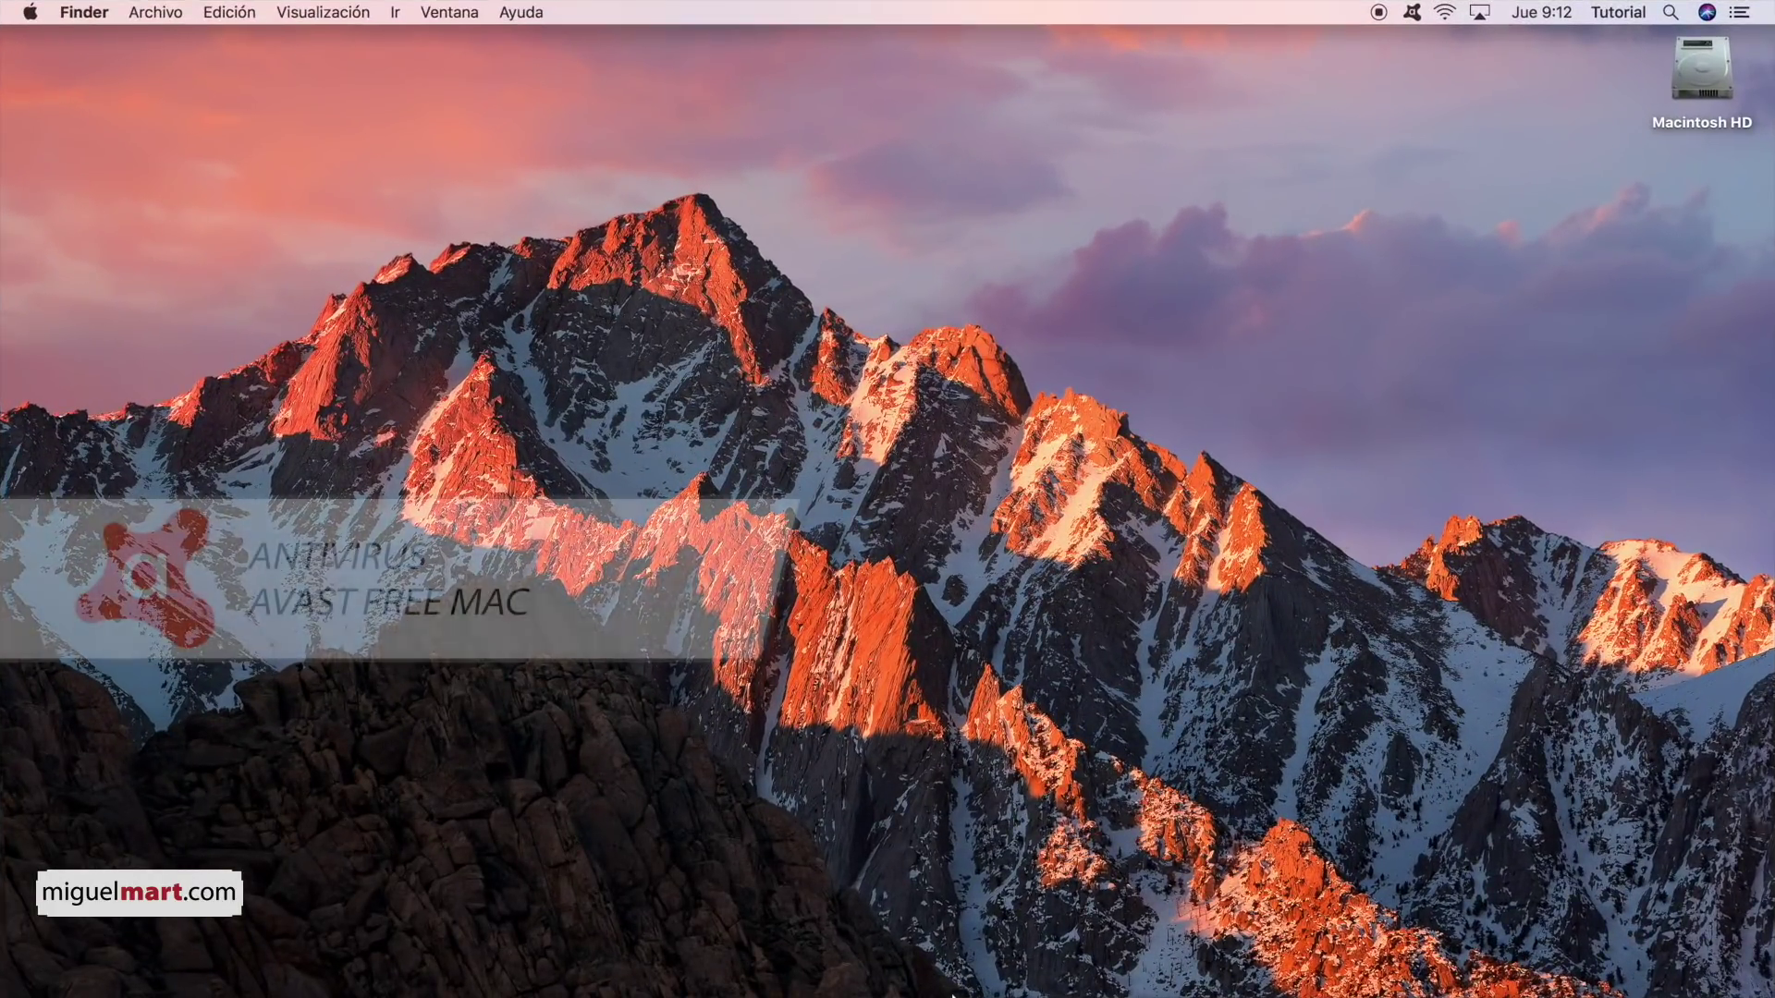
- Open Chrome, search Google for "avast free mac" and postpone the privacy reminder
{"action": "mouse_move", "coordinate": [883, 984]}
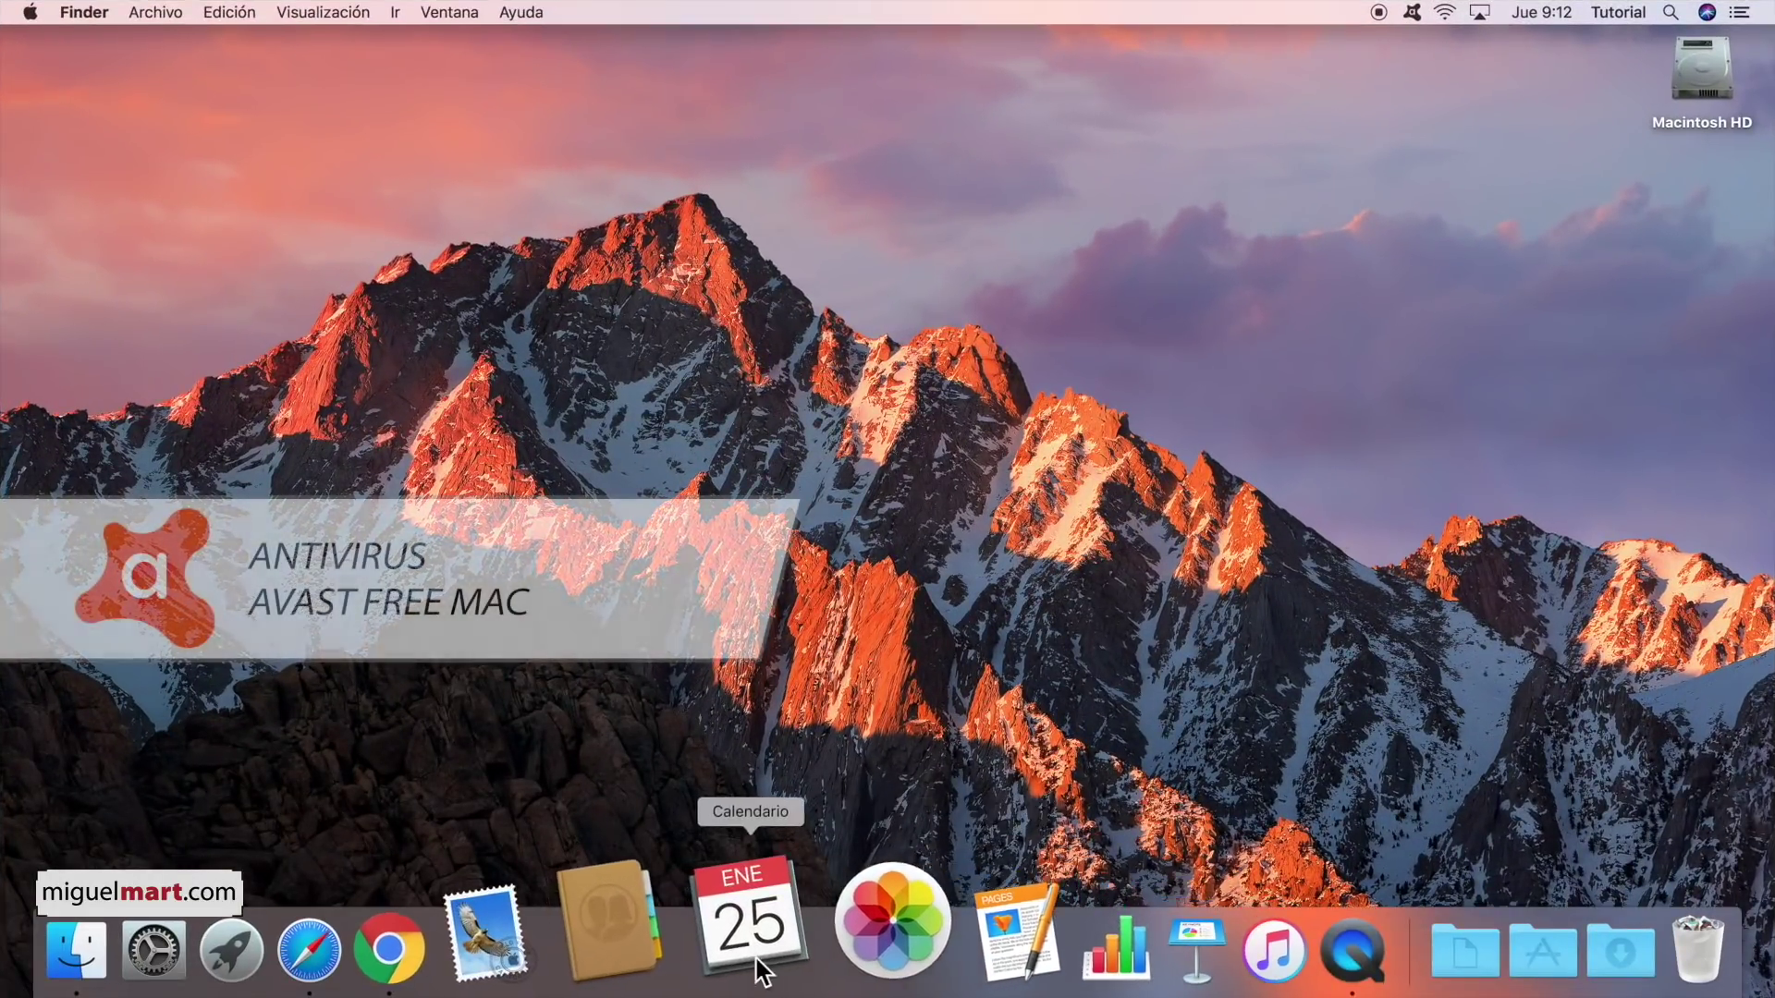
{"action": "left_click", "coordinate": [511, 911]}
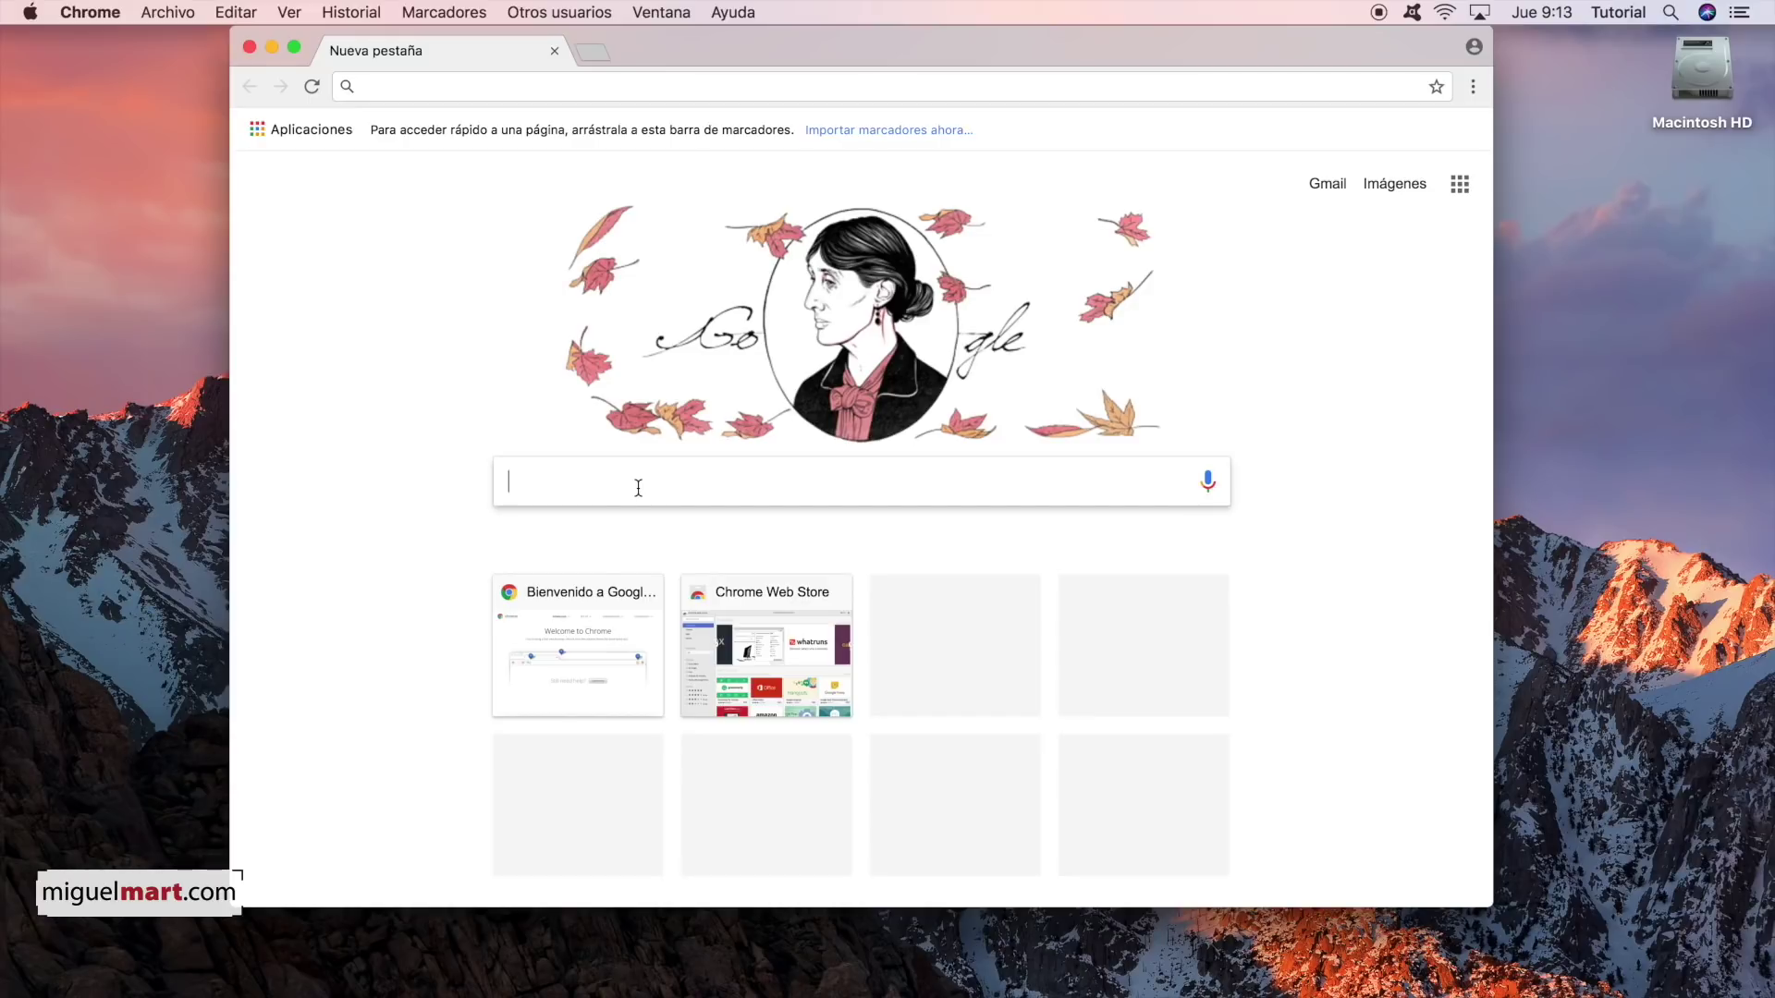
{"action": "type", "text": "avast free mac"}
{"action": "key", "text": "Return"}
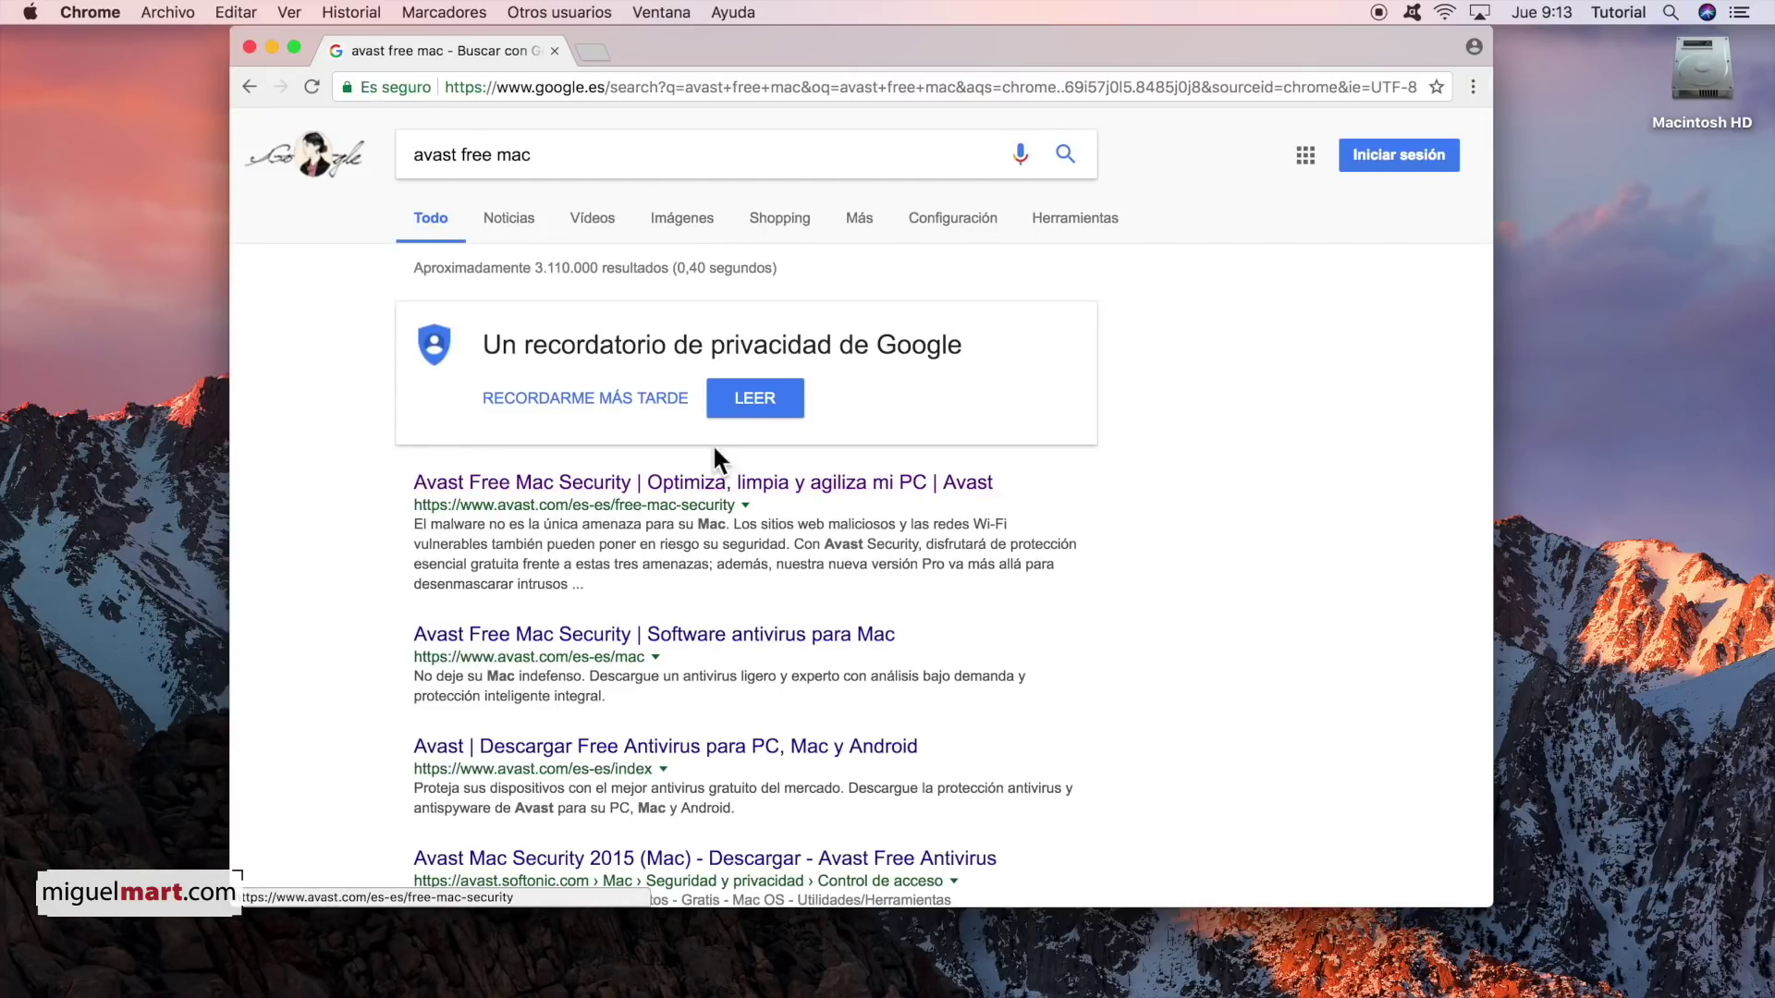
{"action": "left_click", "coordinate": [561, 398]}
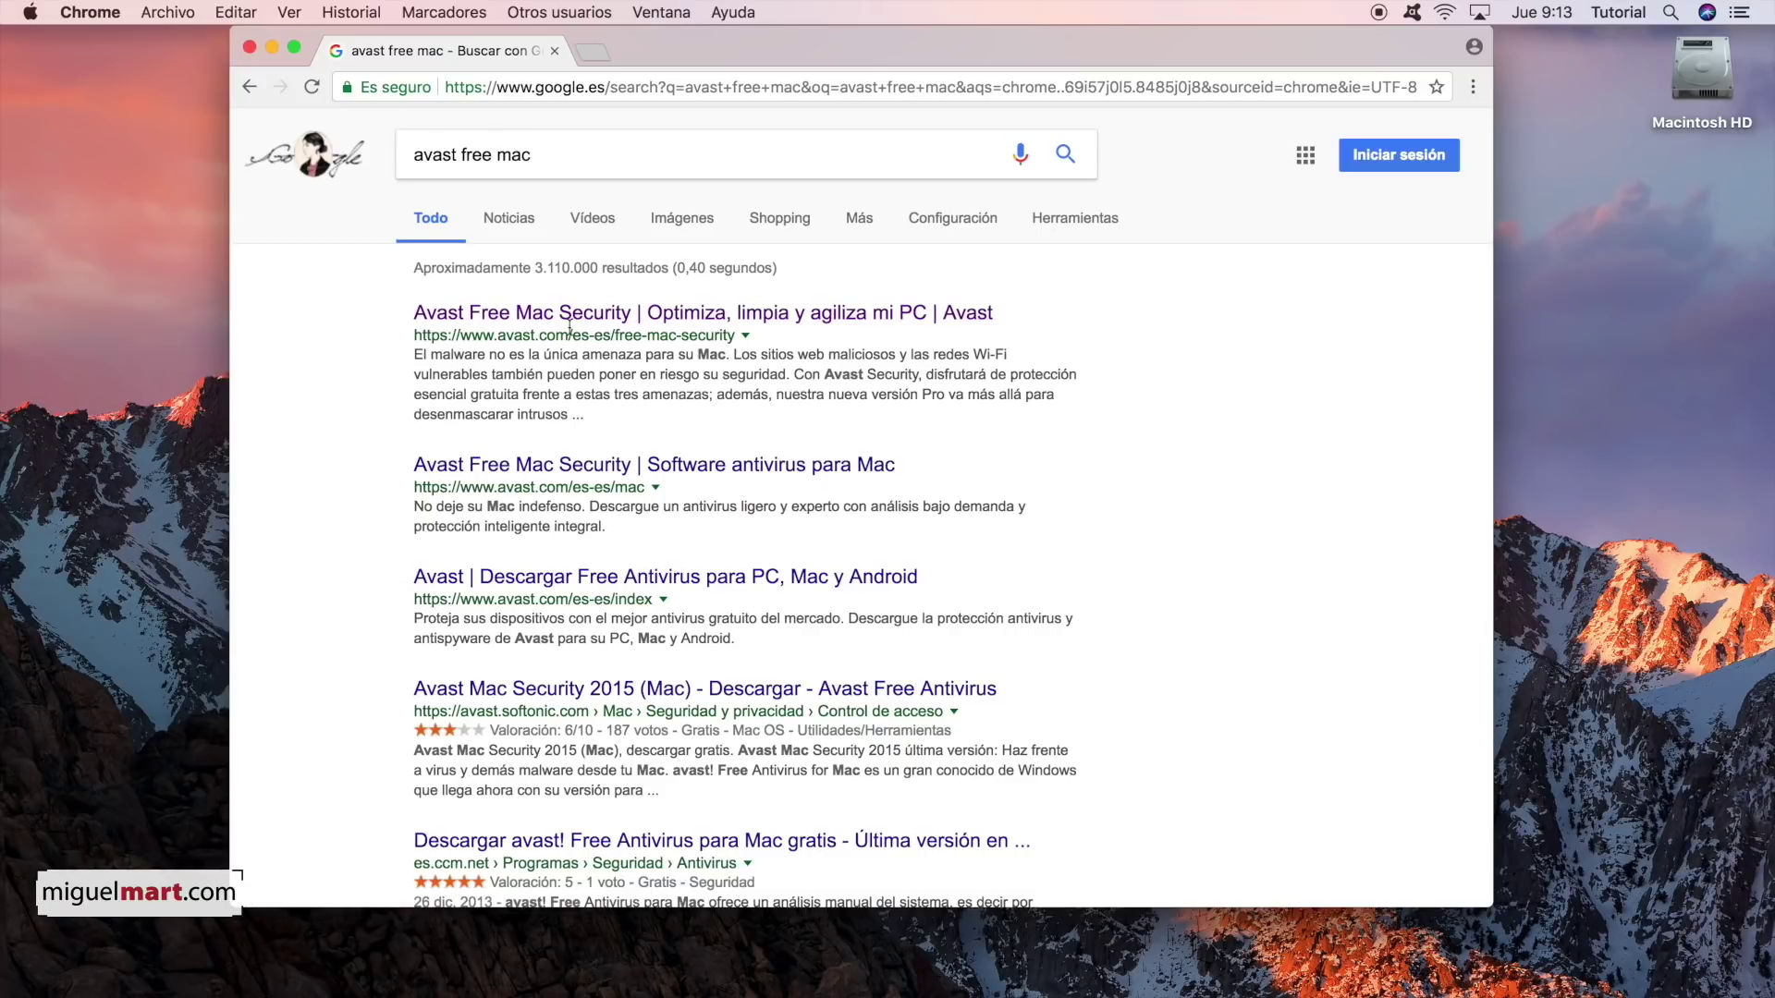
- Open the official Avast Free Mac Security result on avast.com and download the free version
{"action": "left_click_drag", "start_coordinate": [501, 335], "coordinate": [566, 338]}
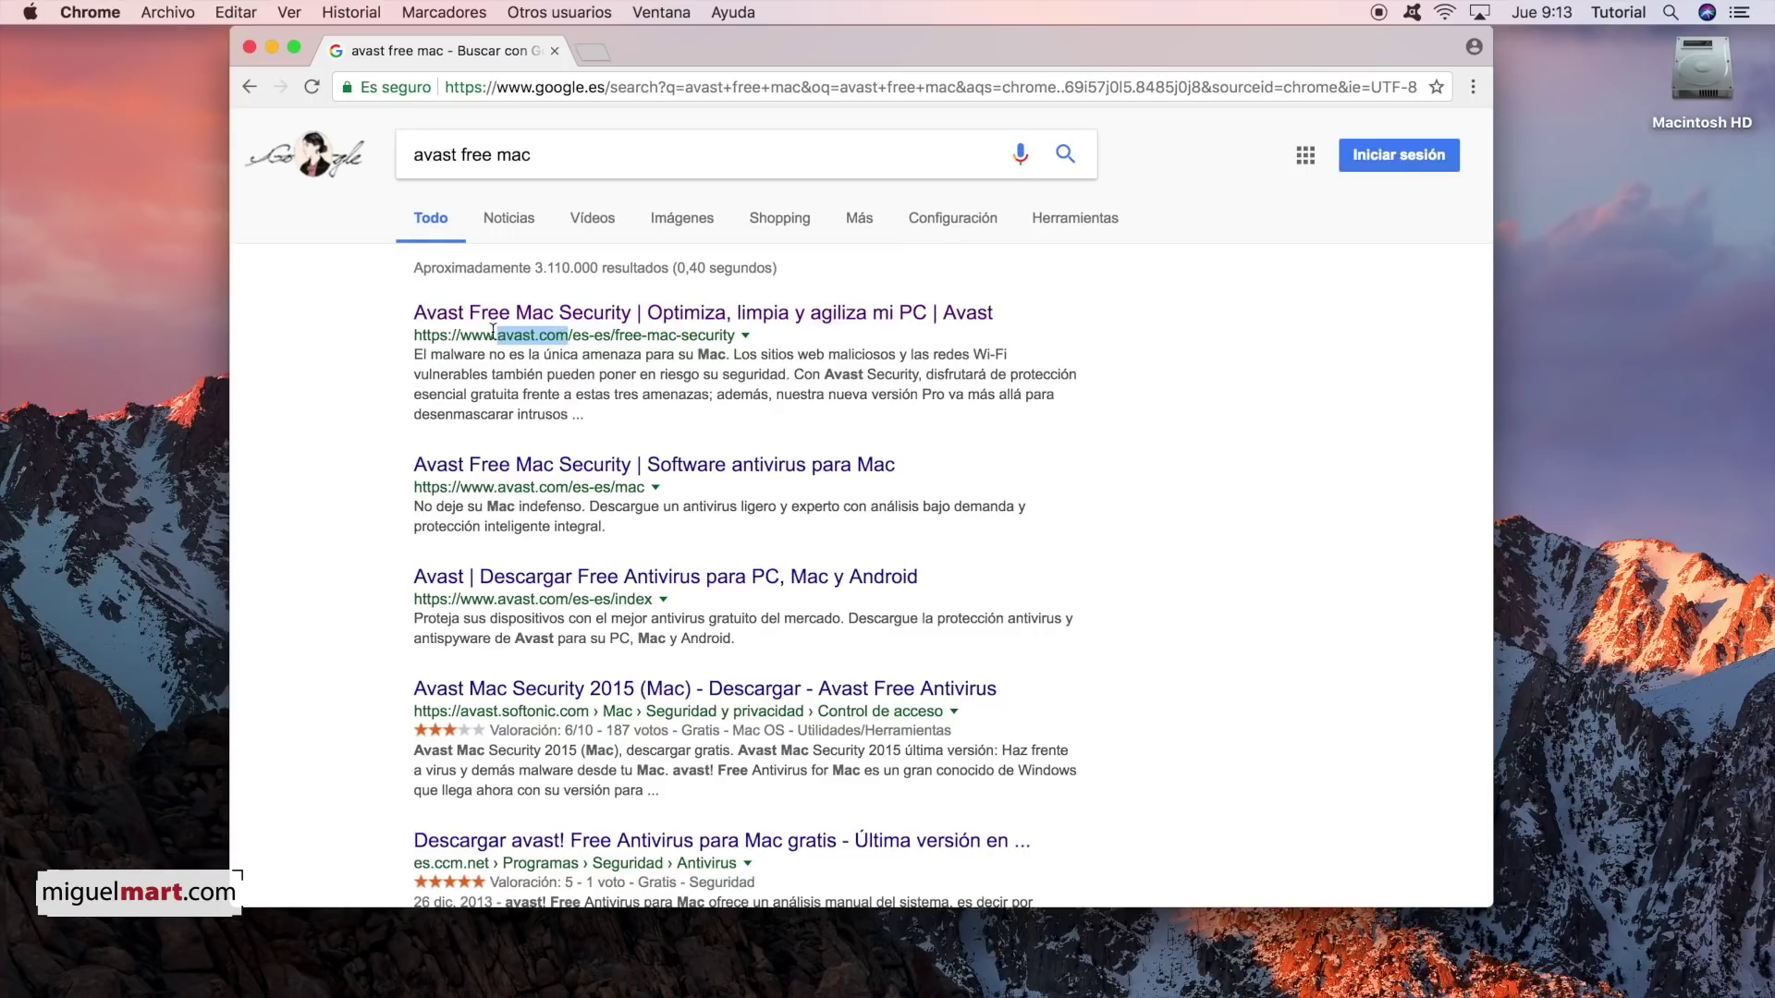
{"action": "left_click", "coordinate": [548, 324]}
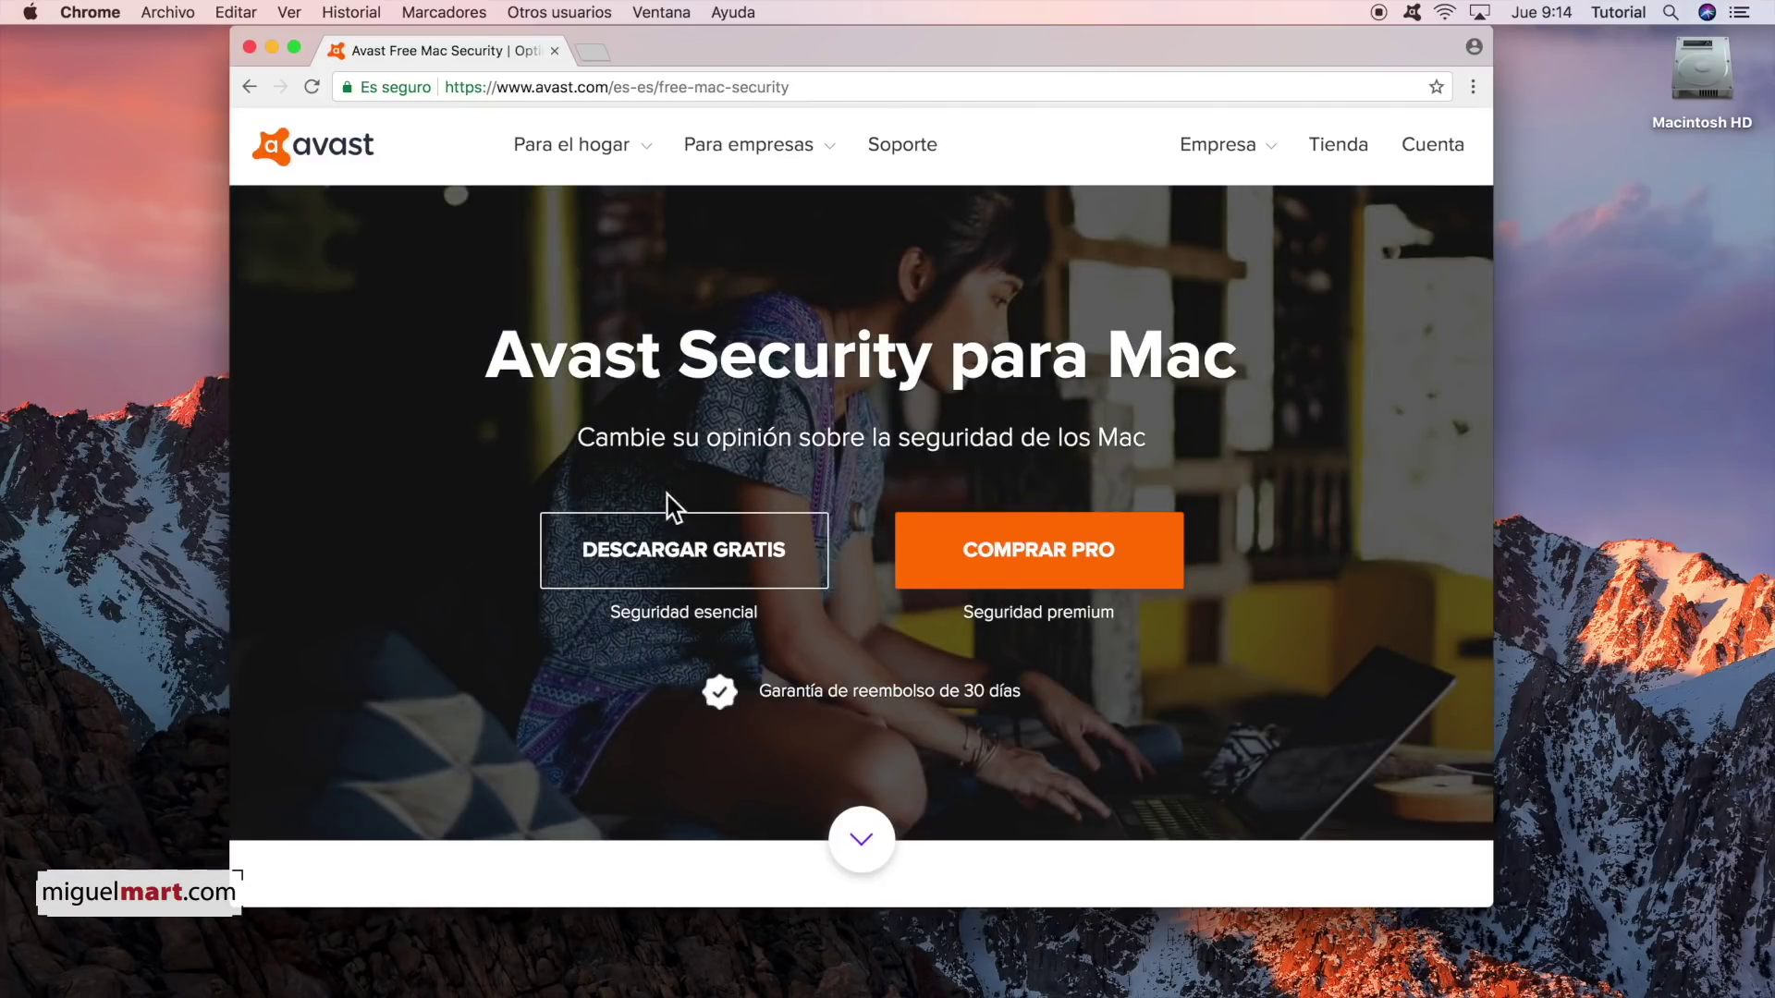
{"action": "left_click", "coordinate": [702, 579]}
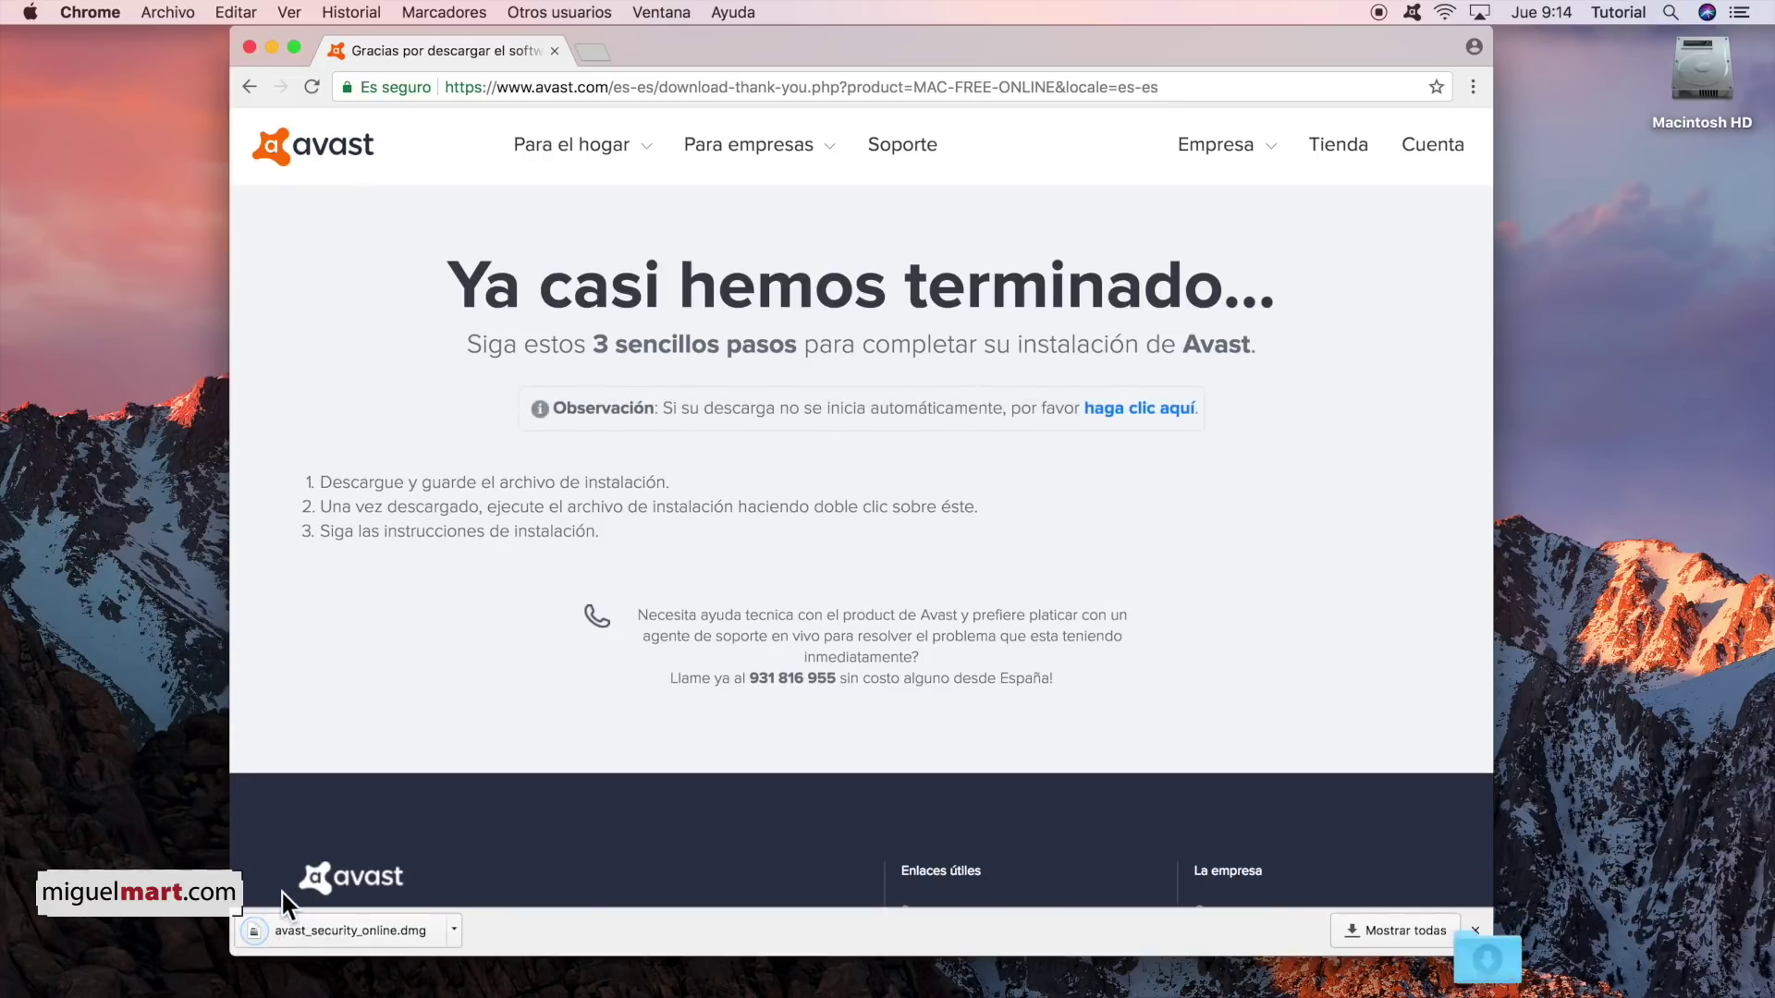
- Open avast_security_online.dmg from the Descargas folder, start the Avast Security installer and allow its installation check
{"action": "mouse_move", "coordinate": [1485, 994]}
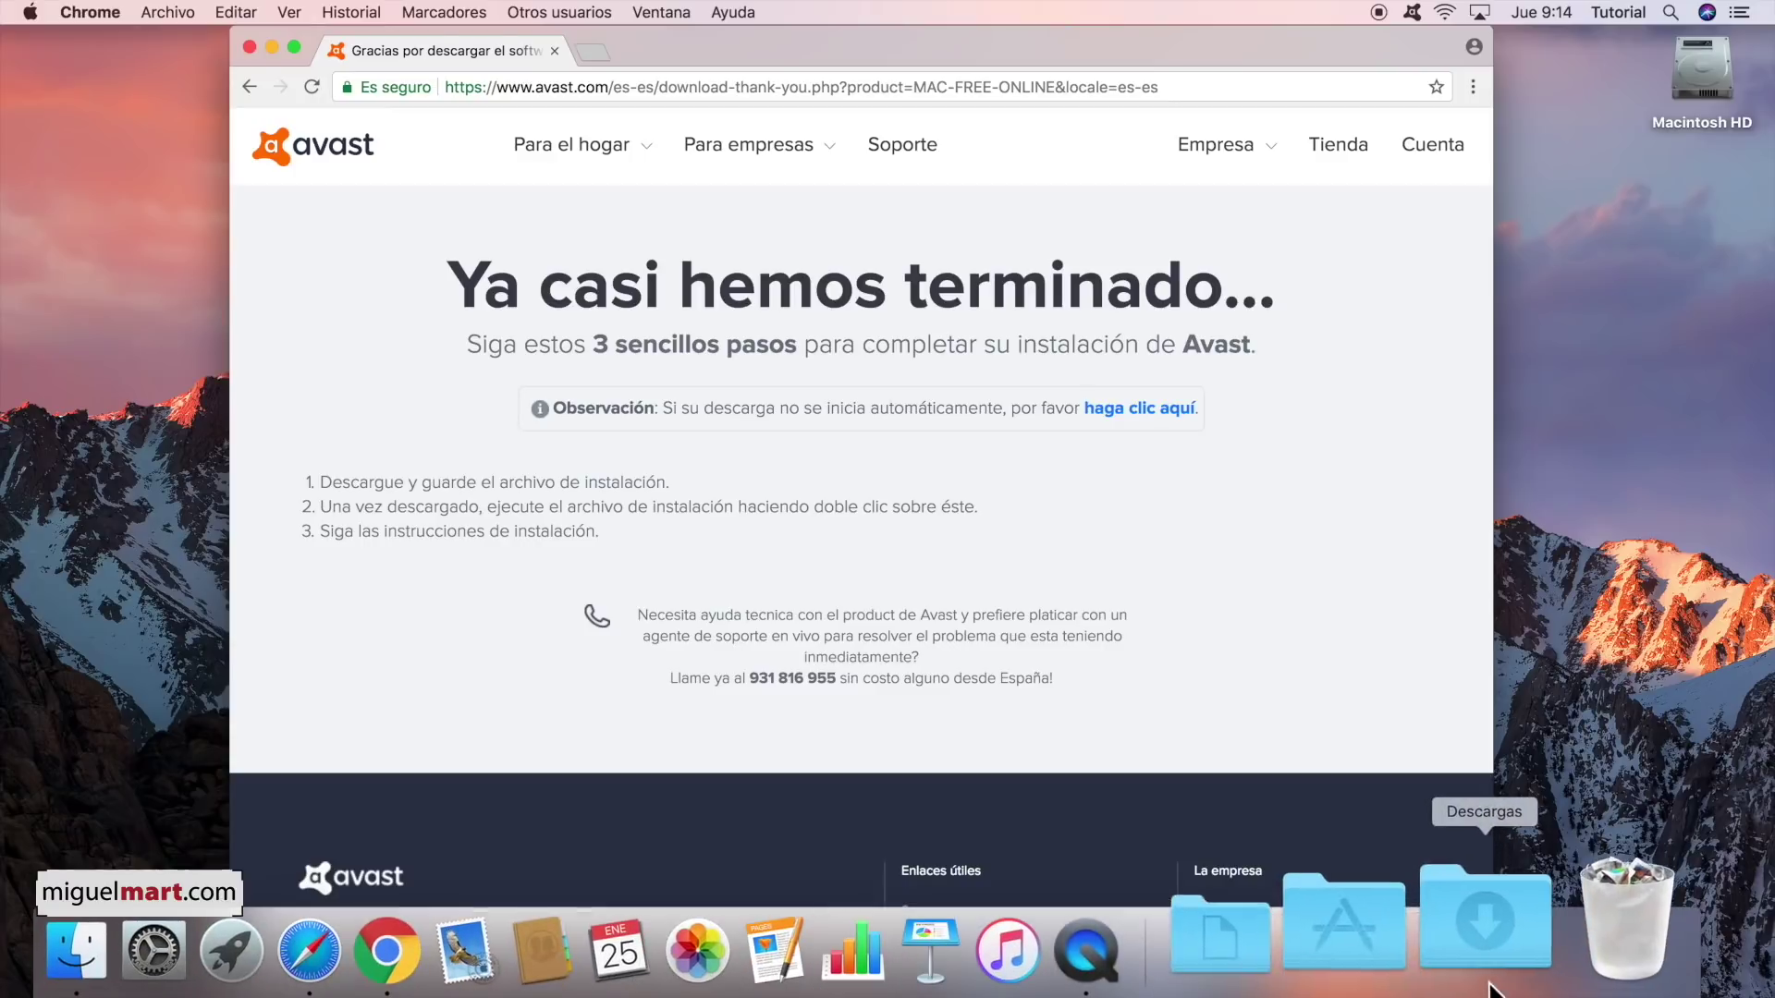
{"action": "left_click", "coordinate": [1485, 911]}
{"action": "left_click", "coordinate": [1546, 733]}
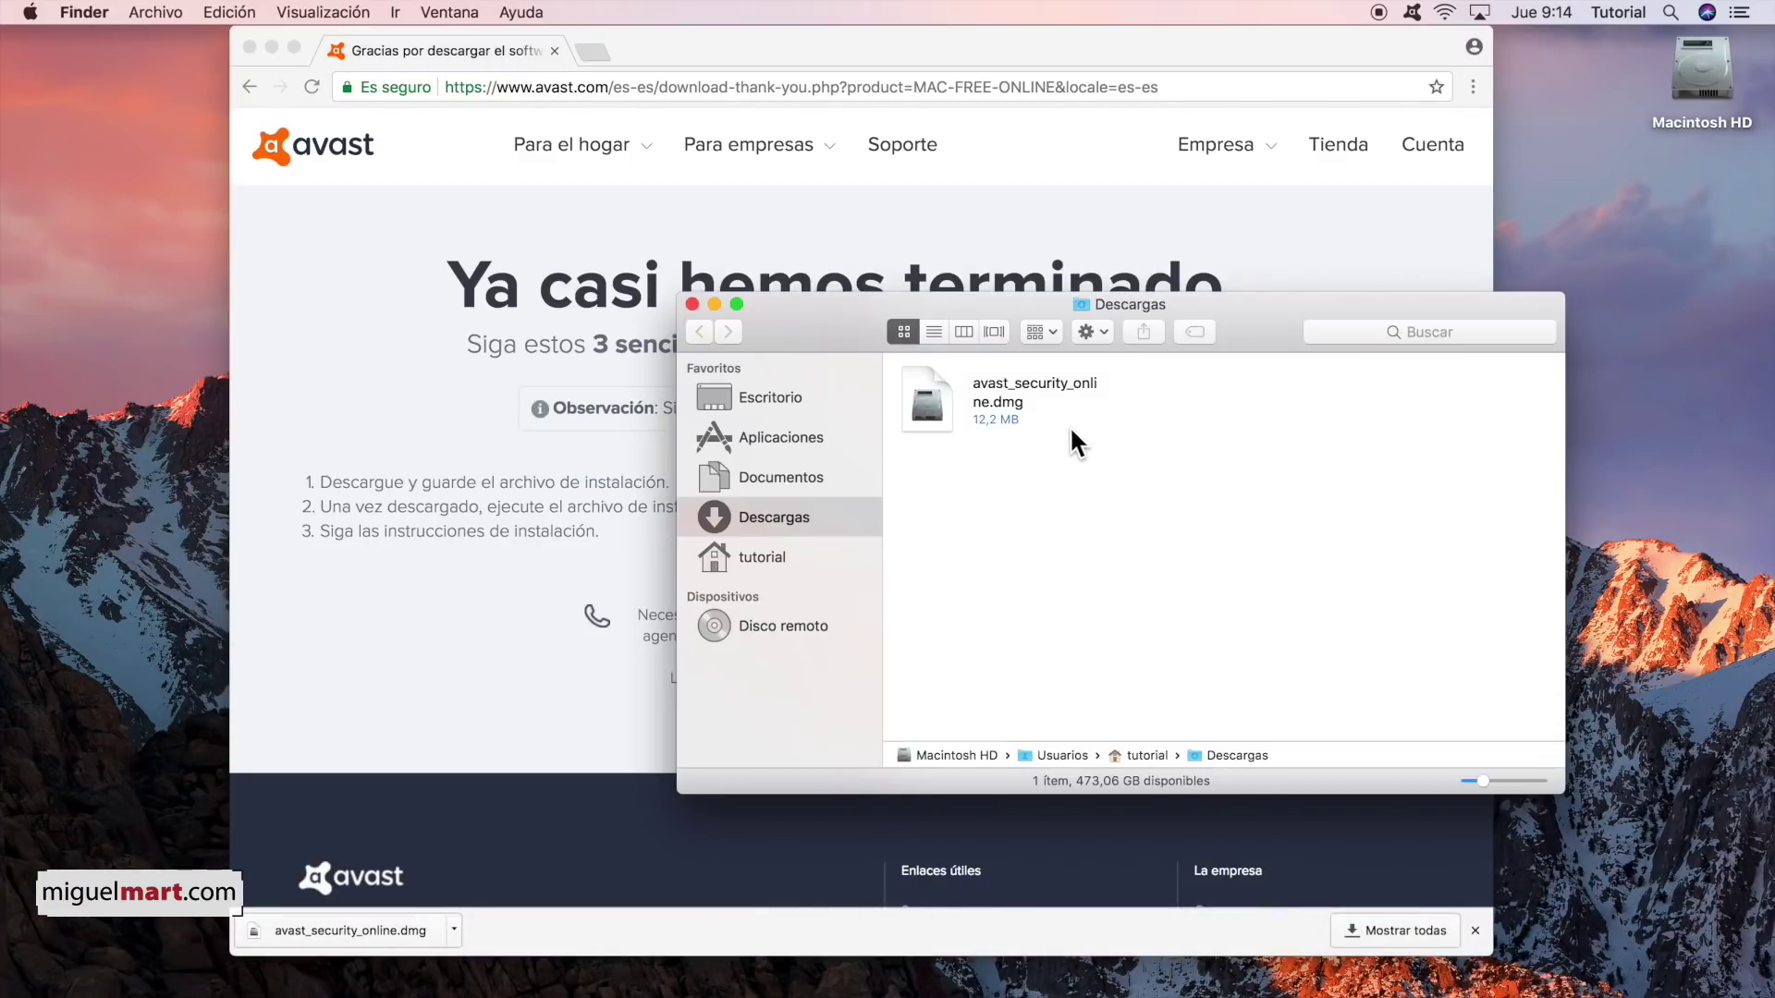
{"action": "double_click", "coordinate": [924, 392]}
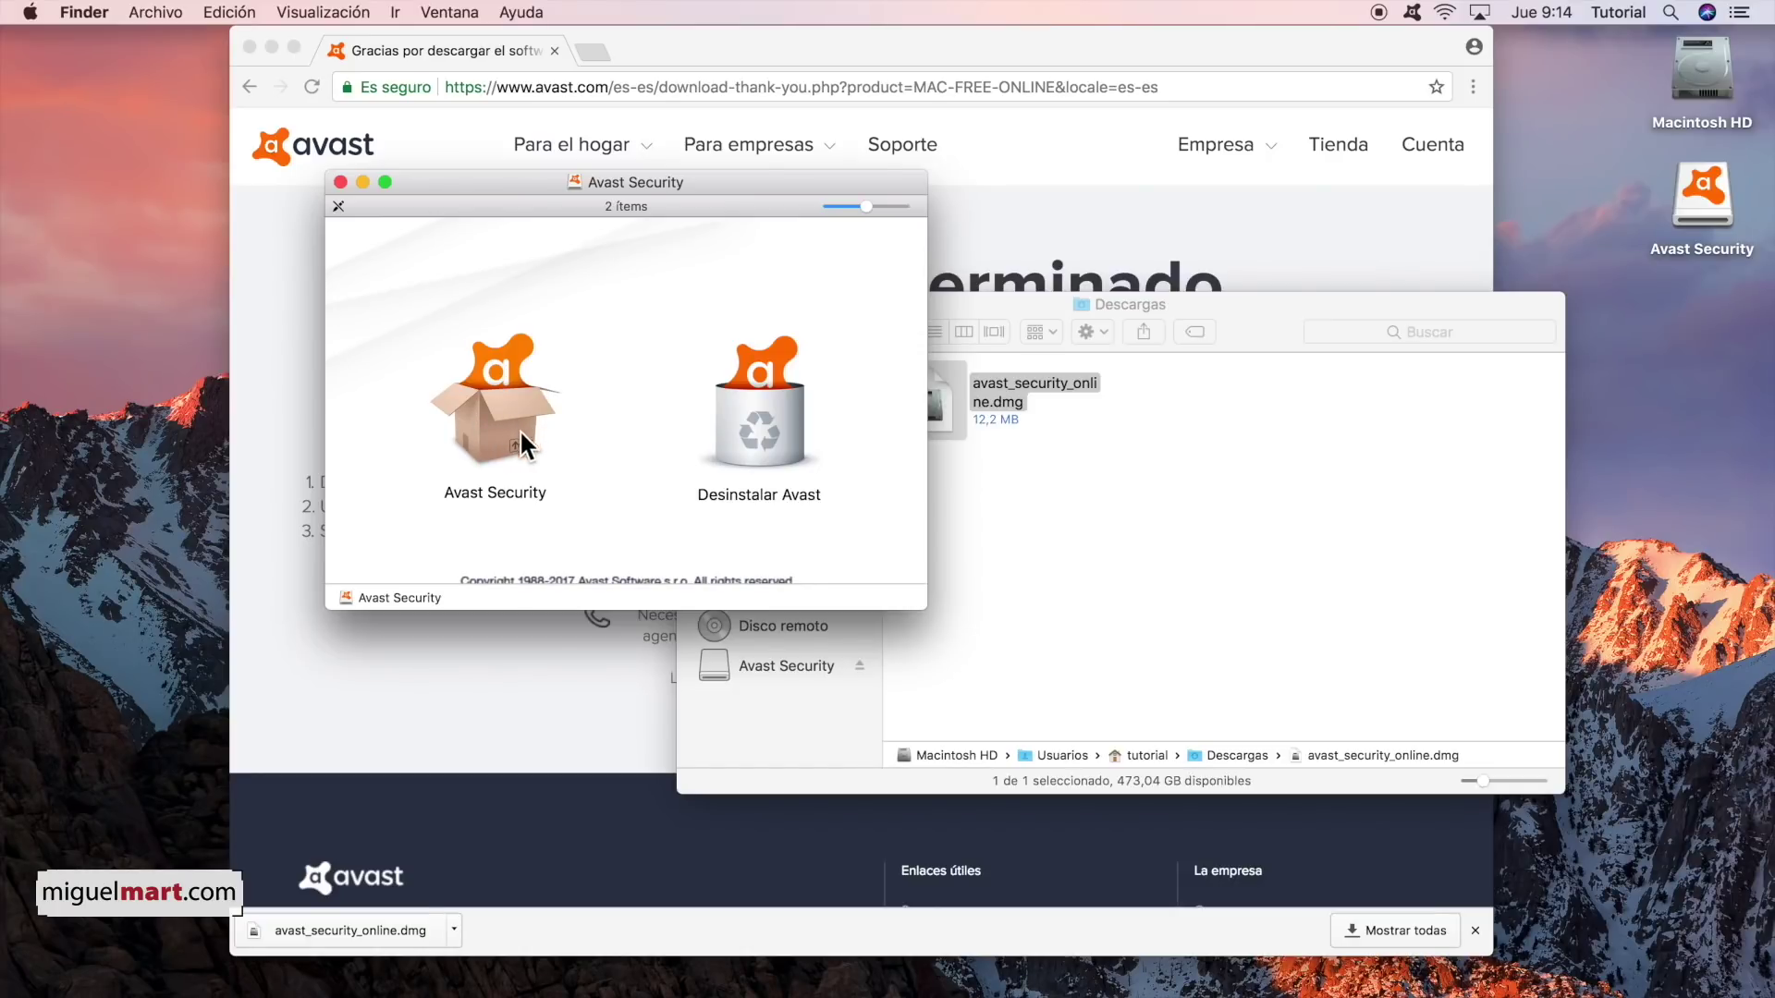
{"action": "double_click", "coordinate": [498, 398]}
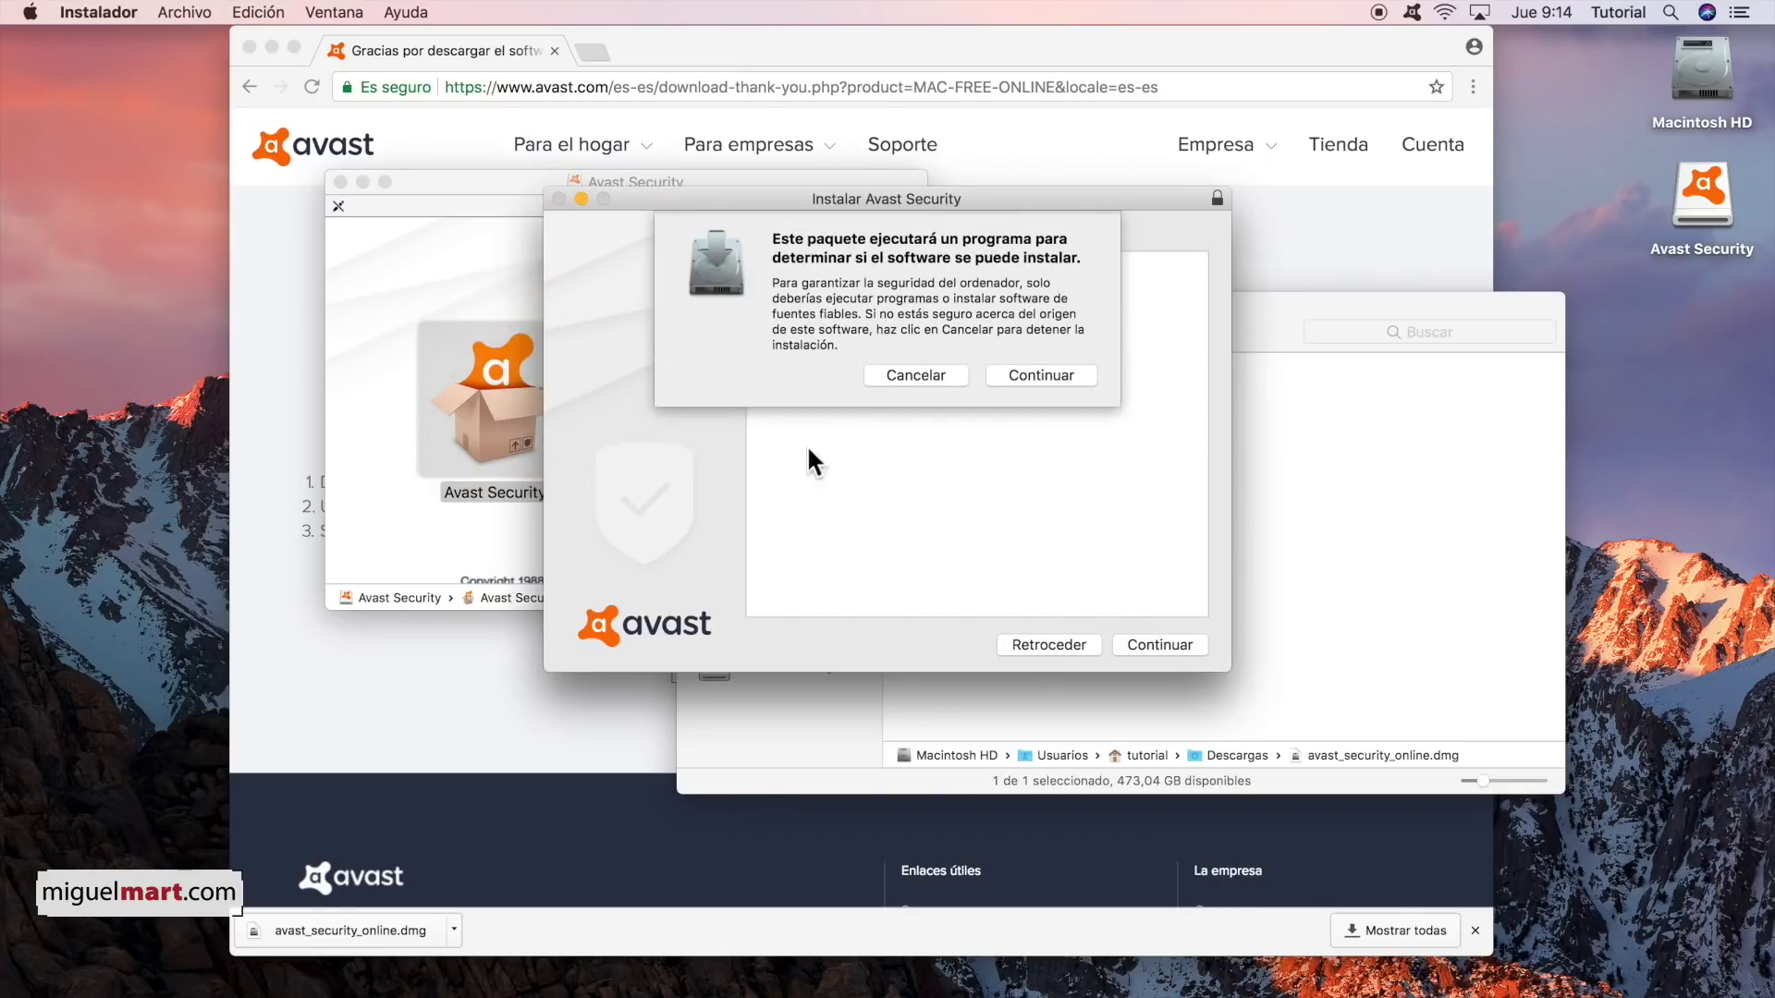
{"action": "left_click", "coordinate": [1045, 368]}
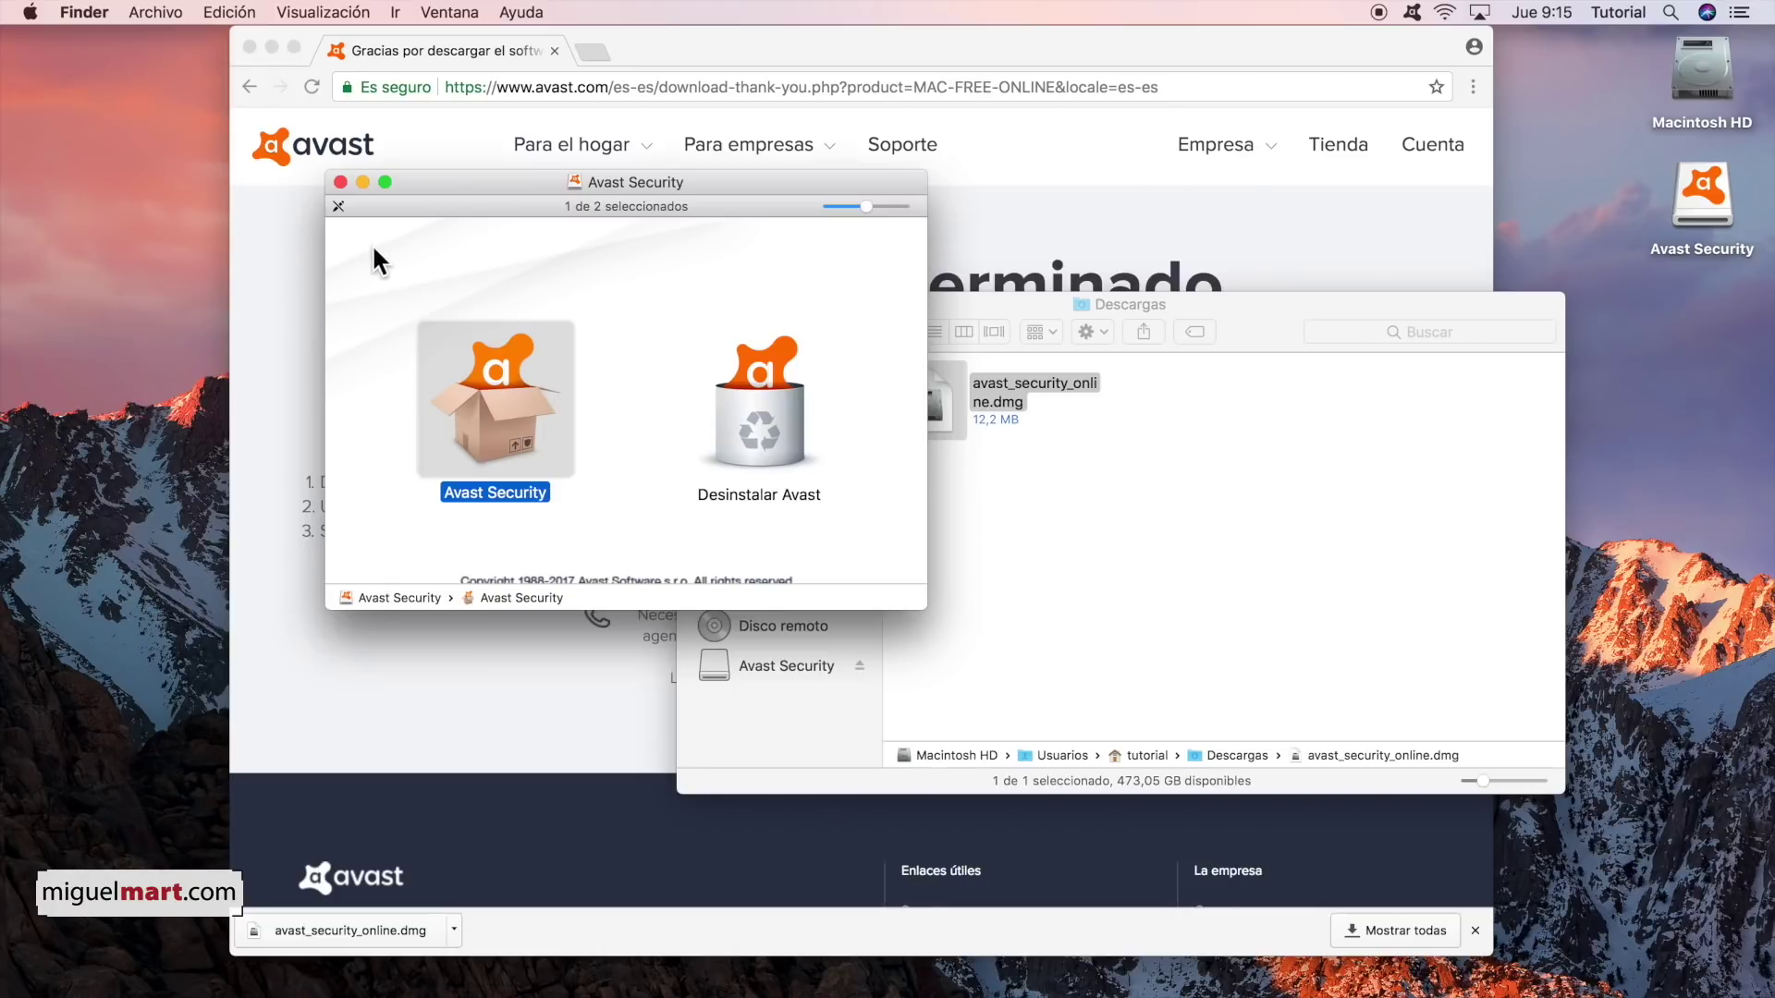
- Close the Avast Security installer window, then eject its disk image and move avast_security_online.dmg to the trash
{"action": "left_click", "coordinate": [340, 181]}
{"action": "left_click", "coordinate": [1314, 442]}
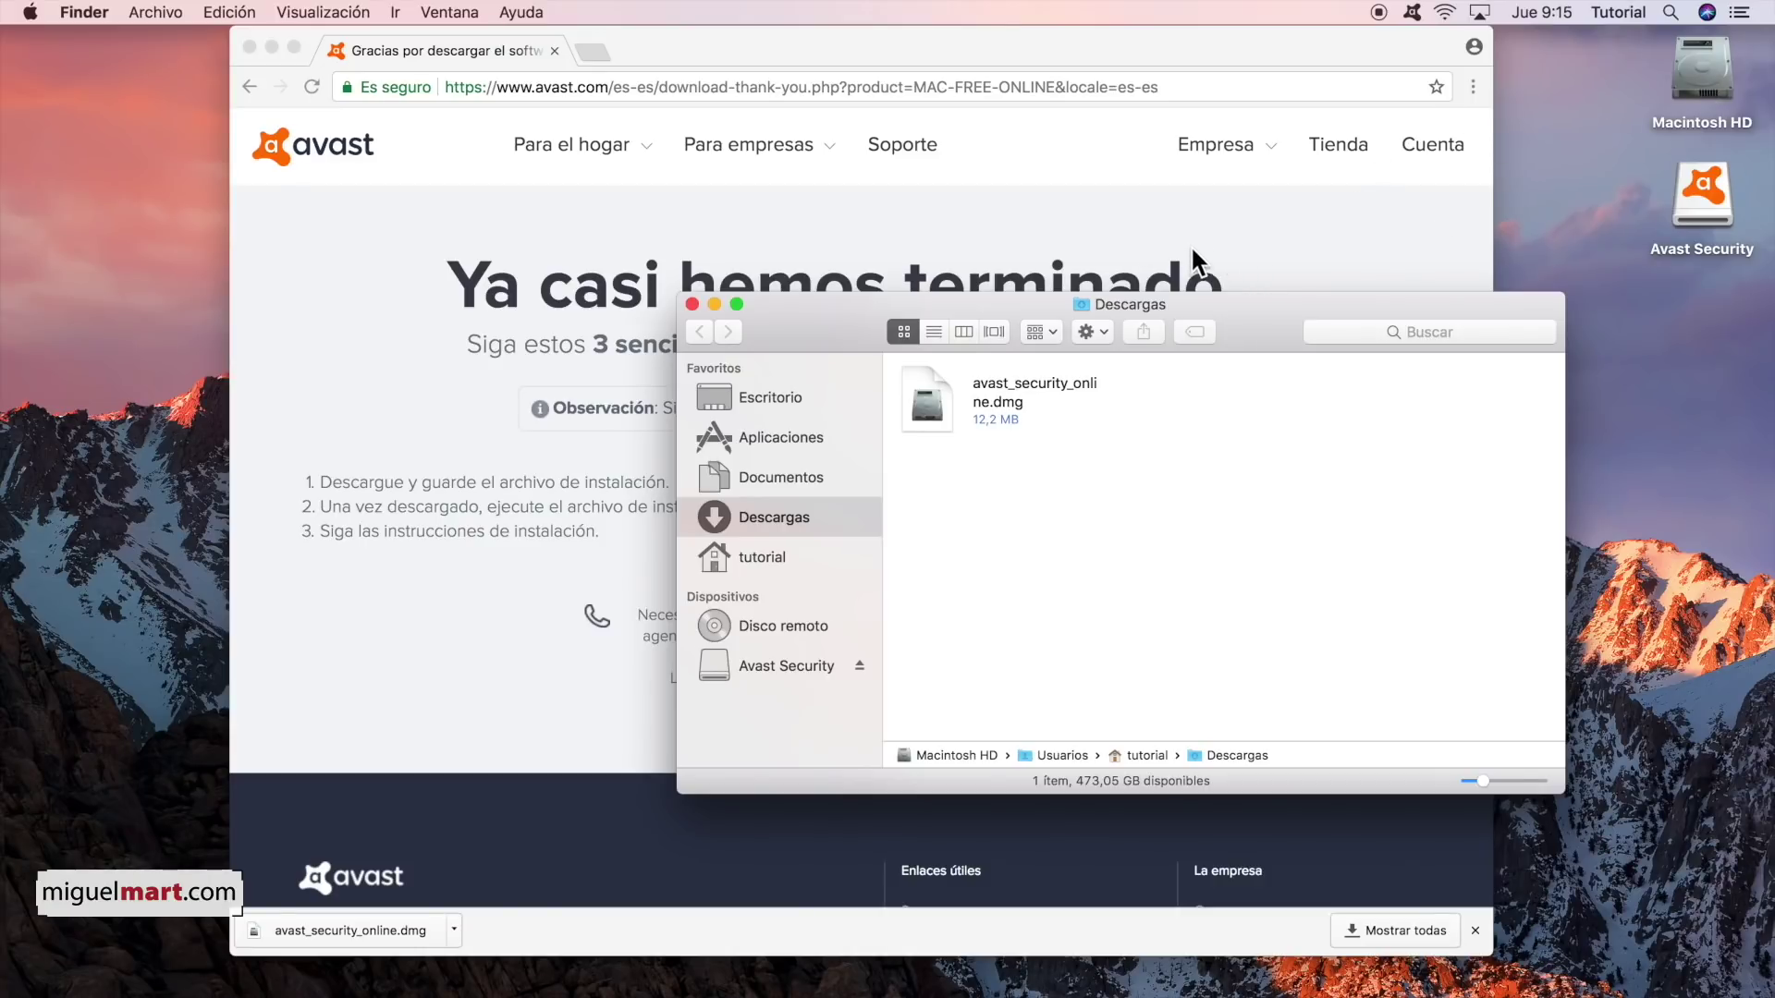
{"action": "mouse_move", "coordinate": [1263, 327]}
{"action": "left_mouse_down"}
{"action": "mouse_move", "coordinate": [1260, 278]}
{"action": "mouse_move", "coordinate": [1239, 305]}
{"action": "mouse_move", "coordinate": [1261, 294]}
{"action": "left_mouse_up"}
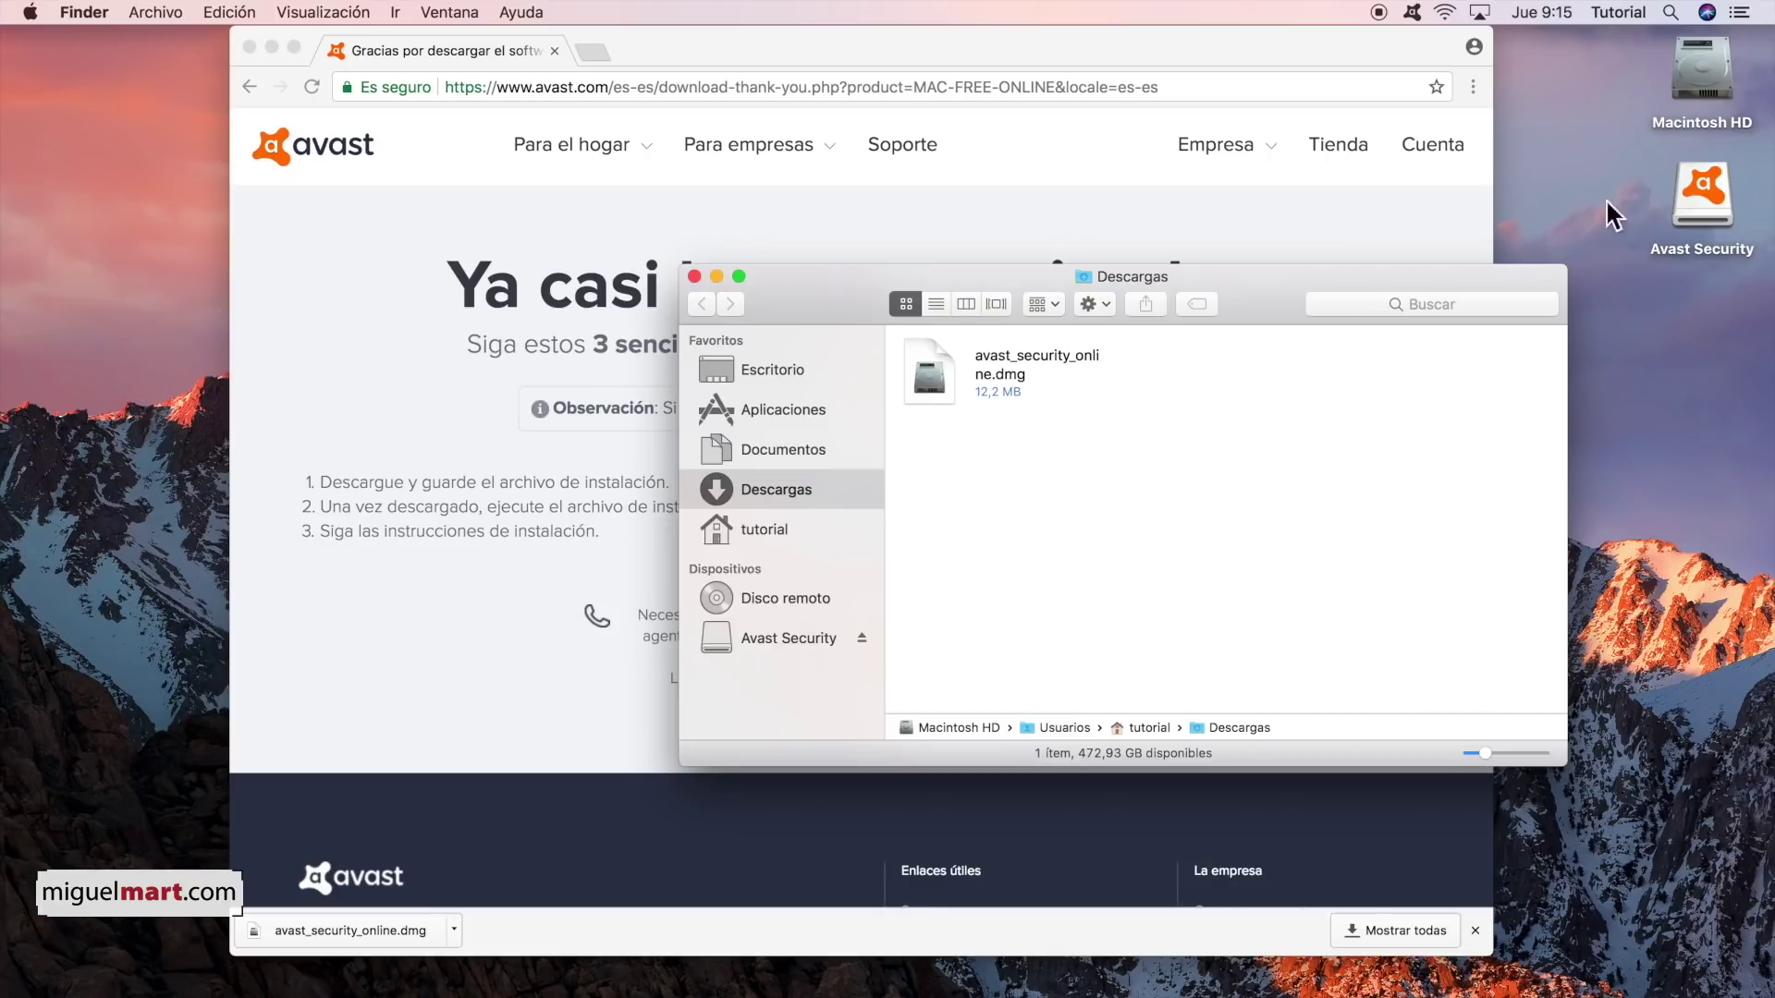
{"action": "left_click_drag", "start_coordinate": [1703, 198], "coordinate": [1569, 975]}
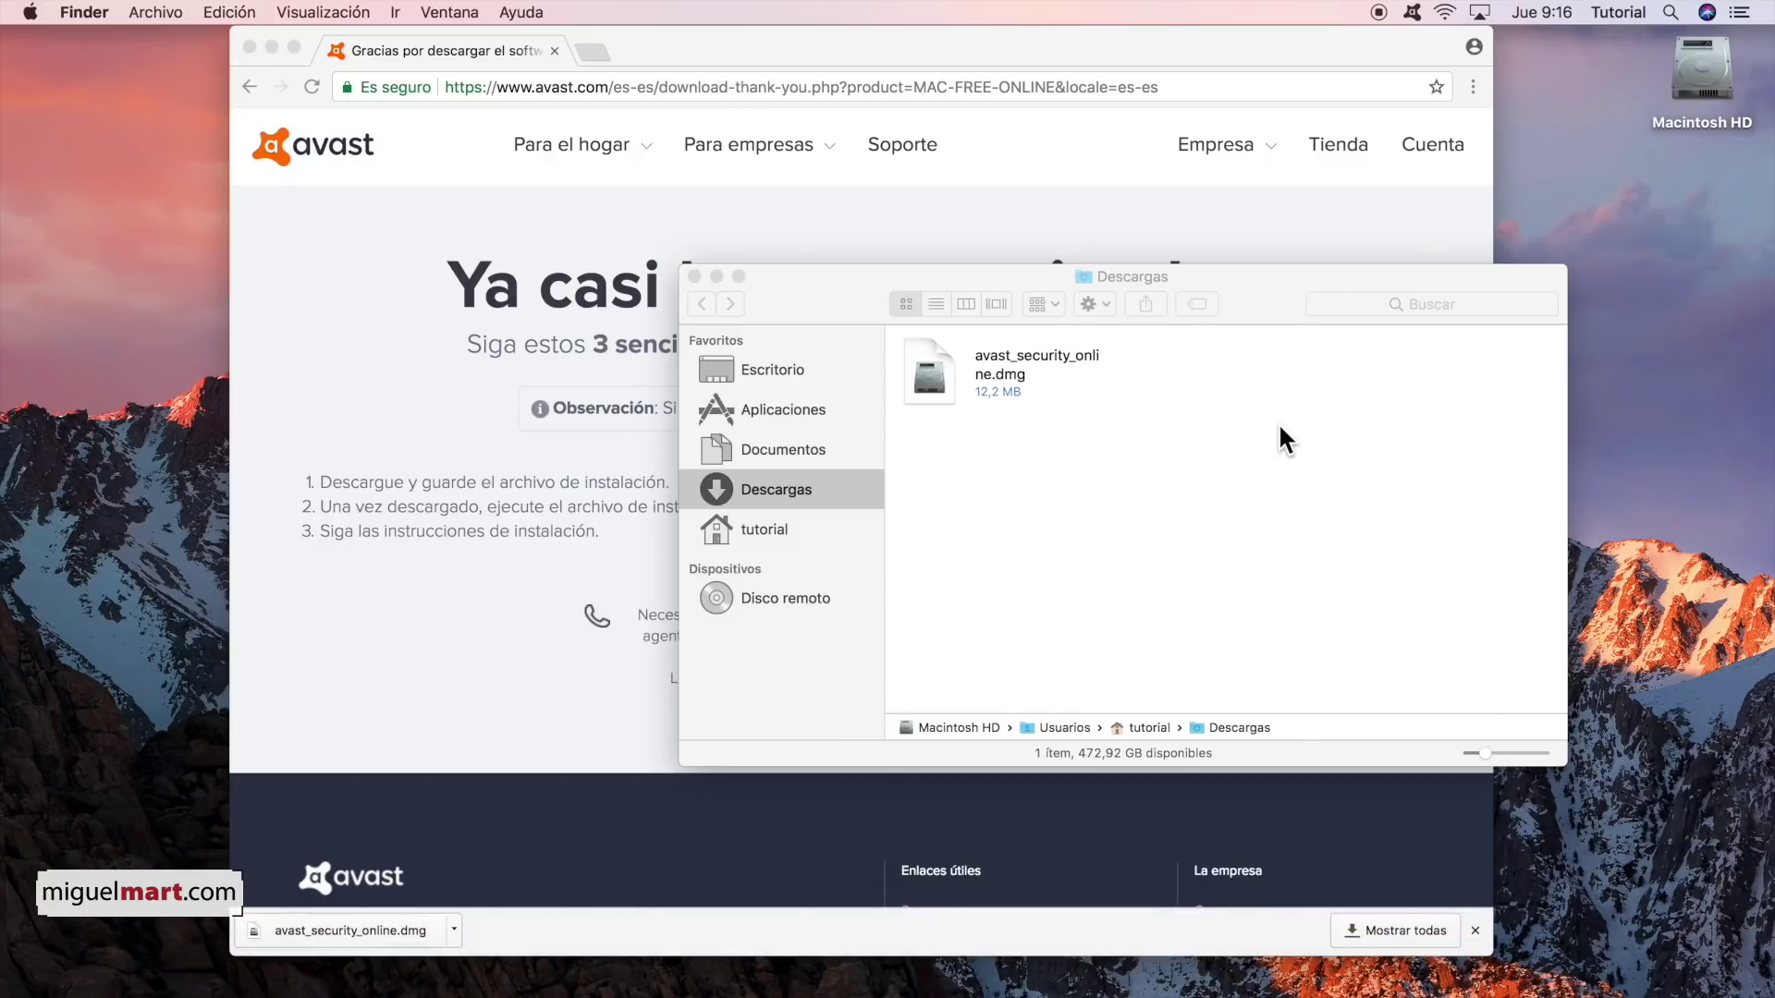
{"action": "left_click_drag", "start_coordinate": [935, 373], "coordinate": [1590, 969]}
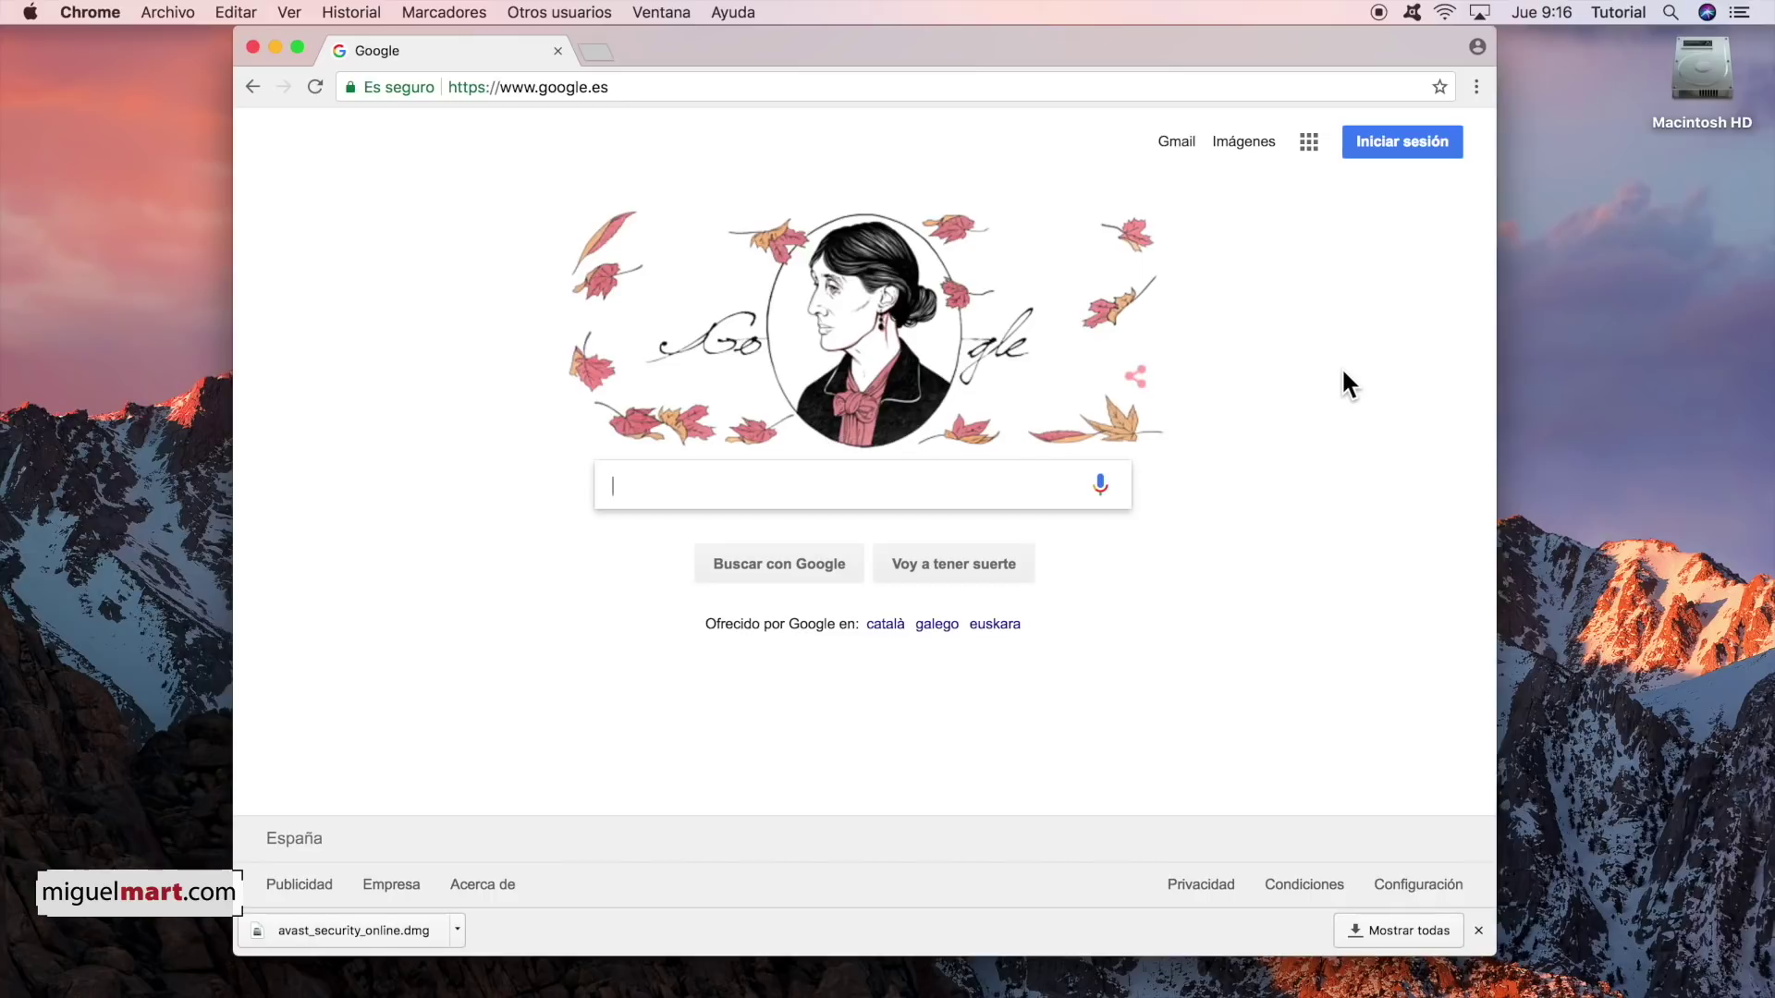
- Search Google for "vlc mac" and download VLC for Mac OS X from the official VideoLAN result
{"action": "left_click", "coordinate": [757, 484]}
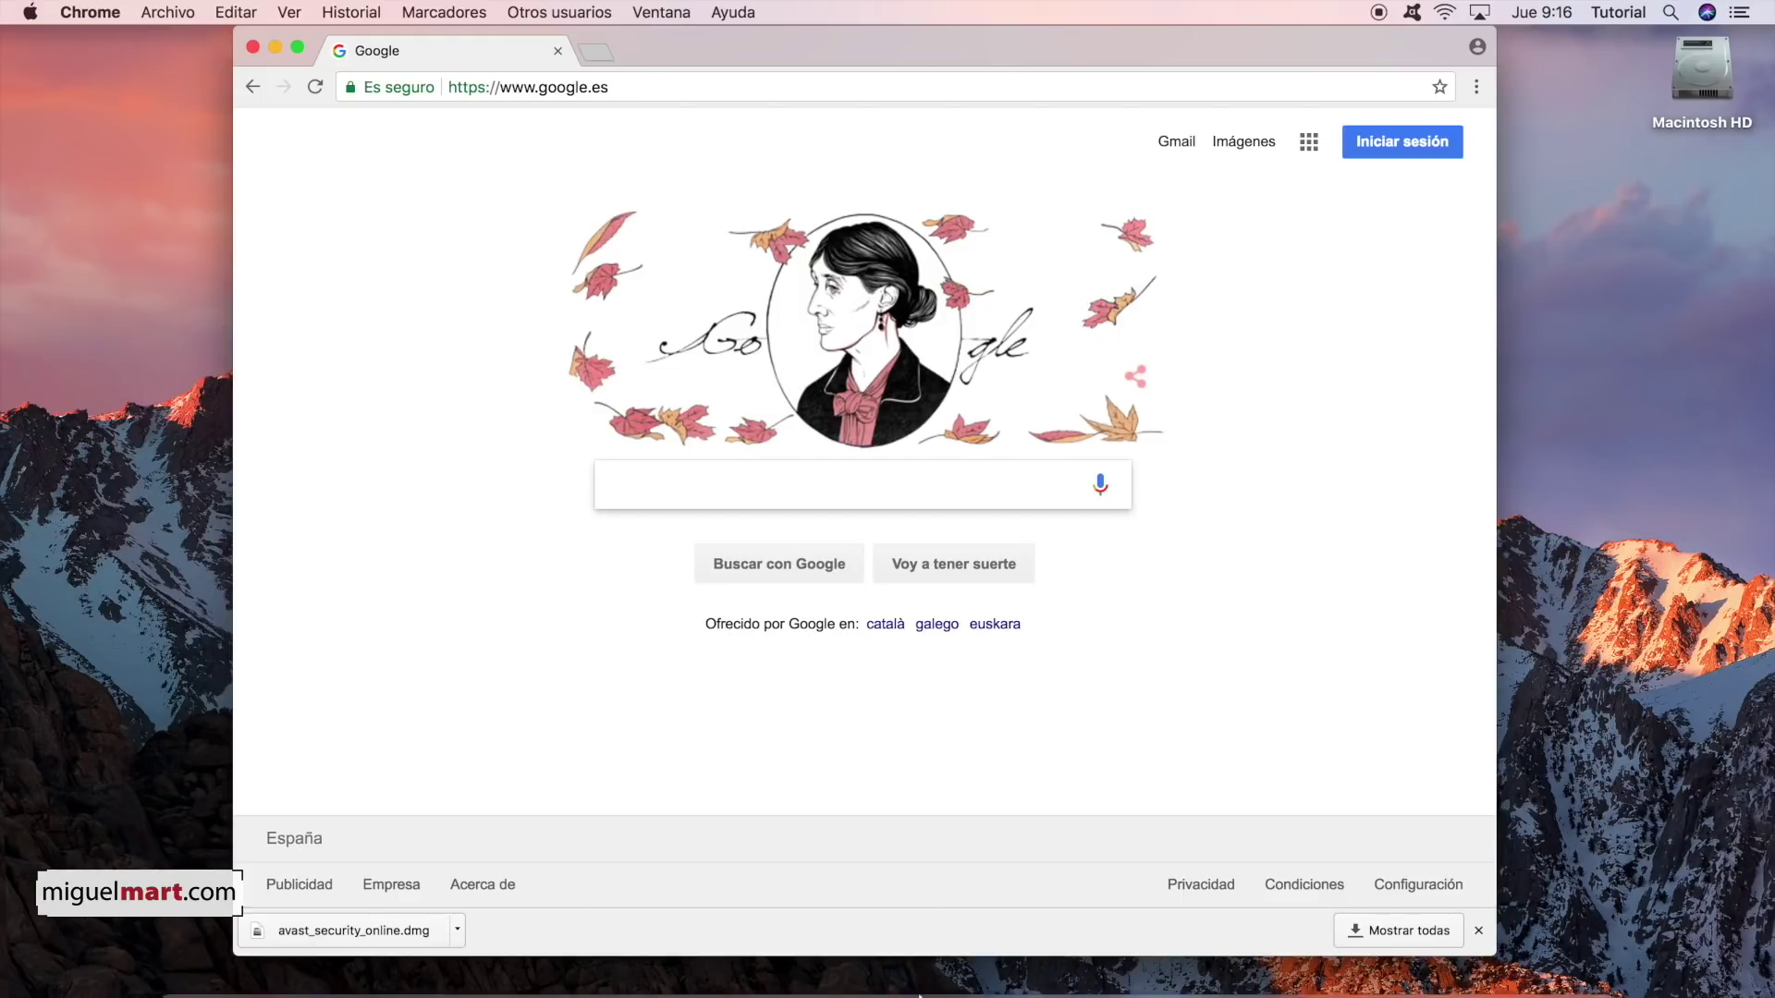
{"action": "mouse_move", "coordinate": [1179, 971]}
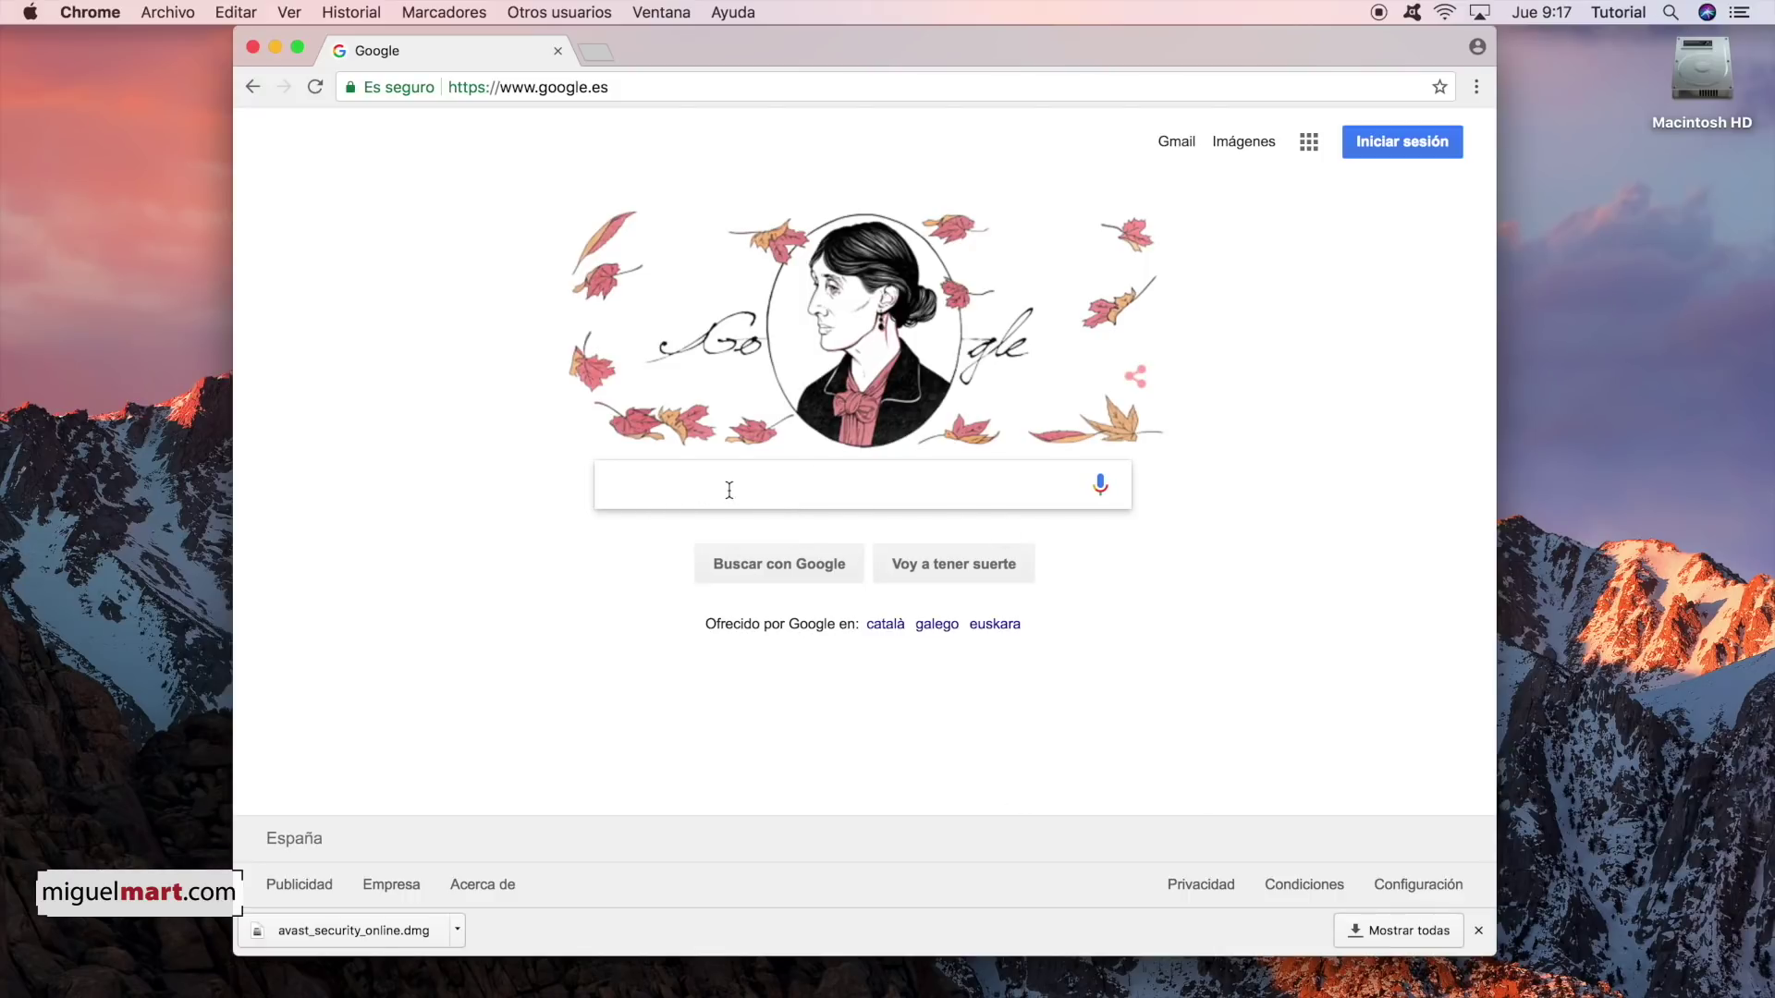
{"action": "type", "text": "vlc"}
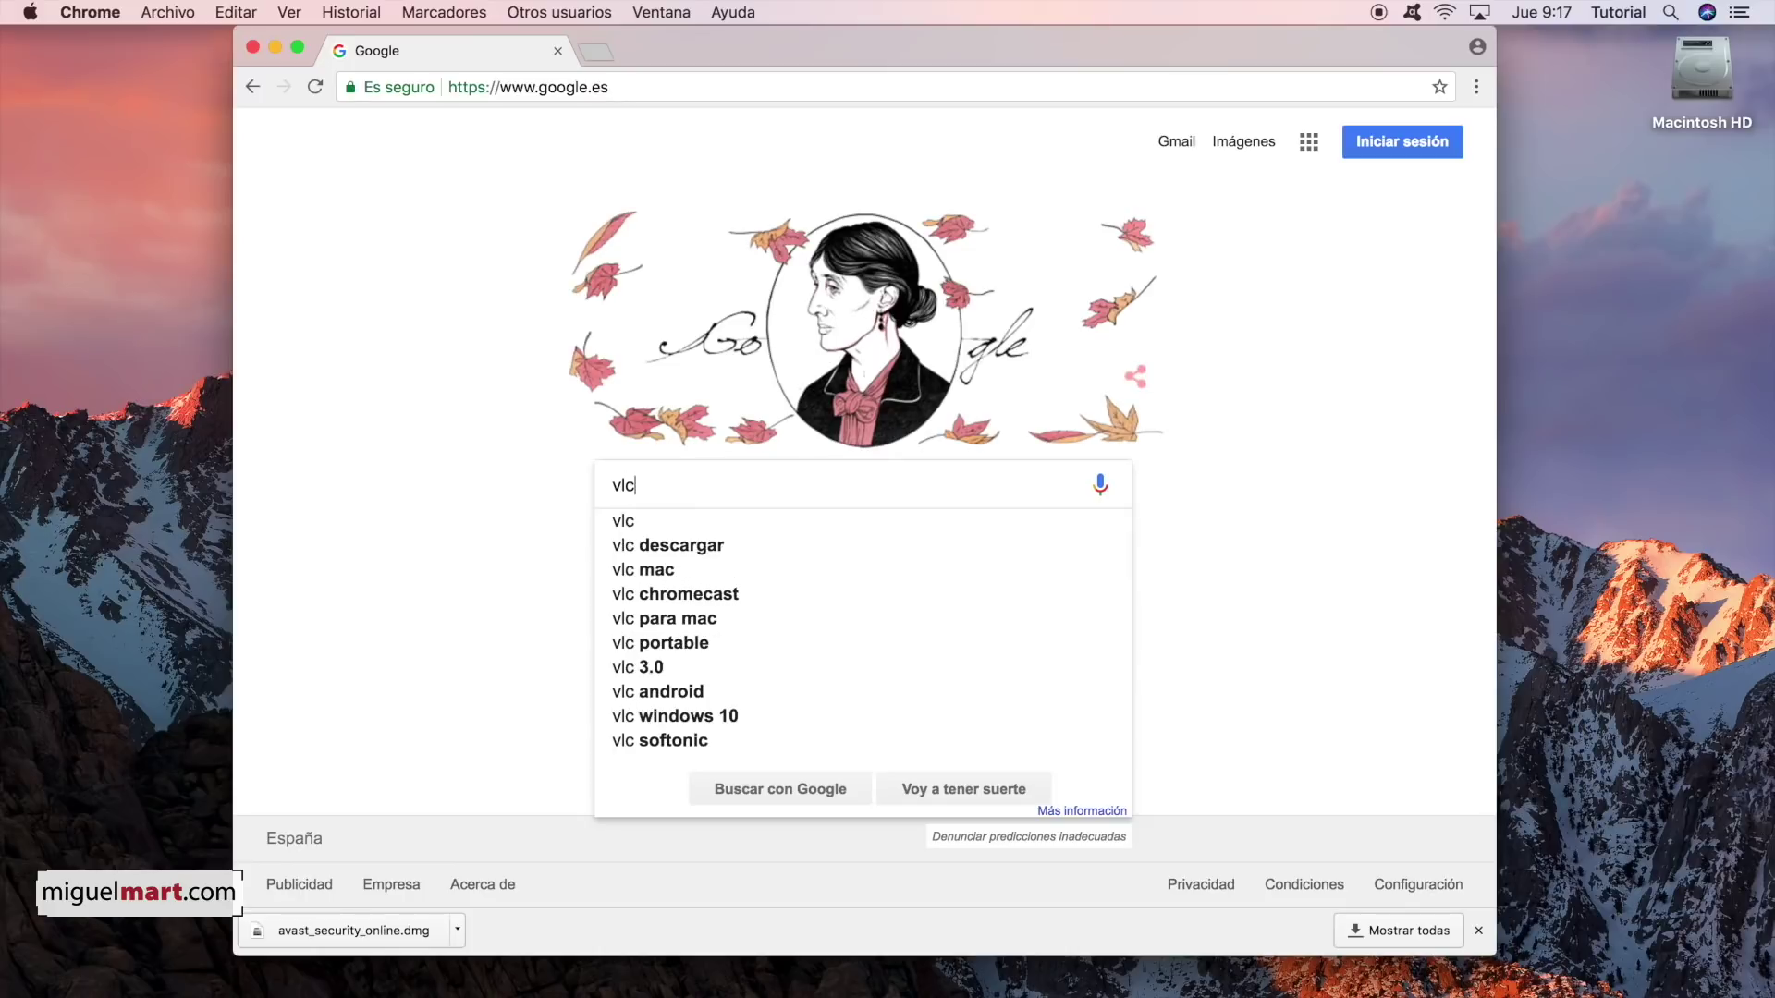
{"action": "type", "text": " mac"}
{"action": "key", "text": "Return"}
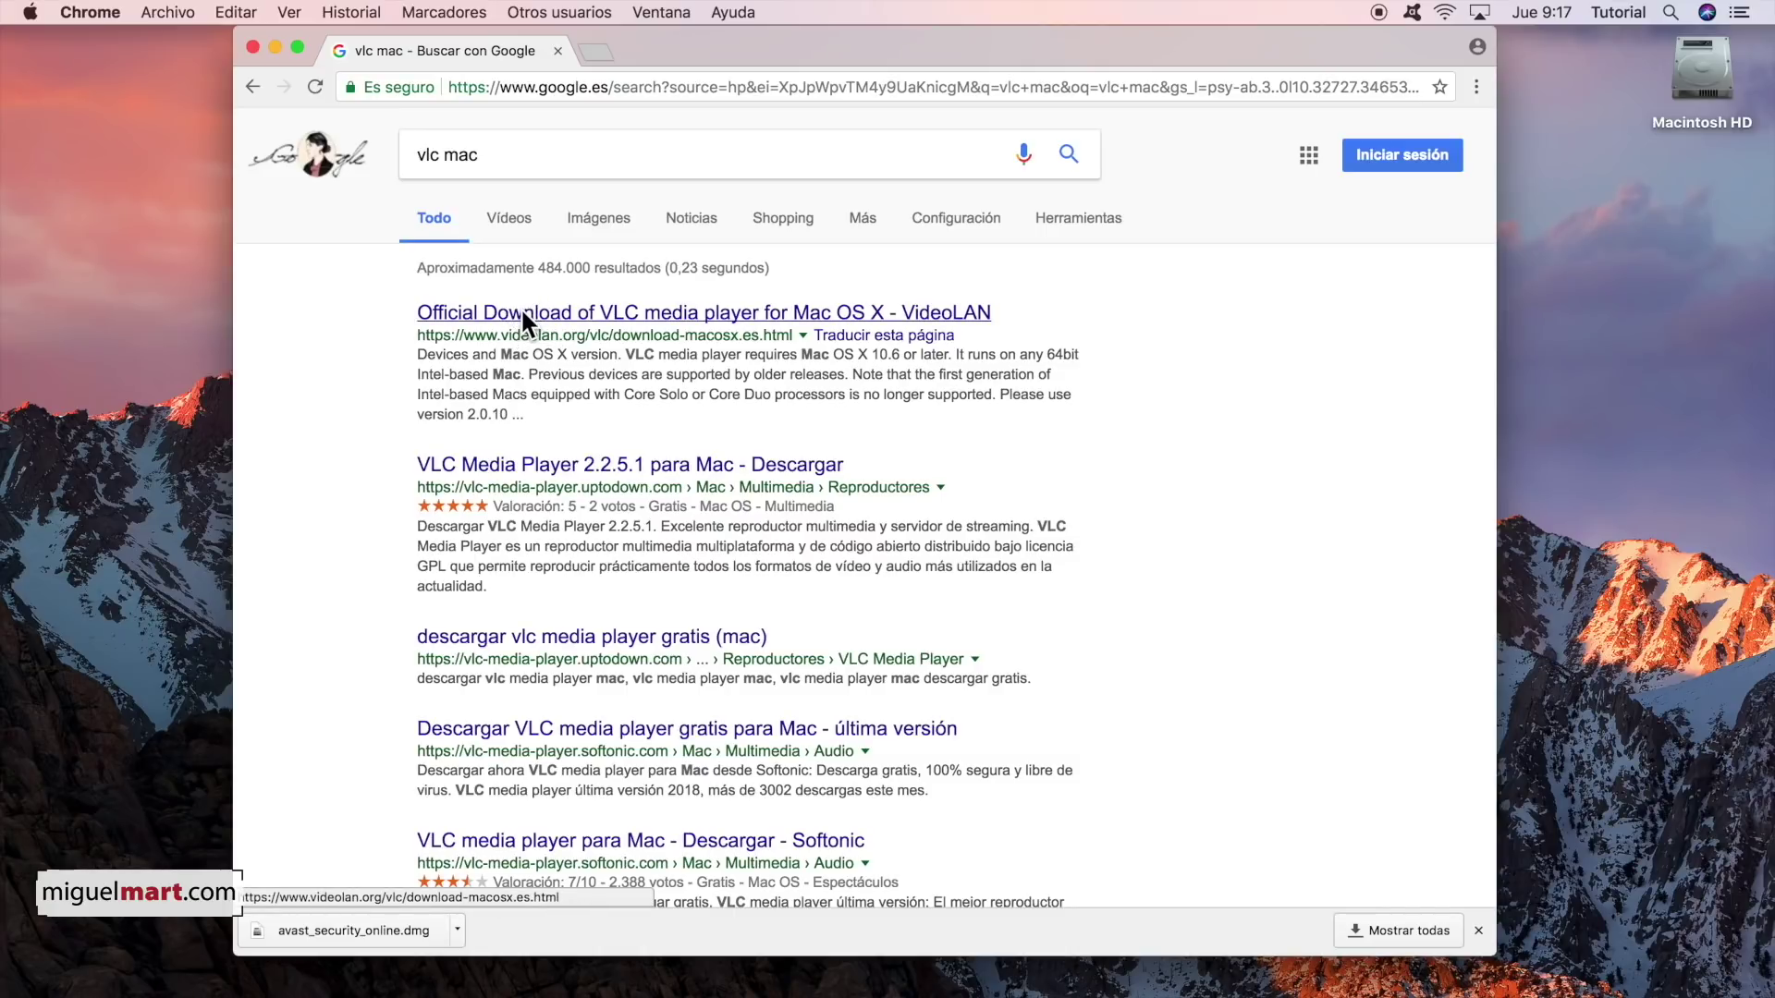
{"action": "left_click", "coordinate": [523, 315]}
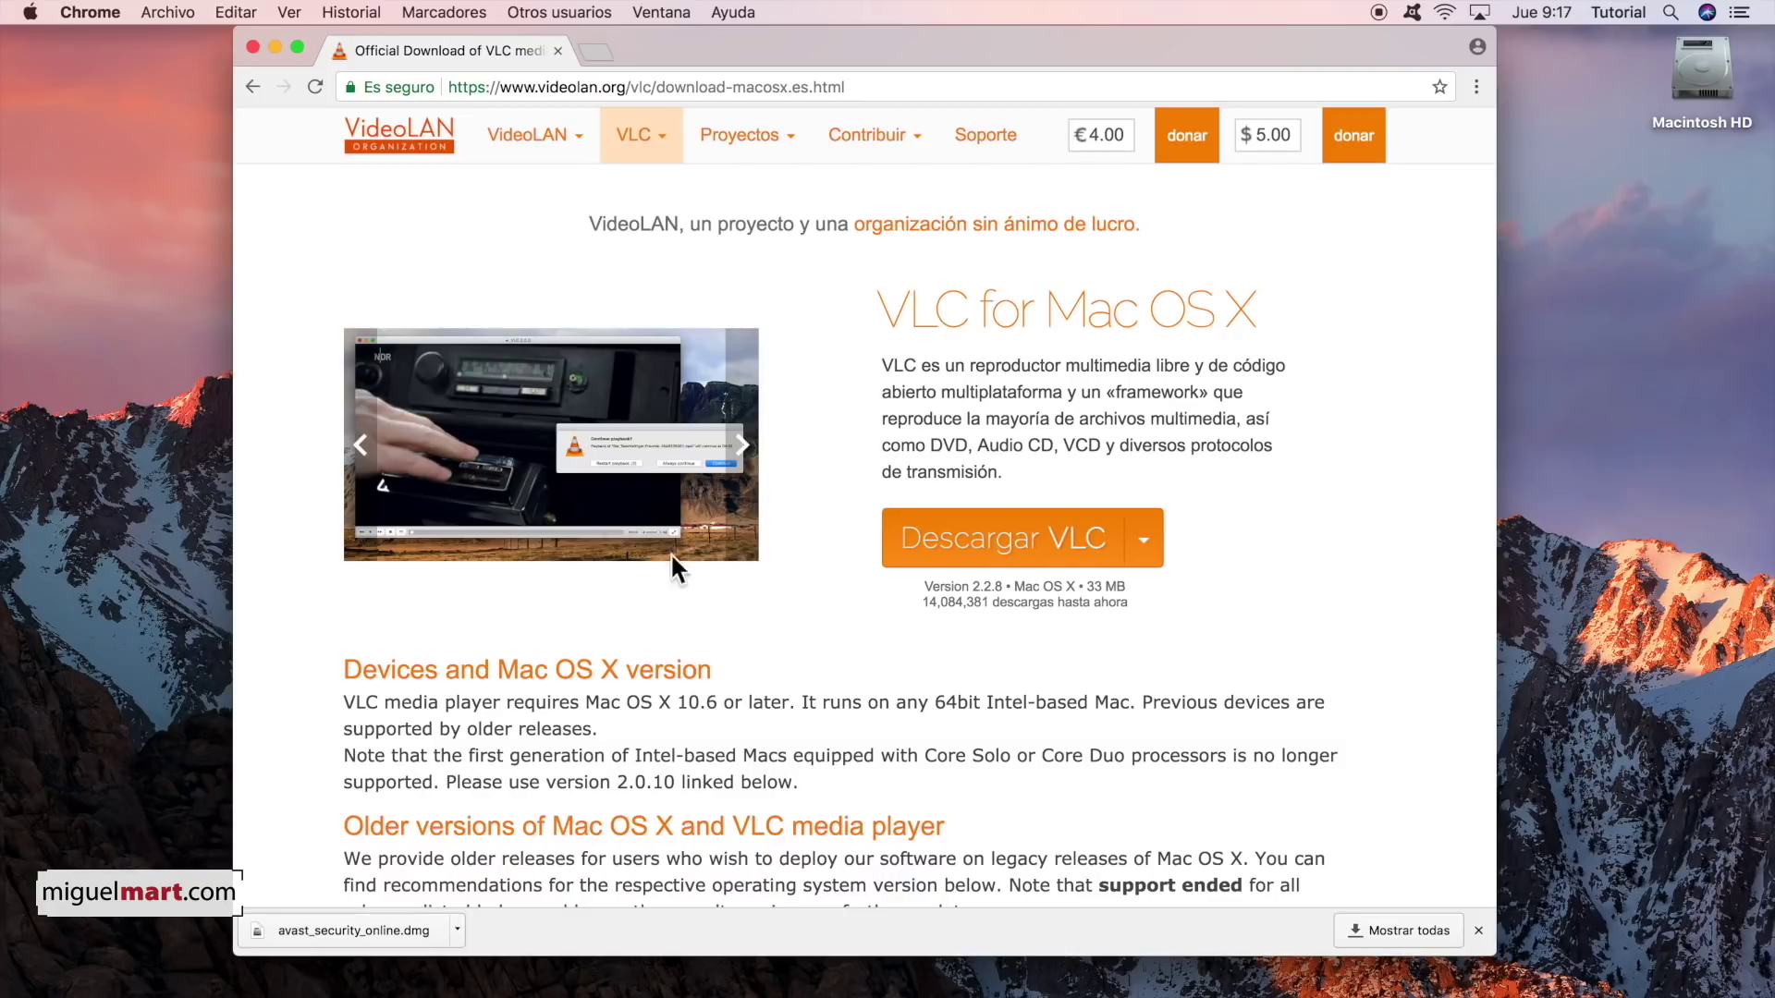
{"action": "left_click", "coordinate": [1009, 556]}
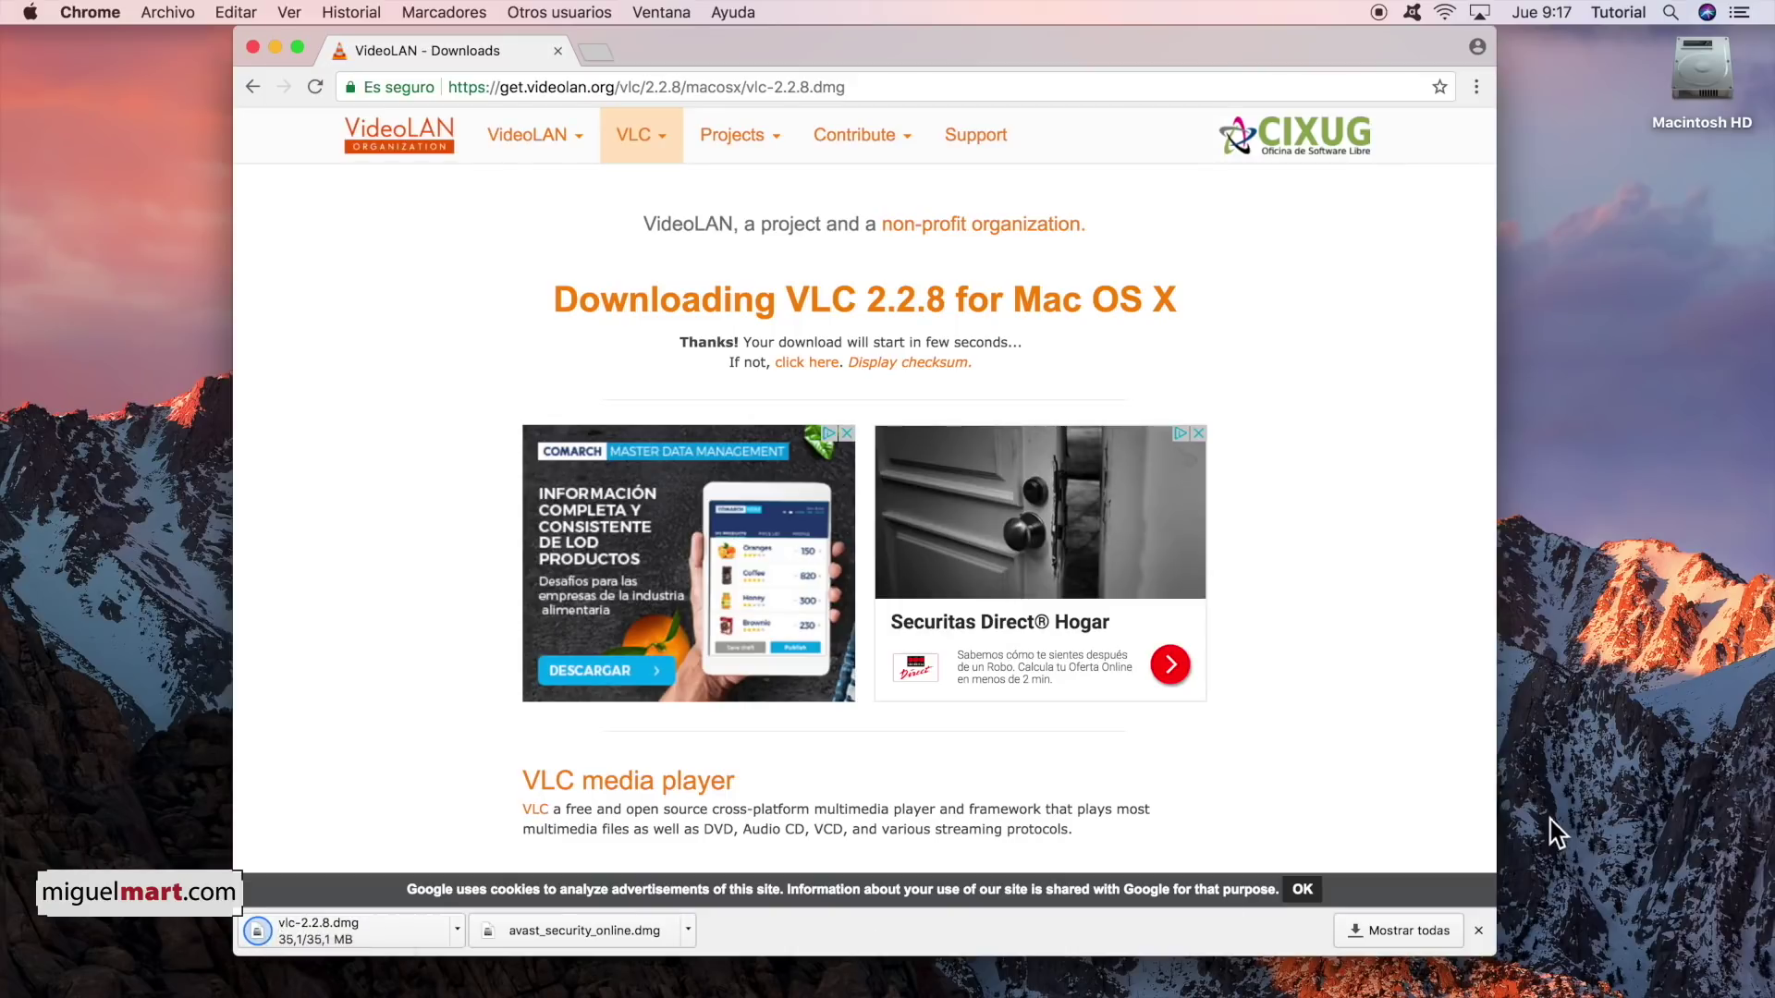
- Open vlc-2.2.8.dmg from the Descargas folder and try to copy VLC into the Applications folder
{"action": "left_click", "coordinate": [1474, 915]}
{"action": "left_click", "coordinate": [1570, 752]}
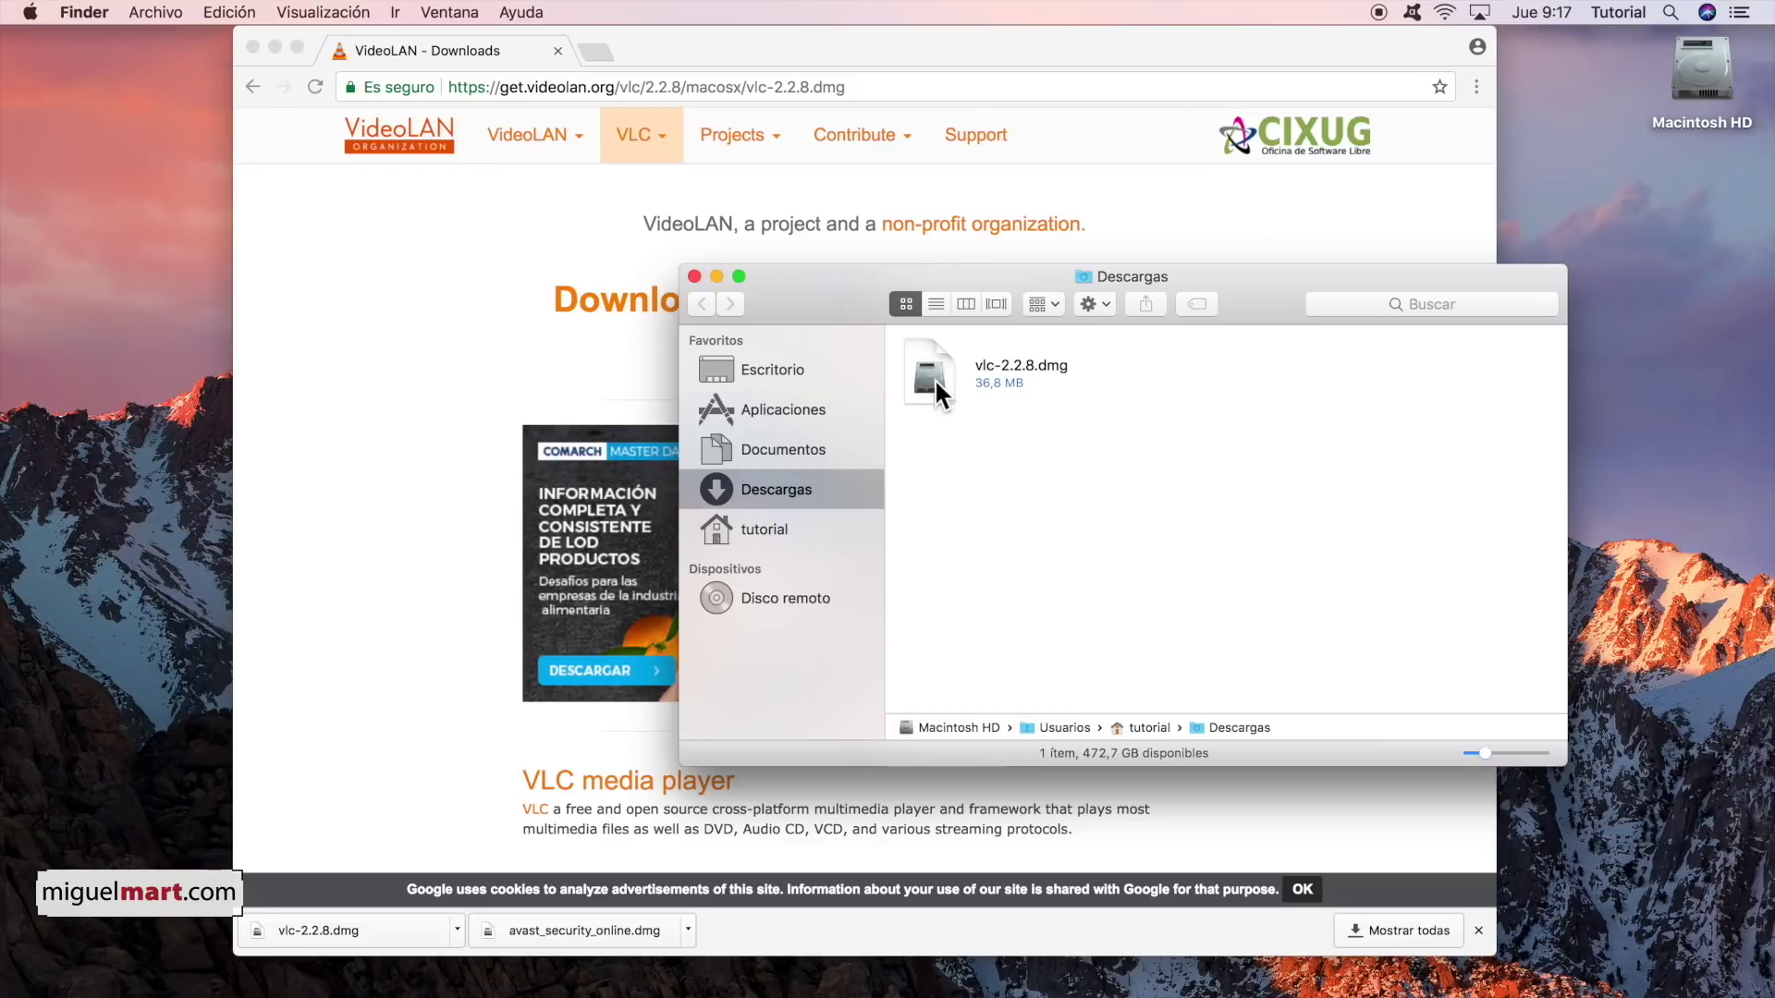
{"action": "double_click", "coordinate": [930, 375]}
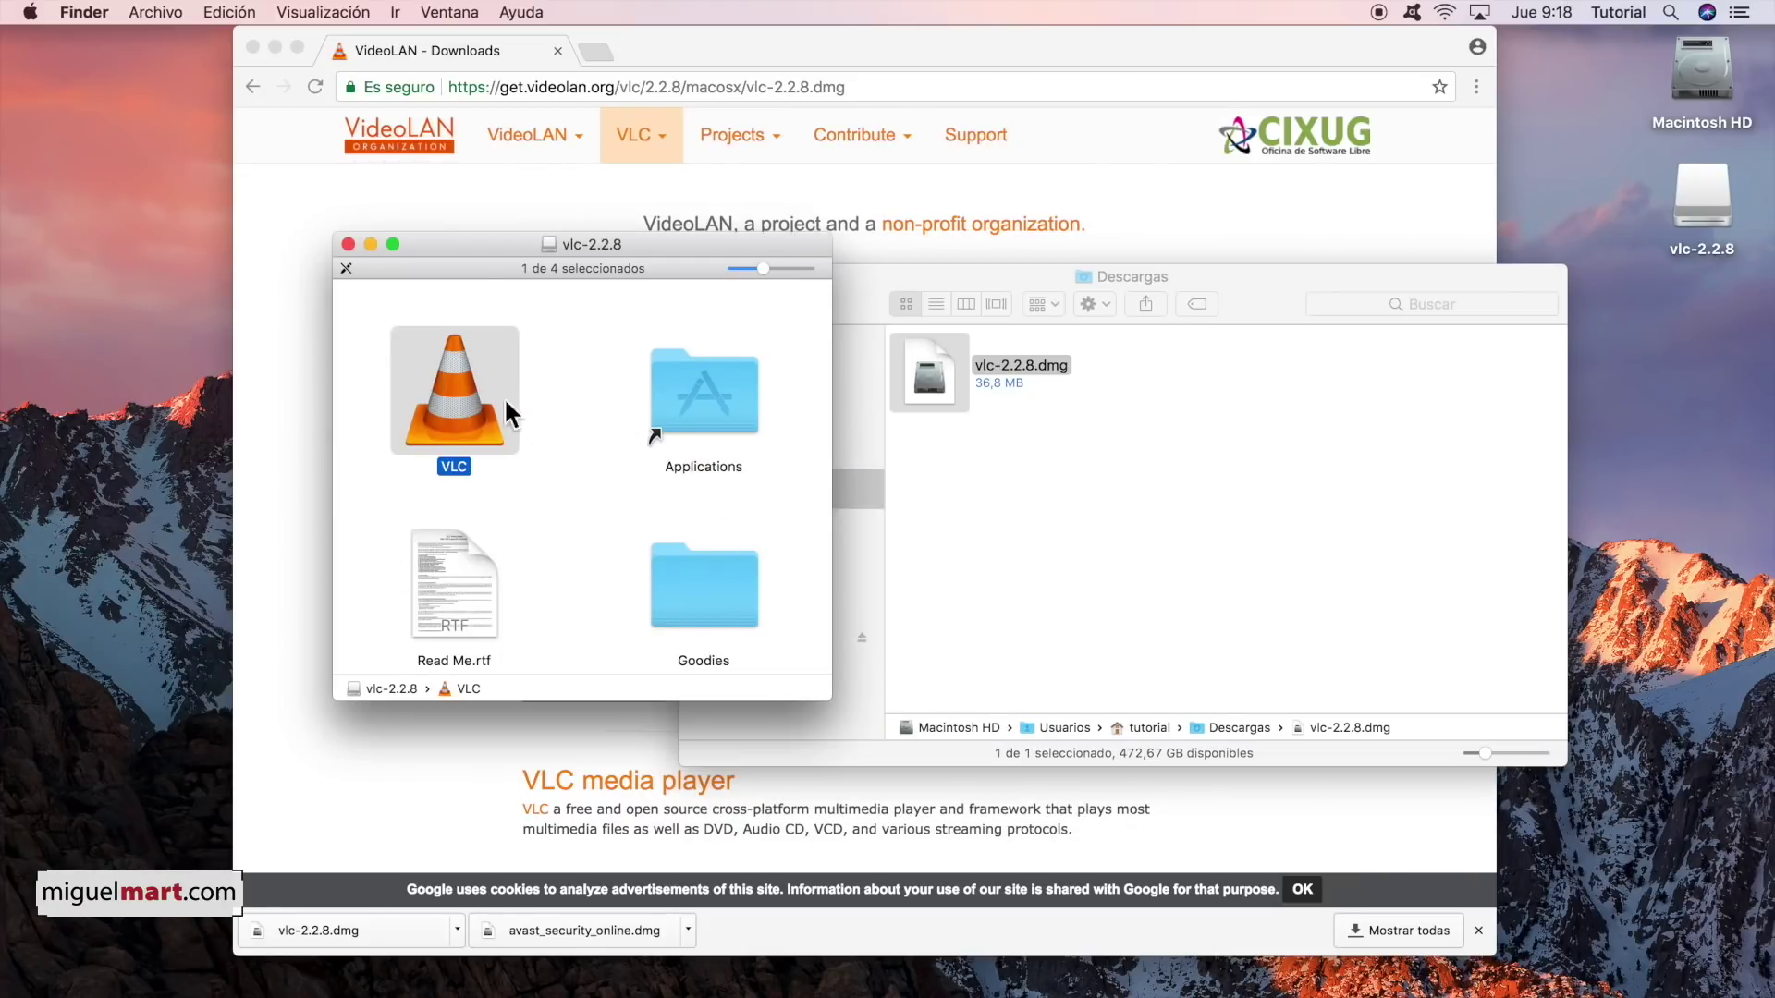
{"action": "left_click_drag", "start_coordinate": [441, 401], "coordinate": [601, 424]}
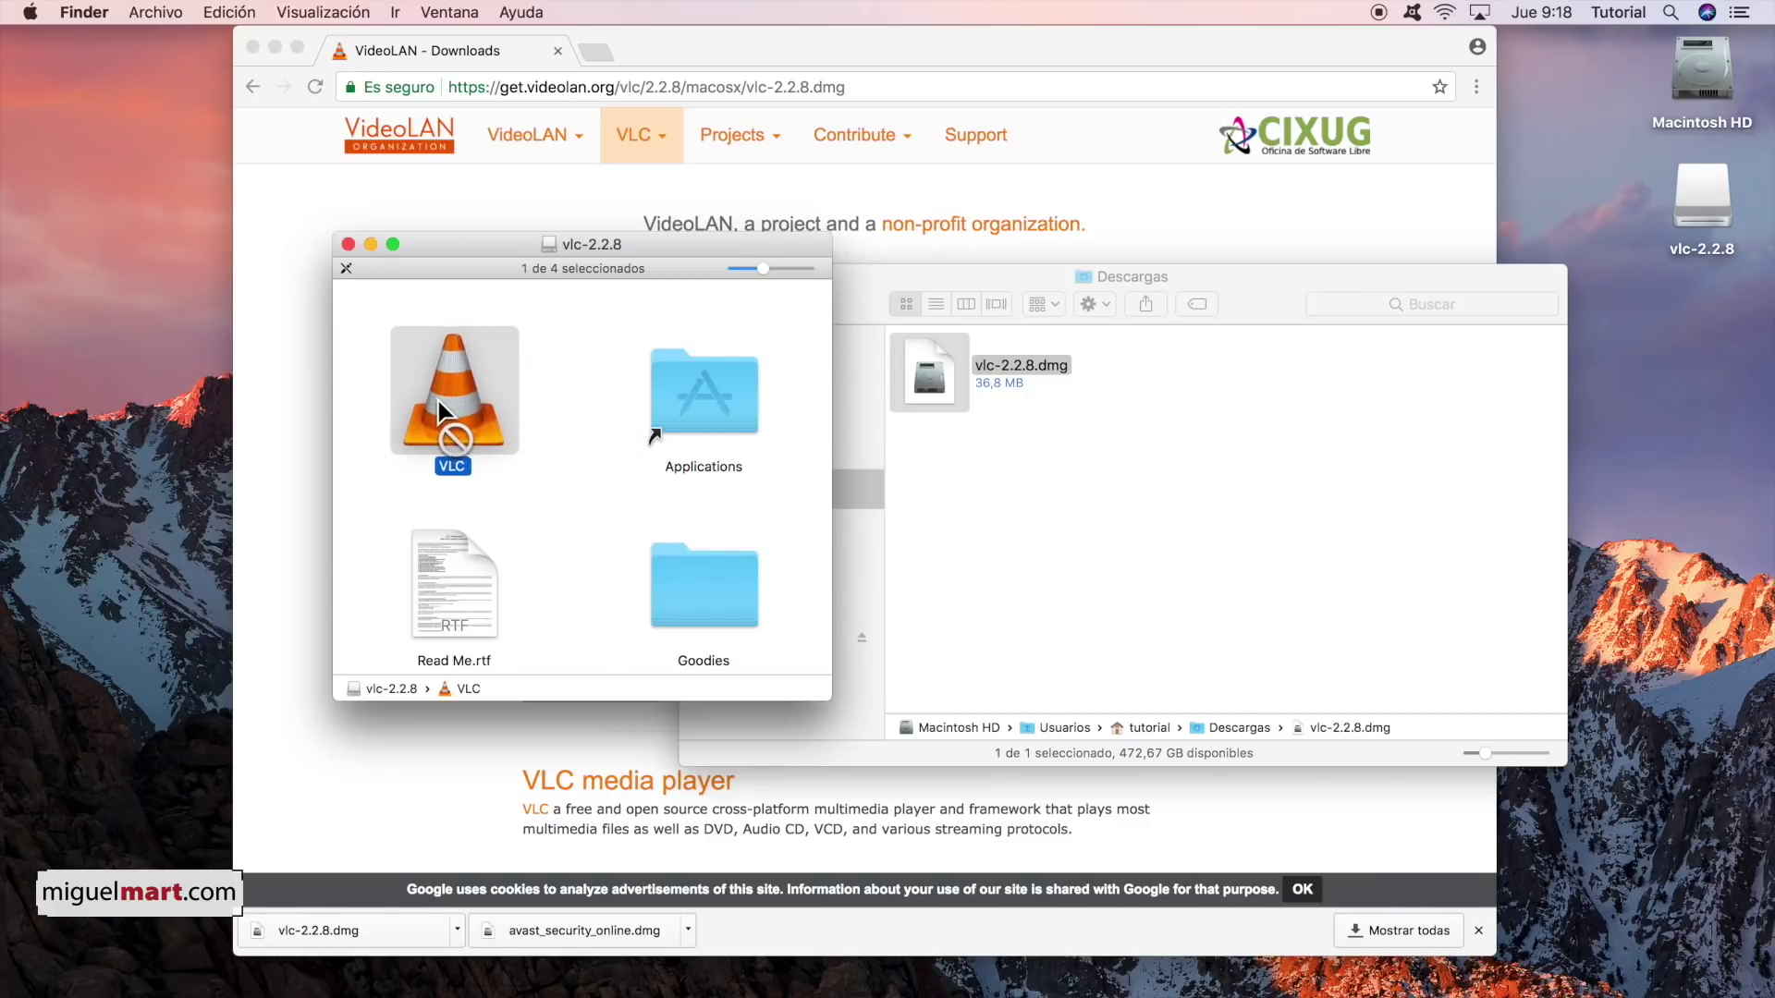
- Locate VLC in the Applications folder, then close that folder and the vlc-2.2.8 disk image window
{"action": "double_click", "coordinate": [697, 391]}
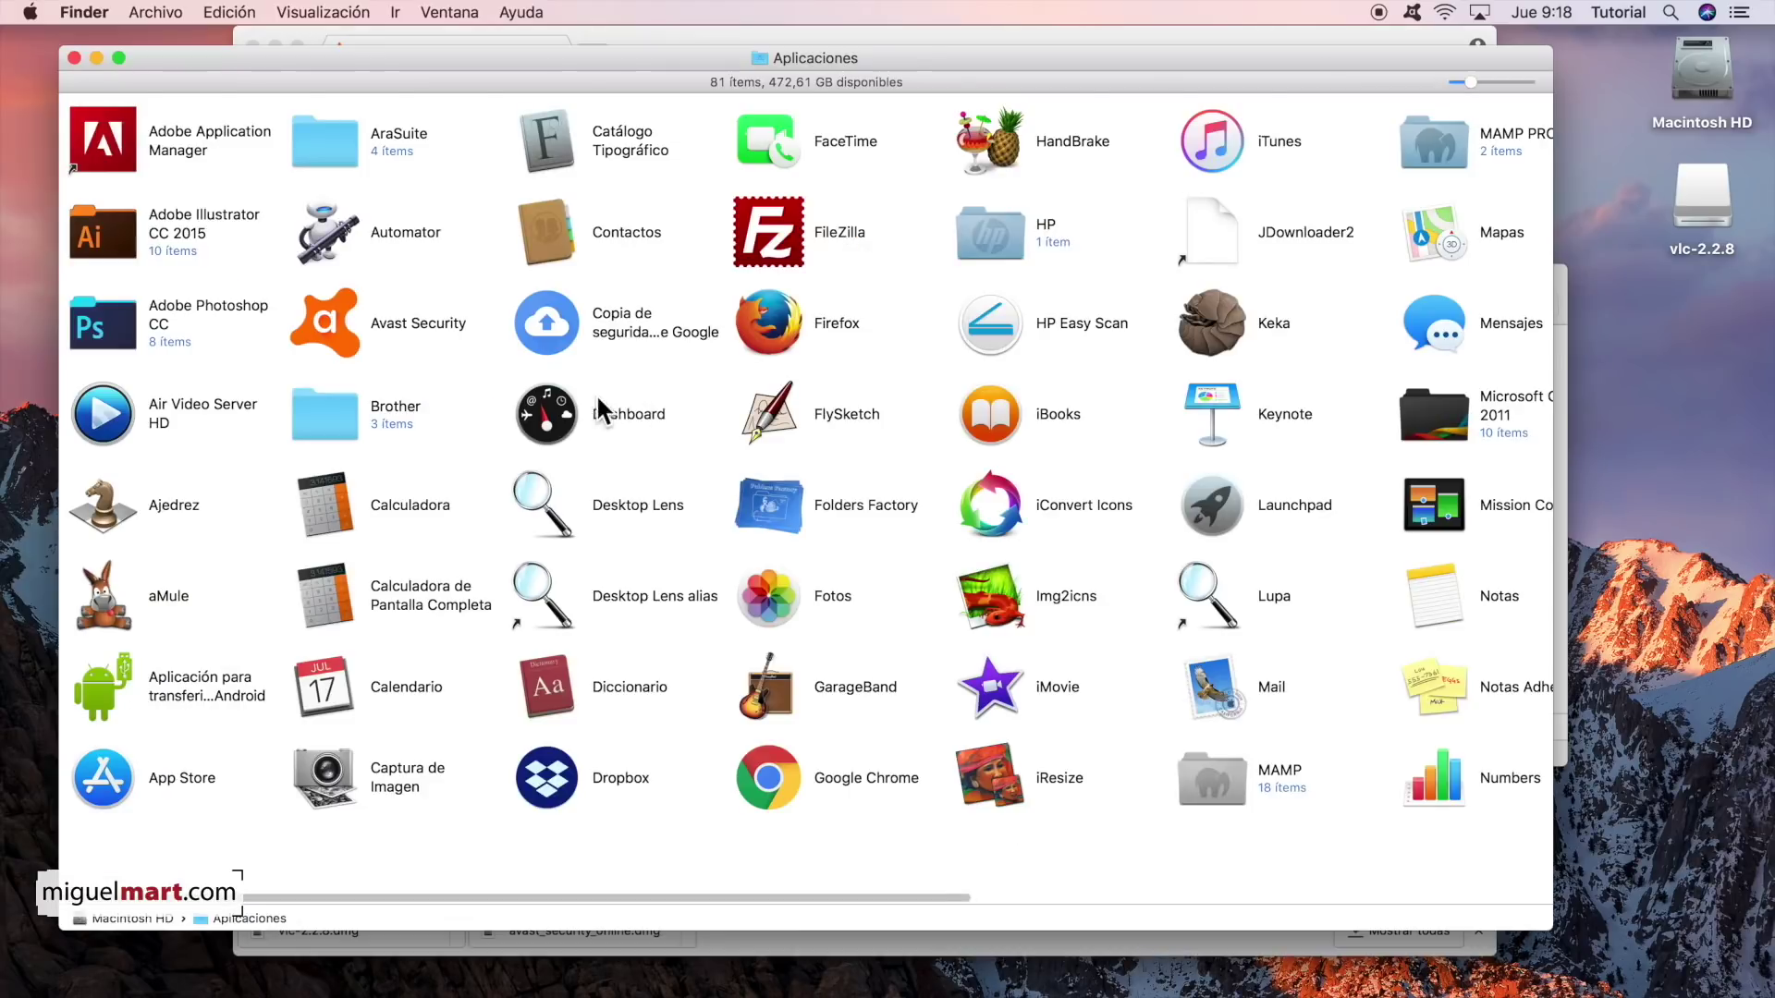
{"action": "scroll", "coordinate": [932, 575], "scroll_direction": "right", "scroll_amount": 10}
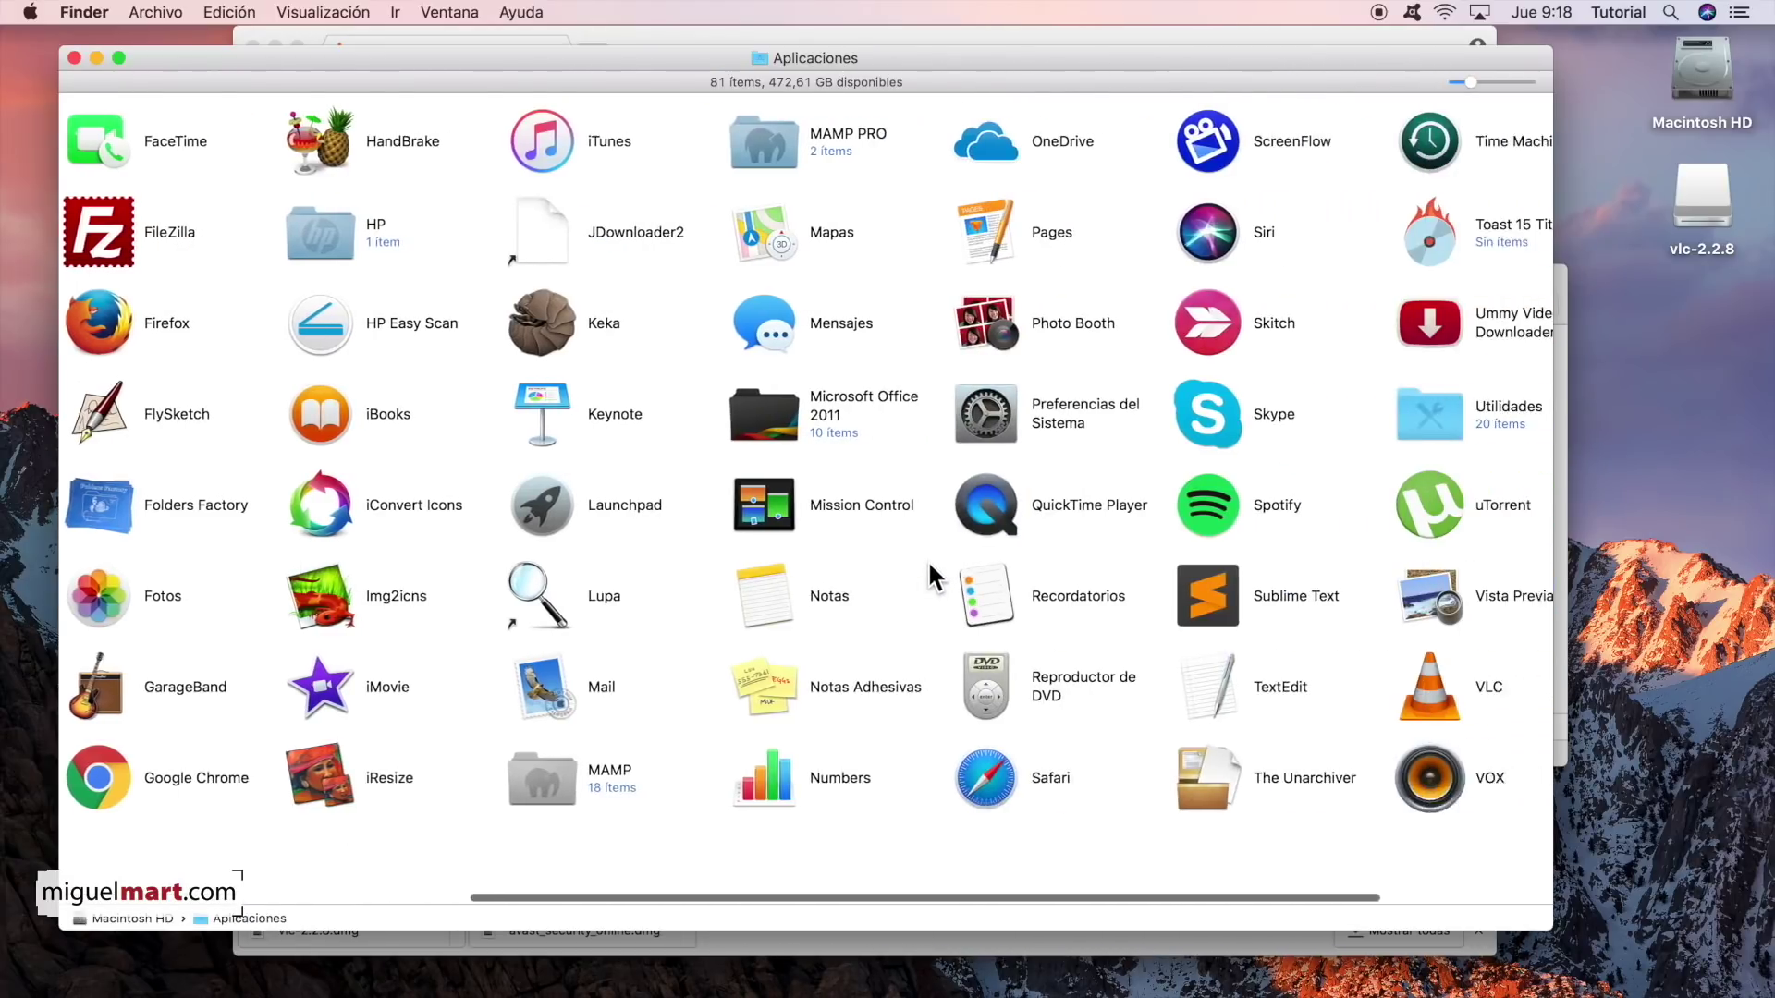
{"action": "left_click", "coordinate": [1239, 703]}
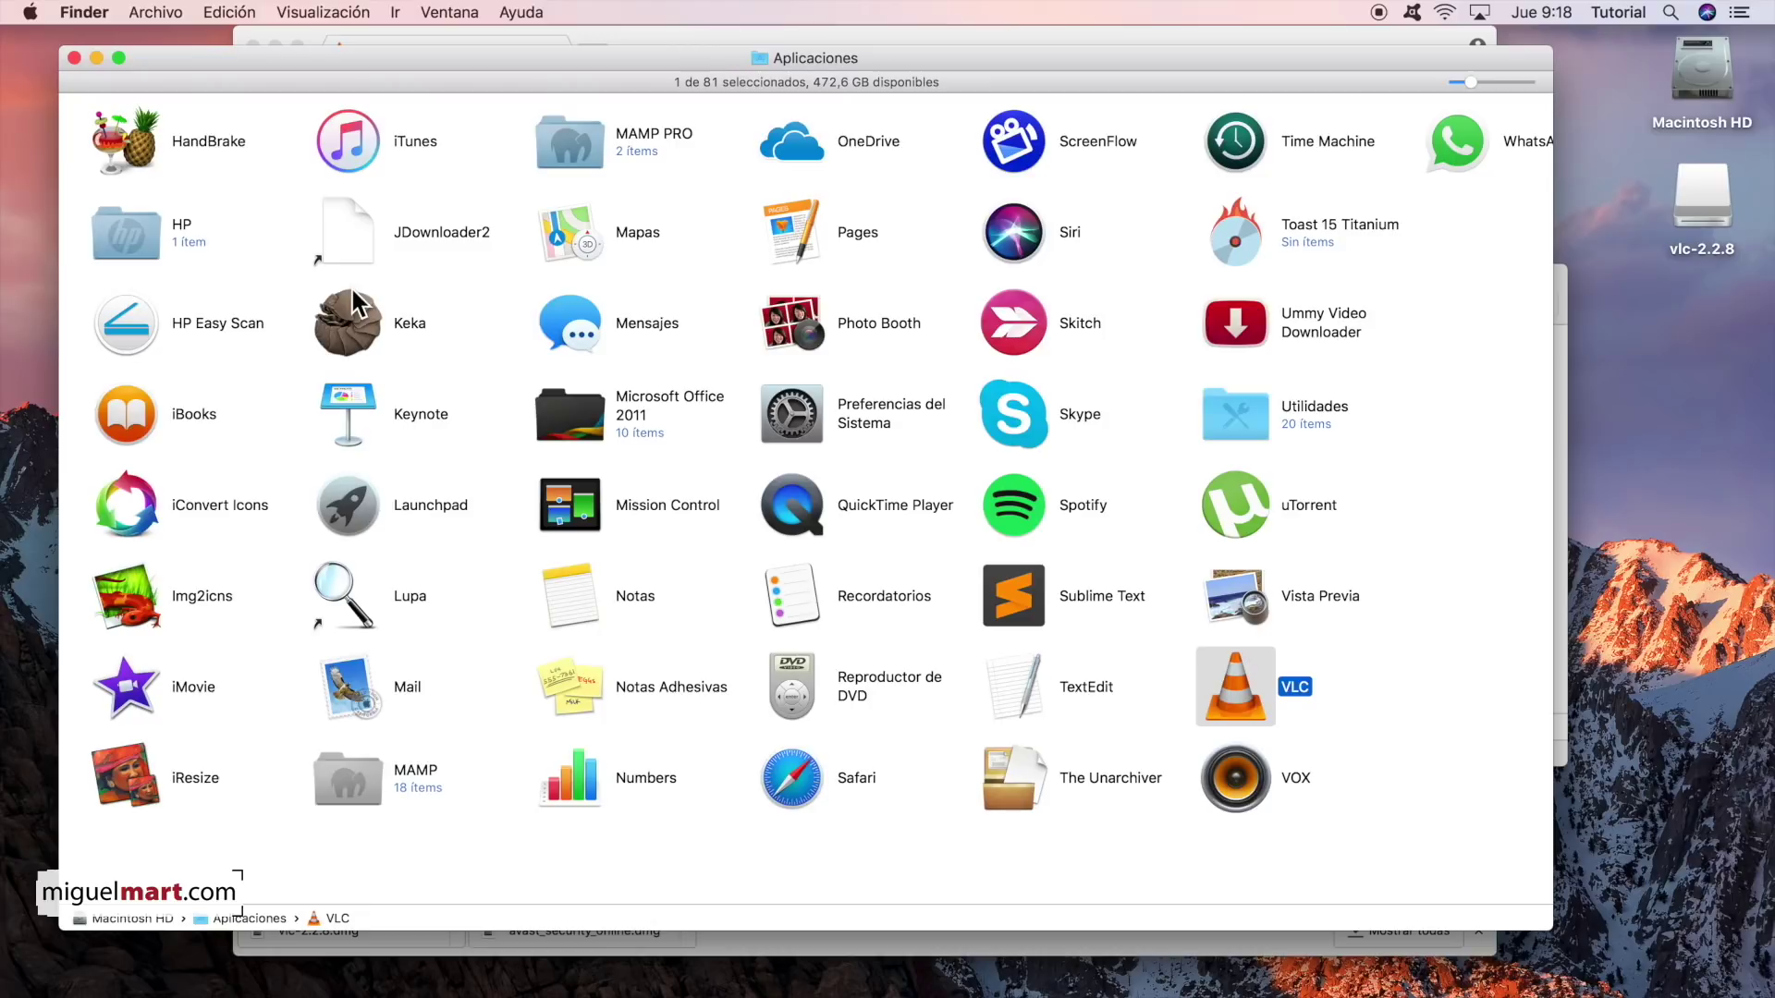
{"action": "left_click", "coordinate": [74, 57]}
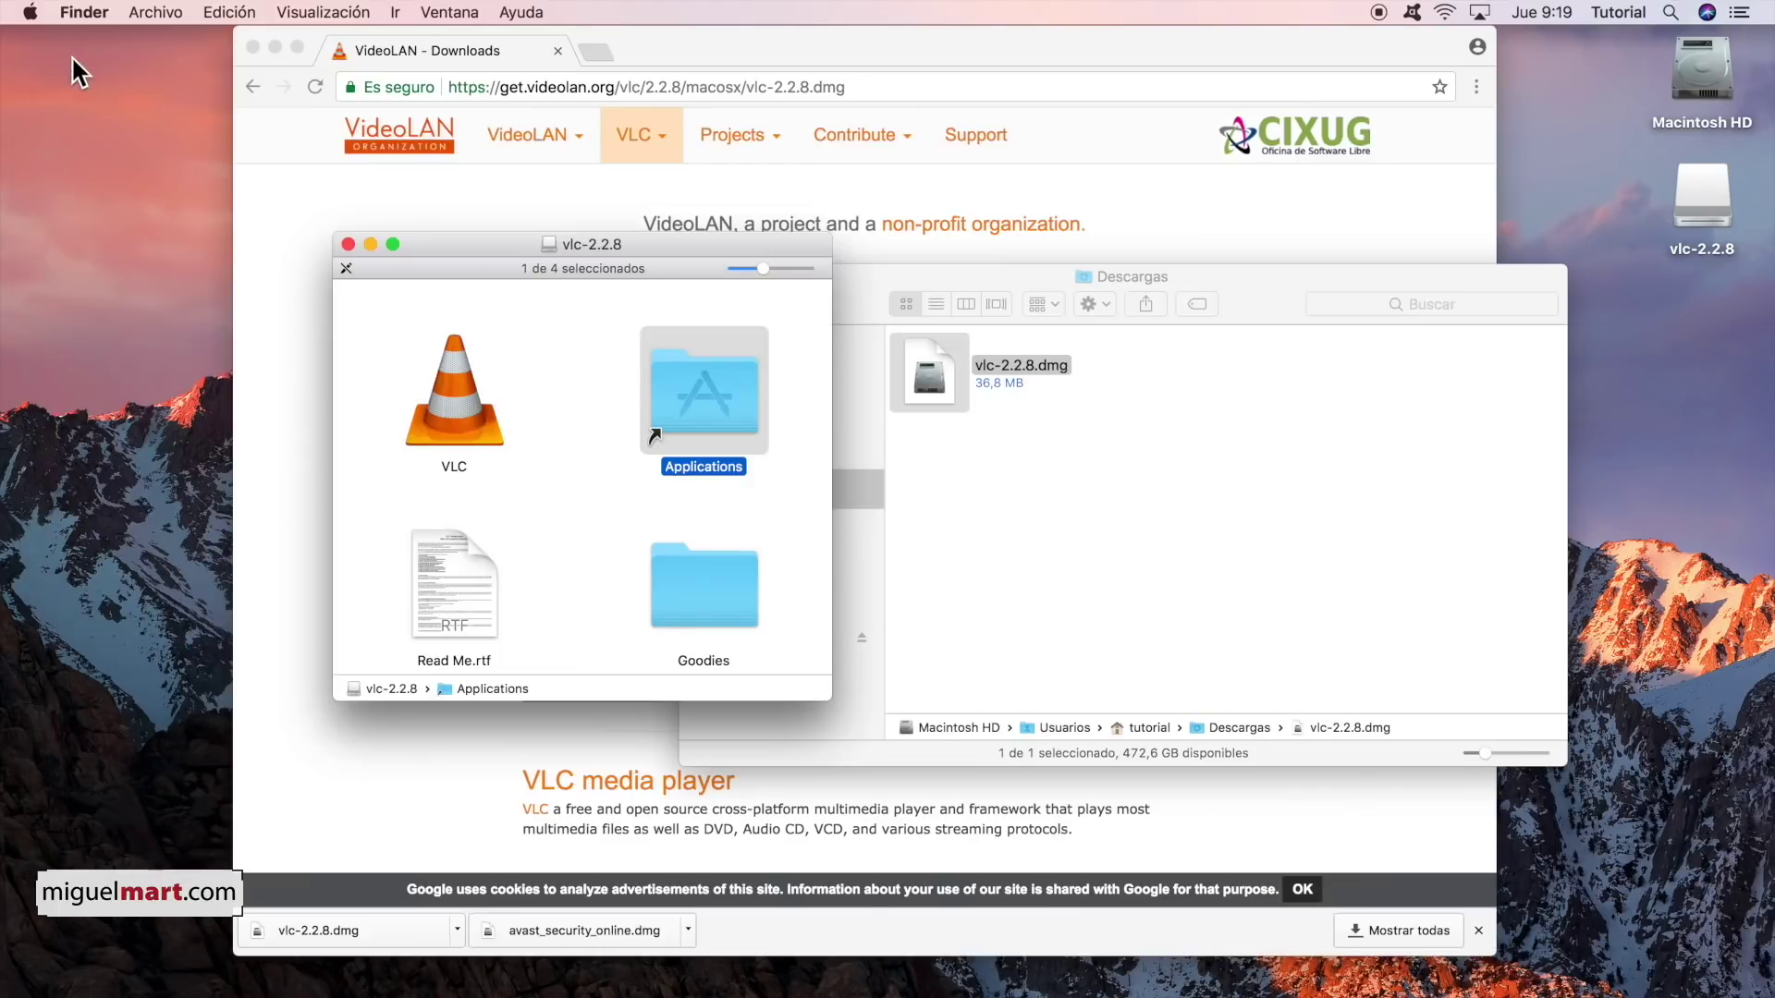
{"action": "left_click", "coordinate": [348, 244]}
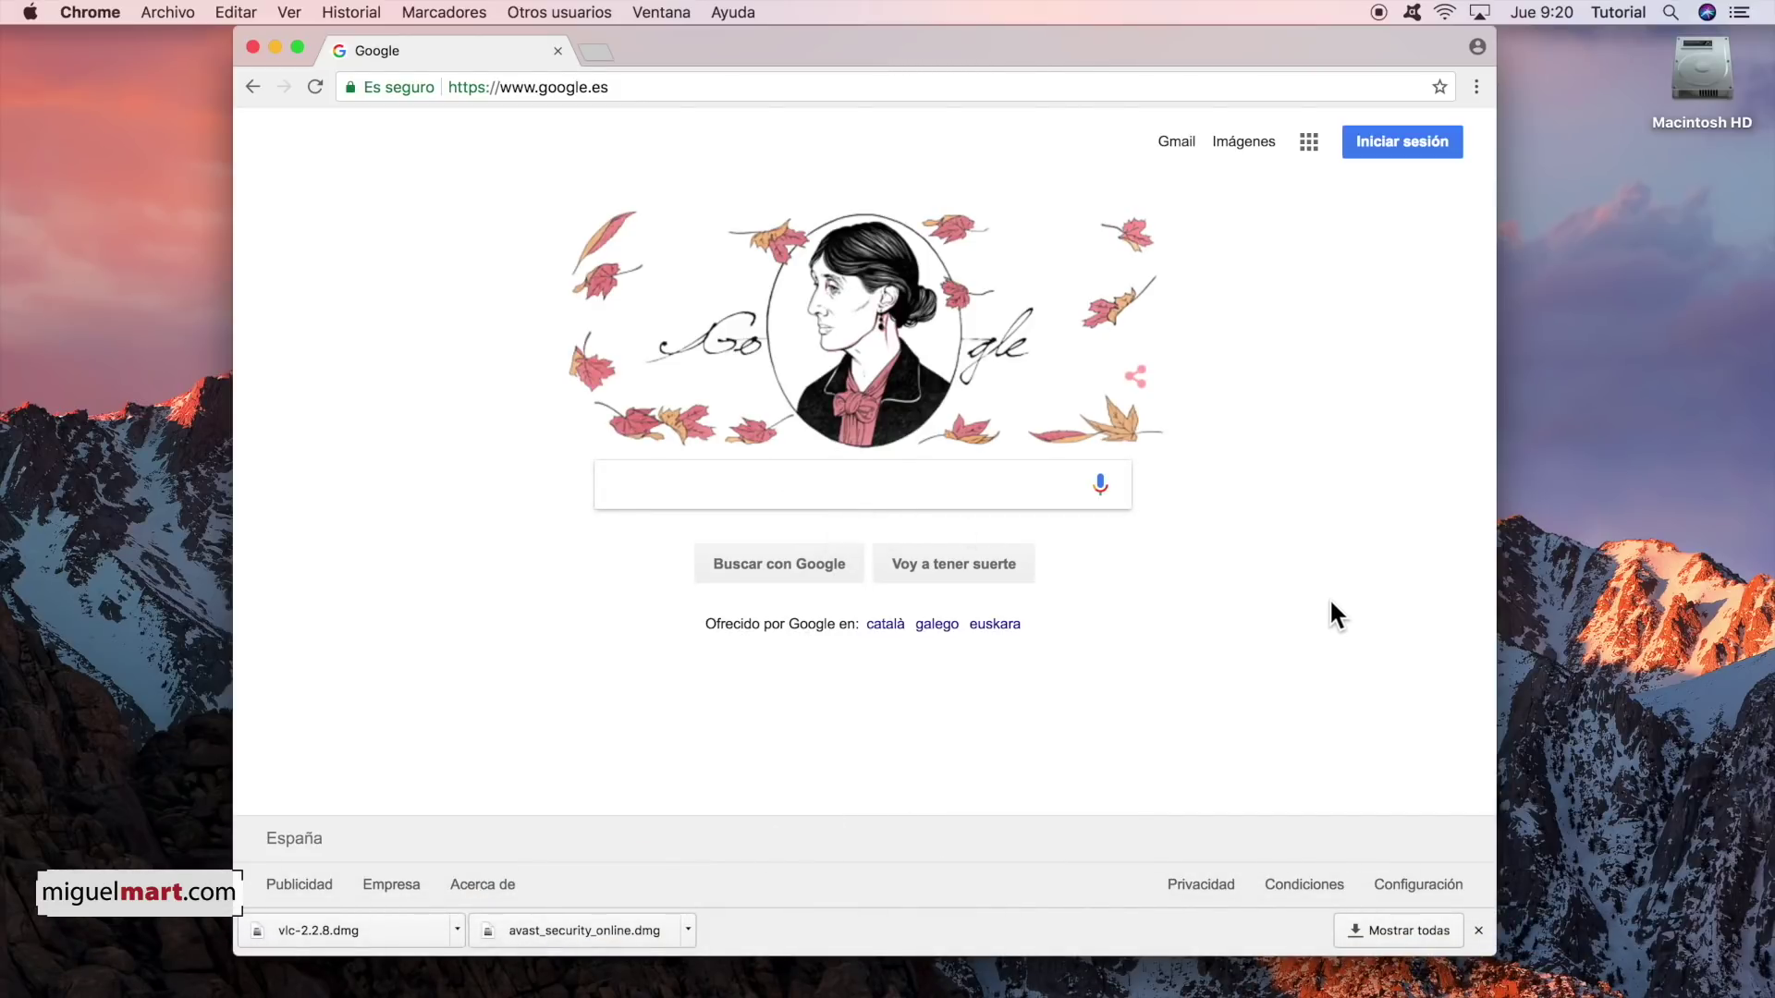
- Search Google for "hand braker" and download HandBrake 1.0.7 for Mac from handbrake.fr
{"action": "left_click", "coordinate": [787, 492]}
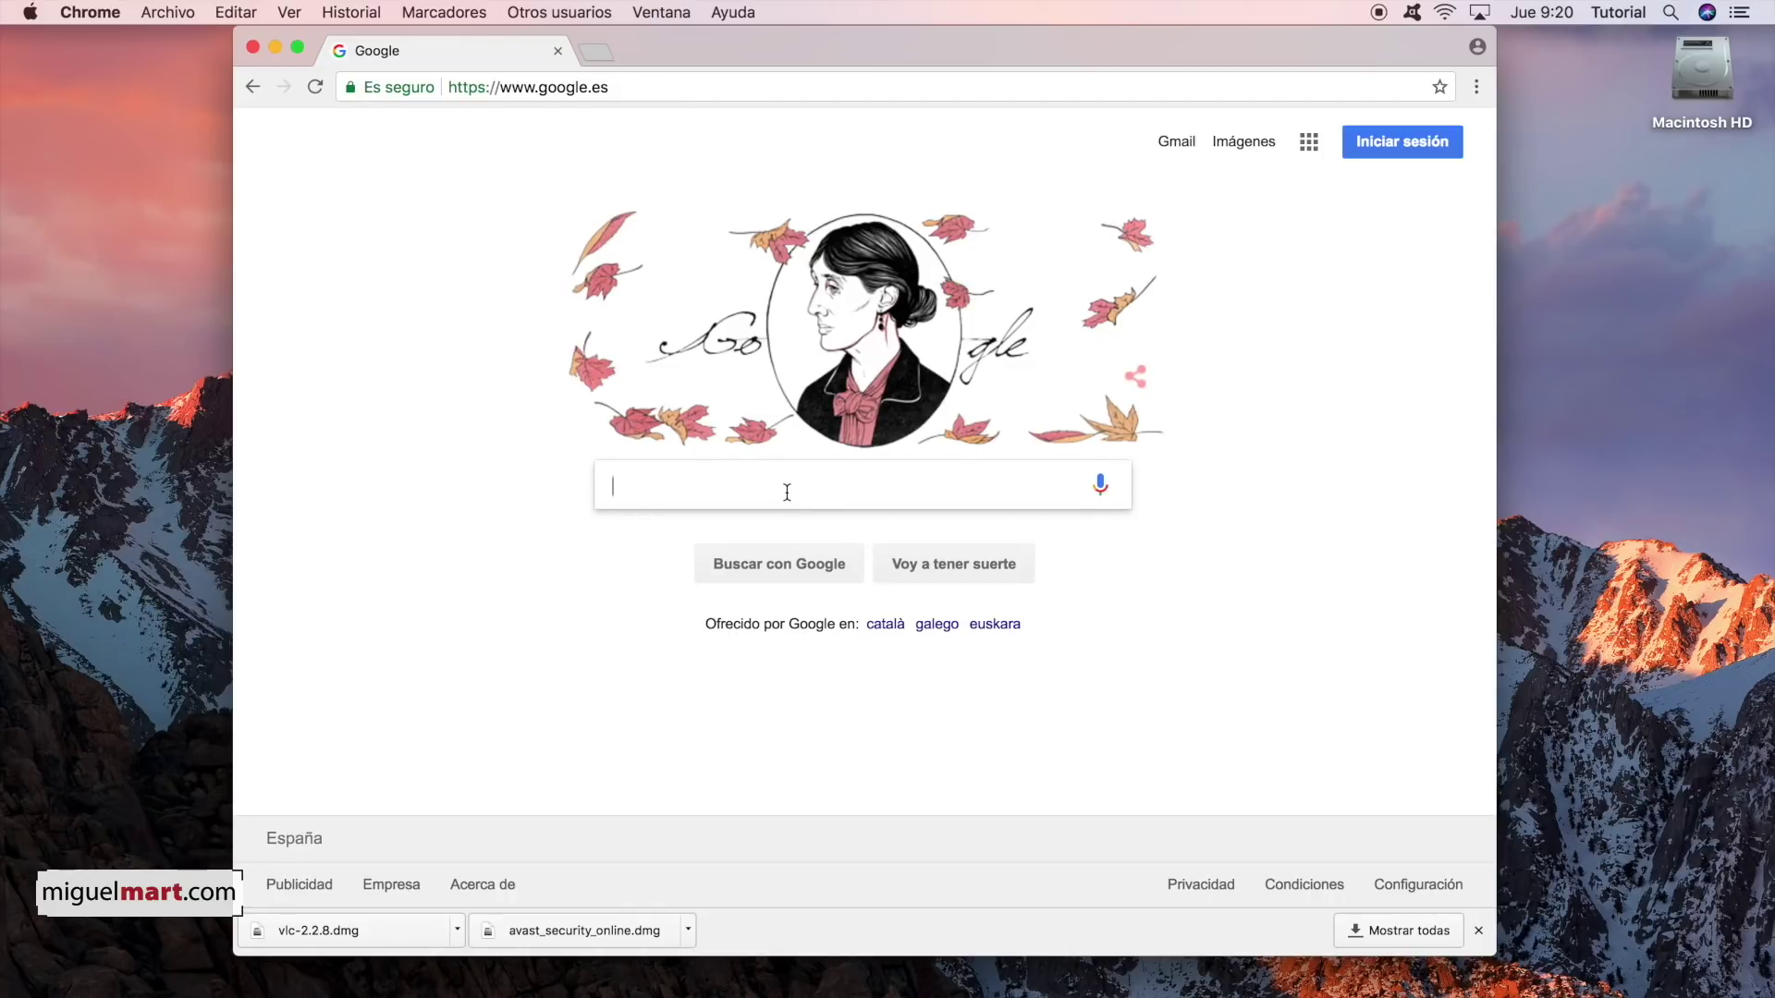
{"action": "type", "text": "hand braker"}
{"action": "key", "text": "Return"}
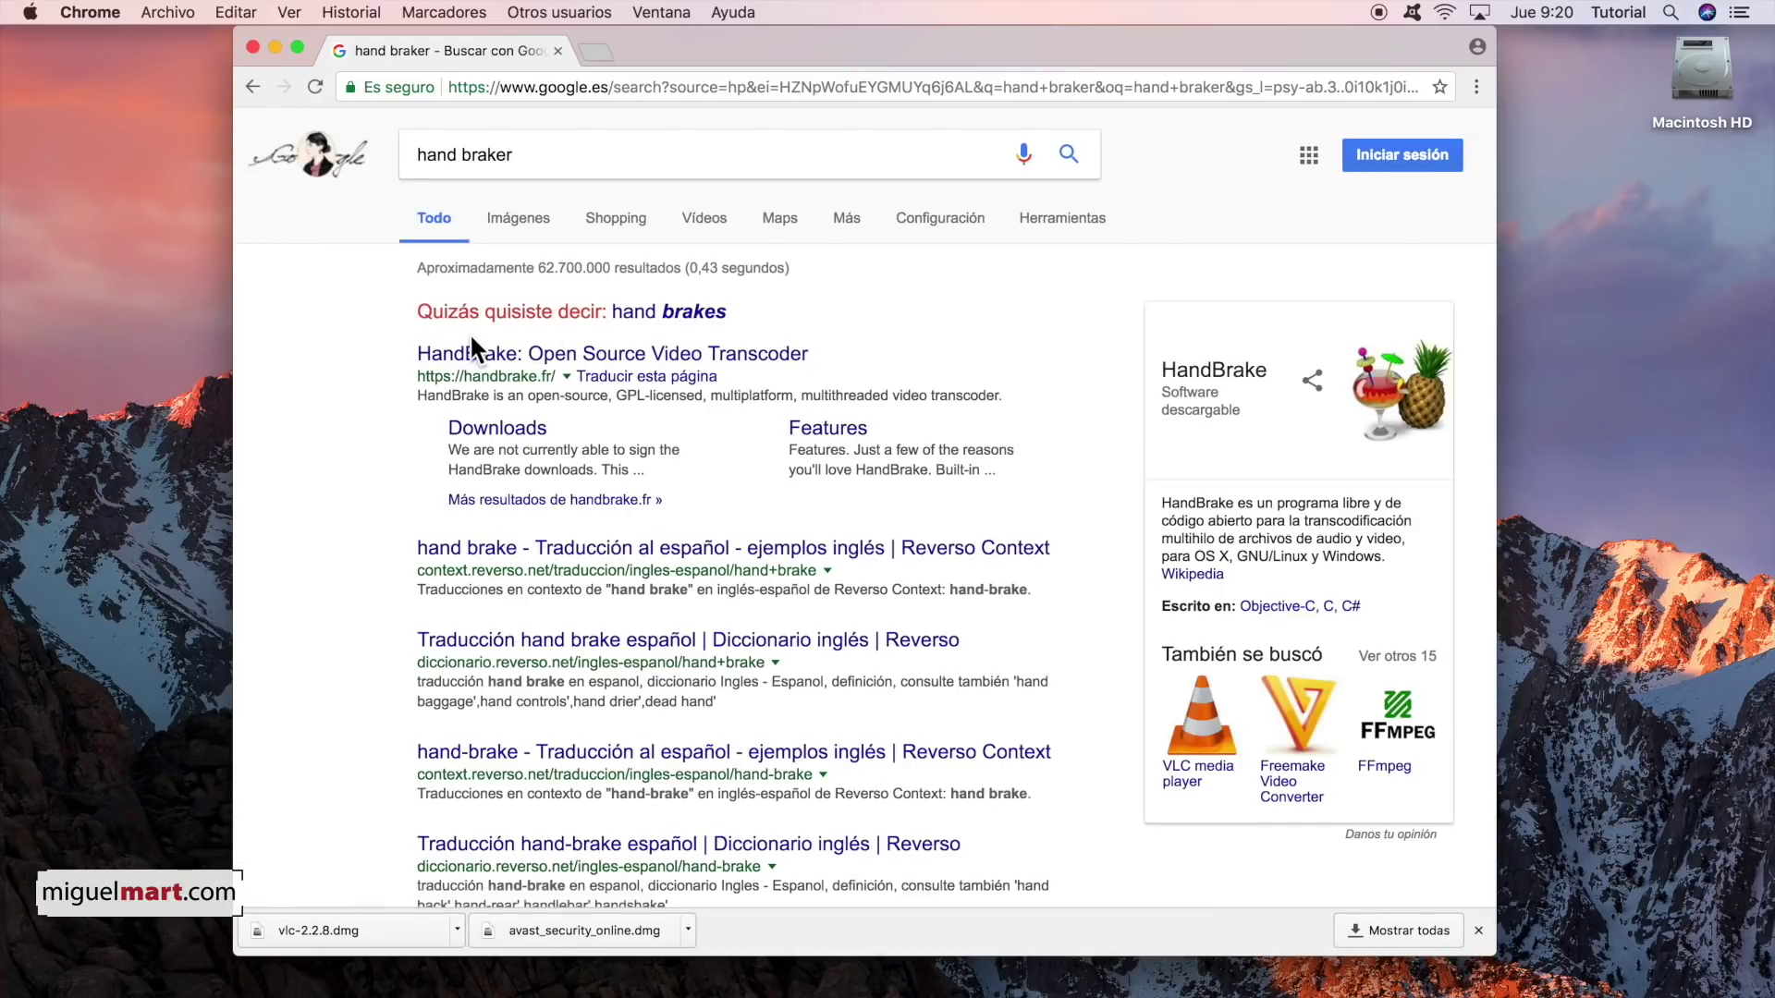
{"action": "left_click", "coordinate": [547, 357]}
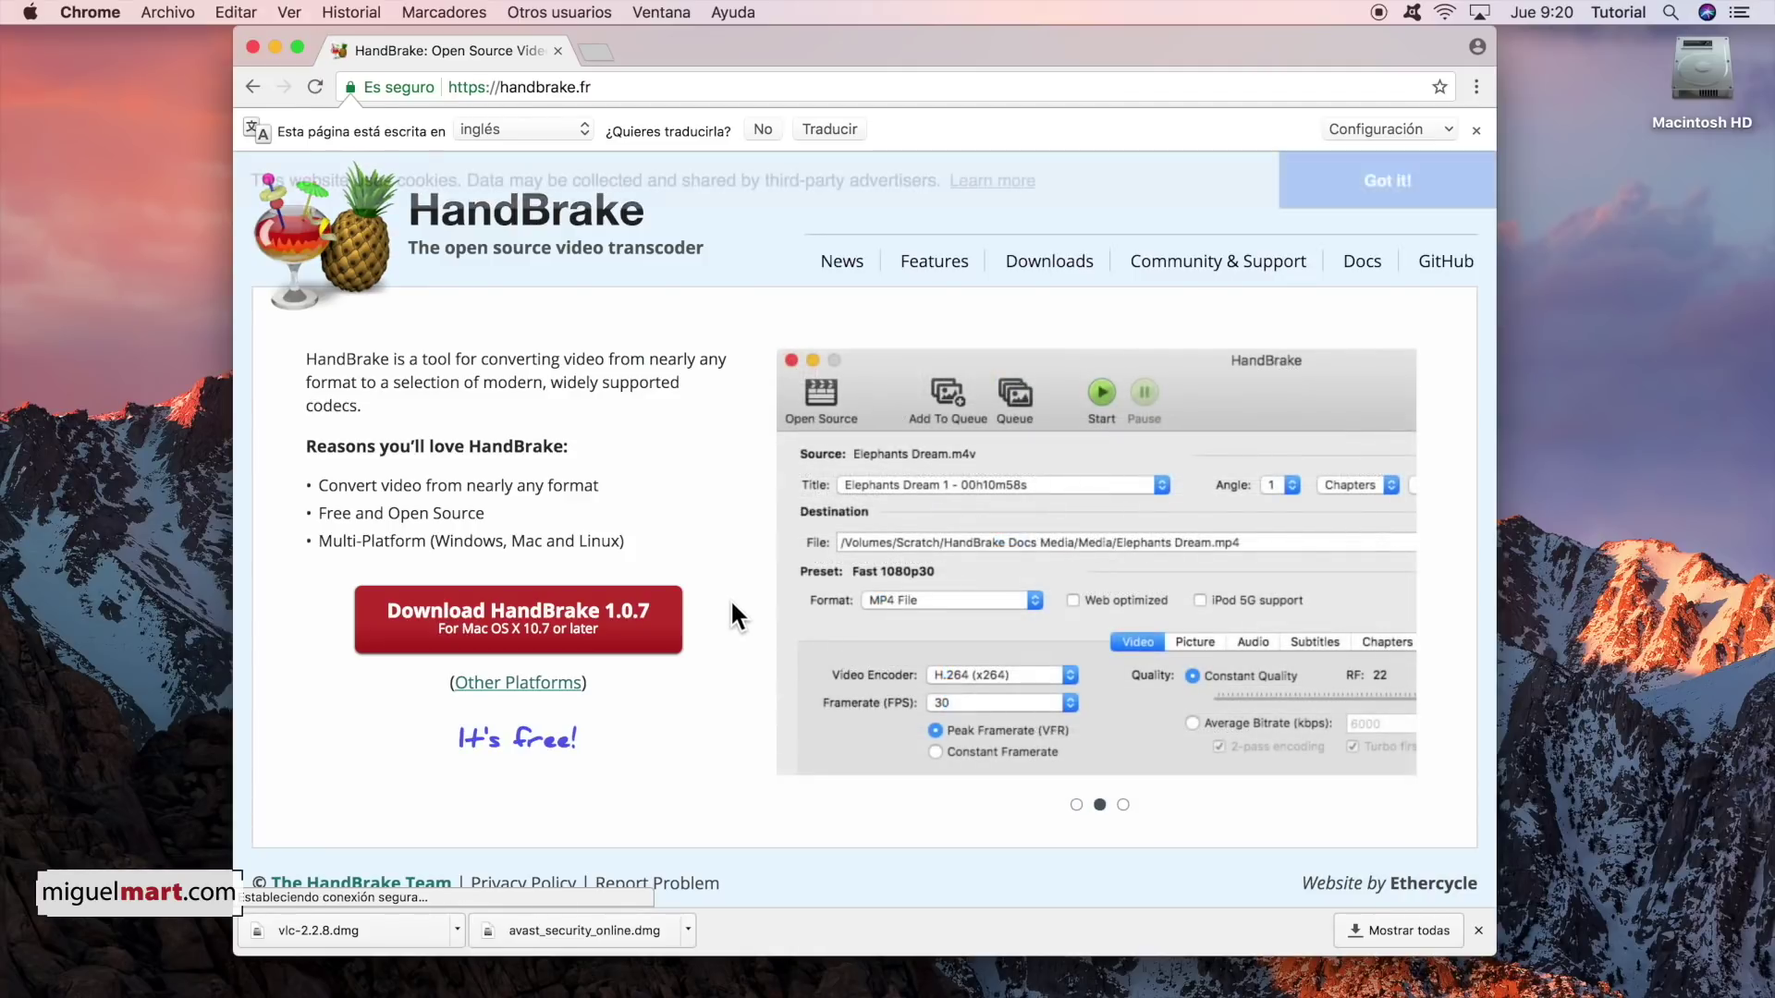
{"action": "left_click", "coordinate": [500, 618]}
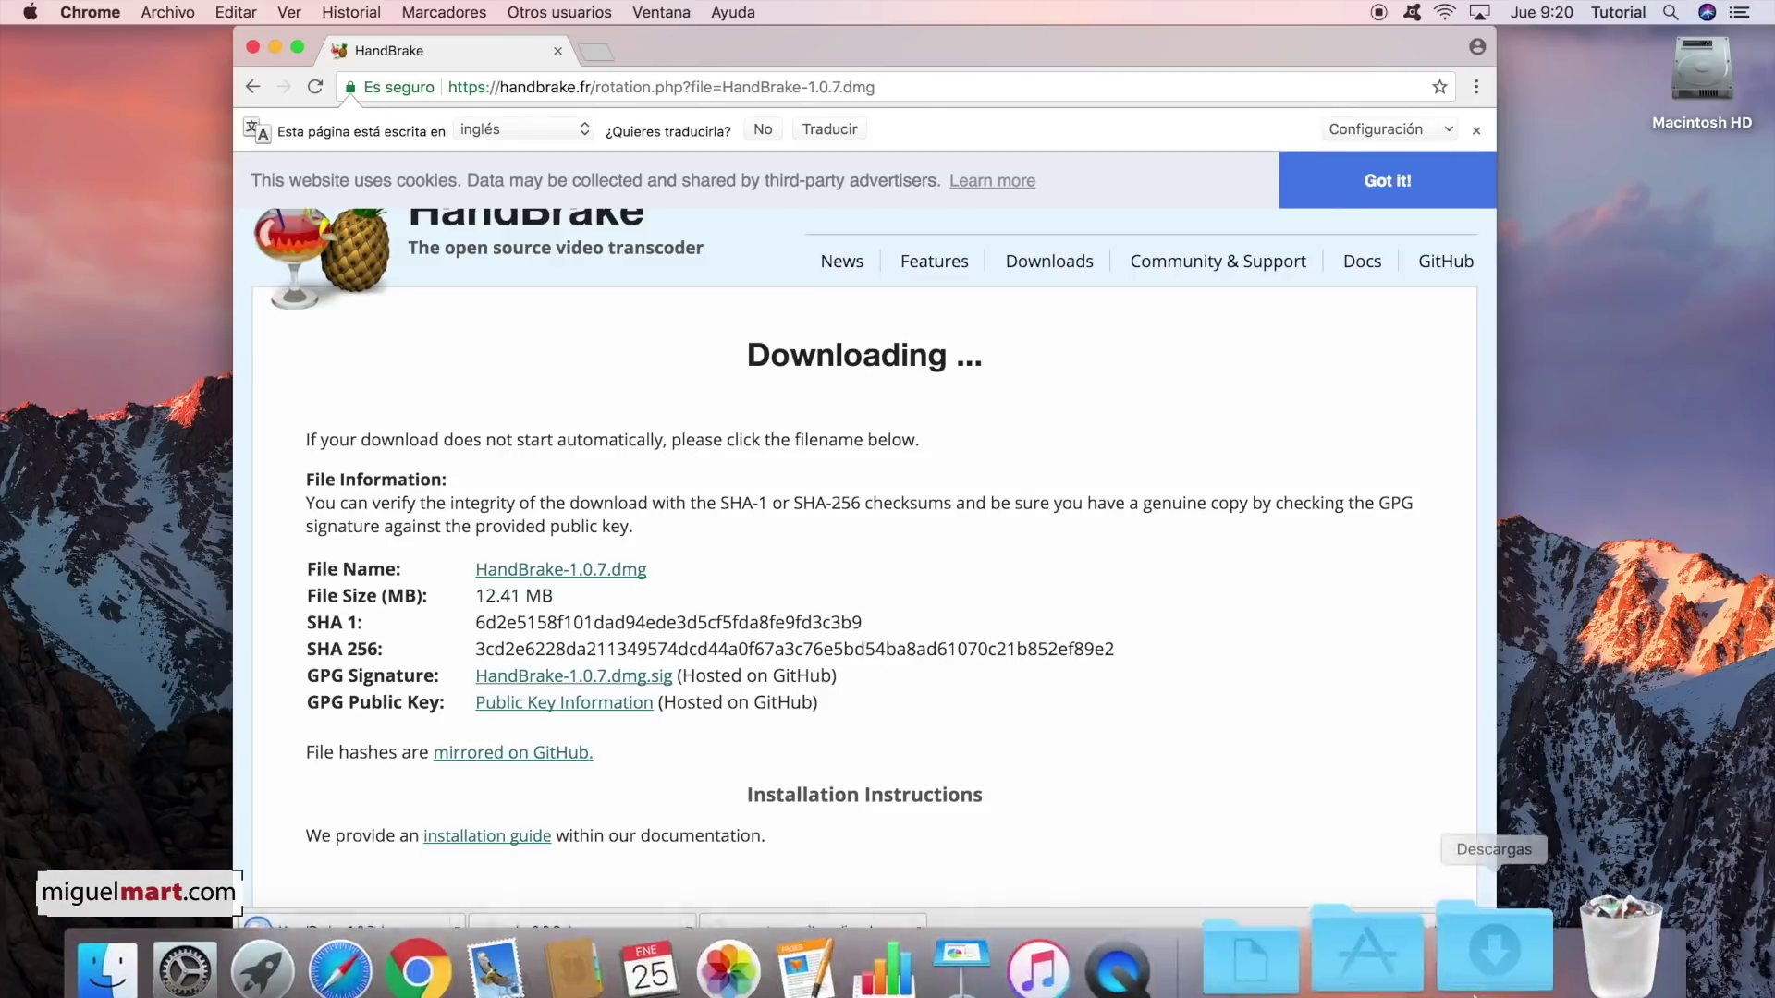
- Open the Descargas folder in Finder and mount HandBrake-1.0.7.dmg
{"action": "left_click", "coordinate": [1479, 953]}
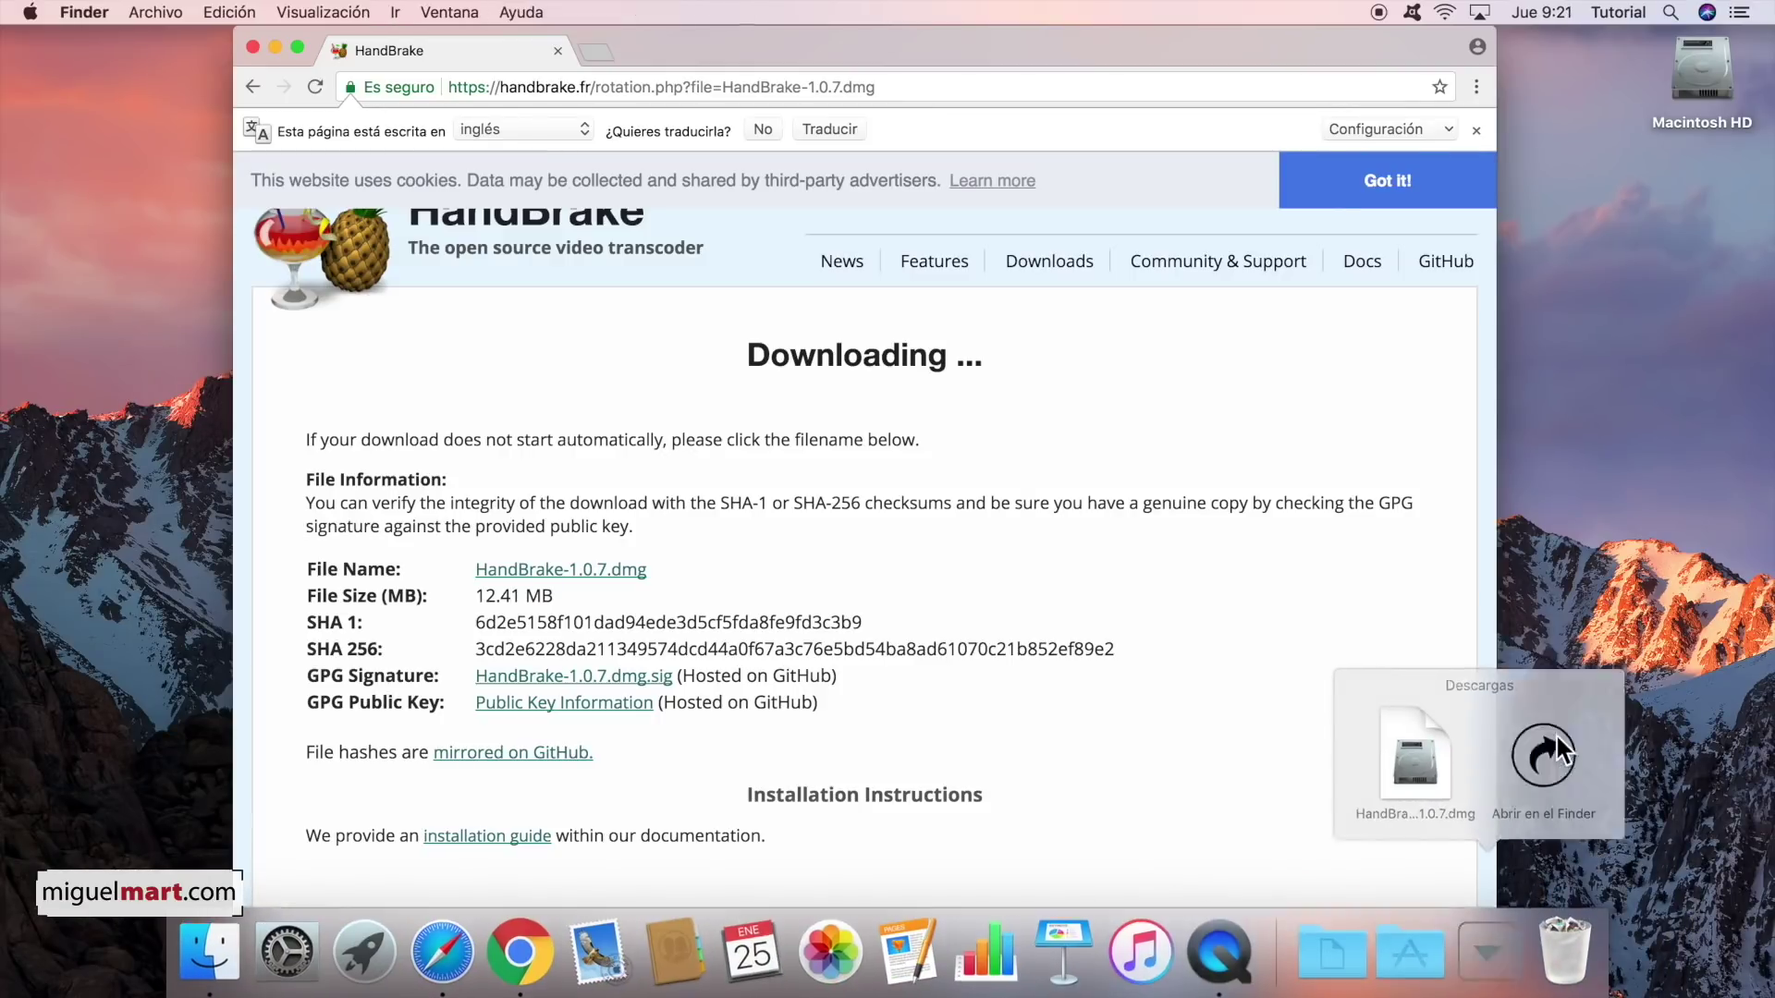
{"action": "left_click", "coordinate": [1560, 747]}
{"action": "double_click", "coordinate": [930, 373]}
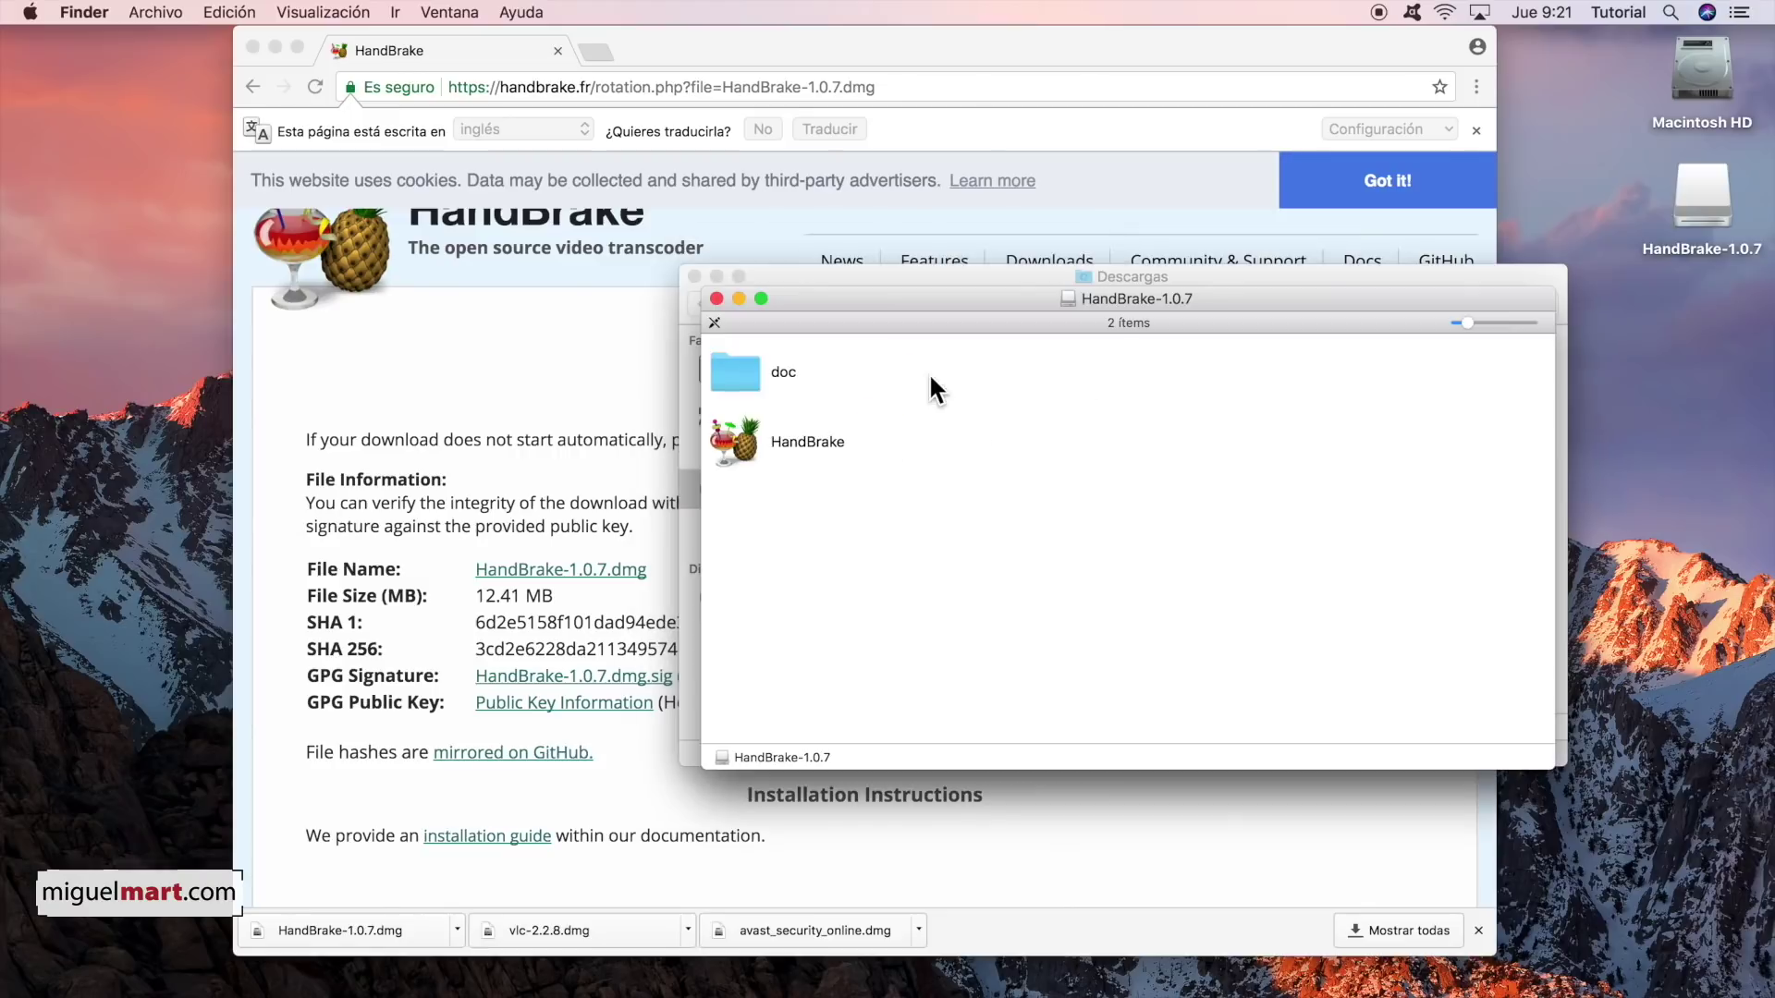
- Open the Aplicaciones folder, narrow its window beside the HandBrake-1.0.7 disk image and copy HandBrake into it
{"action": "left_click", "coordinate": [730, 429]}
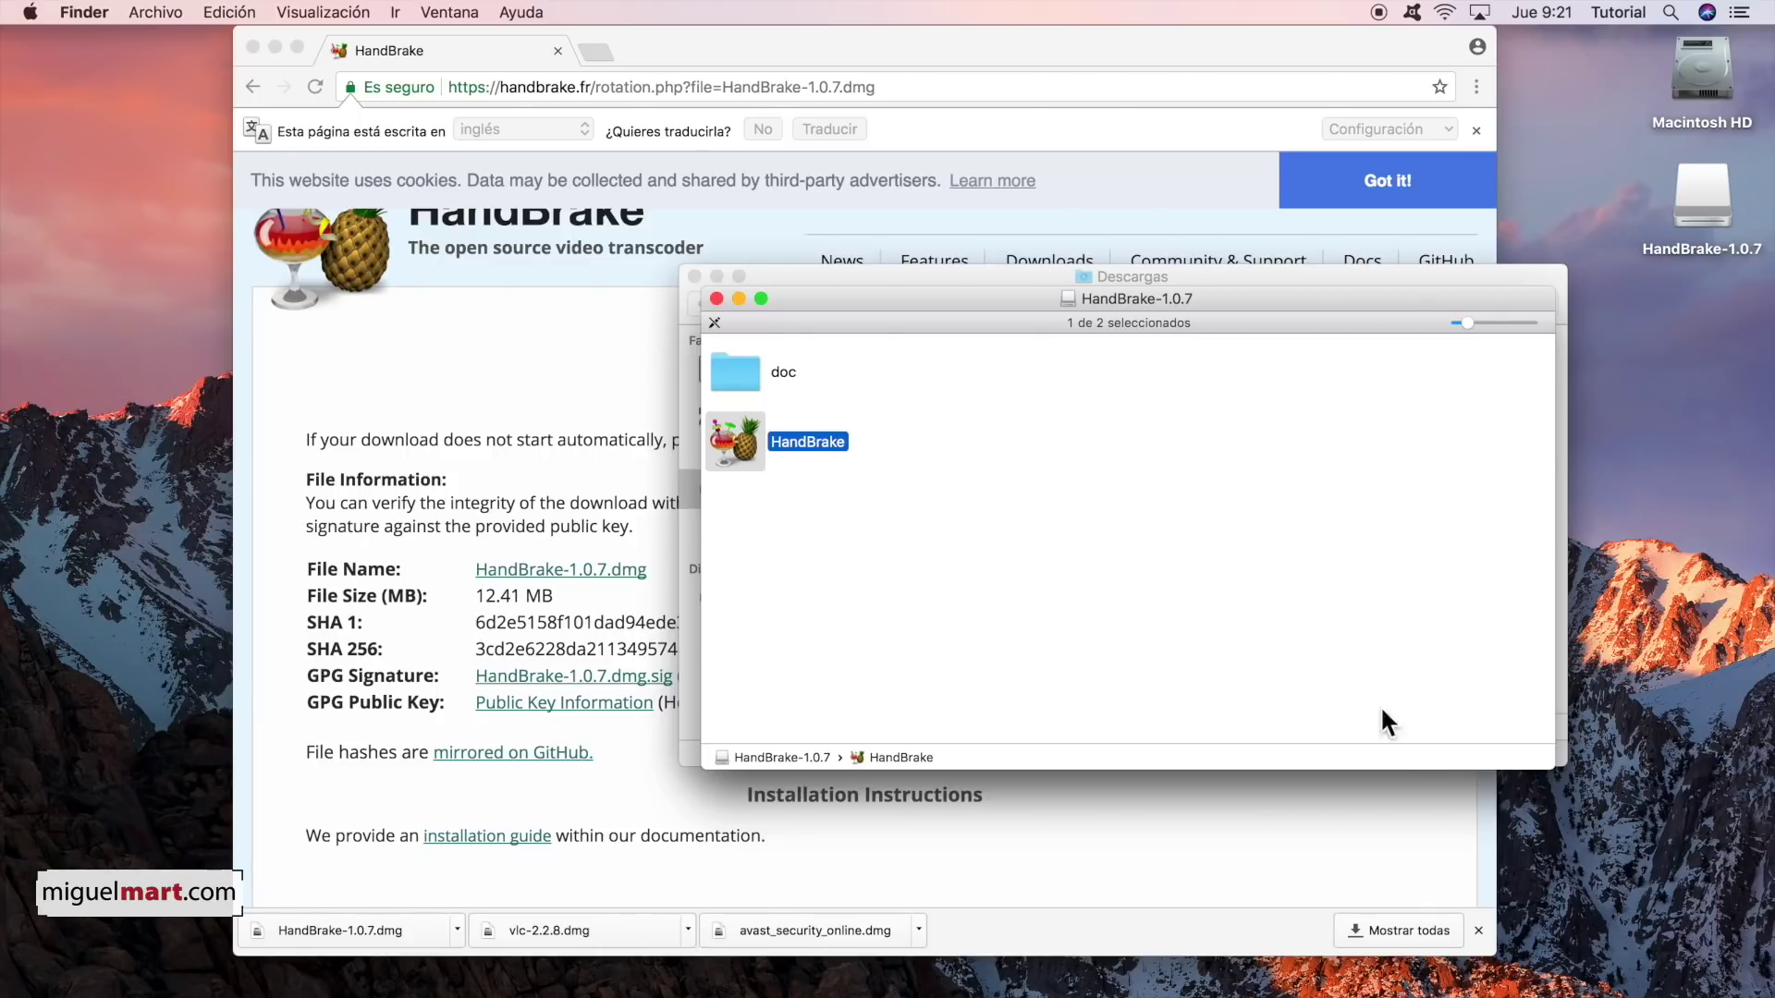
{"action": "left_click", "coordinate": [1413, 913]}
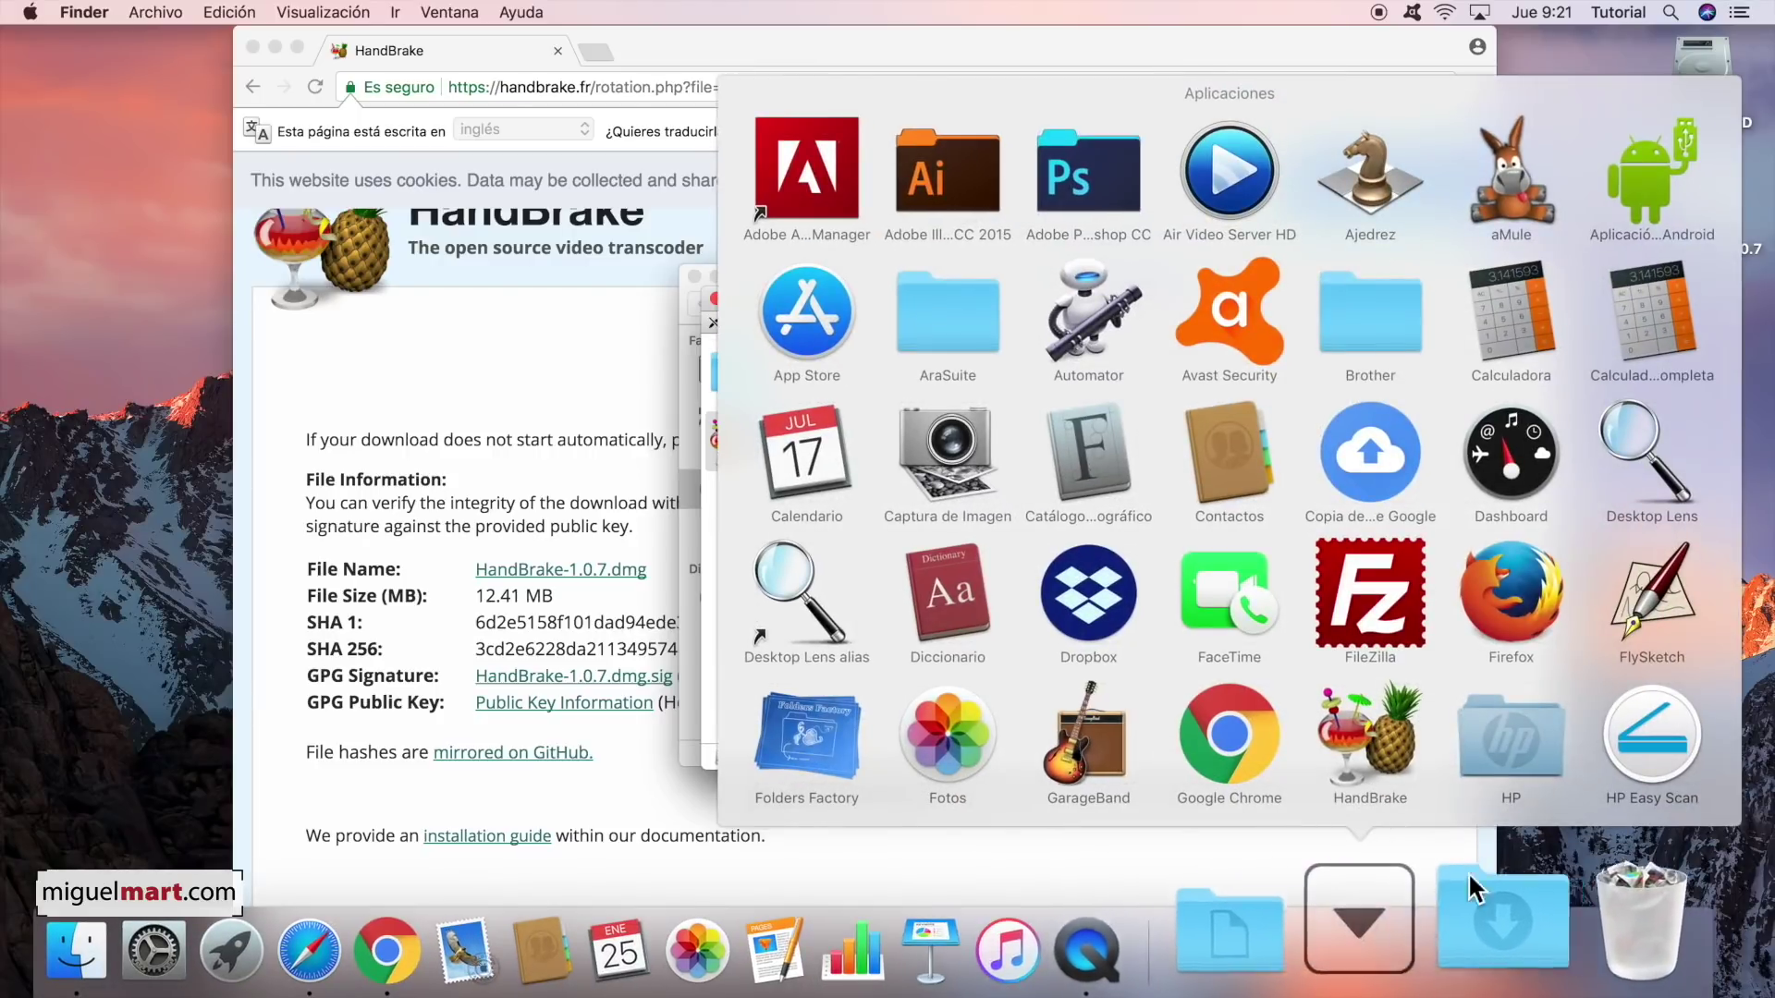
{"action": "scroll", "coordinate": [1571, 745], "scroll_direction": "down", "scroll_amount": 5}
{"action": "key", "text": "Escape"}
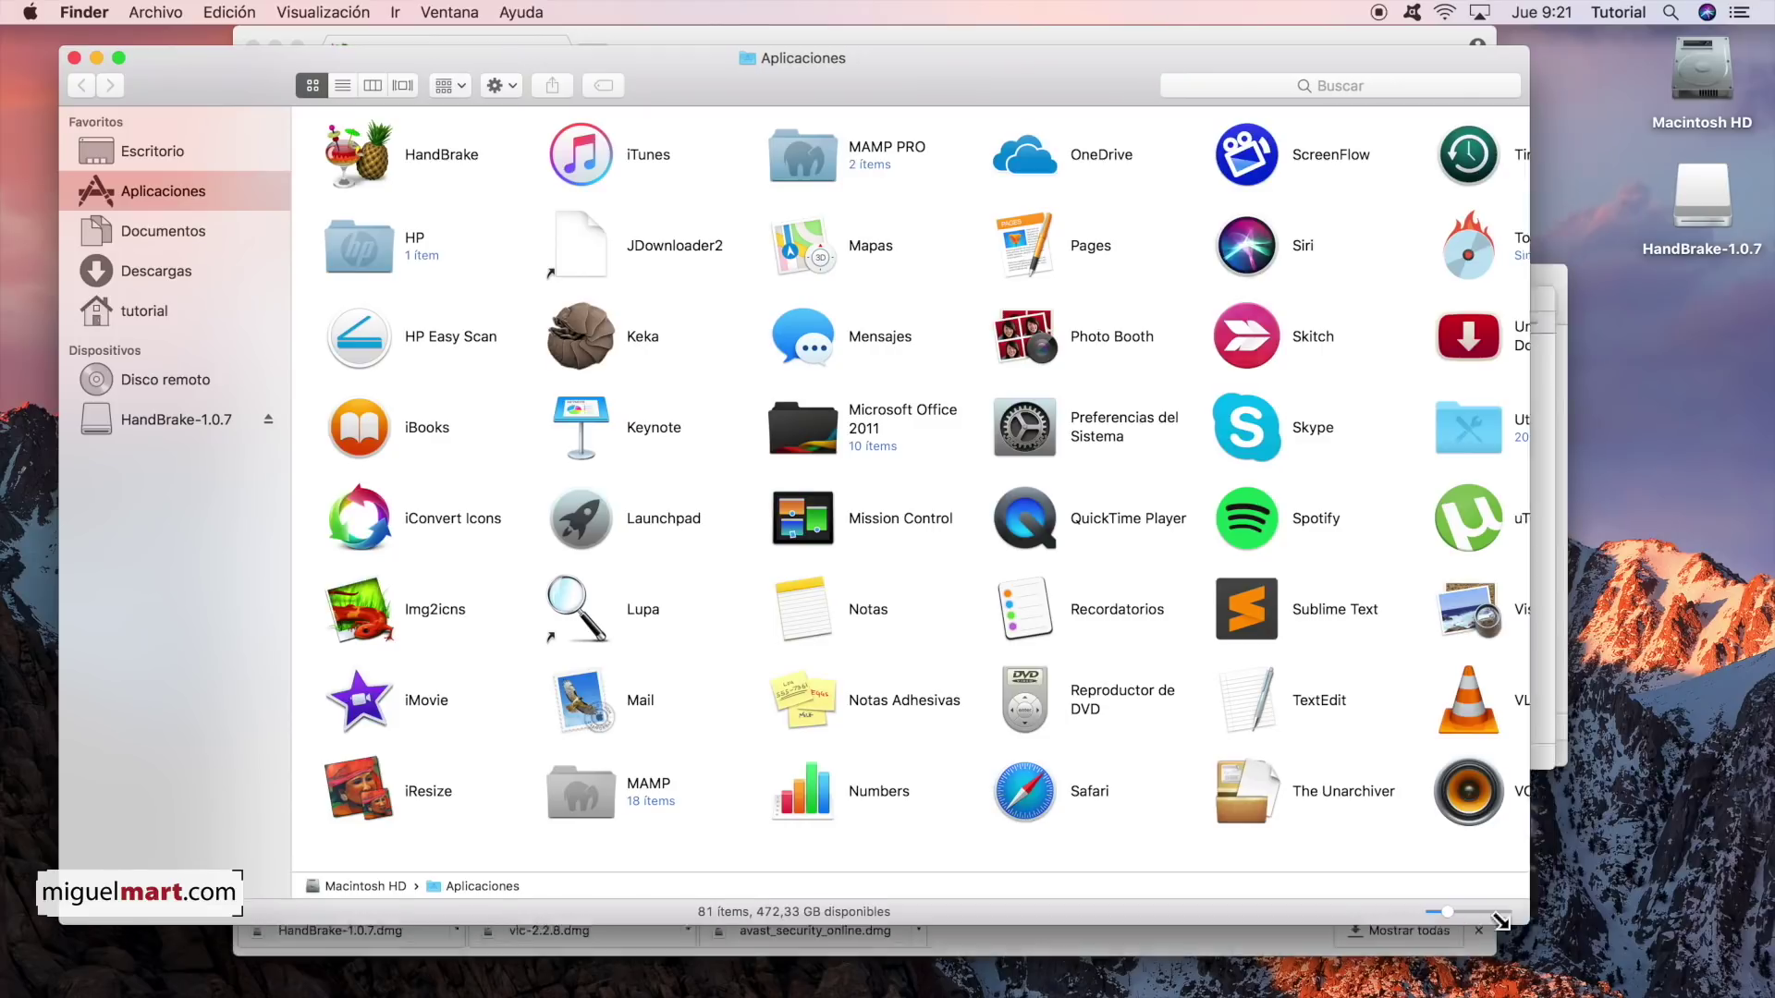
{"action": "left_click_drag", "start_coordinate": [1552, 930], "coordinate": [885, 923]}
{"action": "scroll", "coordinate": [788, 686], "scroll_direction": "right", "scroll_amount": 10}
{"action": "left_click", "coordinate": [1219, 529]}
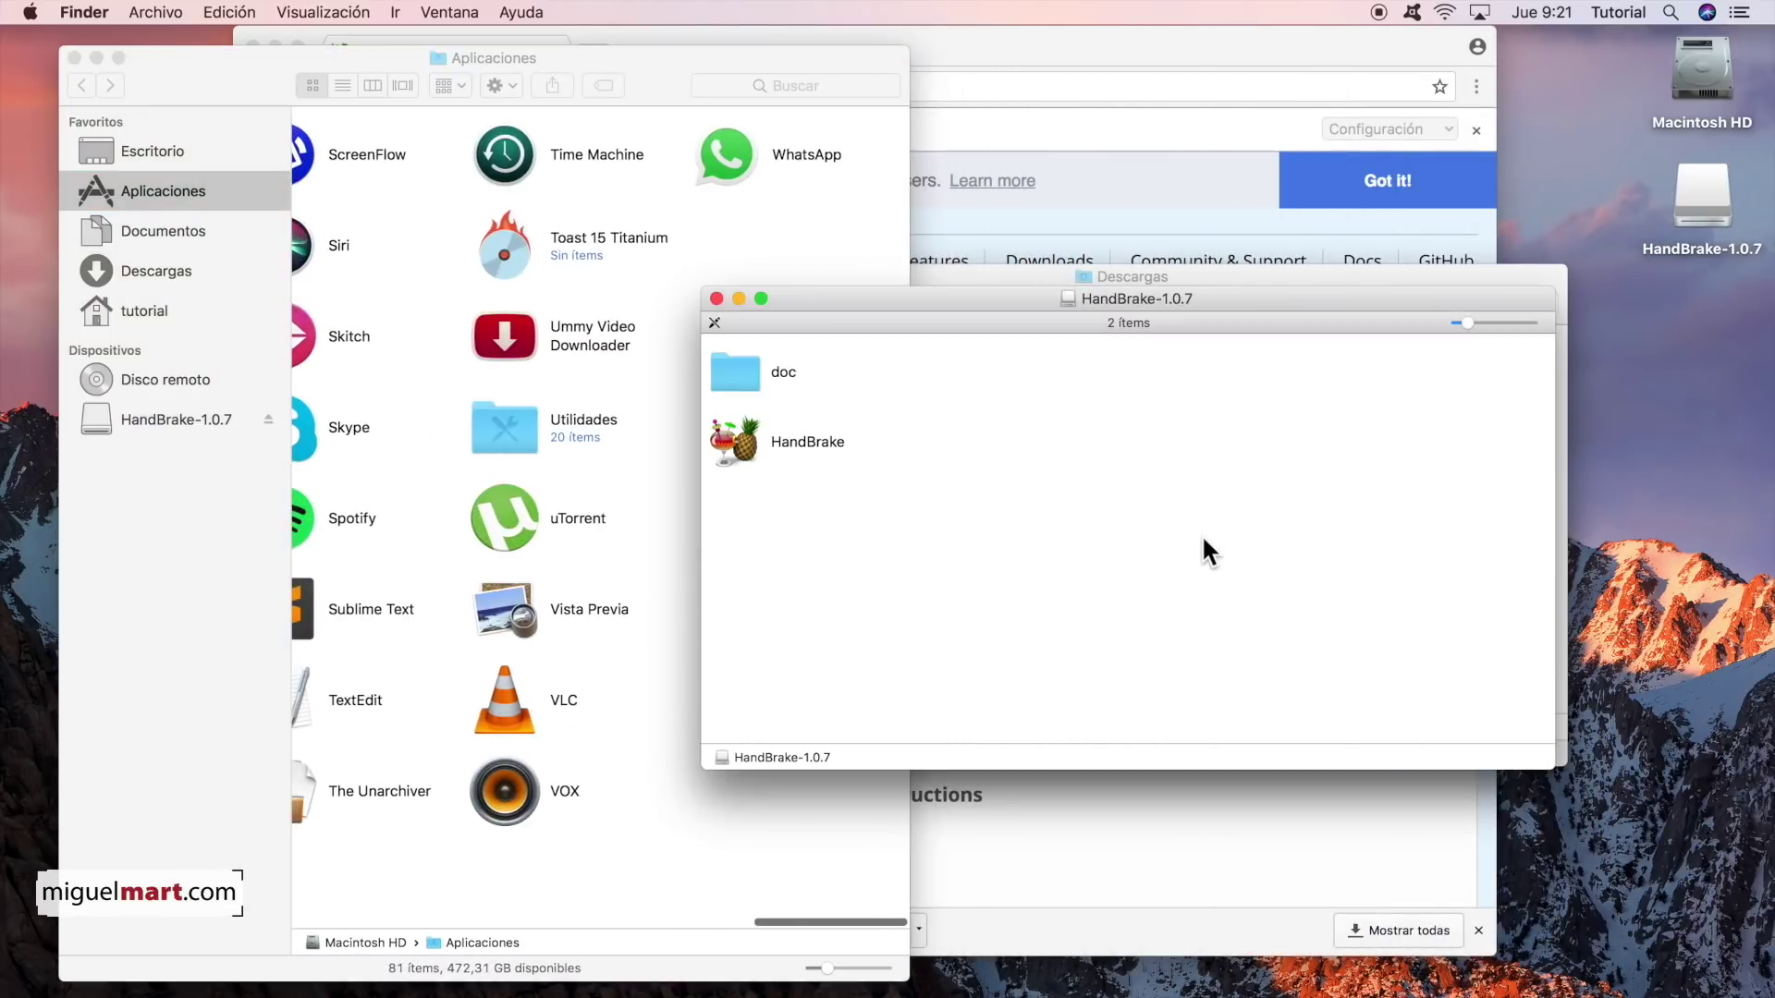
{"action": "left_click_drag", "start_coordinate": [747, 429], "coordinate": [781, 897]}
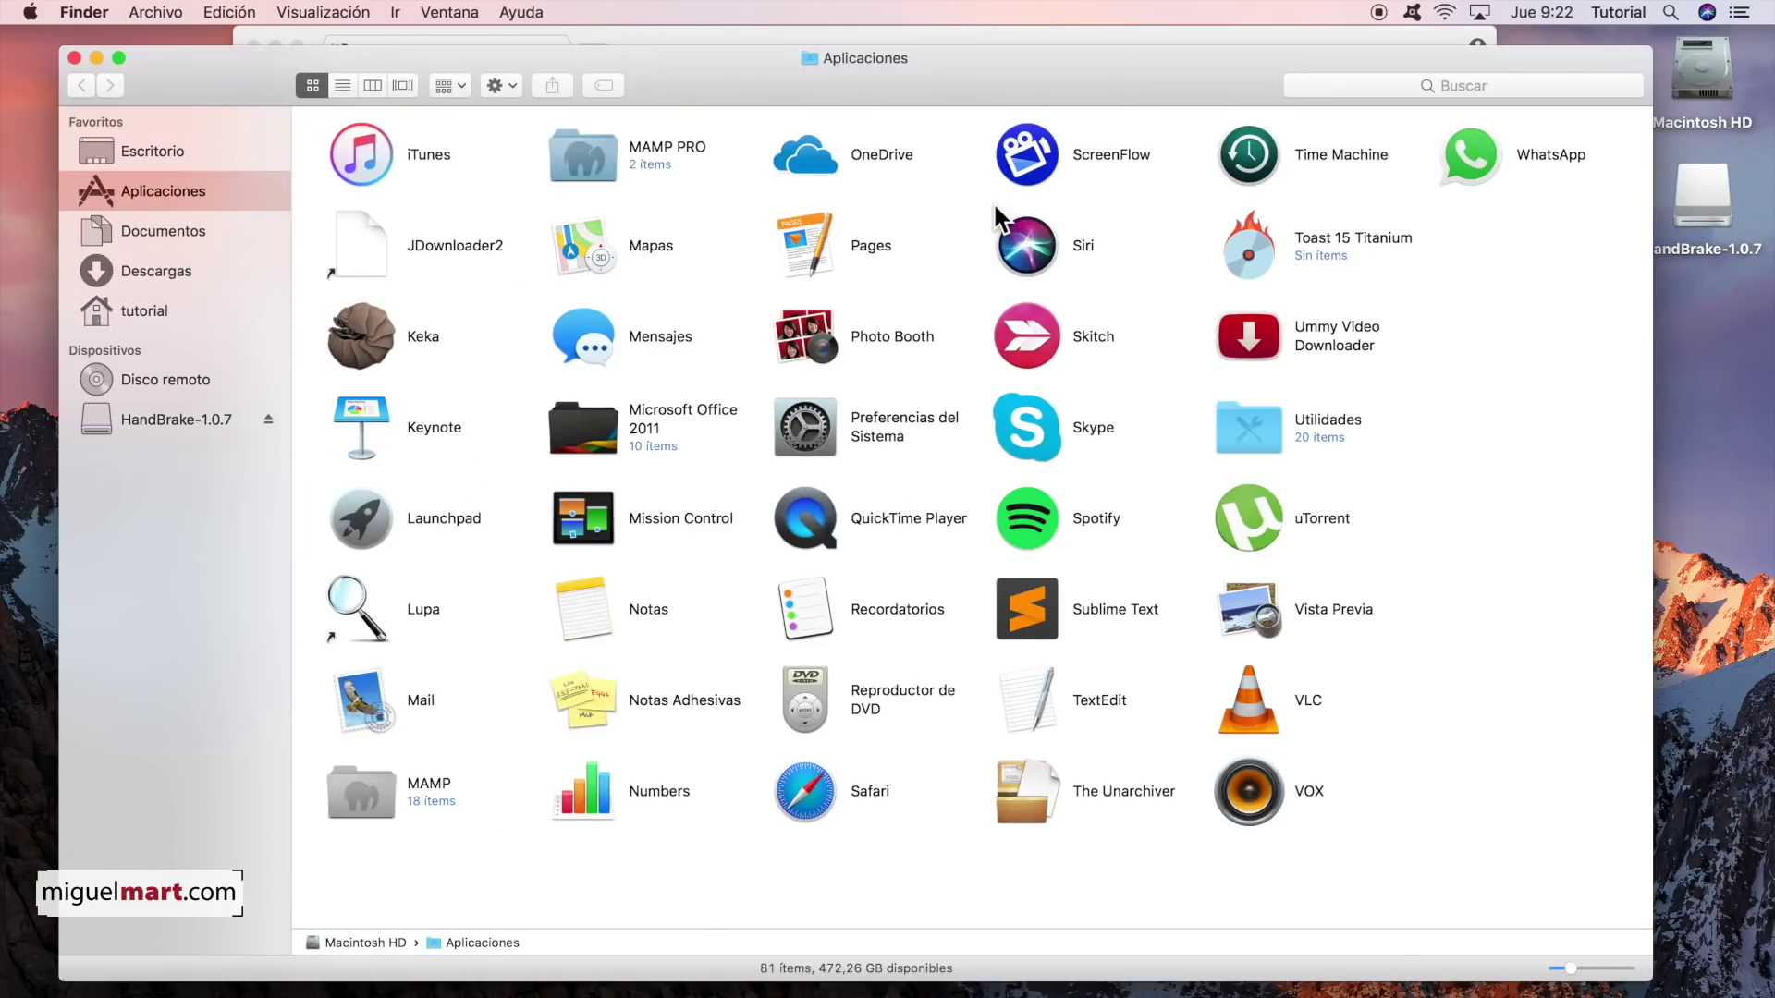
- Try to launch HandBrake from the Aplicaciones folder, dismiss the unidentified-developer alert and try launching it again
{"action": "scroll", "coordinate": [993, 201], "scroll_direction": "left", "scroll_amount": 6}
{"action": "scroll", "coordinate": [993, 205], "scroll_direction": "left", "scroll_amount": 3}
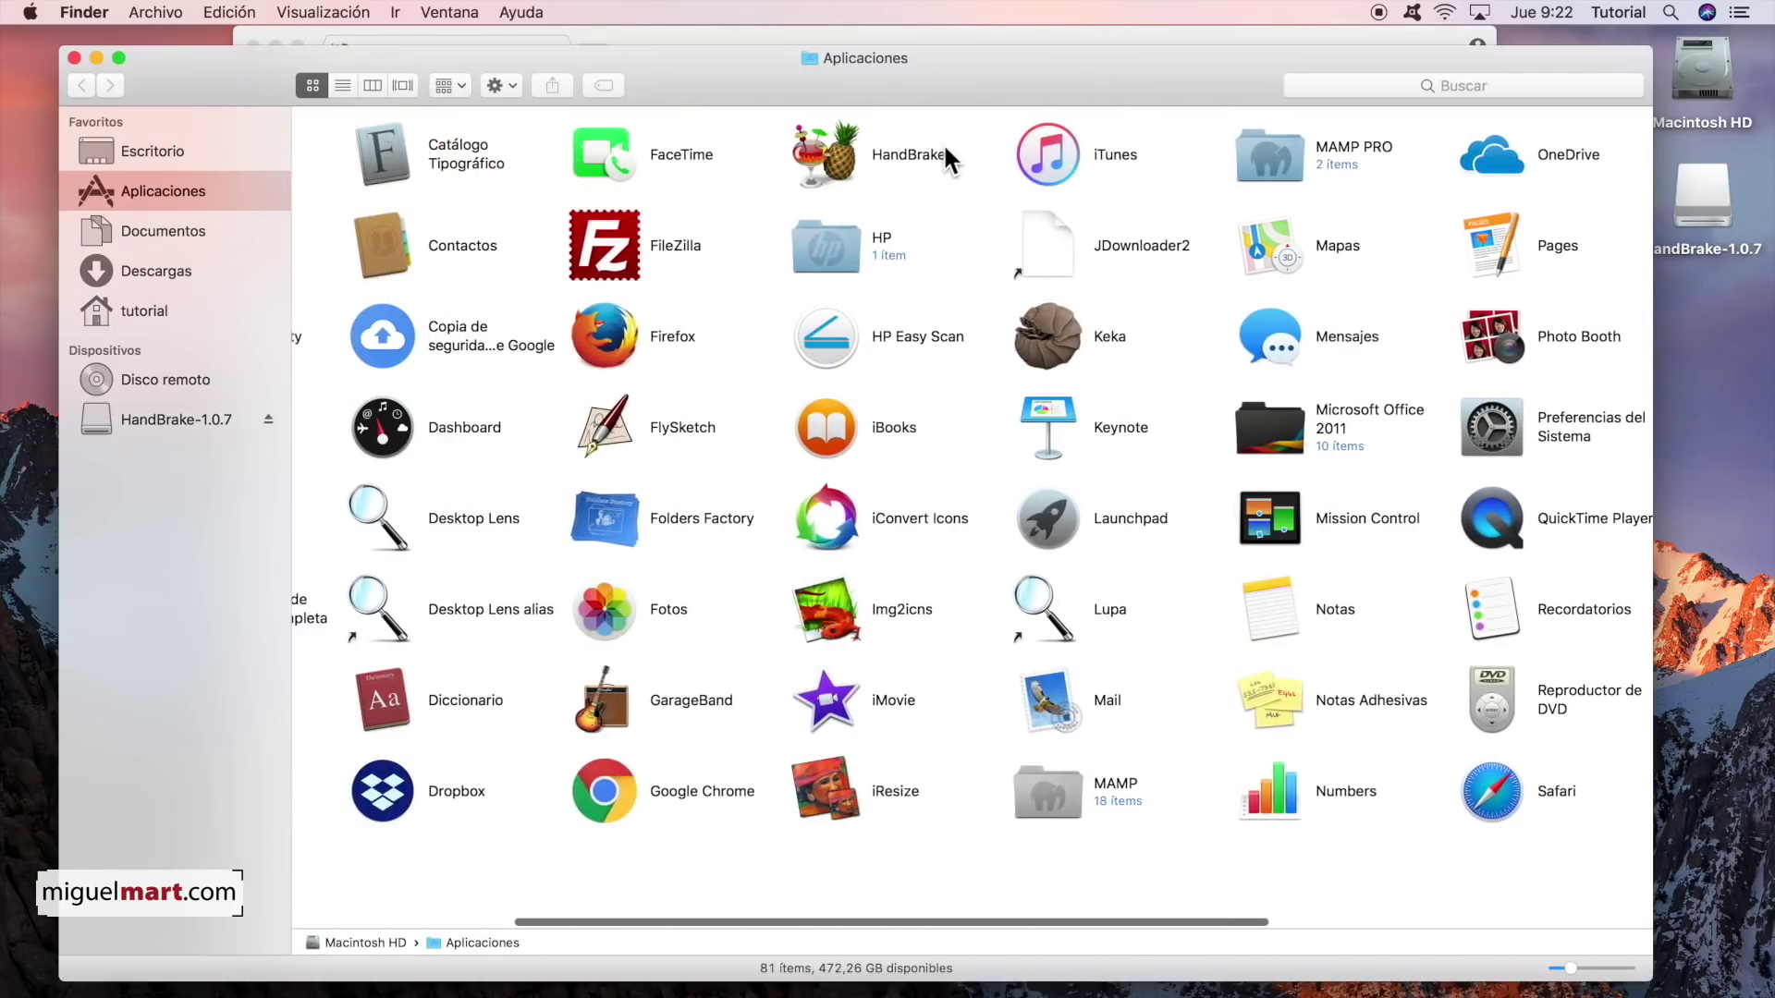
{"action": "double_click", "coordinate": [829, 153]}
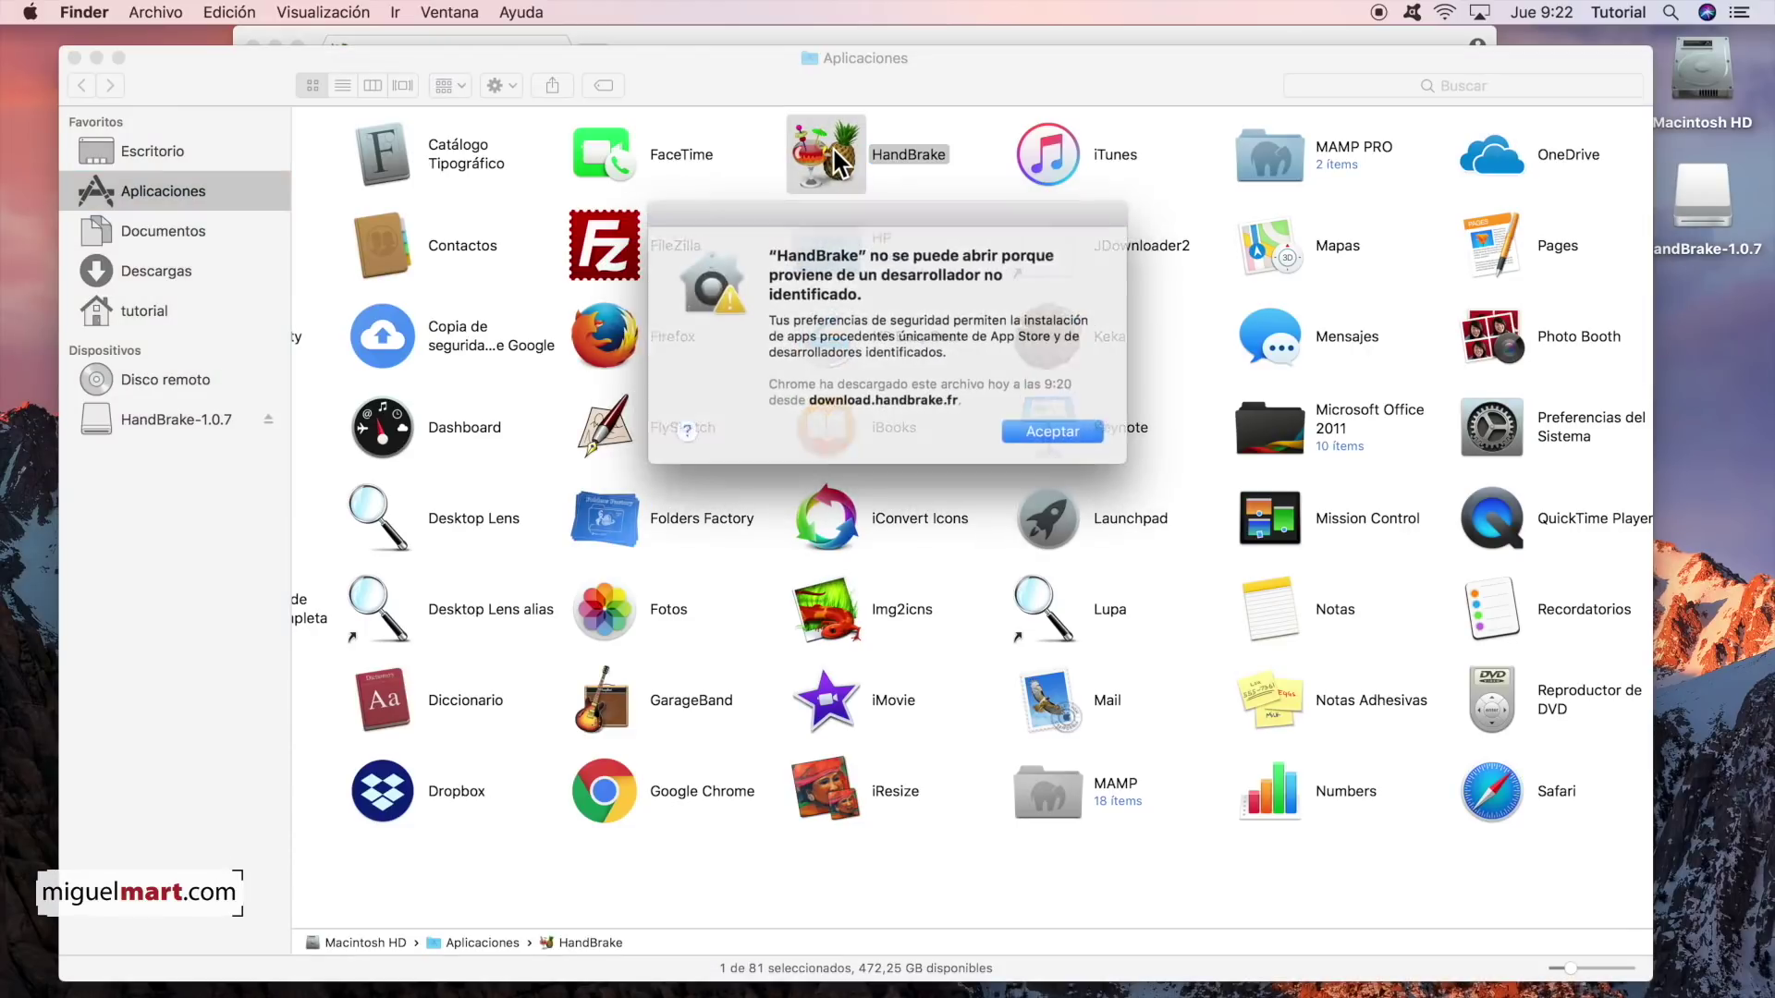
{"action": "left_click", "coordinate": [1056, 428]}
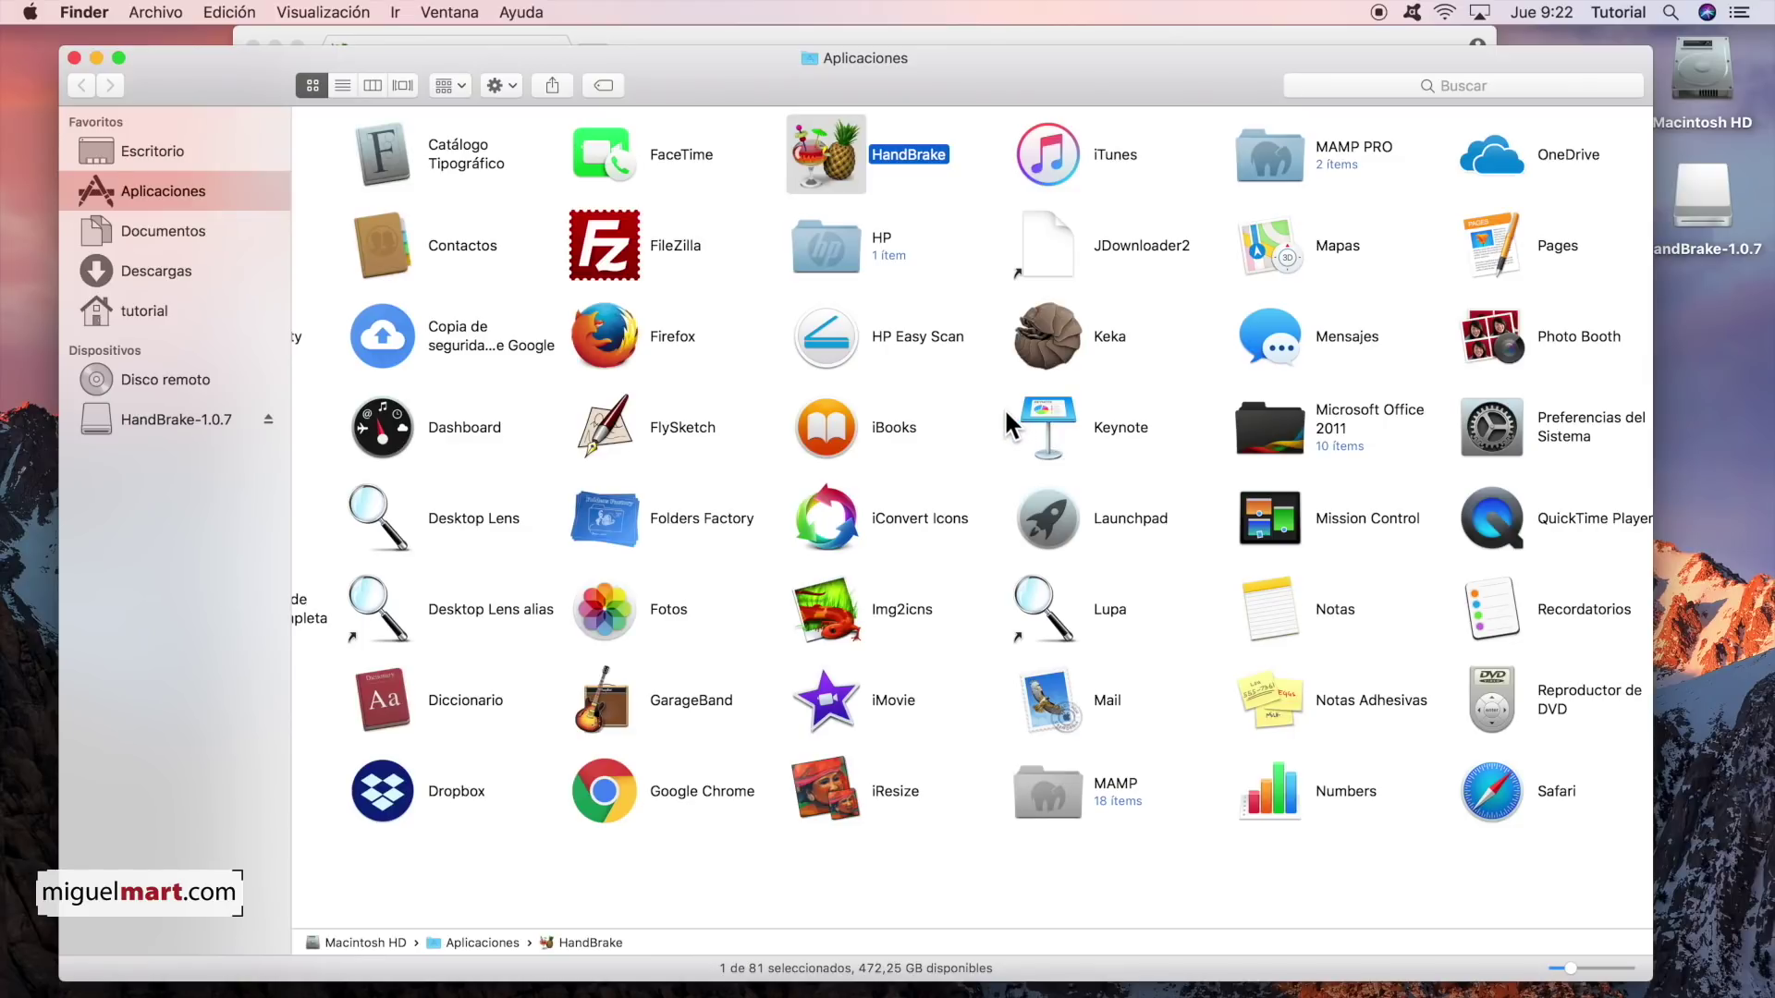
{"action": "double_click", "coordinate": [825, 155]}
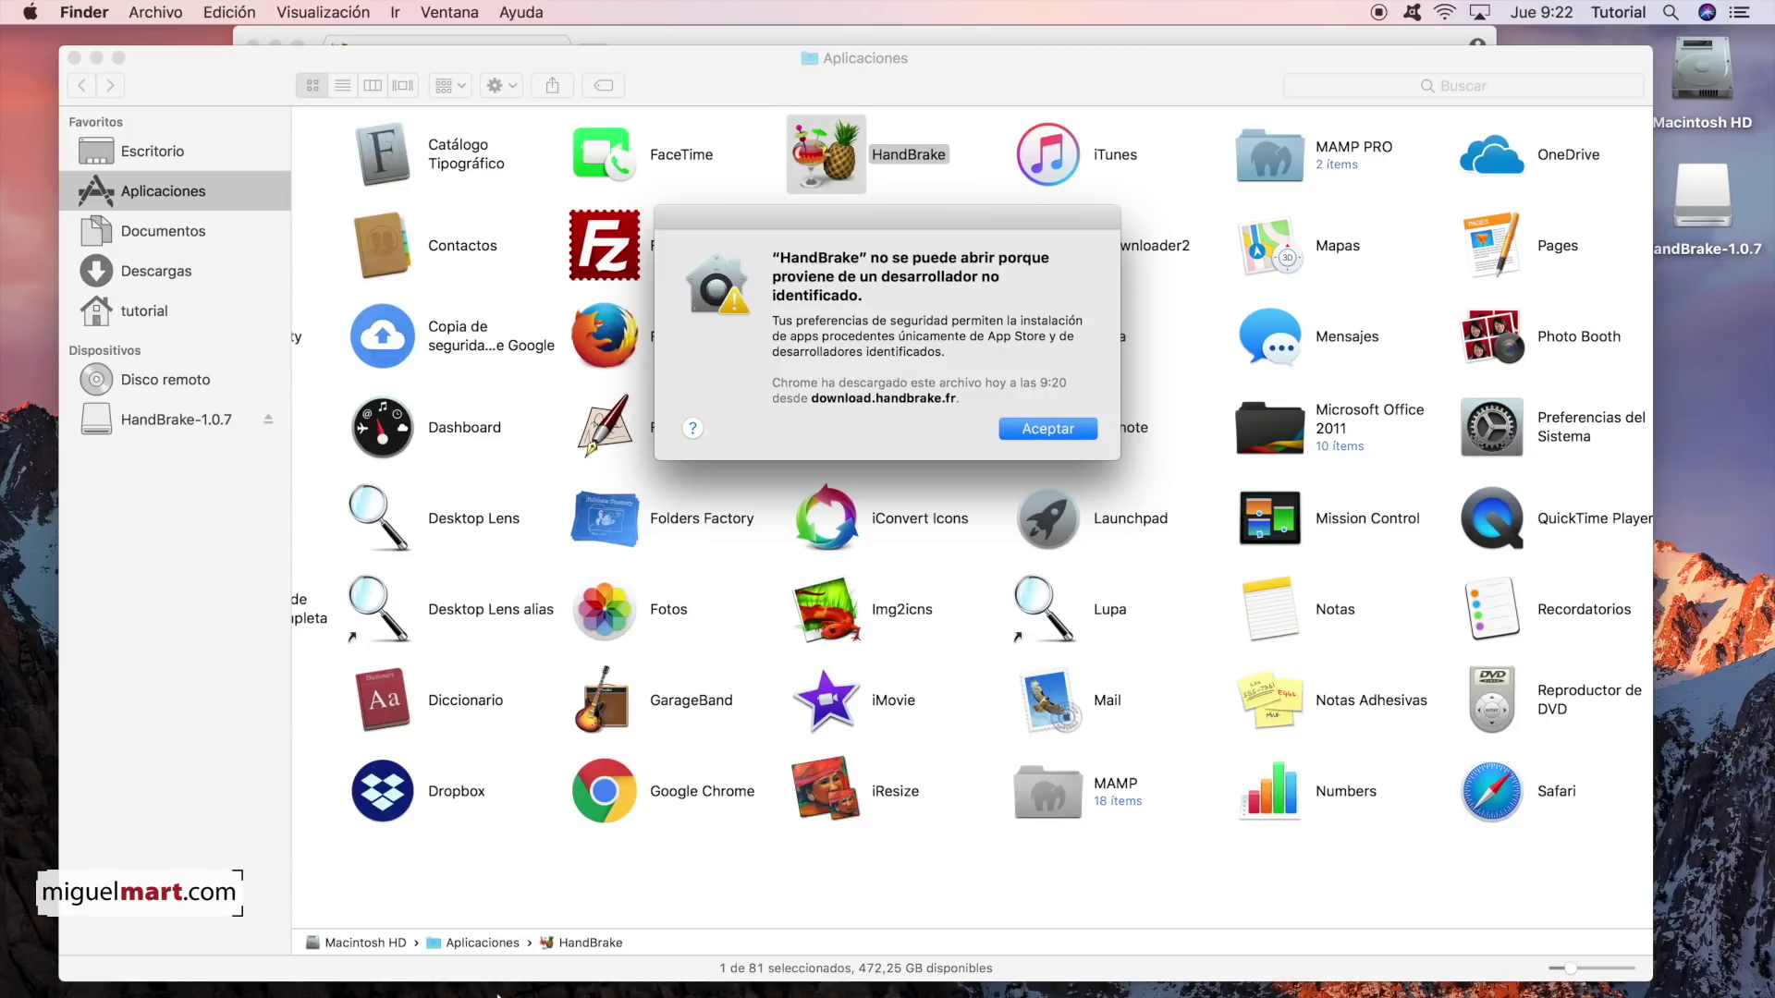
- Open System Preferences, move the HandBrake alert out of the way and show the Seguridad y privacidad settings
{"action": "mouse_move", "coordinate": [463, 952]}
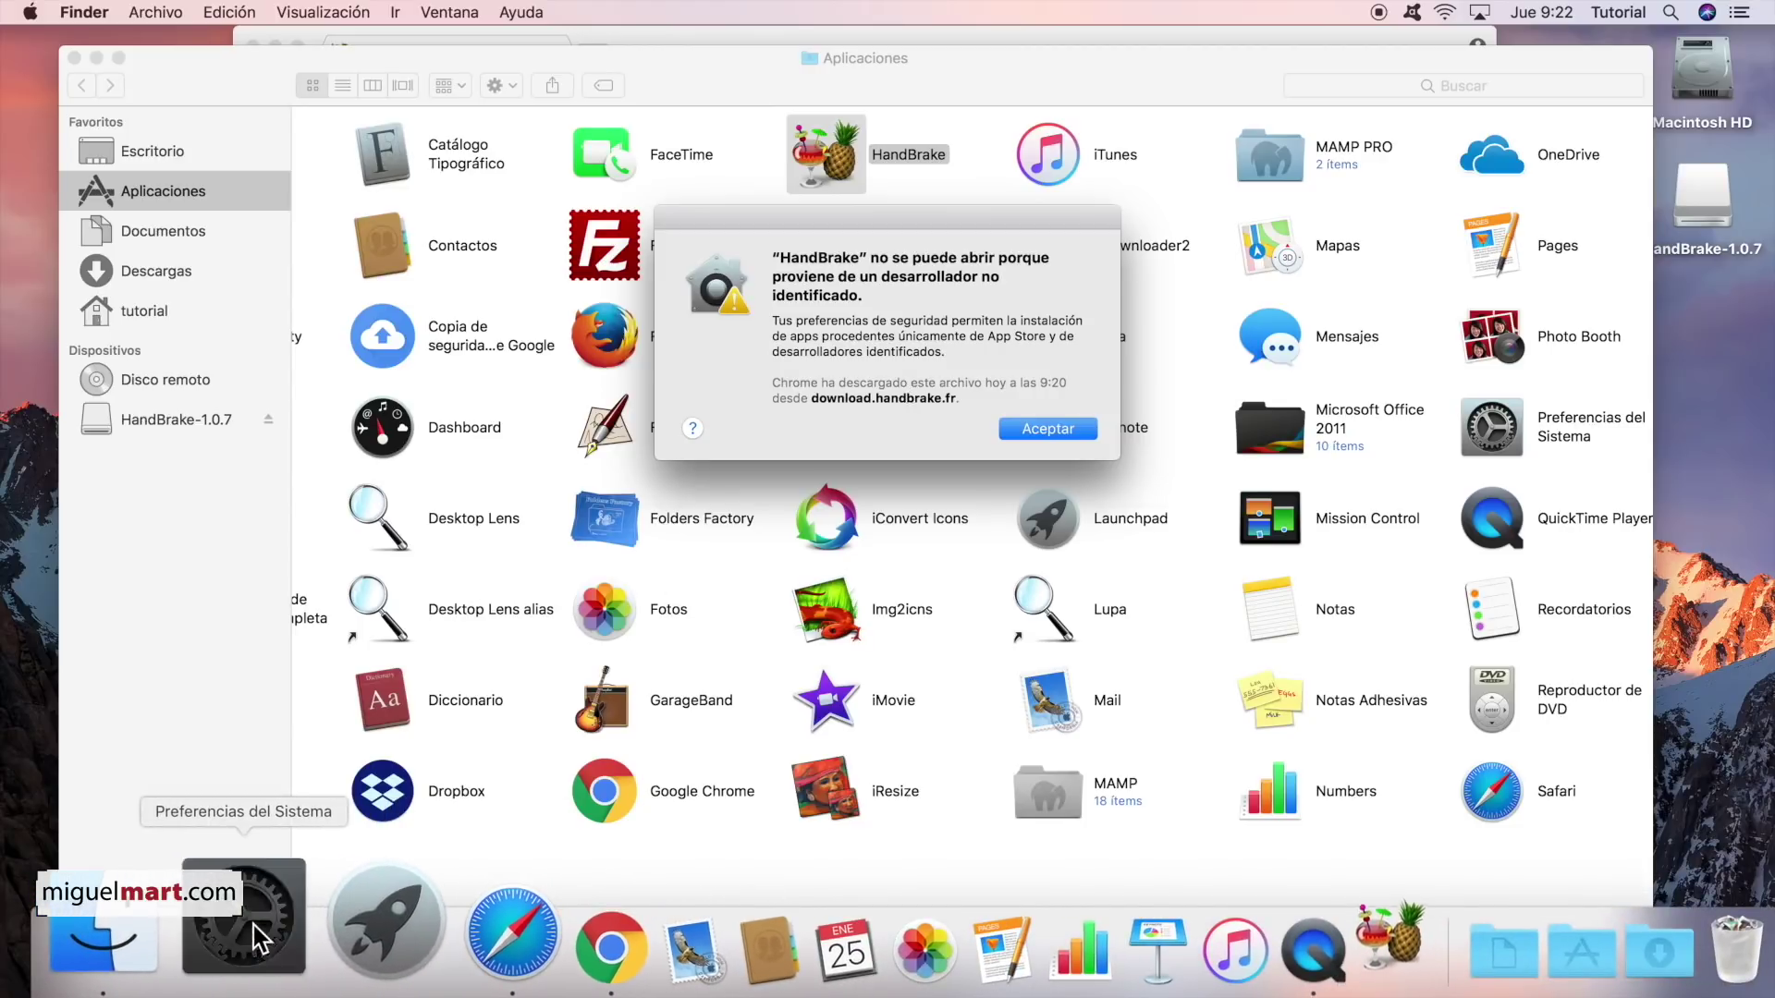
{"action": "left_click", "coordinate": [257, 936]}
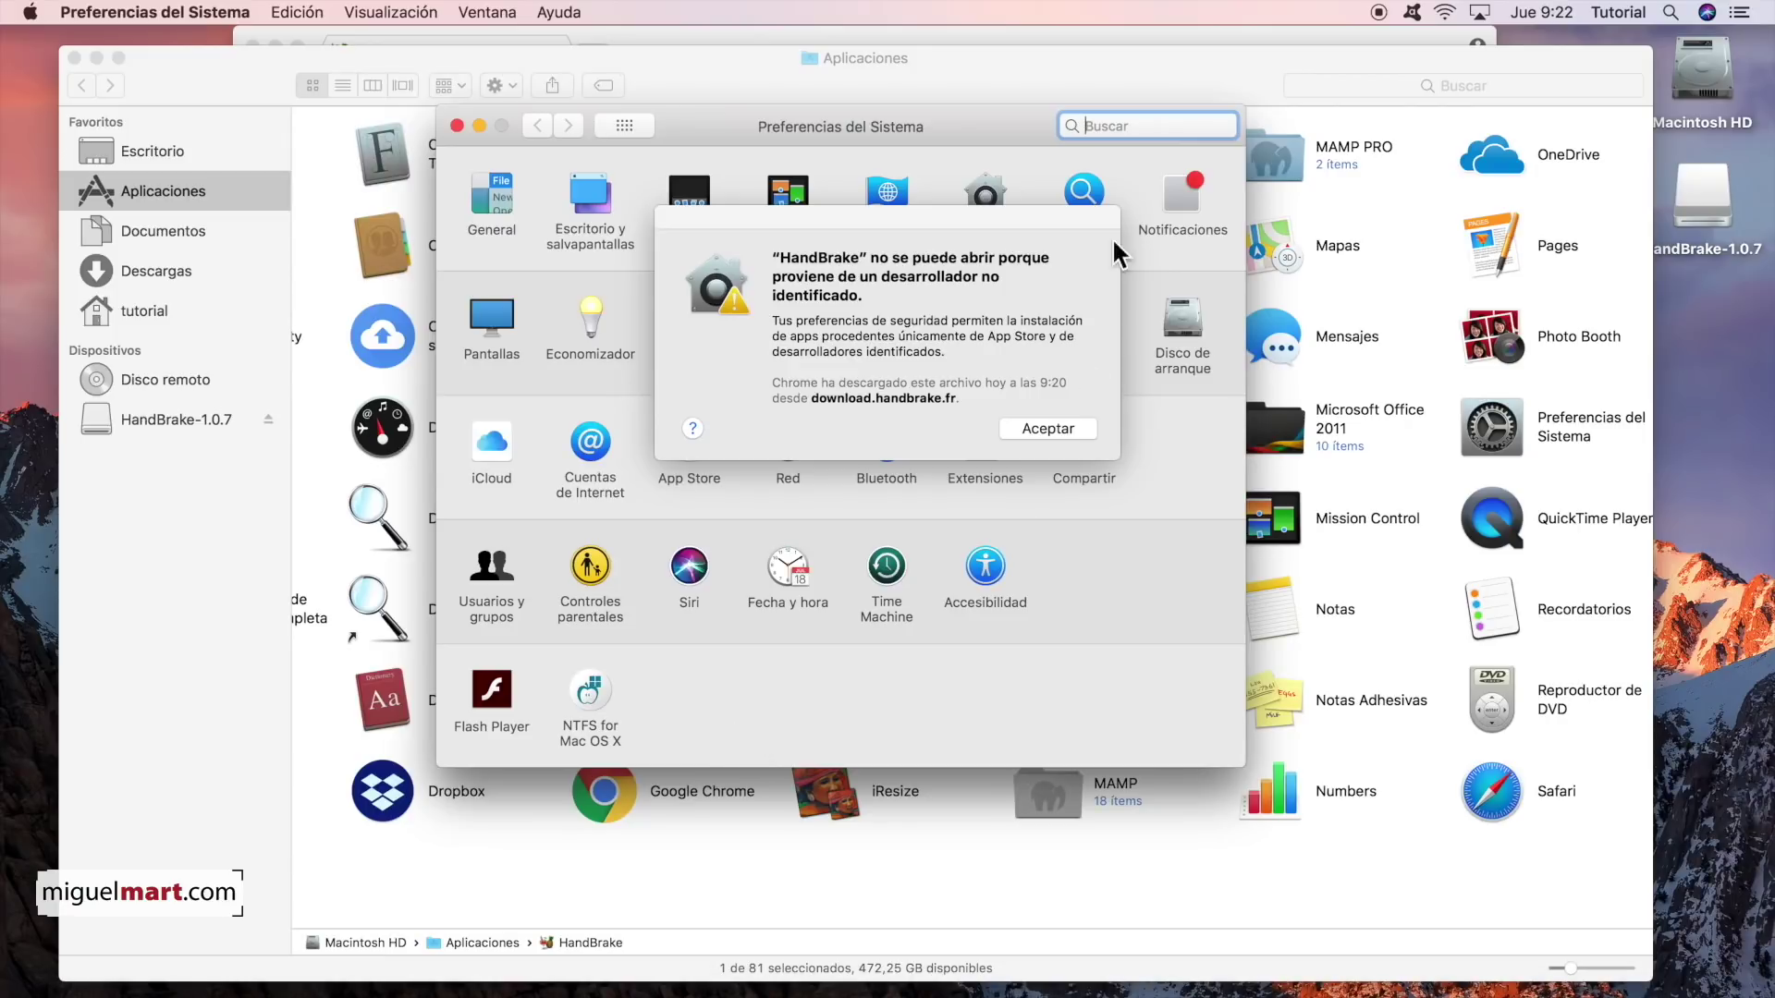
{"action": "left_click_drag", "start_coordinate": [933, 213], "coordinate": [1501, 195]}
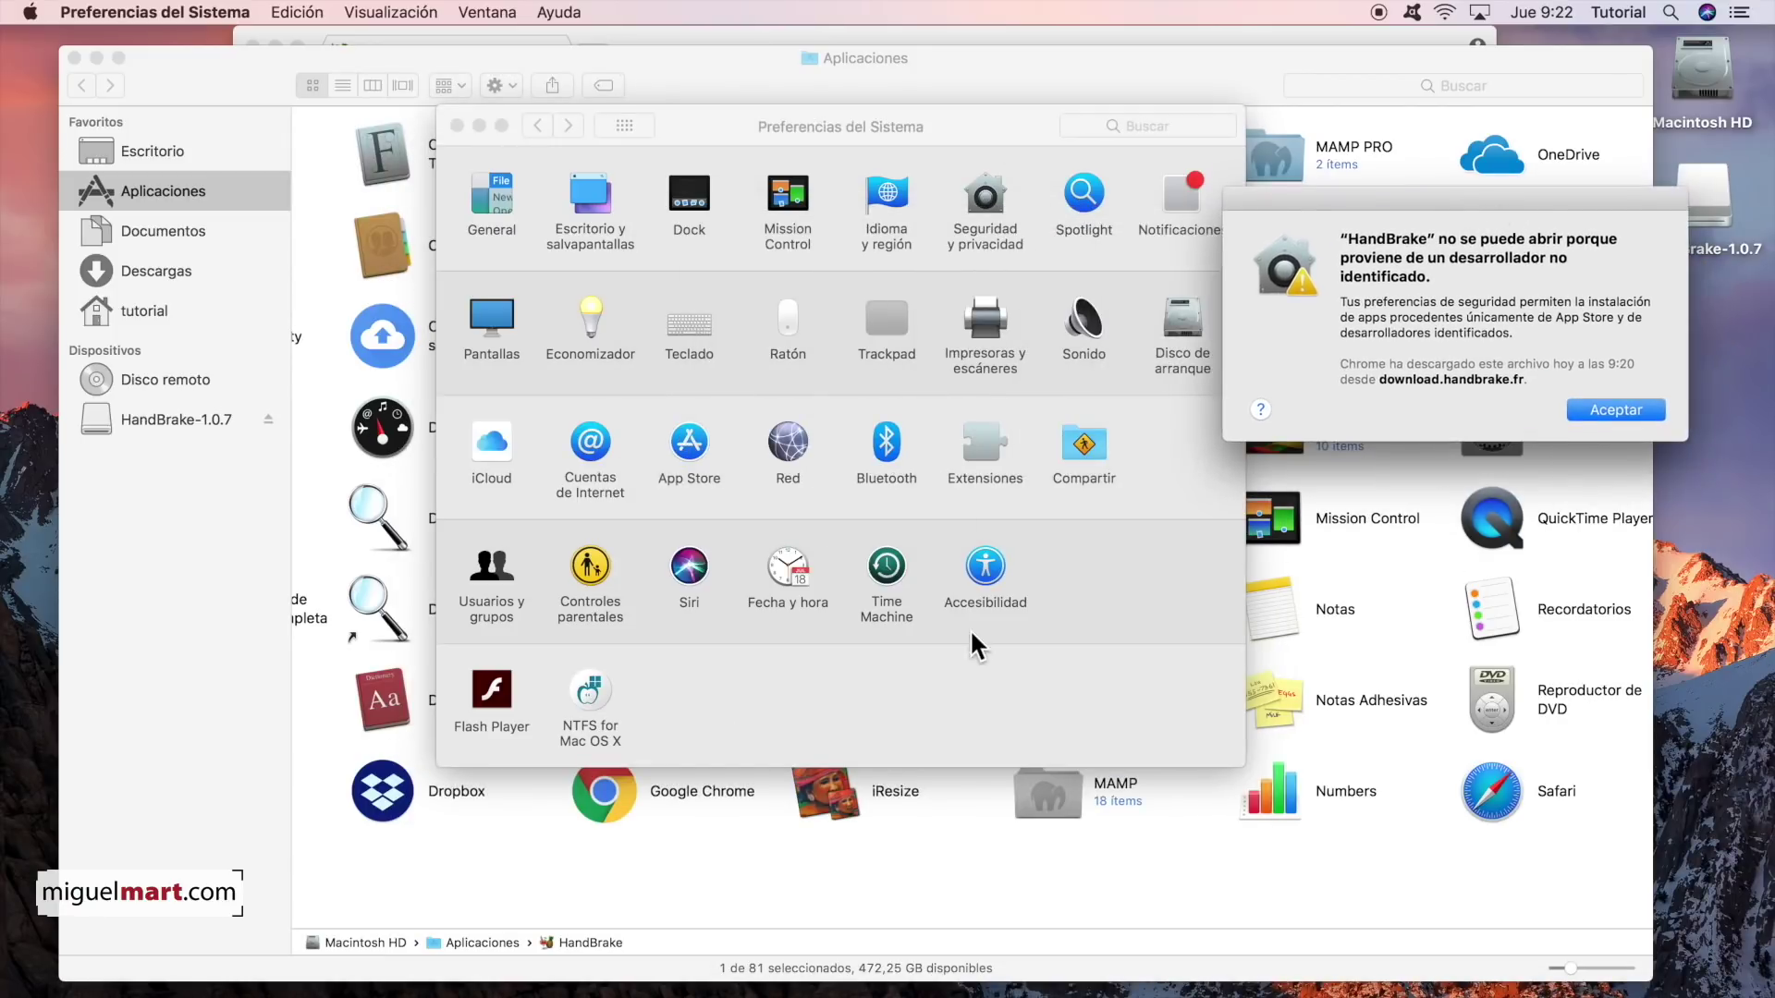
{"action": "left_click", "coordinate": [1003, 681]}
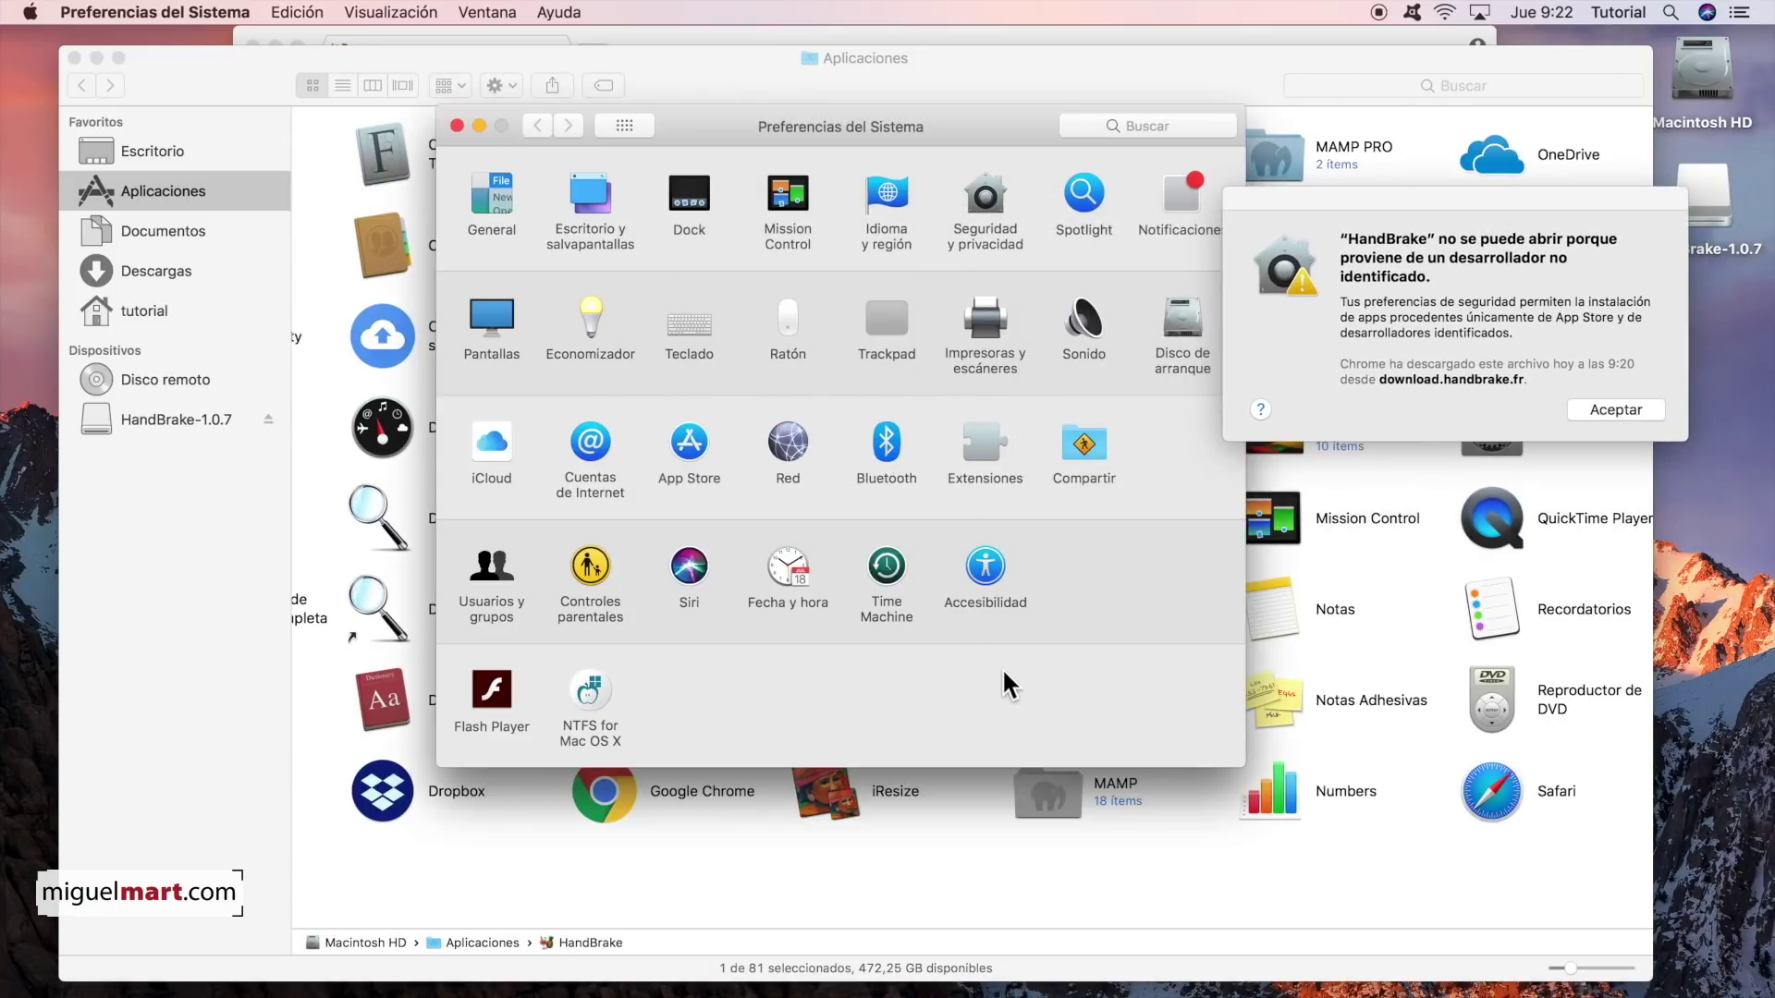
{"action": "left_click", "coordinate": [987, 200]}
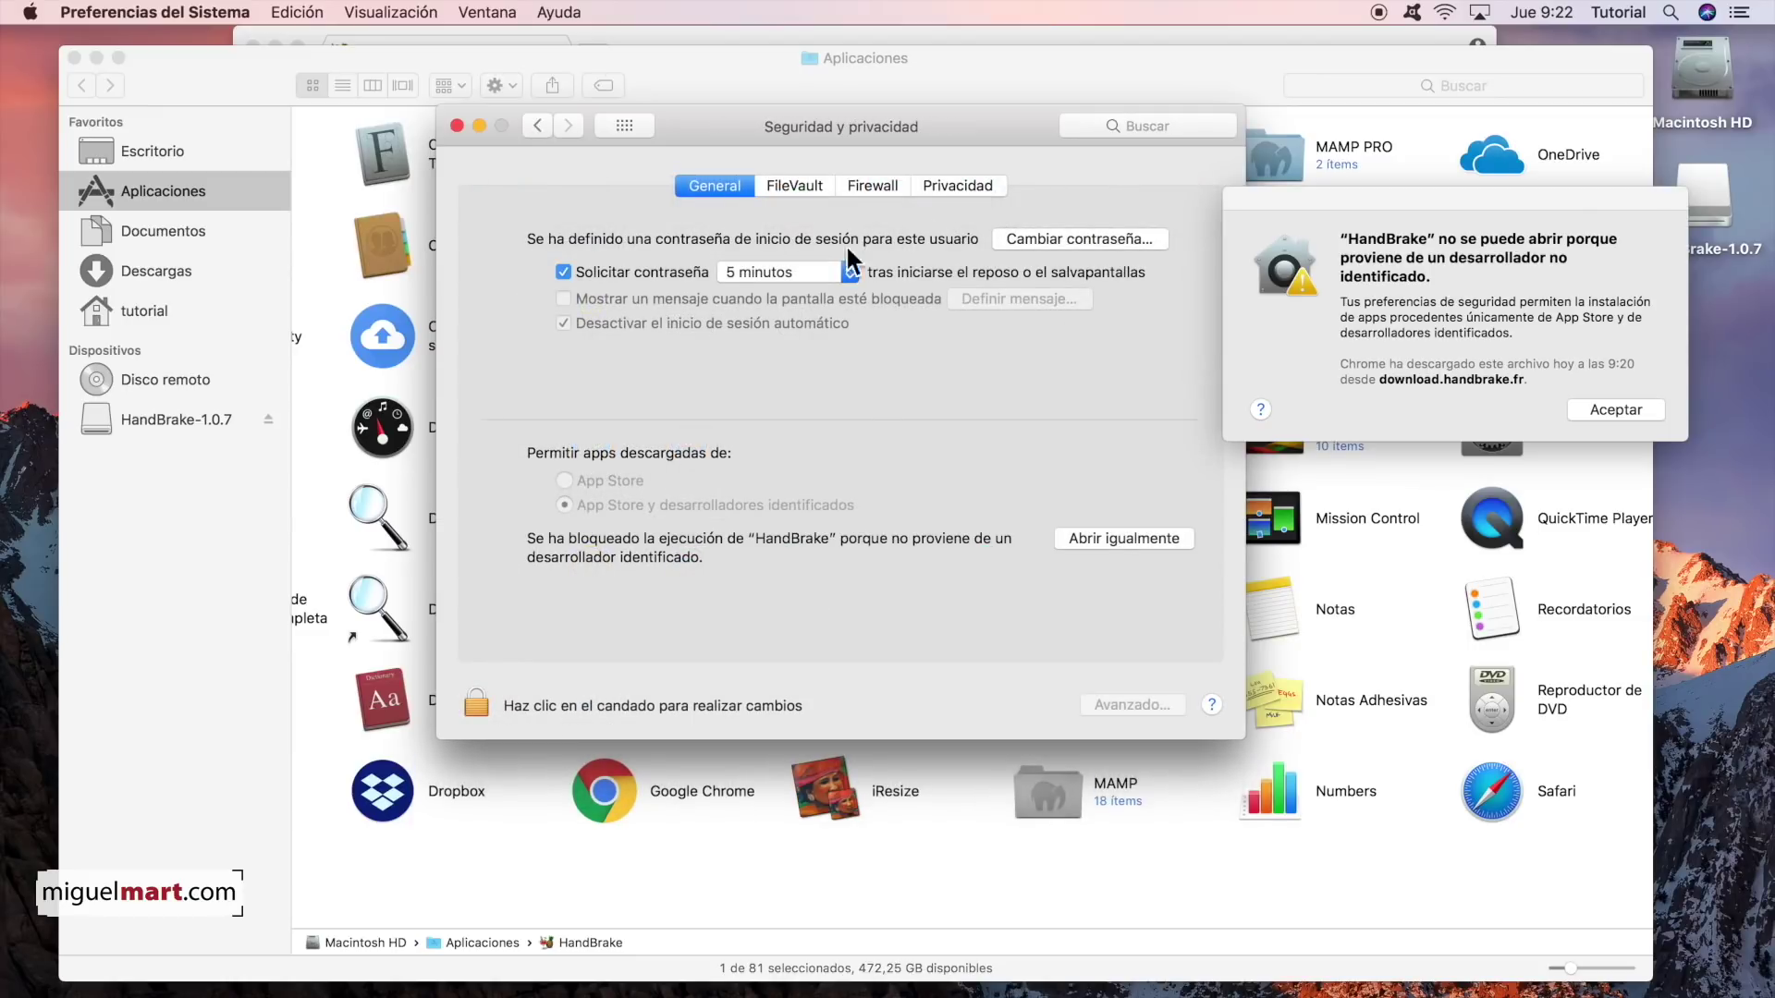
- Unlock the Seguridad y privacidad settings for changes by entering the account password
{"action": "left_click", "coordinate": [477, 697]}
{"action": "type", "text": "•"}
{"action": "key", "text": "Return"}
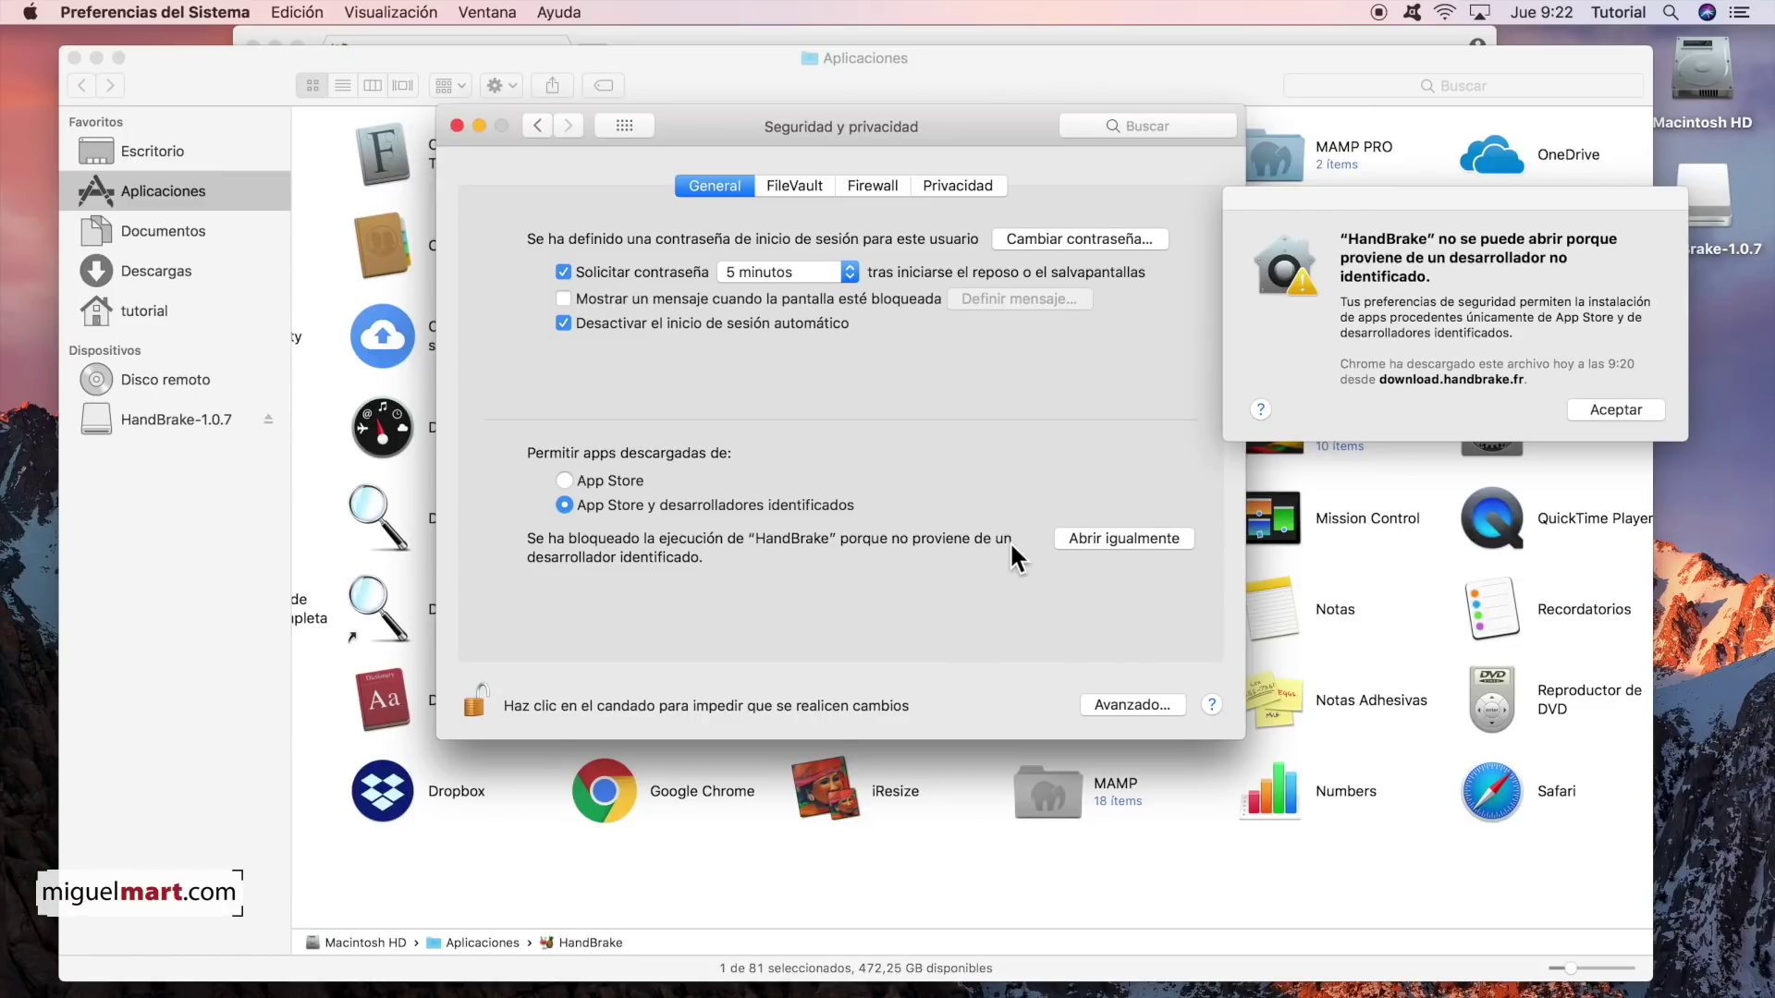
- Allow the blocked HandBrake to open anyway, dismiss its developer alert and launch it from the Aplicaciones folder
{"action": "left_click", "coordinate": [1135, 540]}
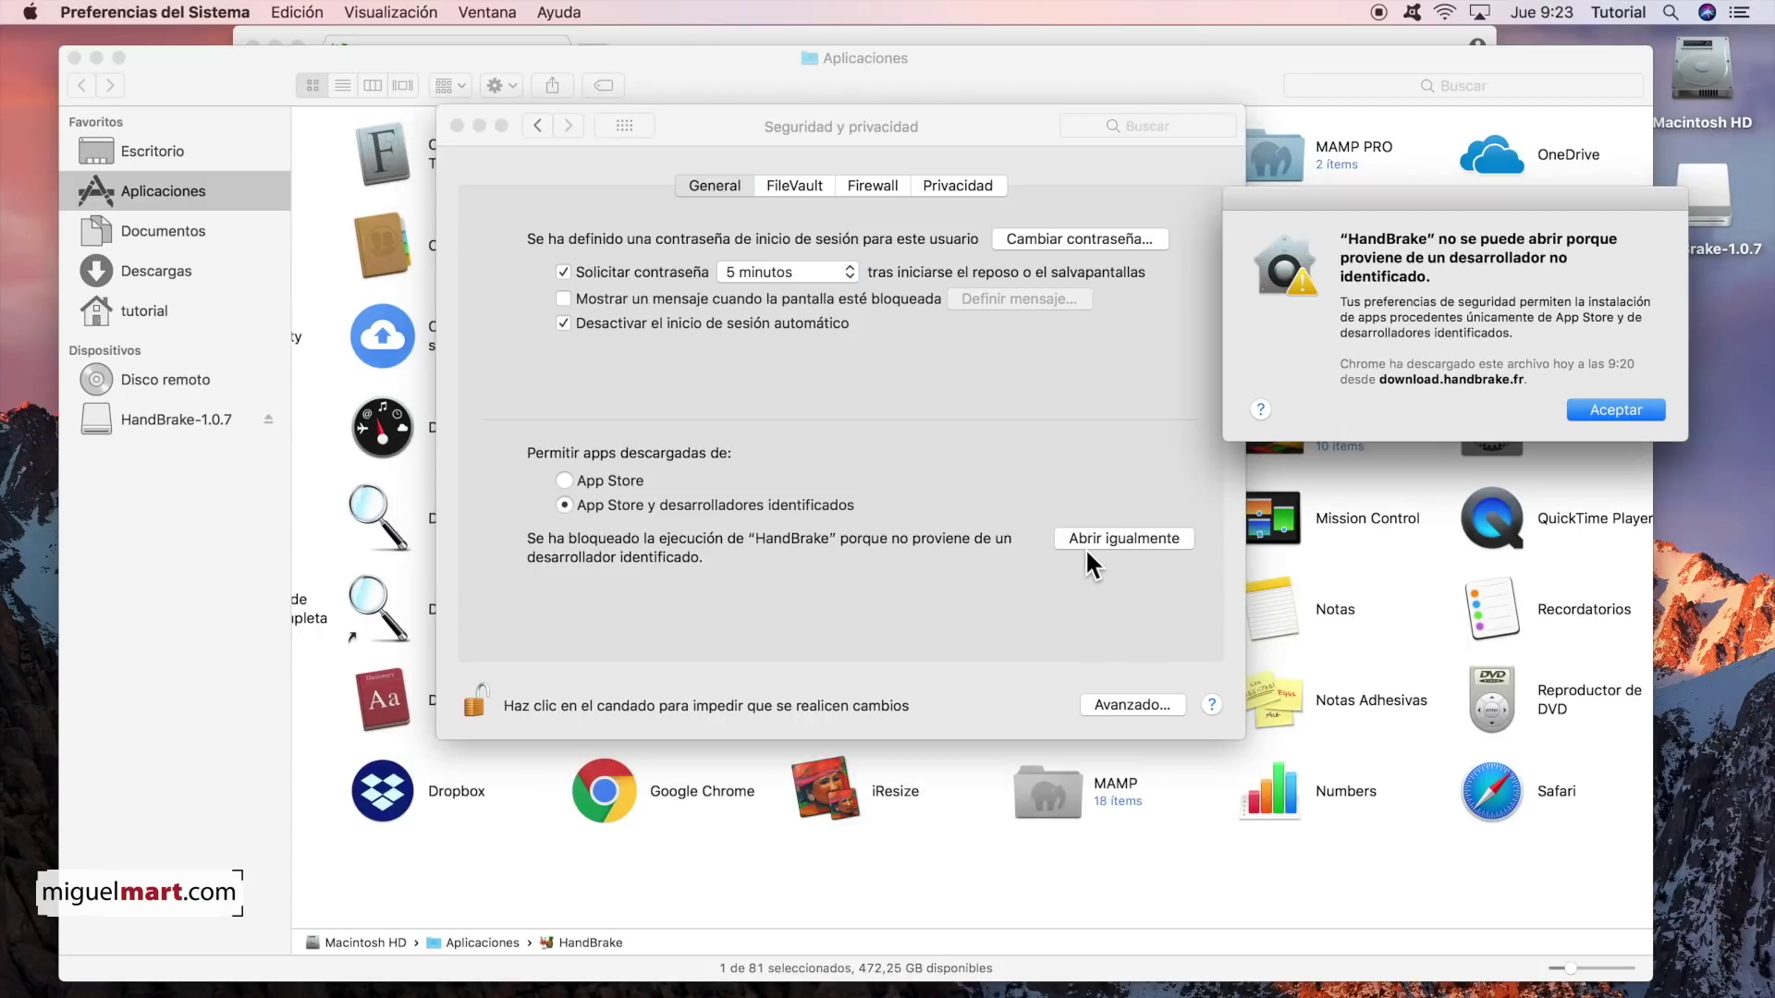
{"action": "left_click", "coordinate": [1629, 409]}
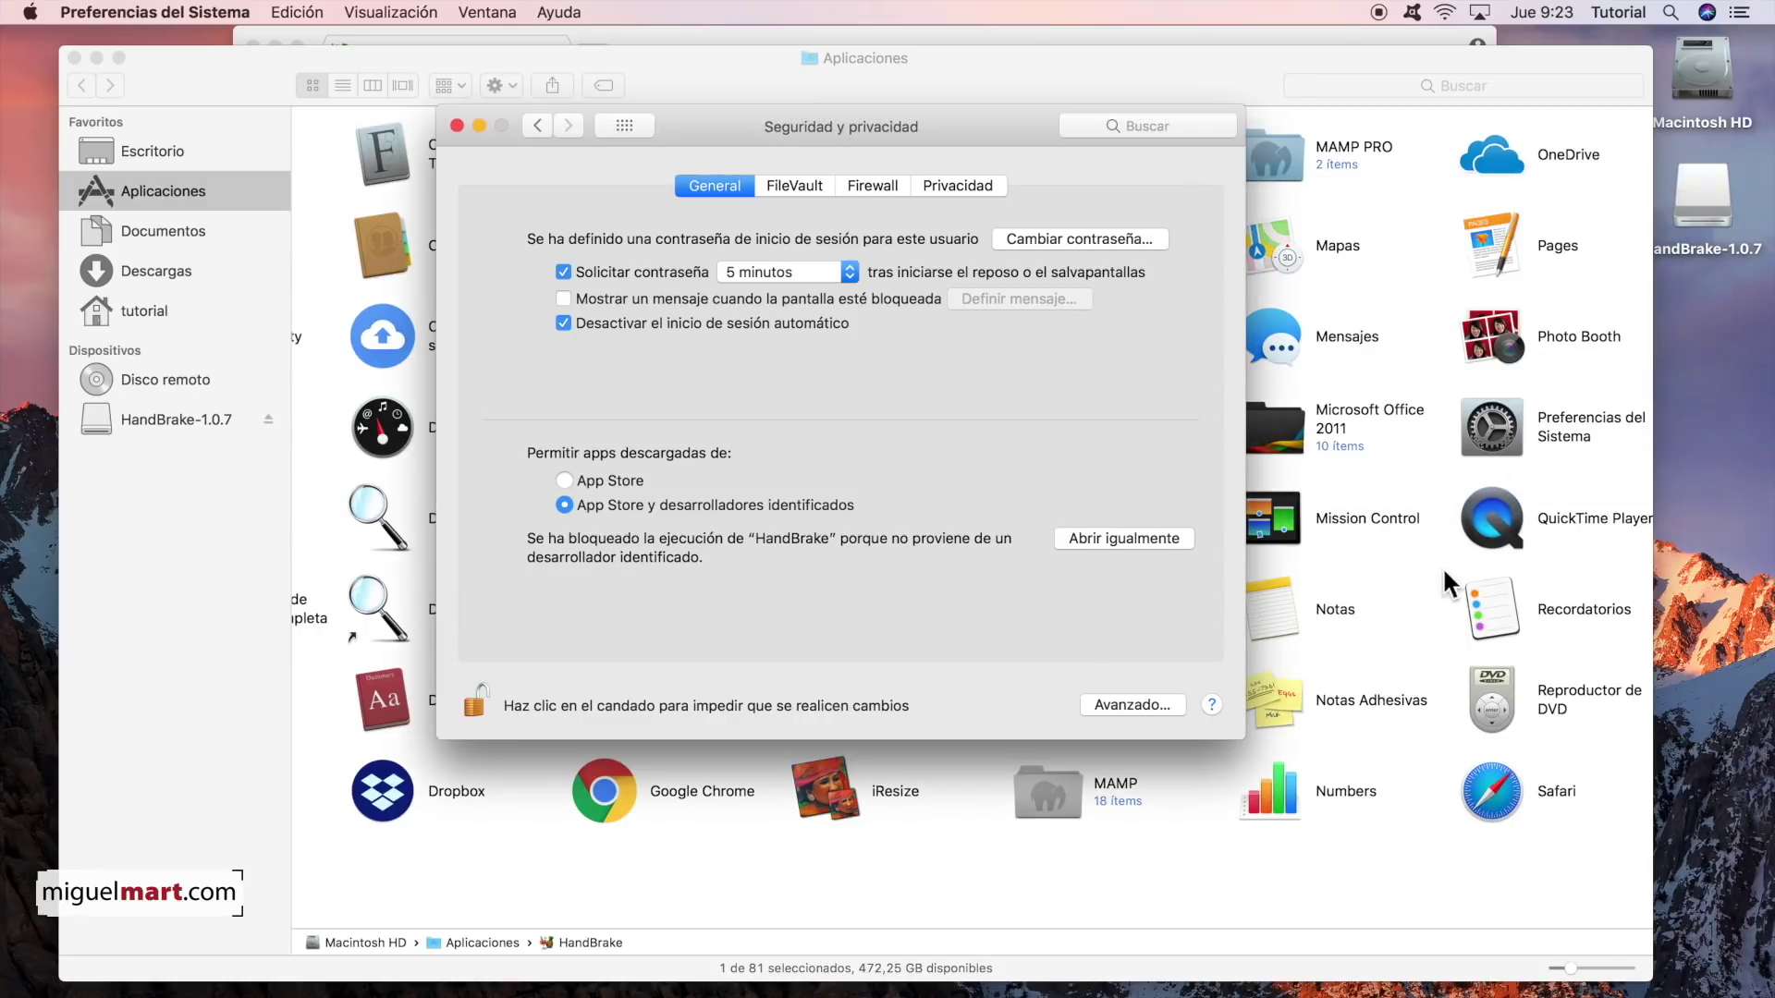
{"action": "key", "text": "super+q"}
{"action": "left_click", "coordinate": [835, 166]}
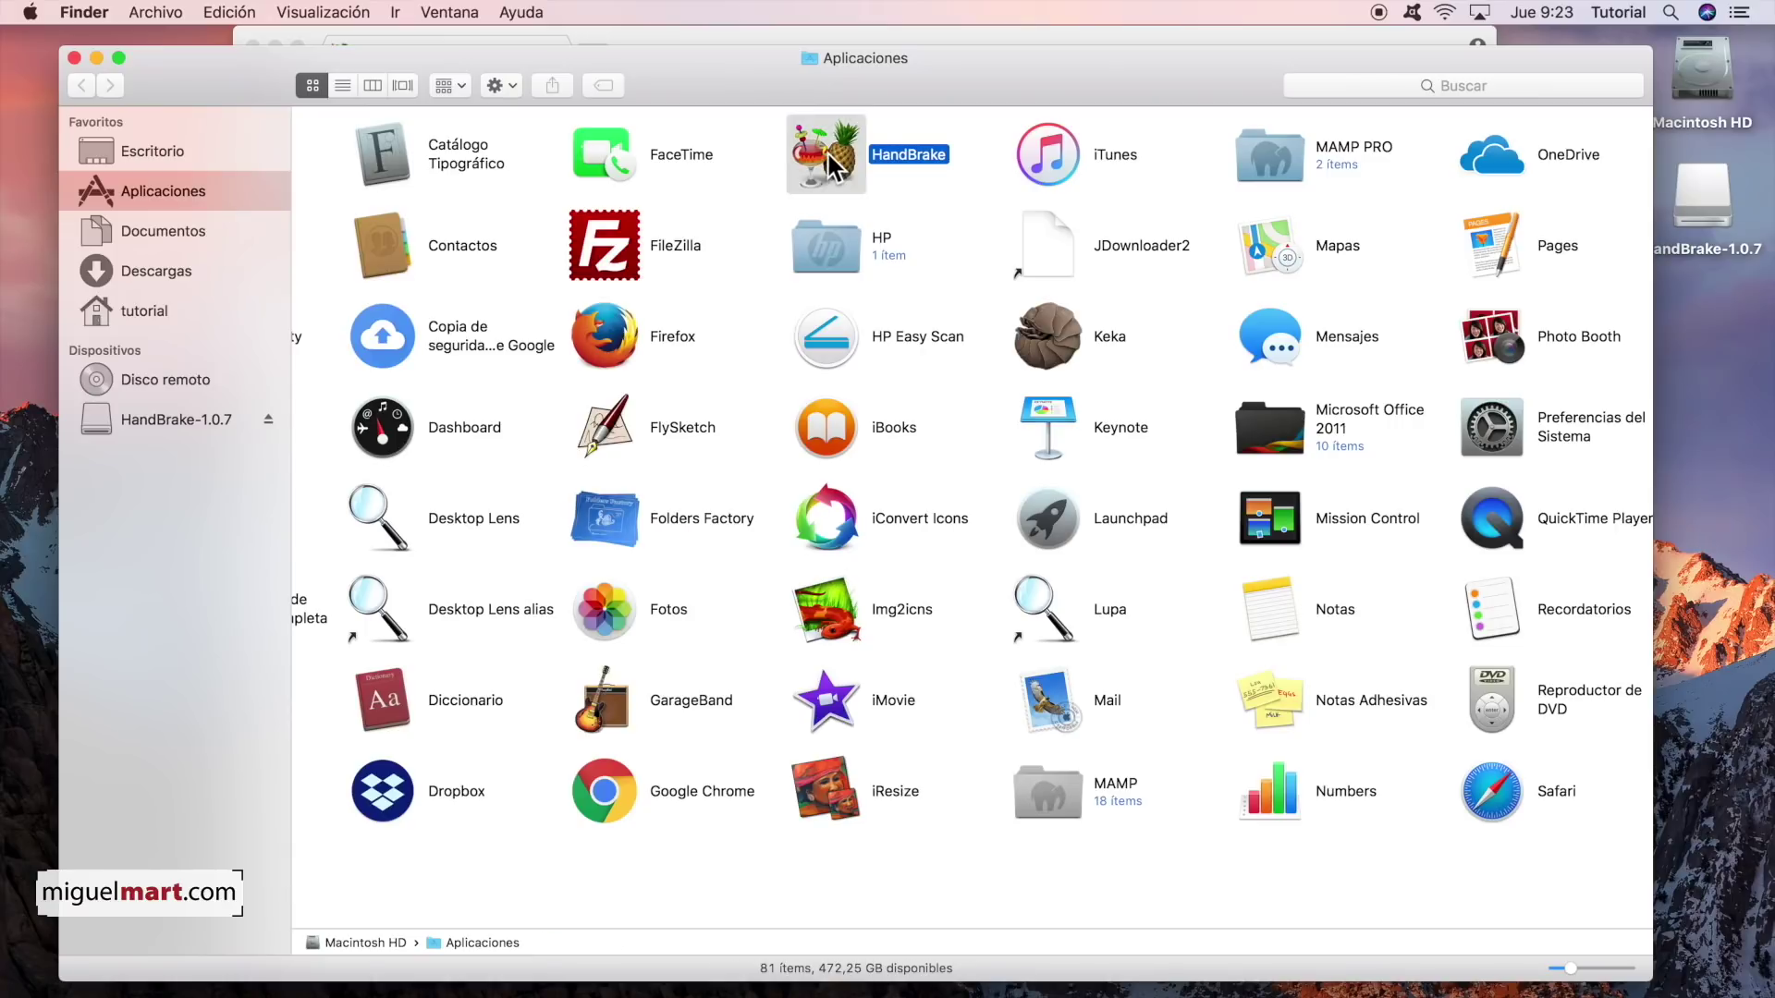
{"action": "double_click", "coordinate": [830, 163]}
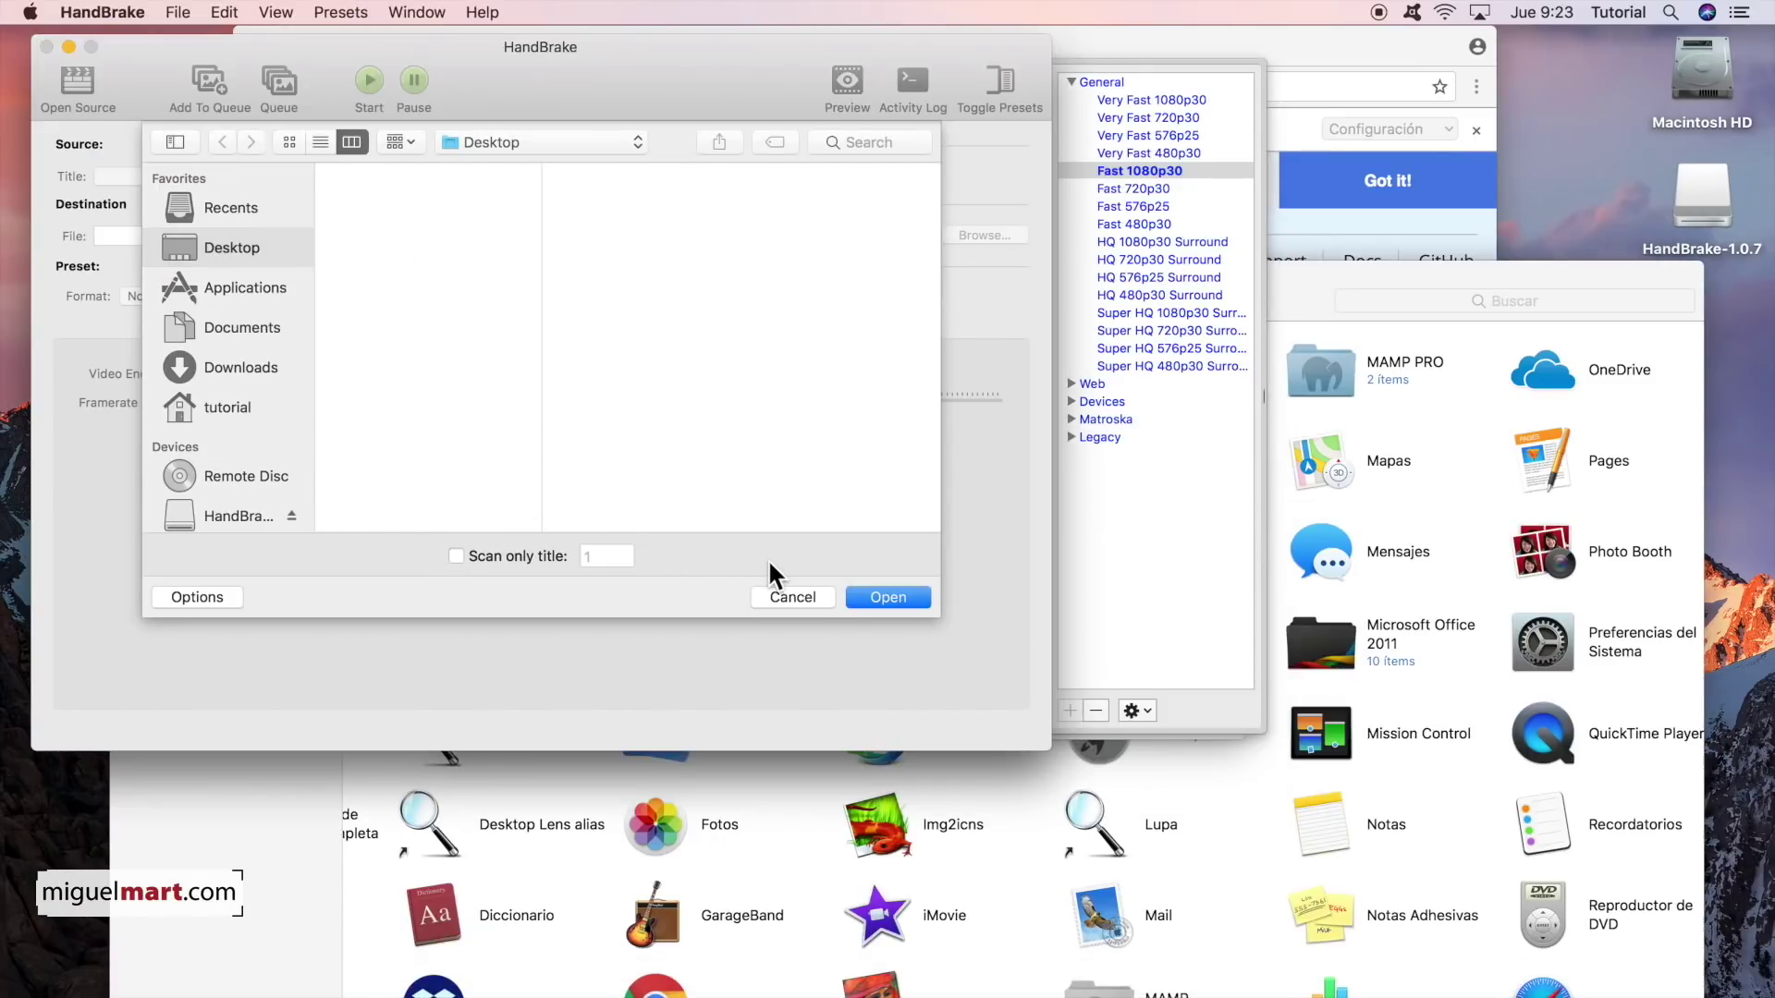
- Cancel the source file selection and reposition the HandBrake window, toggling its presets list off and on again
{"action": "left_click", "coordinate": [788, 597]}
{"action": "left_click_drag", "start_coordinate": [671, 82], "coordinate": [719, 112]}
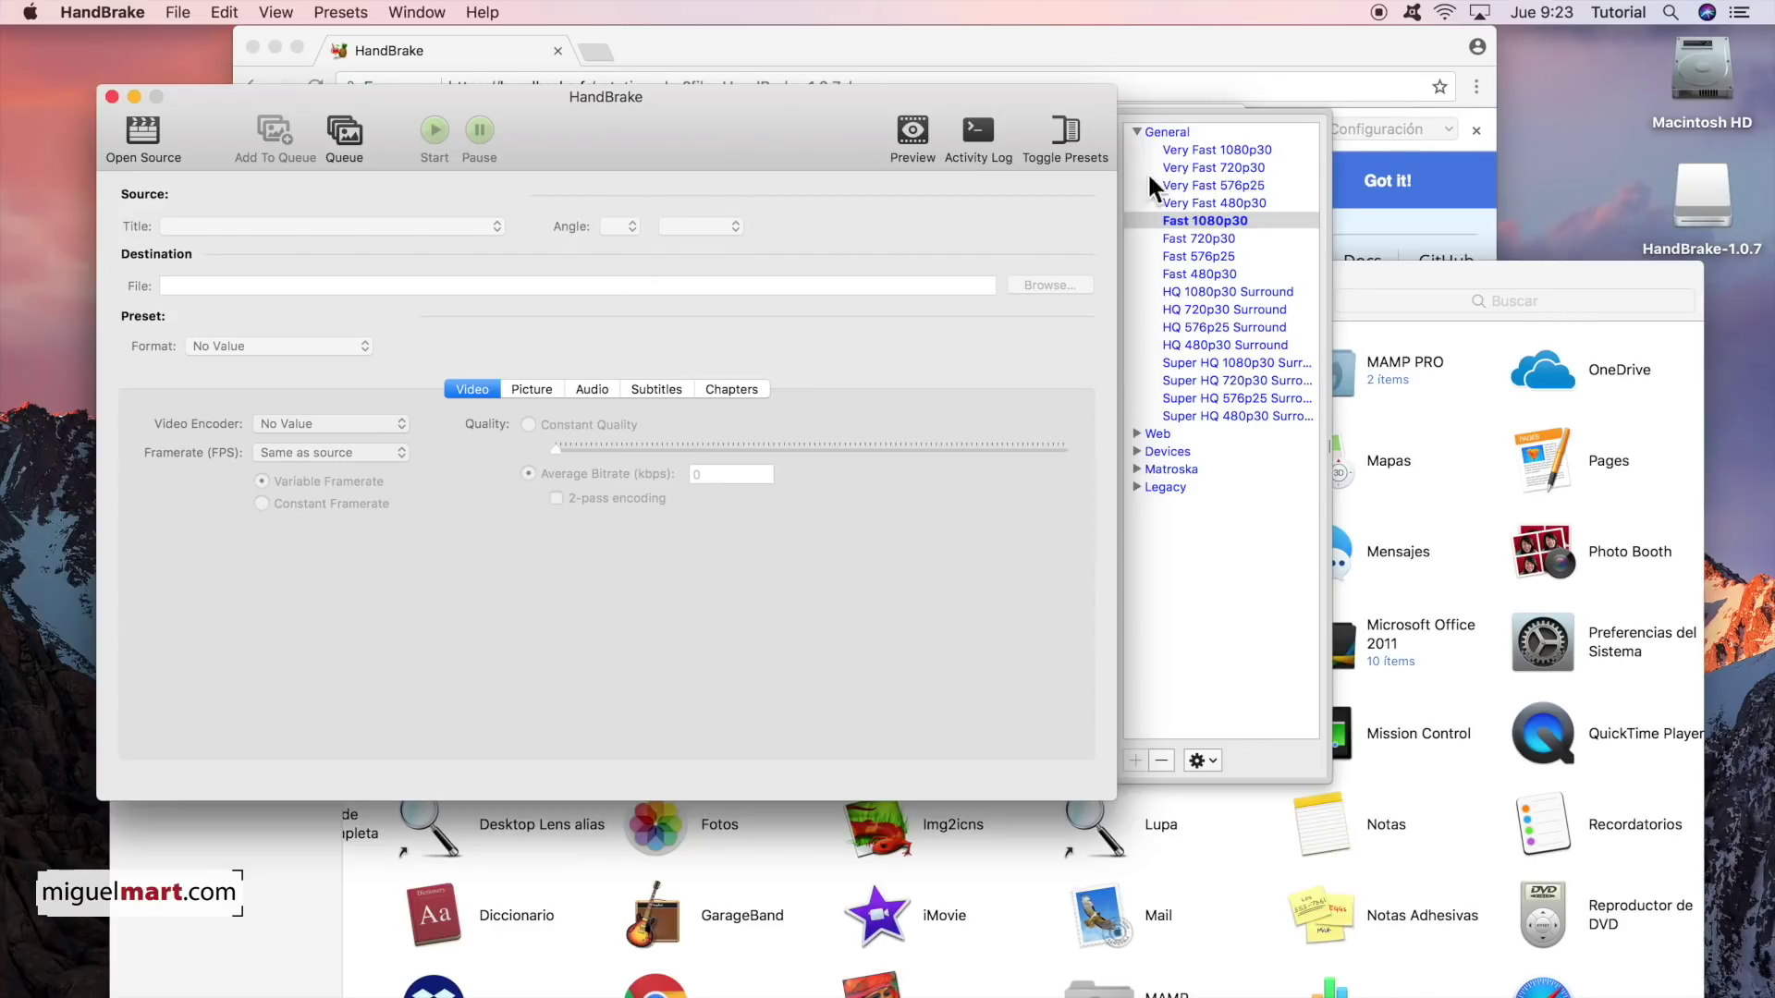
{"action": "left_click", "coordinate": [1064, 133]}
{"action": "left_click", "coordinate": [1064, 131]}
- Collapse the General presets, expand the Devices group and select the Apple 1080p60 Surround preset after trying Apple 1080p30 Surround
{"action": "left_click", "coordinate": [1136, 132]}
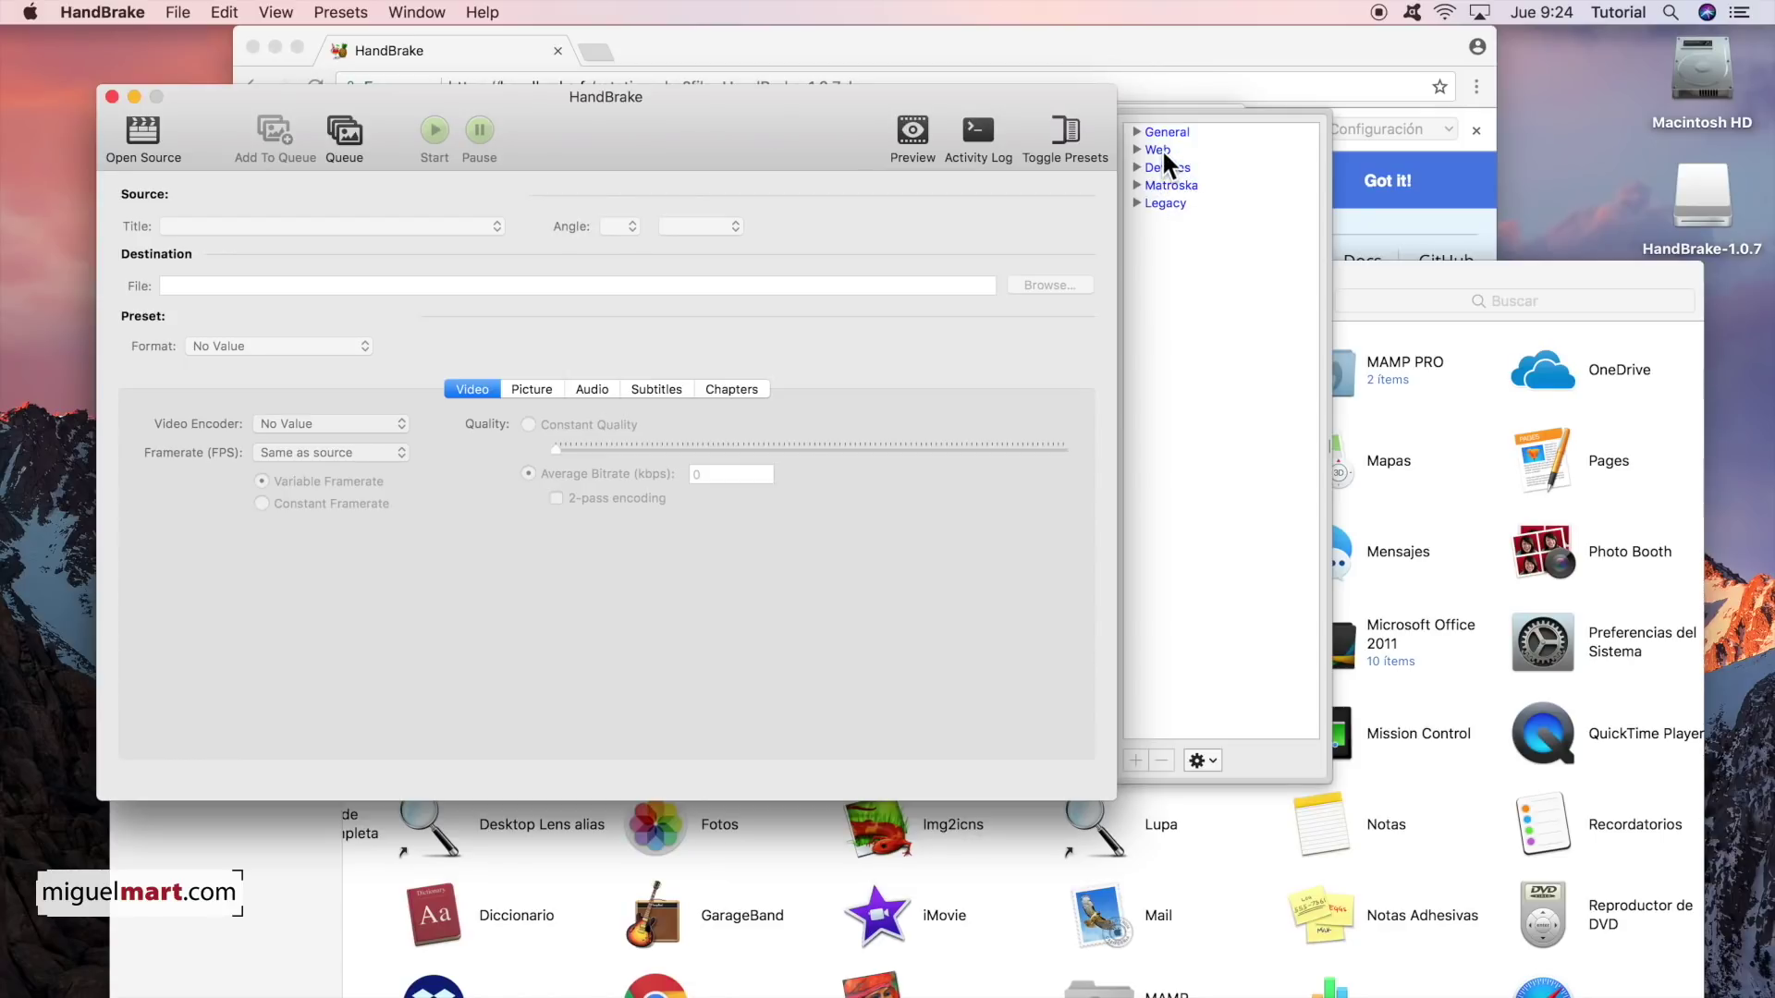
{"action": "left_click", "coordinate": [1137, 132]}
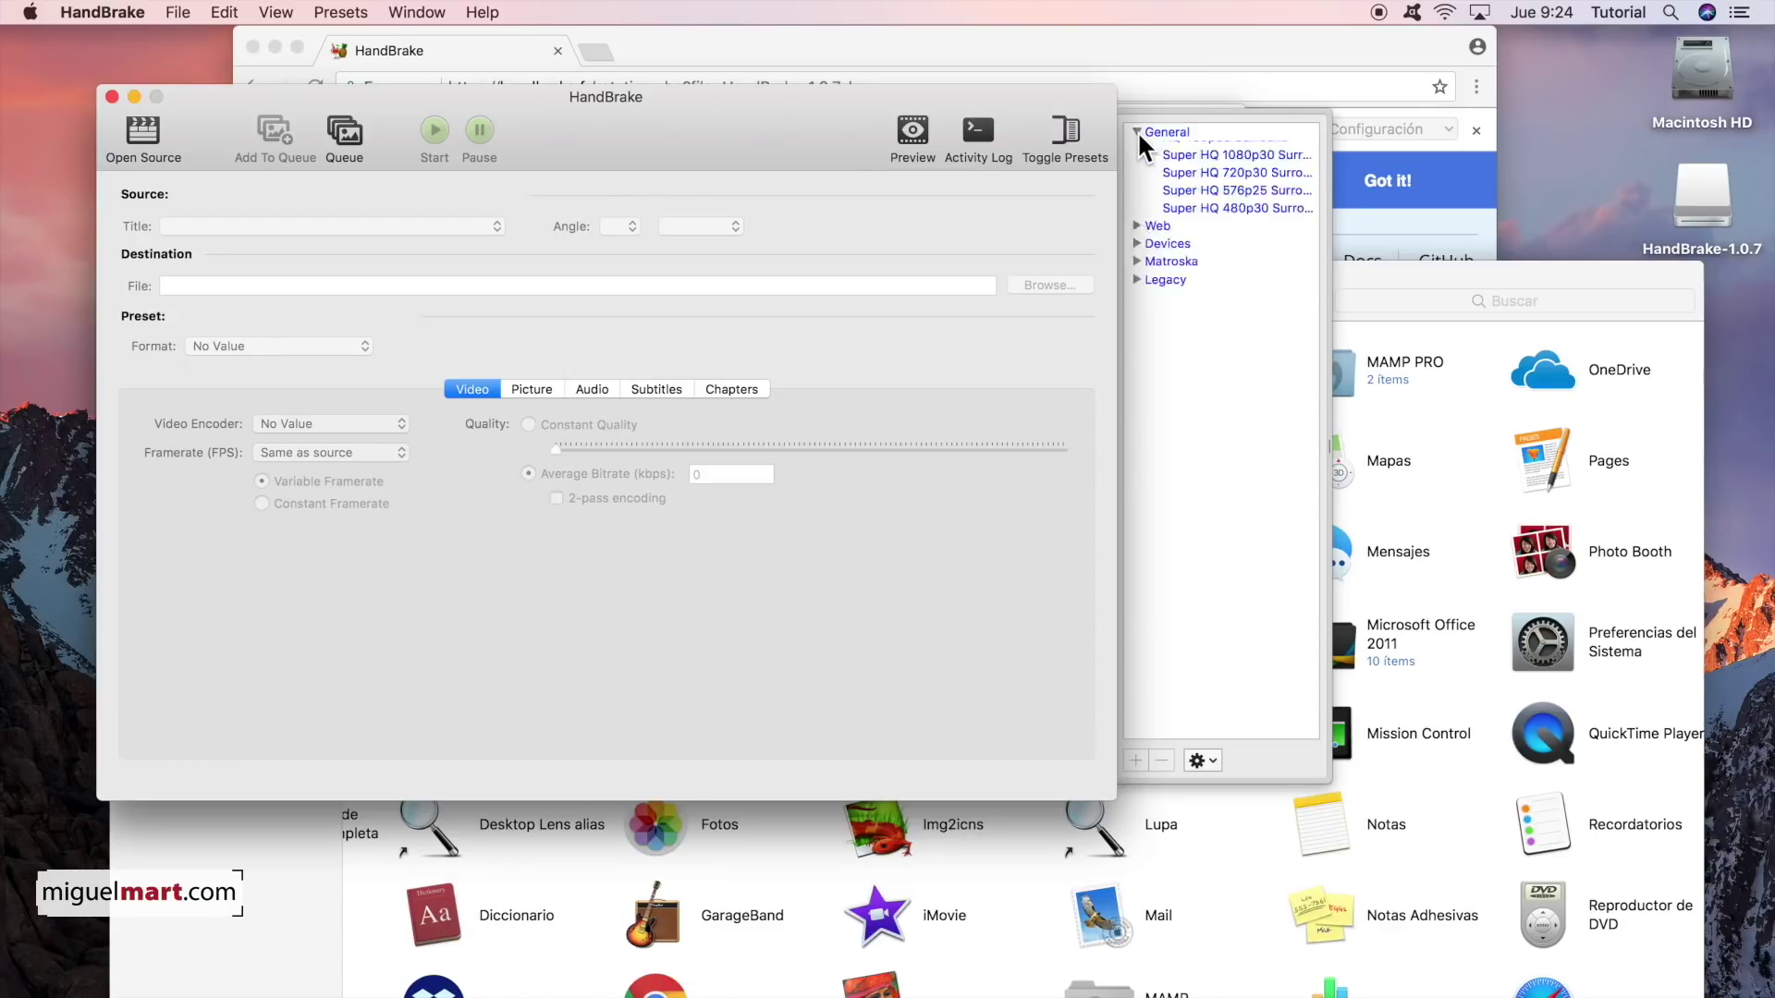
{"action": "left_click", "coordinate": [1137, 131]}
{"action": "left_click", "coordinate": [1136, 167]}
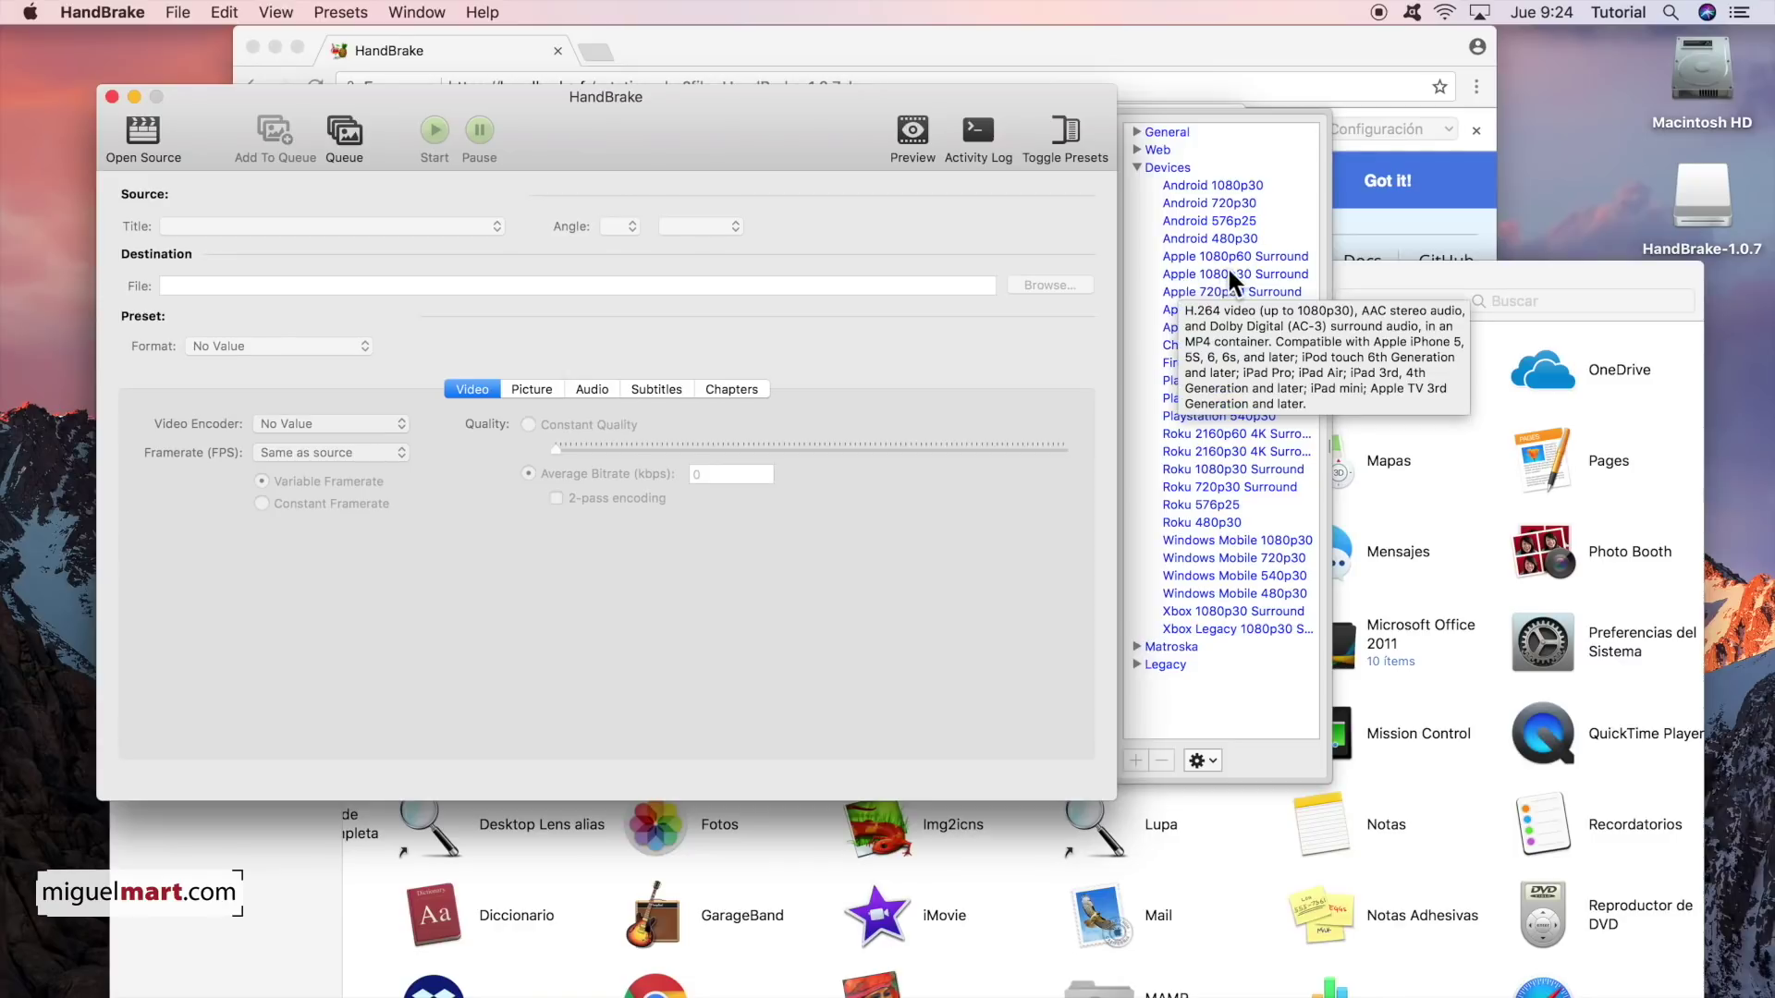
{"action": "mouse_move", "coordinate": [1199, 256]}
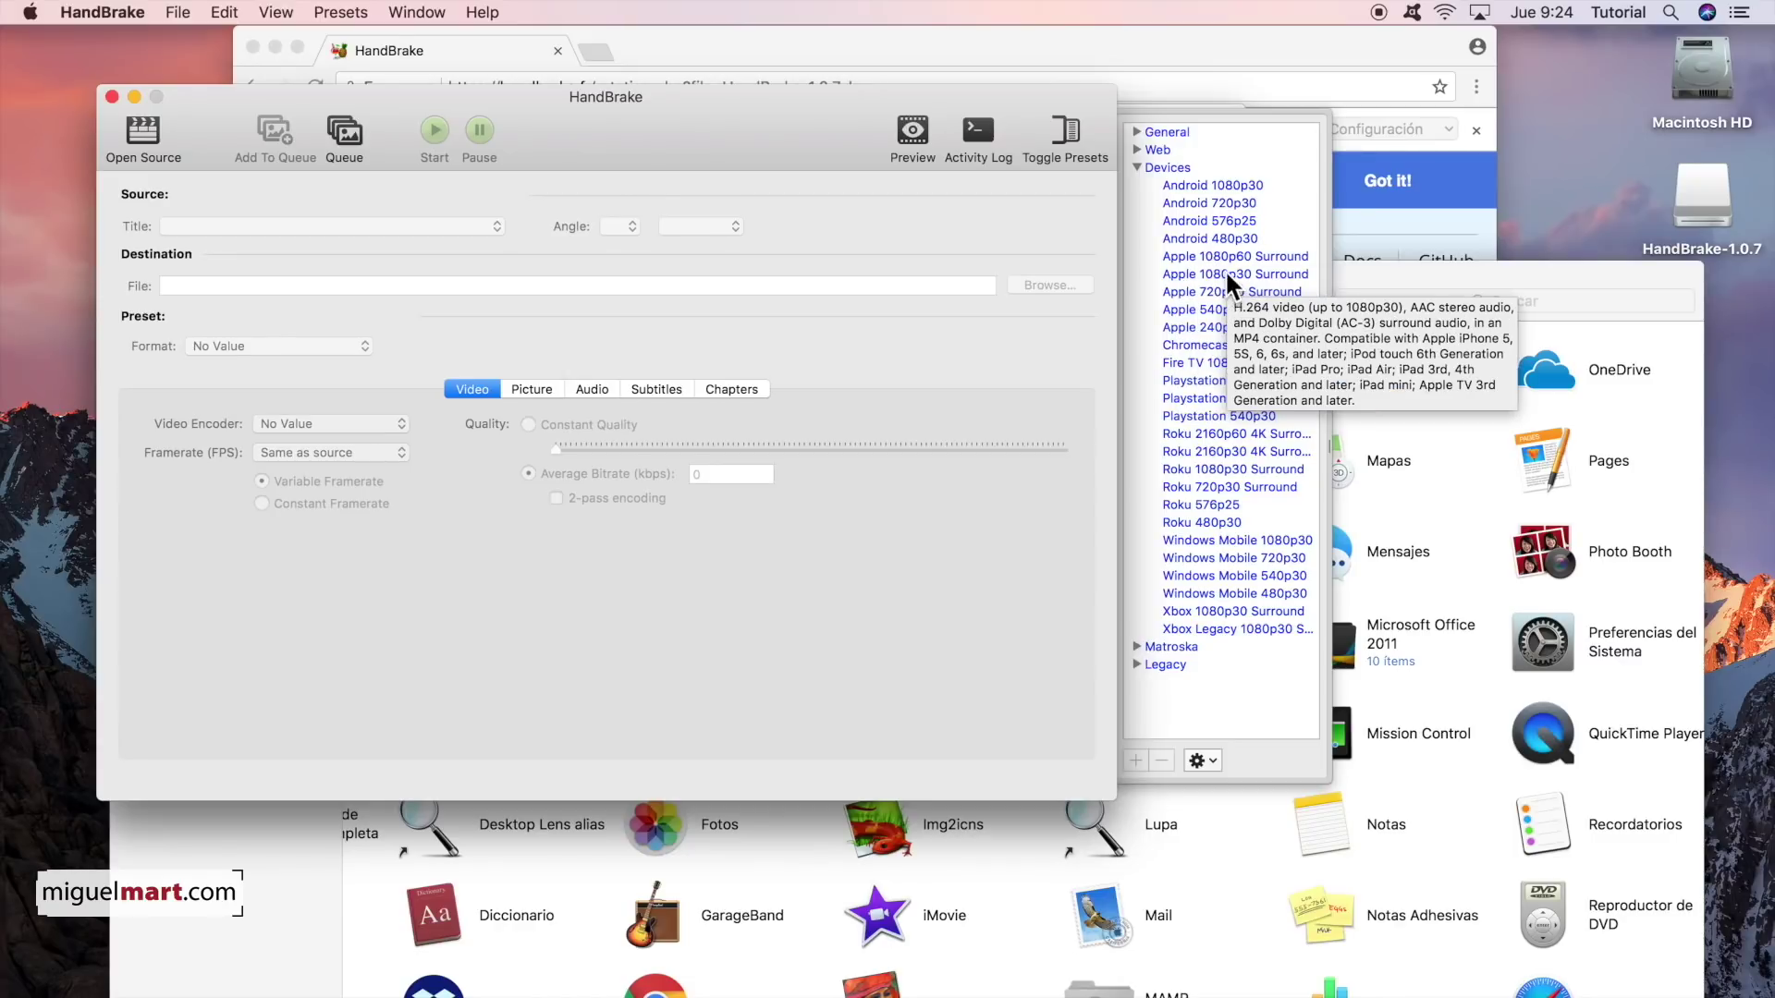
{"action": "left_click", "coordinate": [1217, 274]}
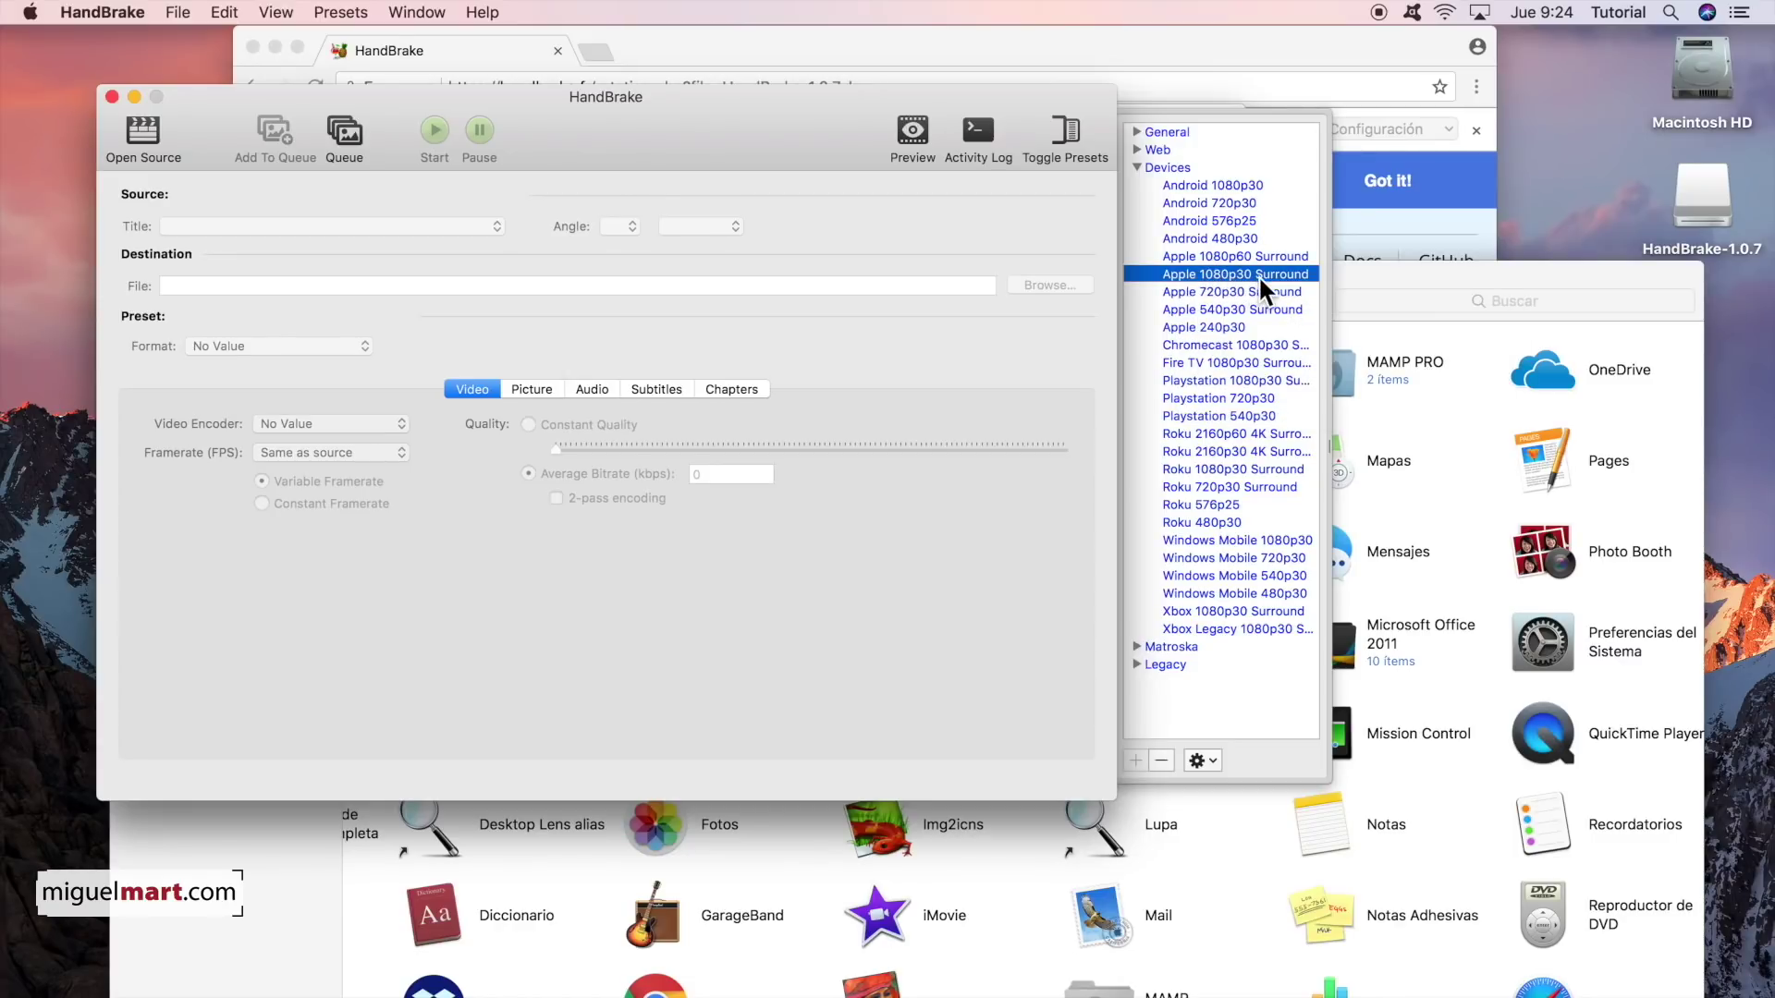
{"action": "left_click", "coordinate": [1177, 257]}
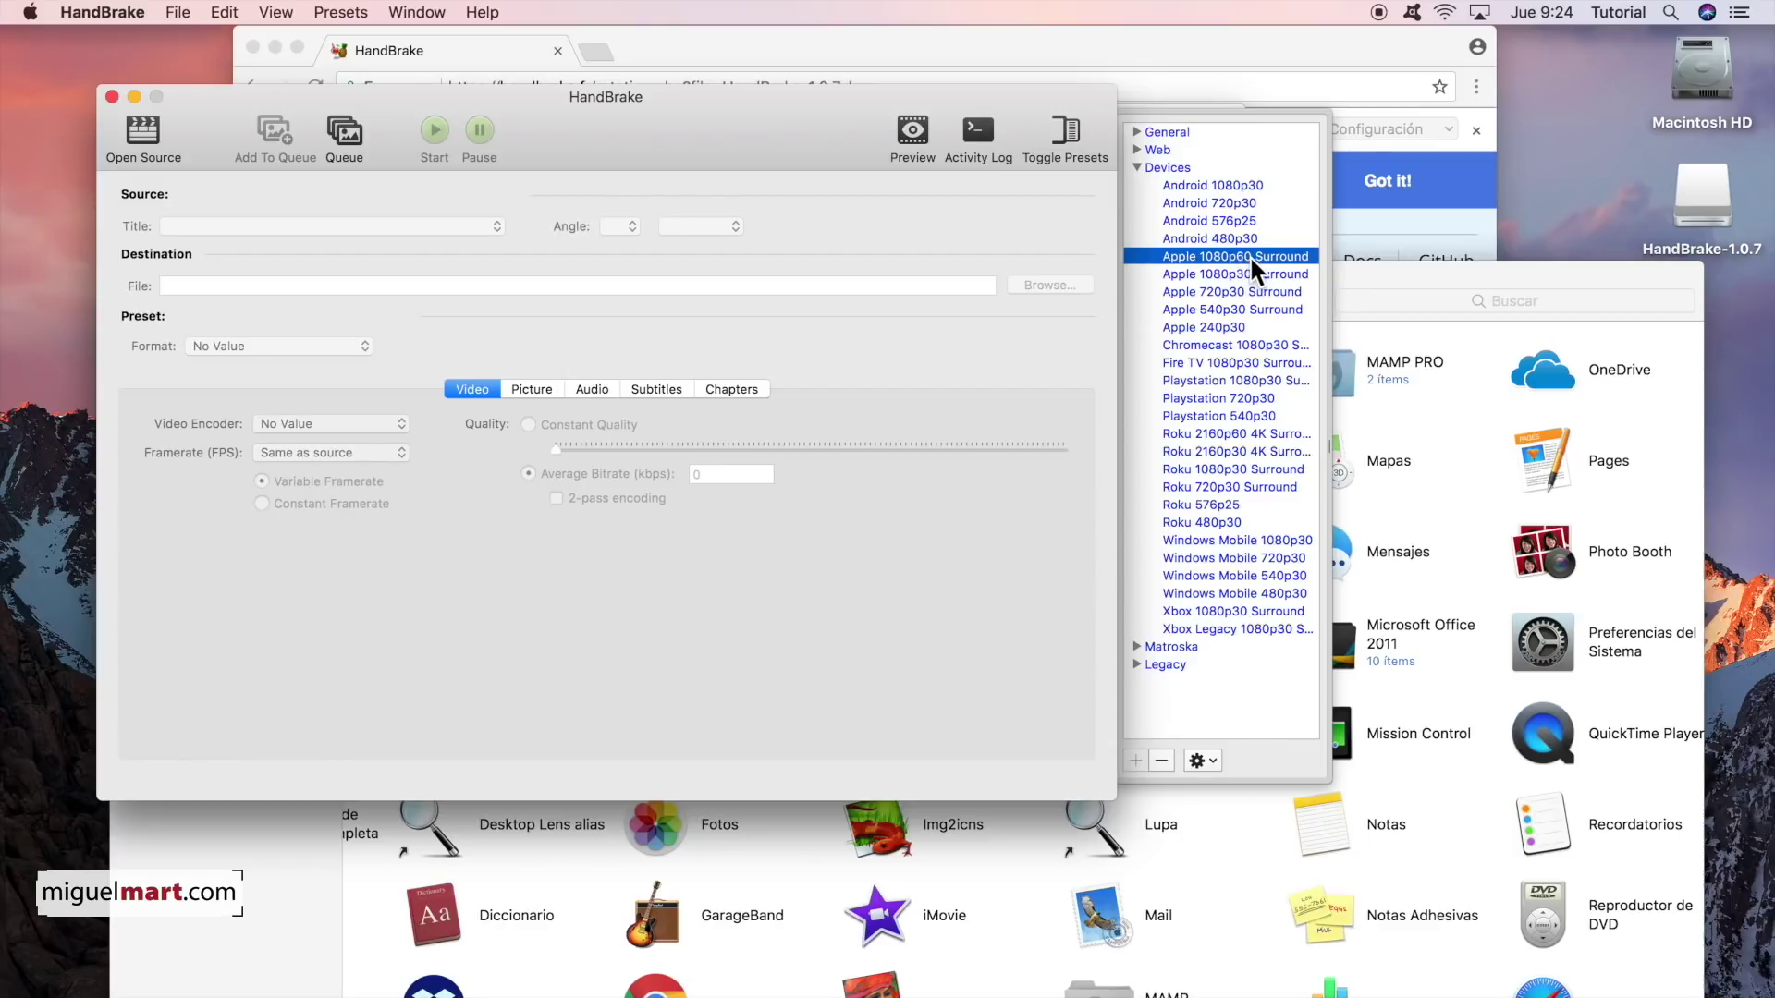
{"action": "mouse_move", "coordinate": [1248, 253]}
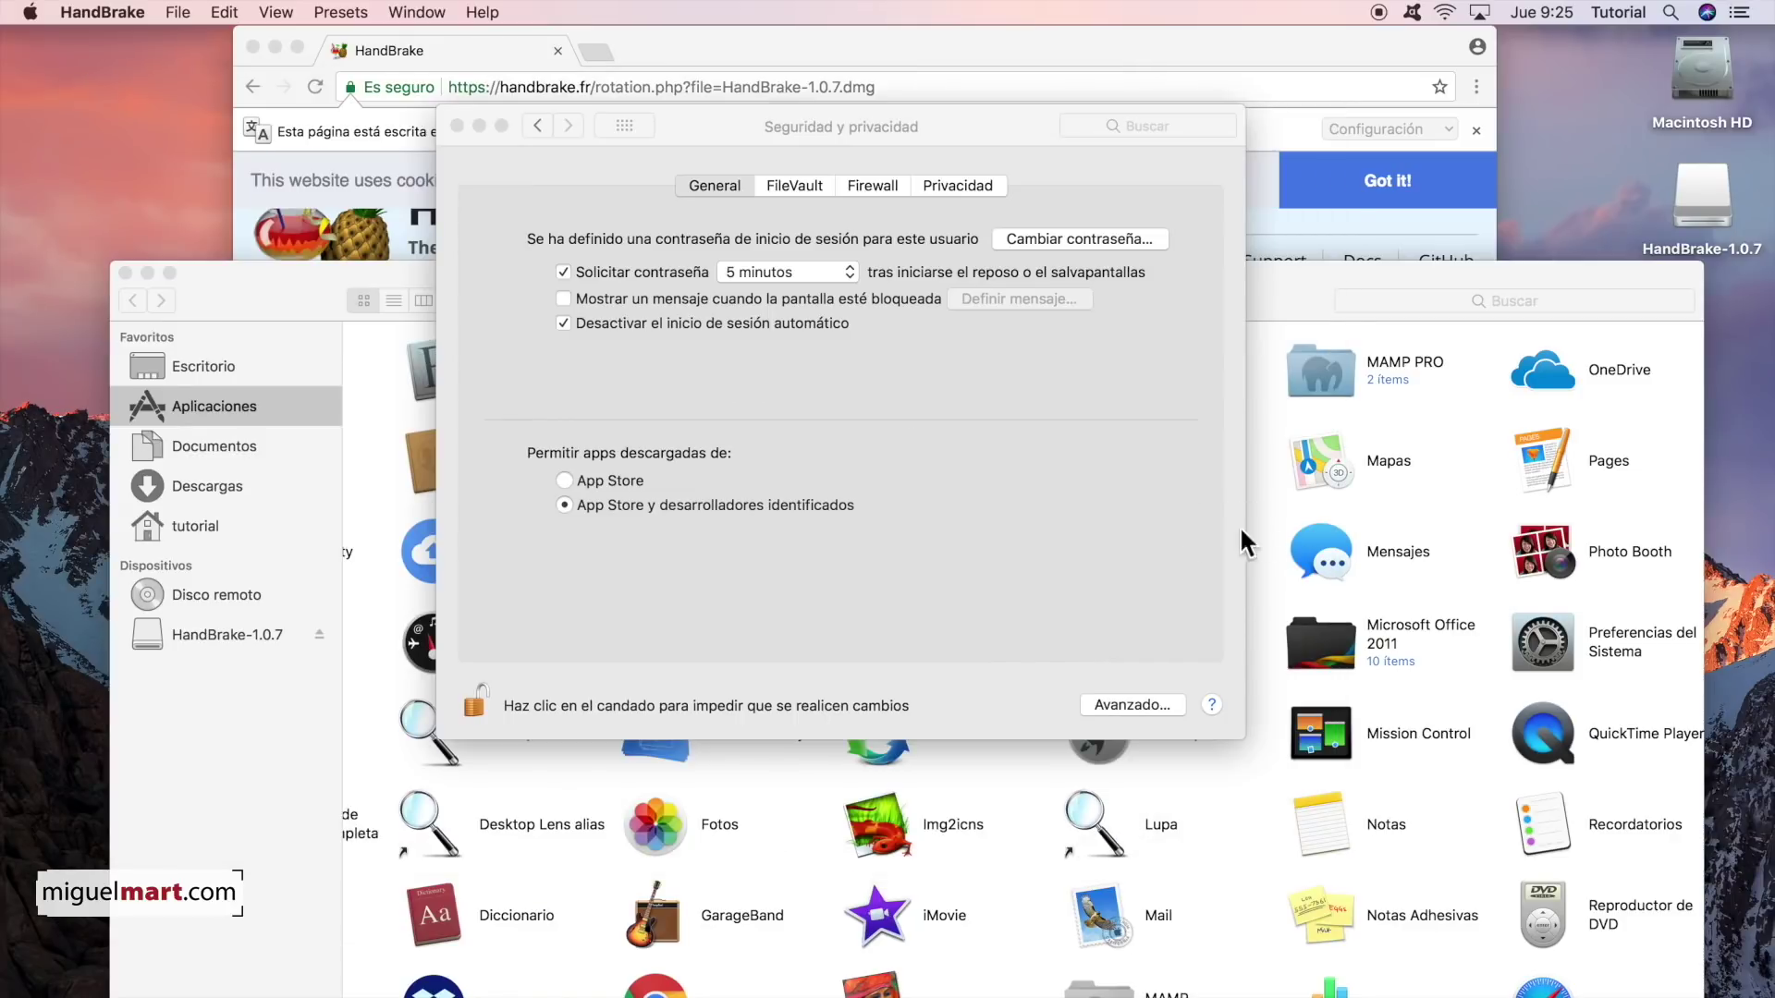
- Close the Seguridad y privacidad window and move the Aplicaciones window higher on the desktop
{"action": "left_click", "coordinate": [1100, 562]}
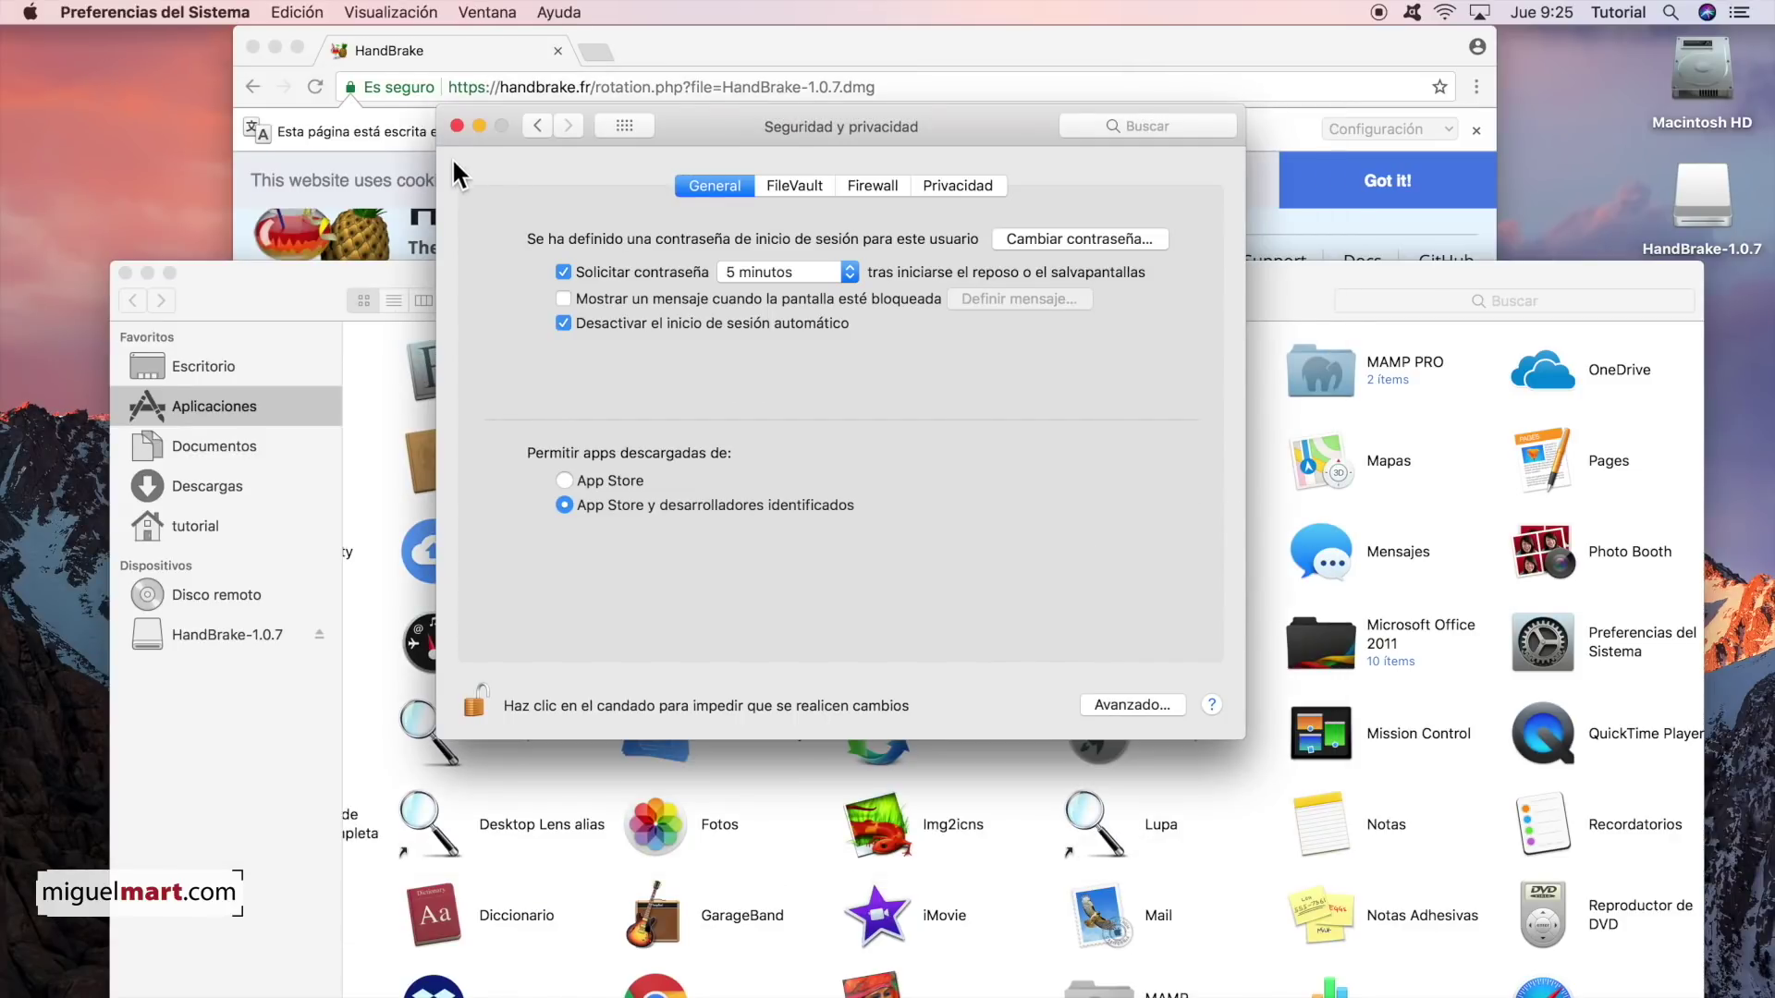
{"action": "left_click", "coordinate": [457, 124]}
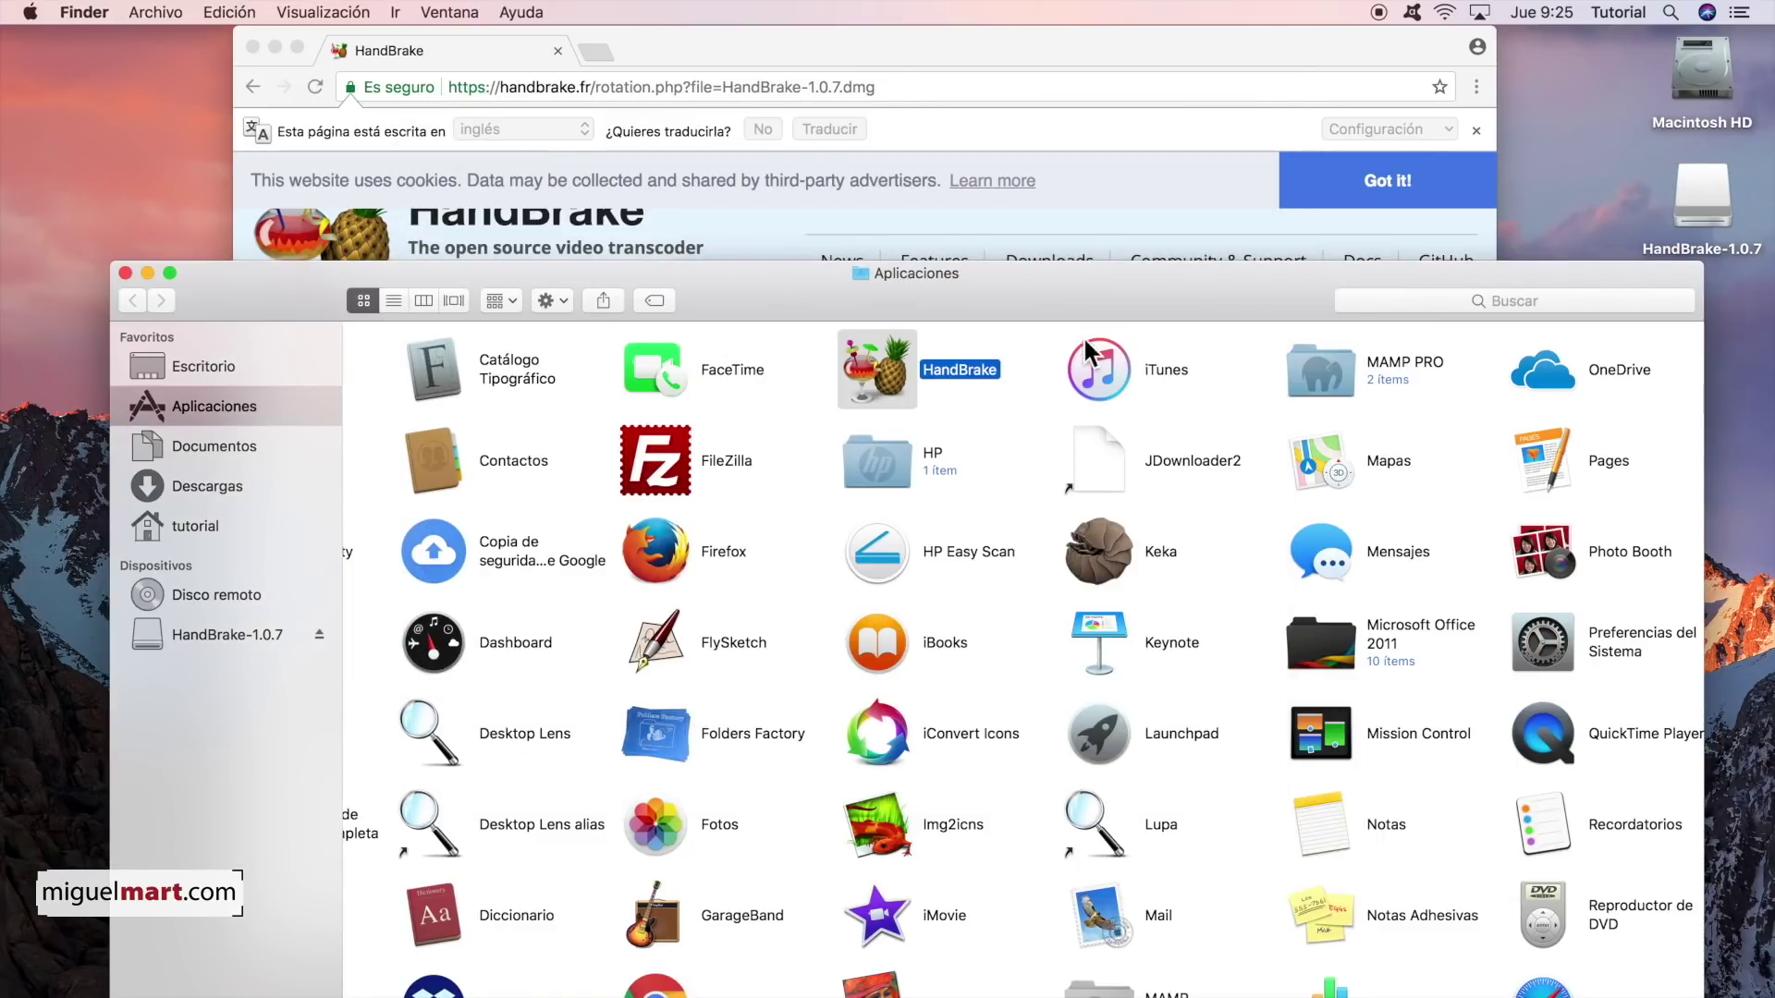
{"action": "left_click_drag", "start_coordinate": [1148, 309], "coordinate": [1126, 198]}
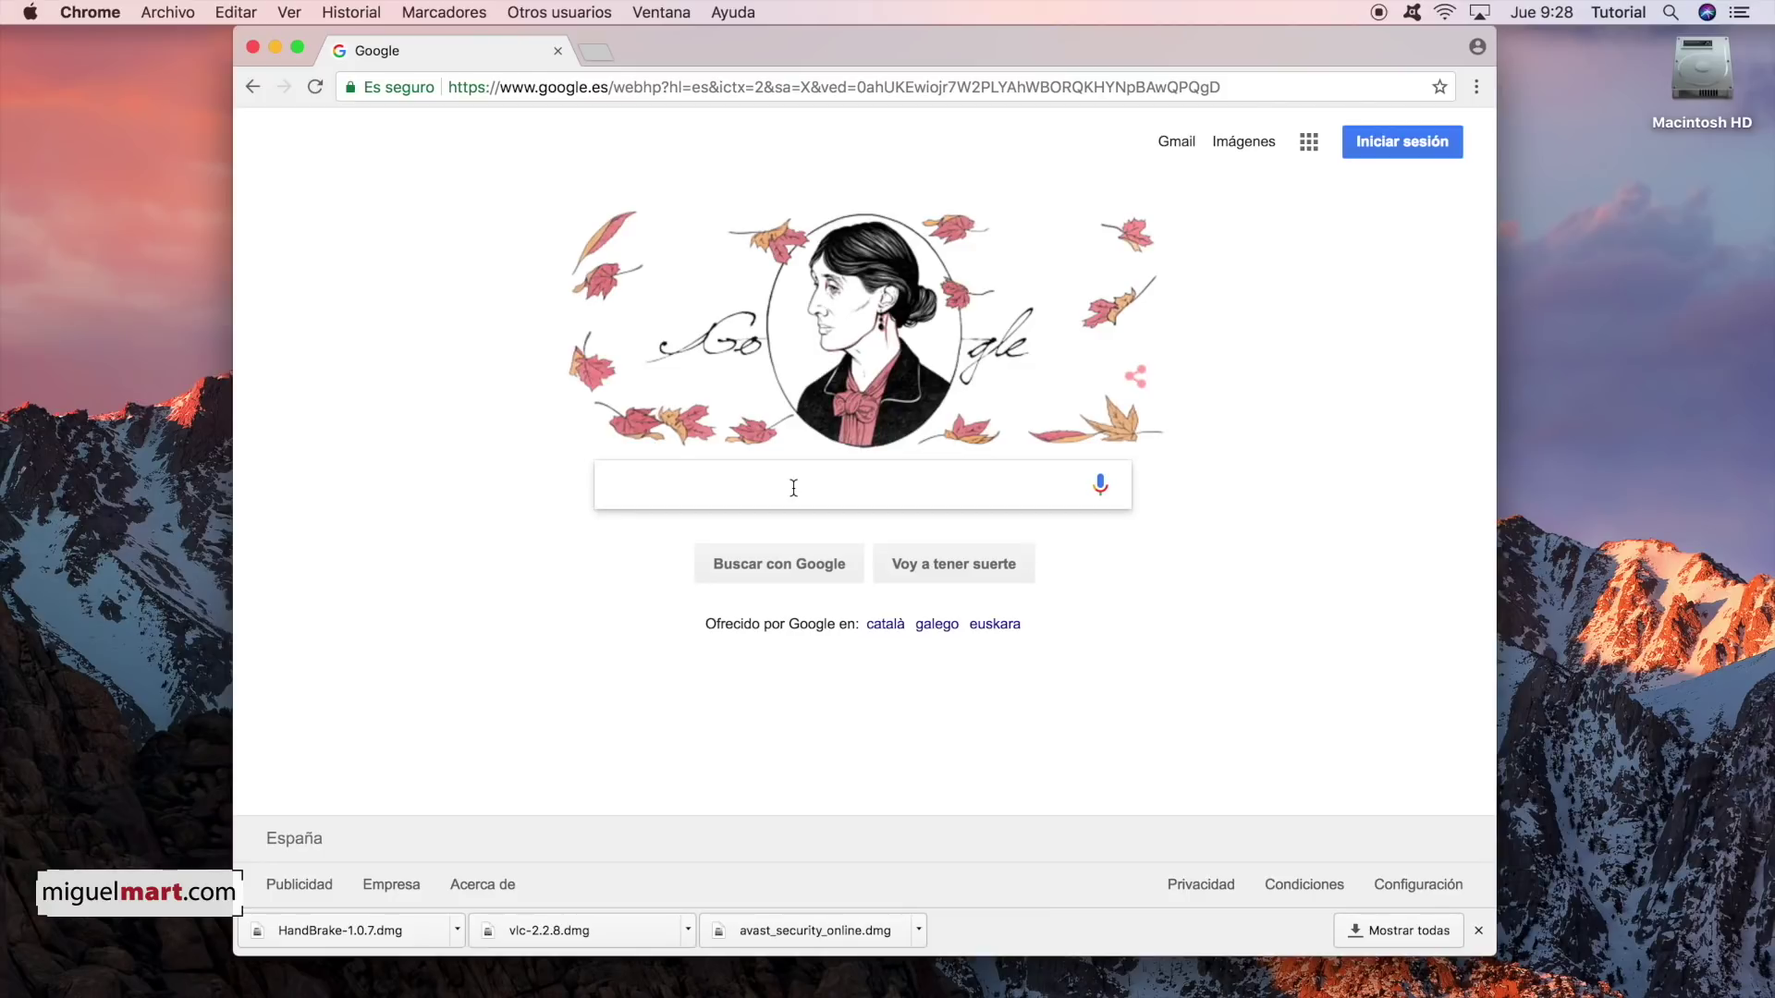
- Search Google for "office mac" and open the sponsored Microsoft Office para Mac result
{"action": "type", "text": "of"}
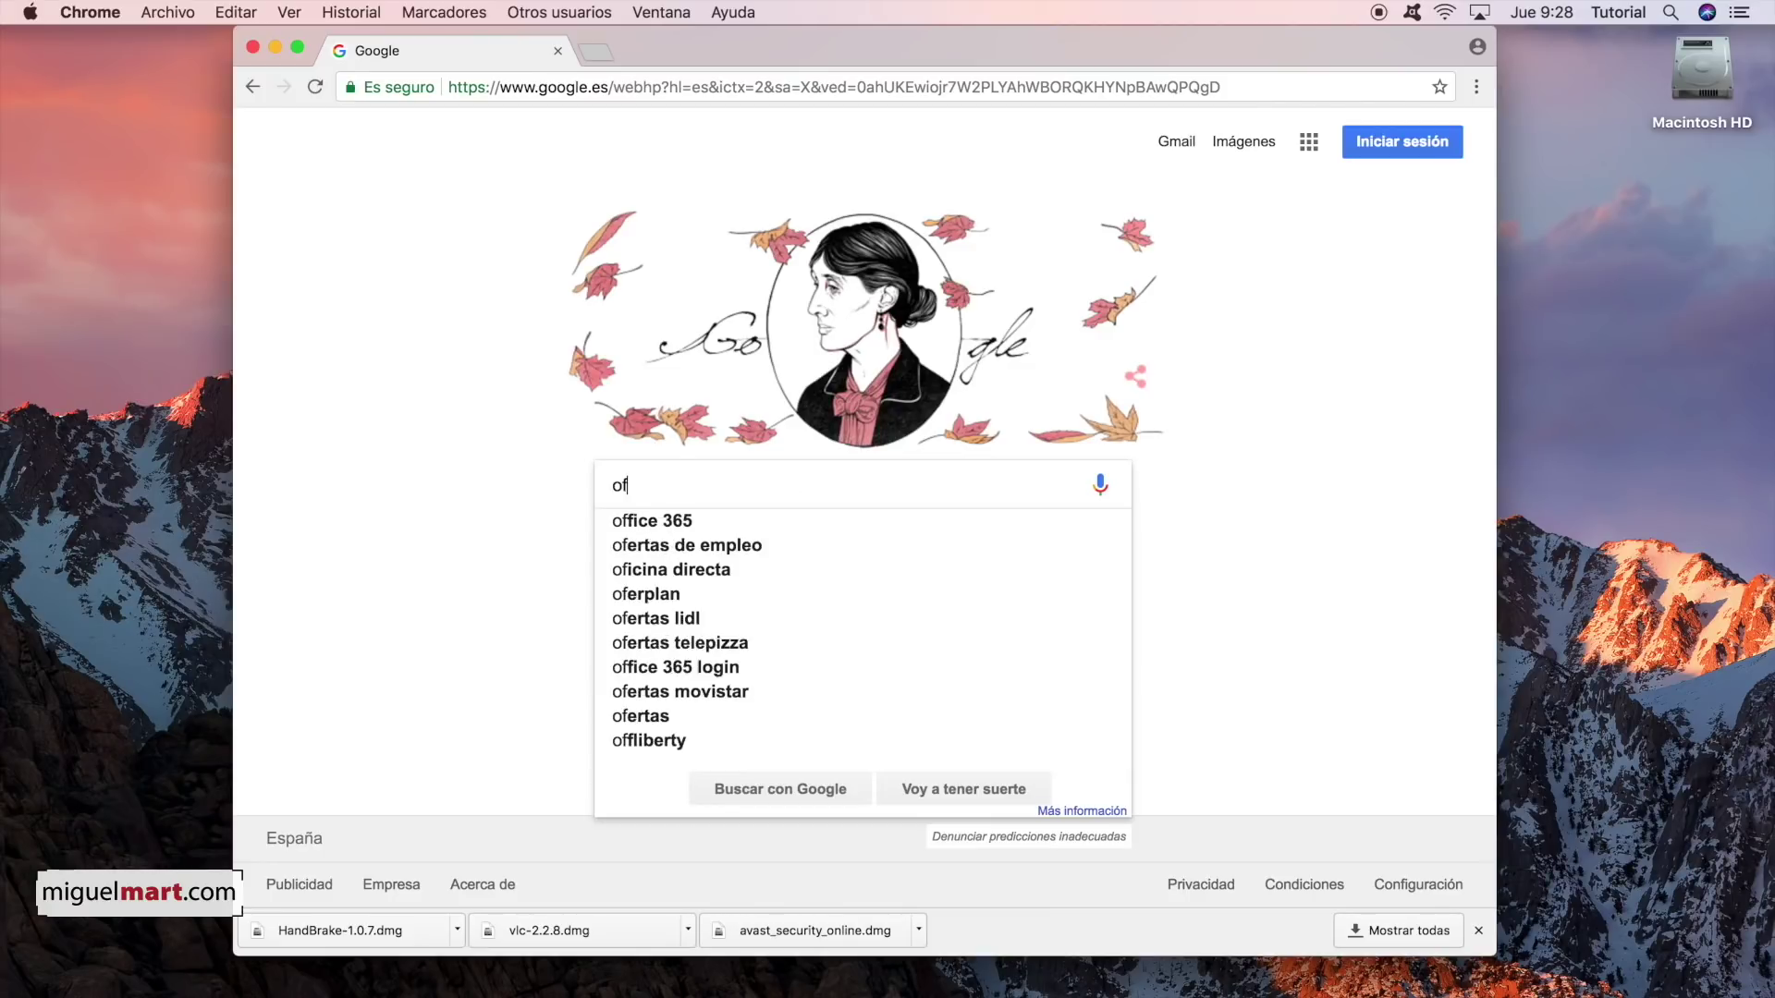
{"action": "type", "text": "fice mac"}
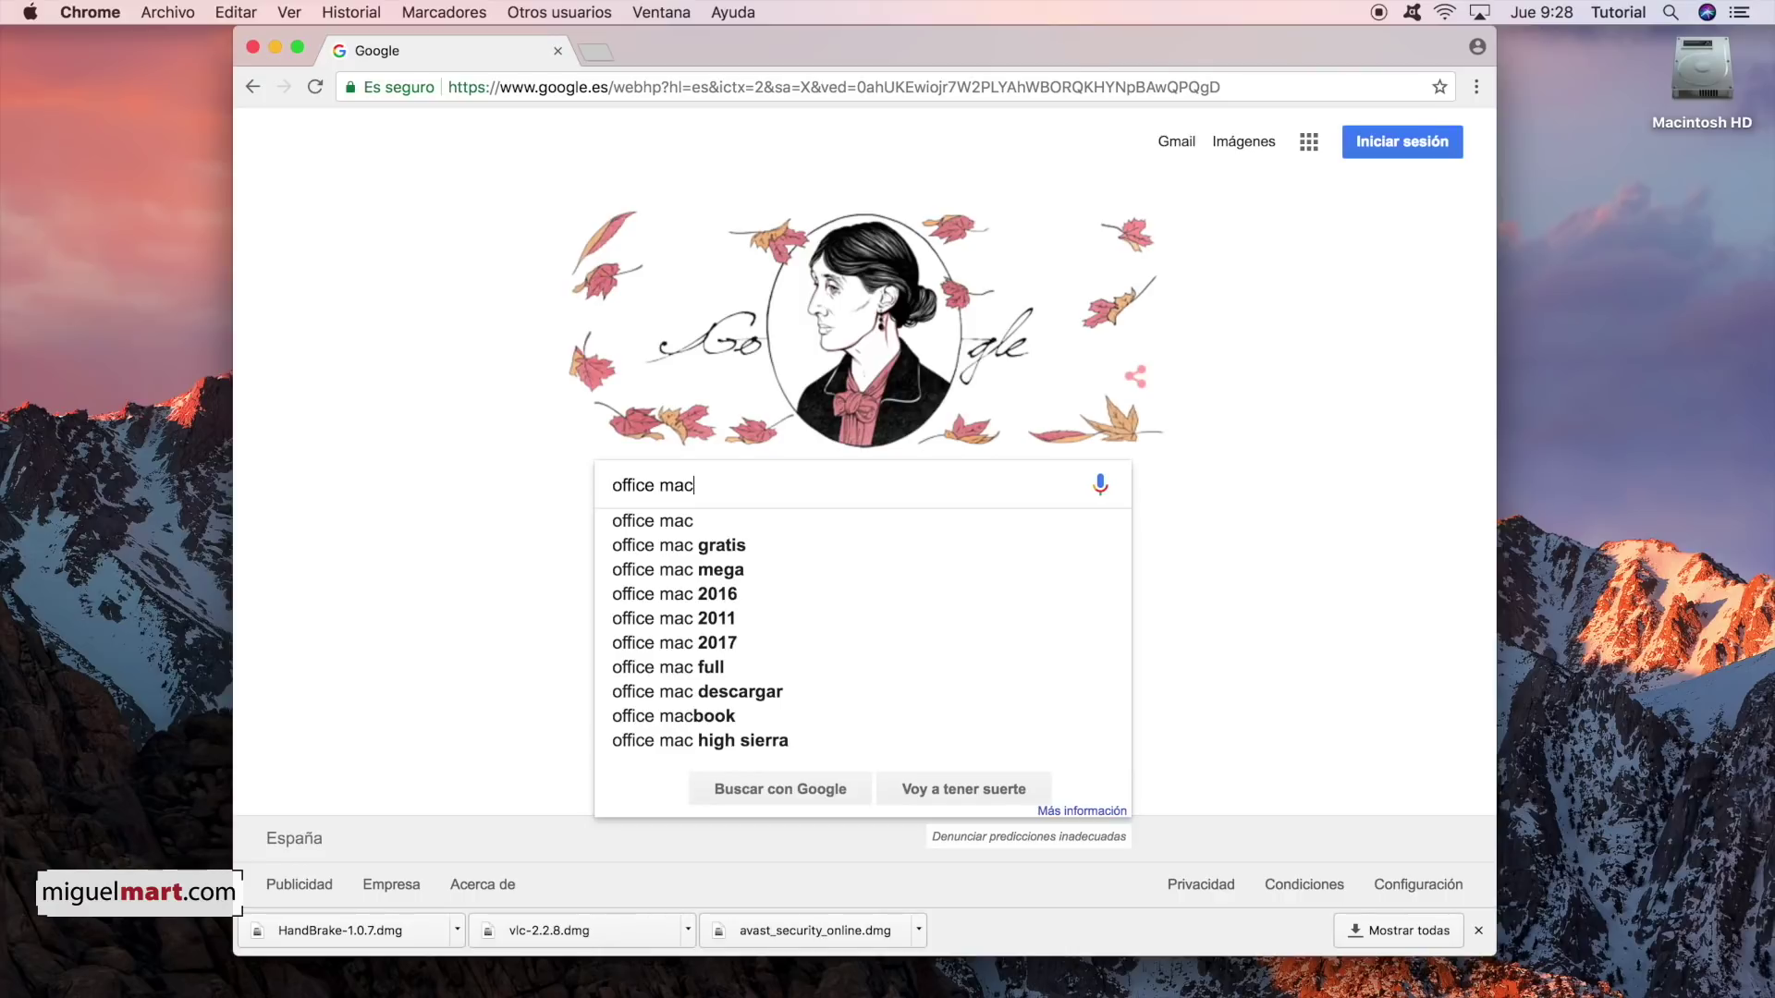
{"action": "key", "text": "Return"}
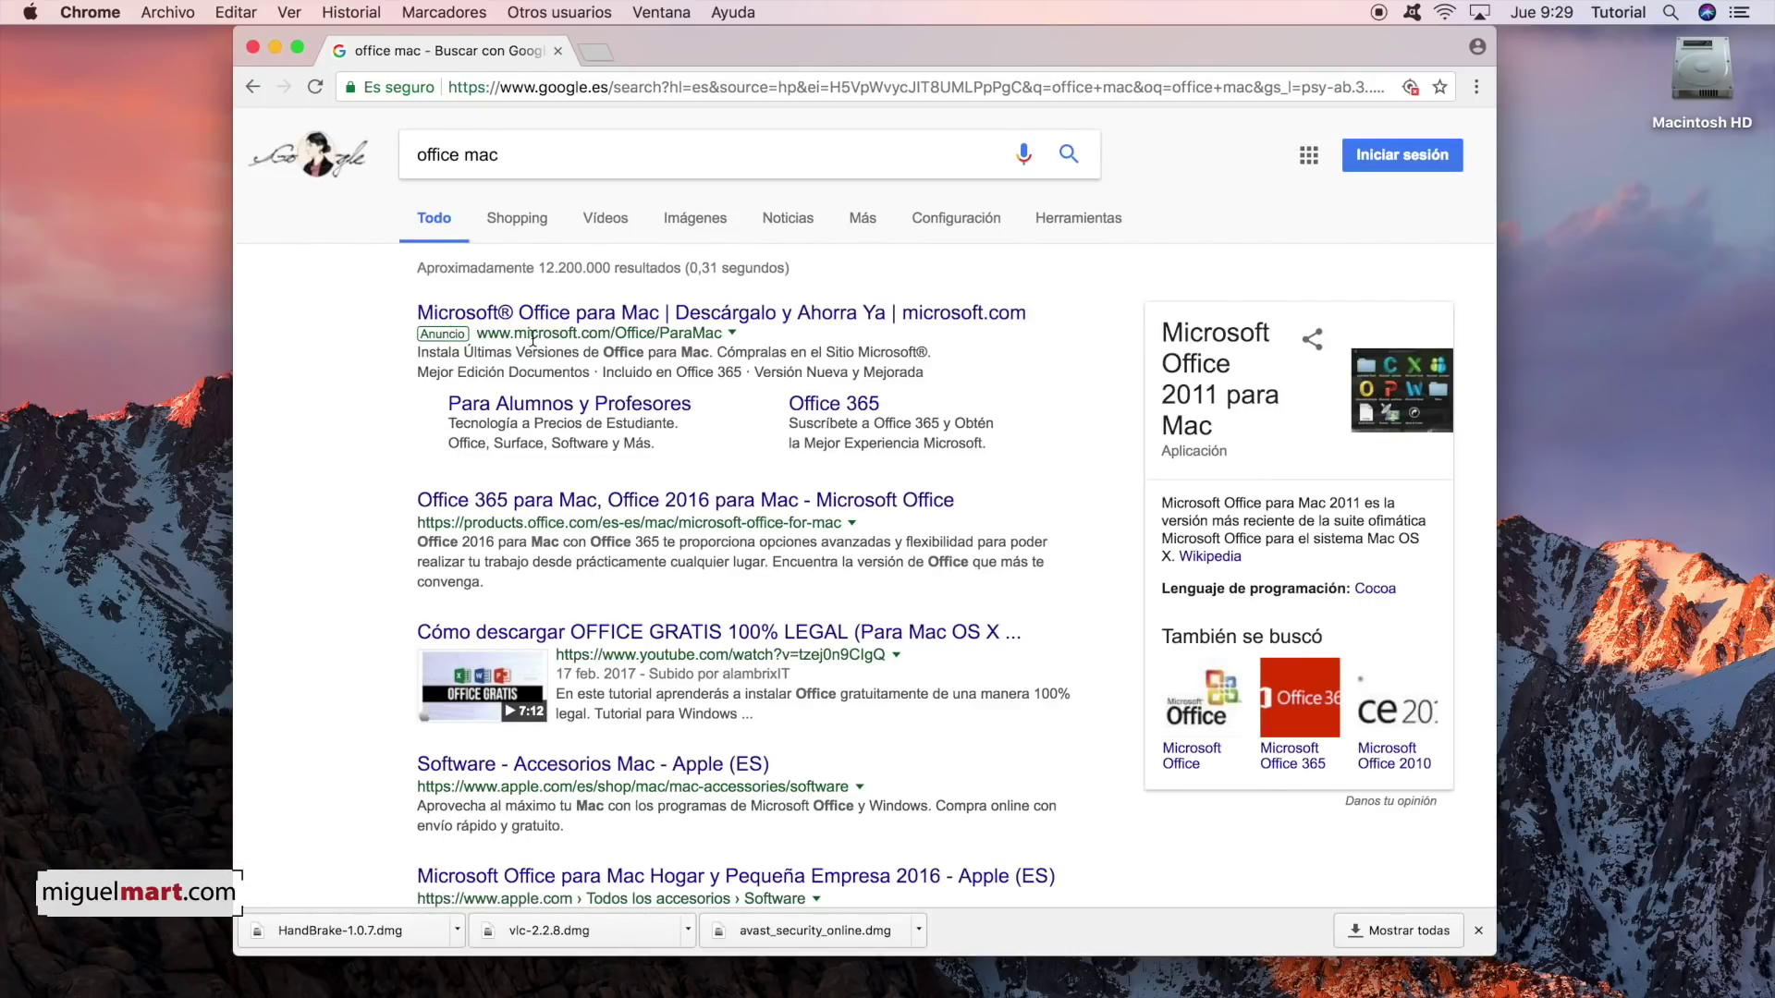
{"action": "left_click", "coordinate": [588, 323]}
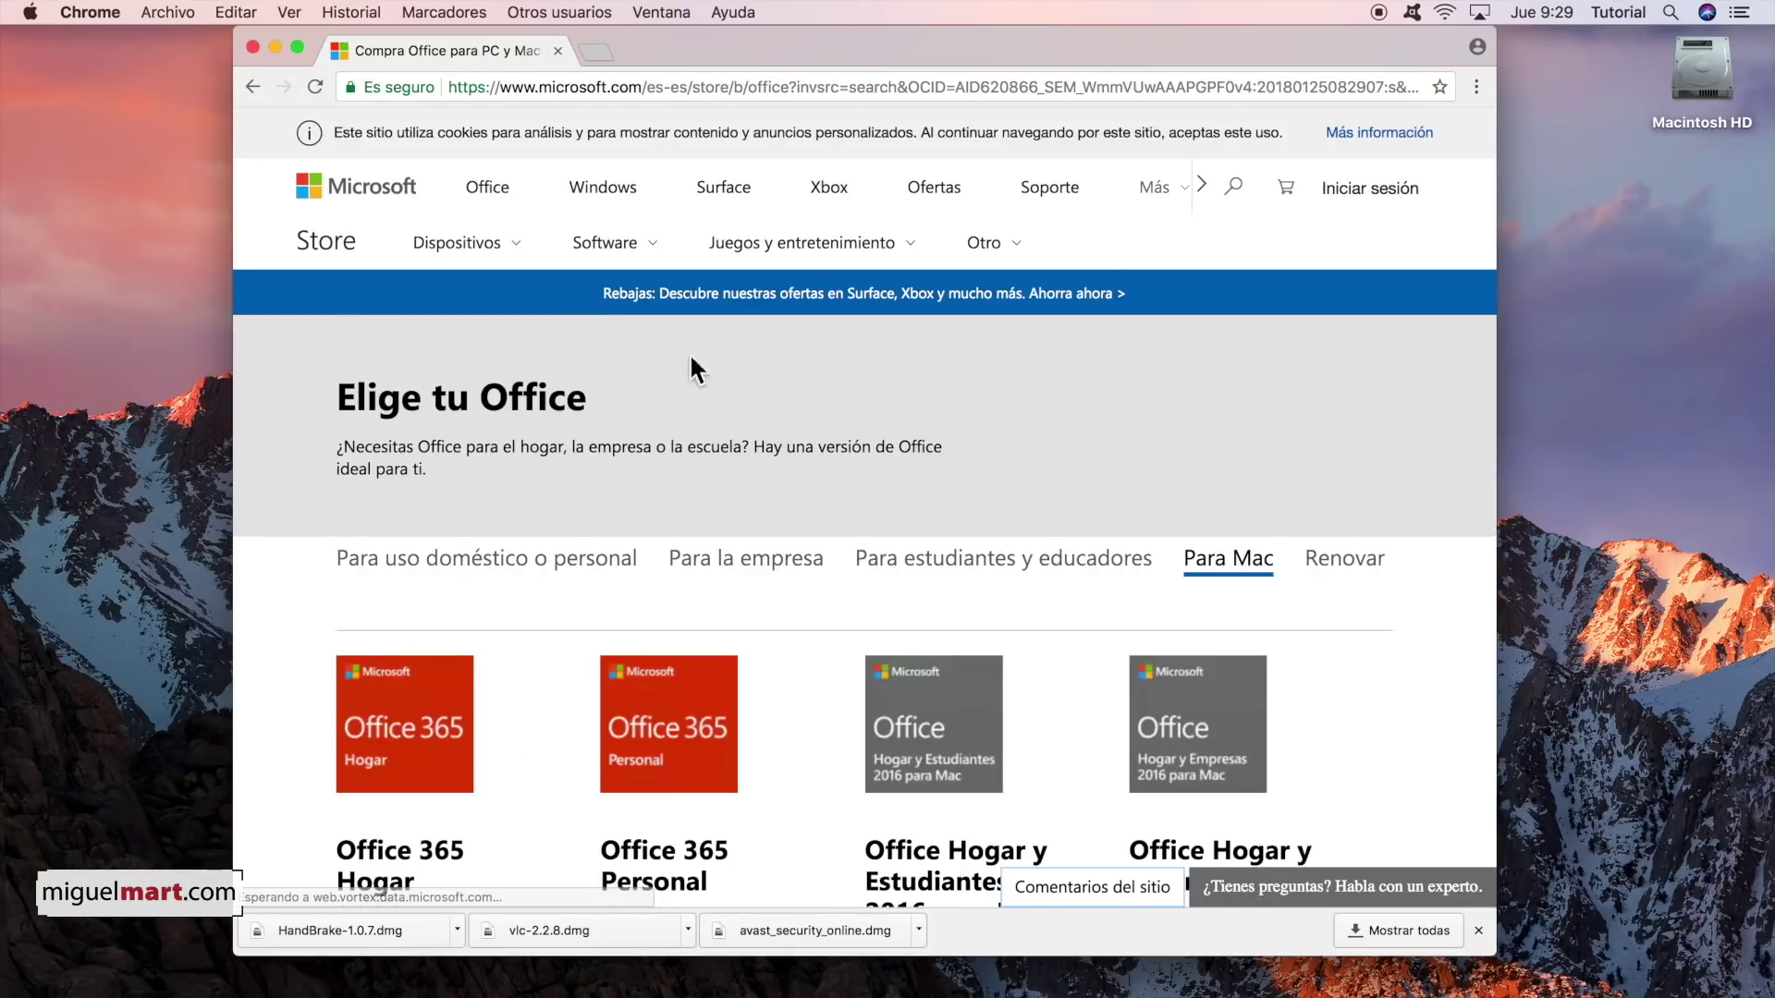
- Examine the Office editions for Mac in the Microsoft store, comparing their prices, included applications and Apple's alternatives in the Dock
{"action": "scroll", "coordinate": [1396, 536], "scroll_direction": "down", "scroll_amount": 5}
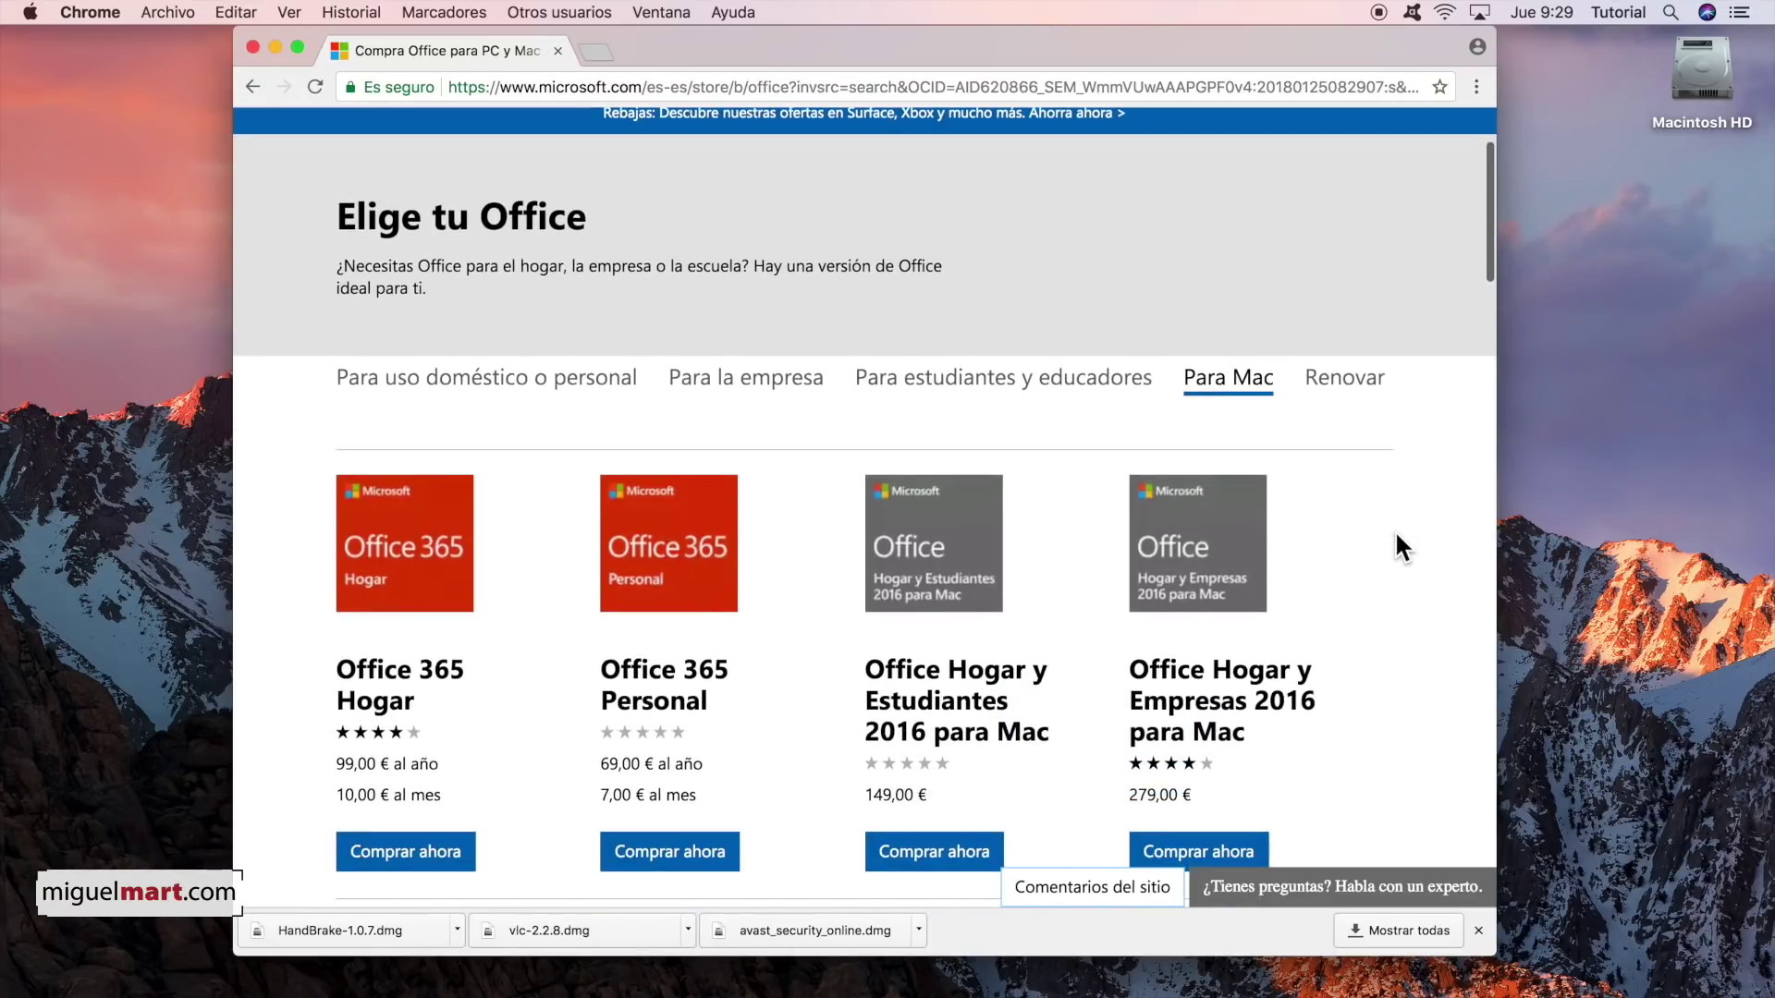
{"action": "scroll", "coordinate": [1396, 535], "scroll_direction": "down", "scroll_amount": 15}
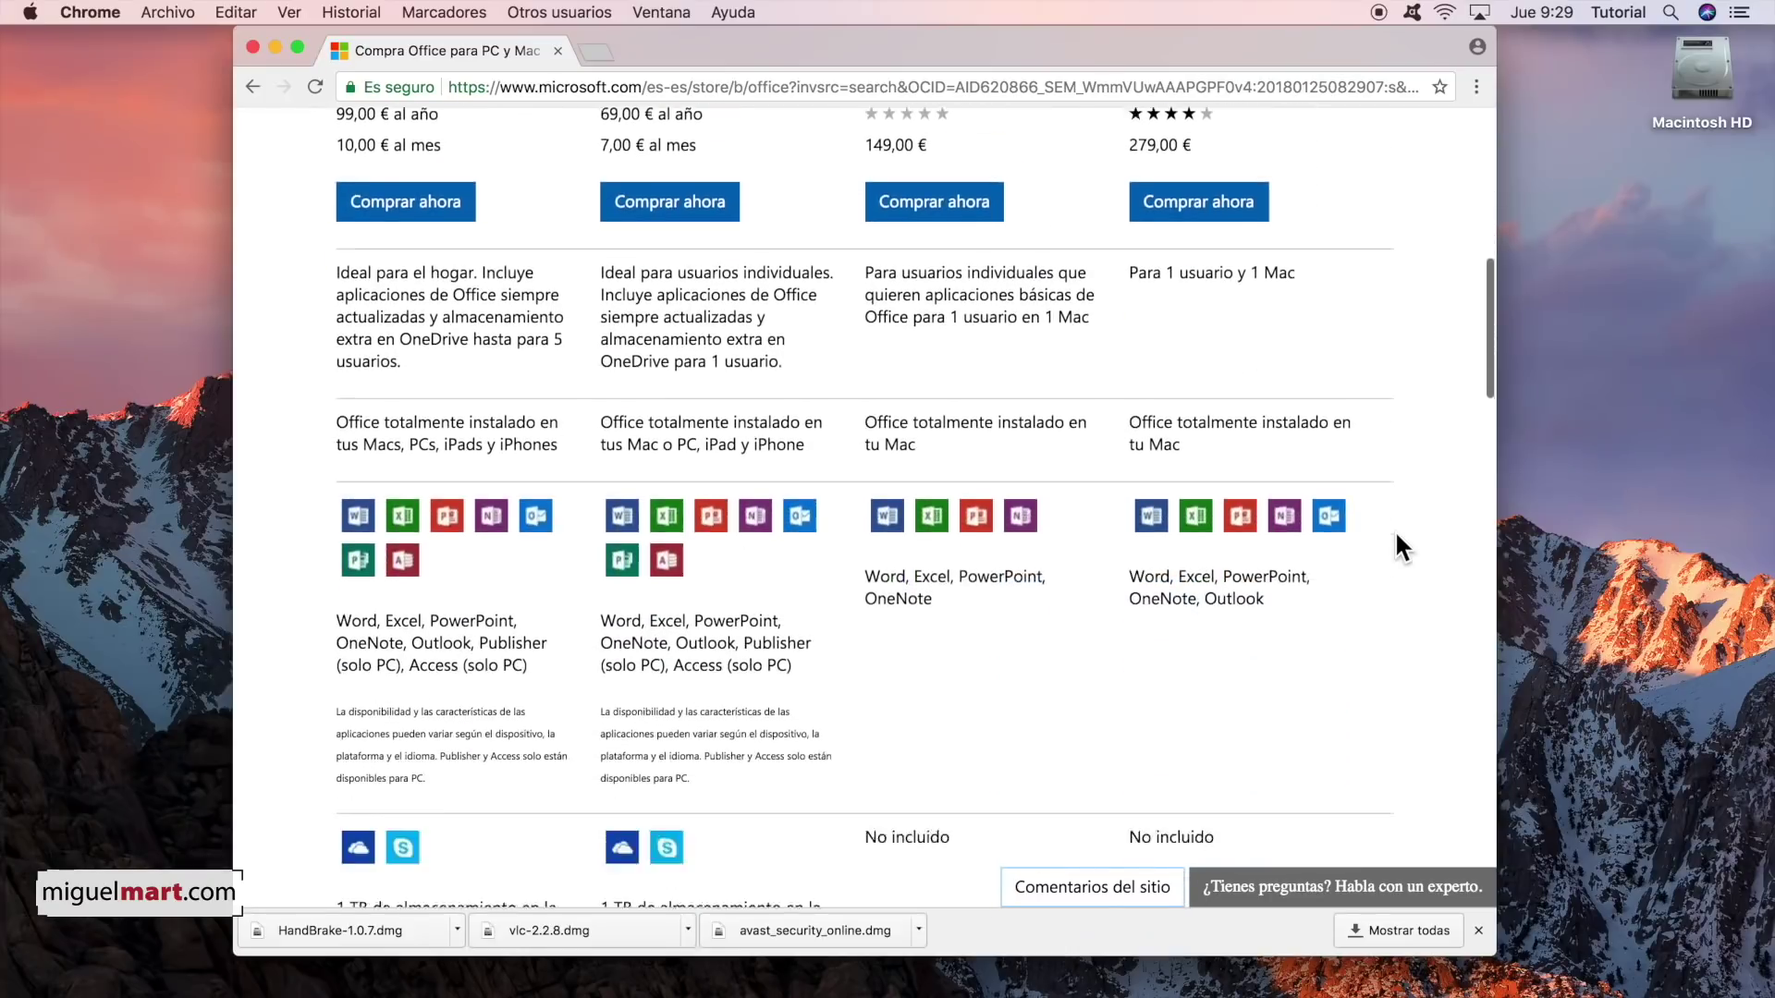
{"action": "scroll", "coordinate": [1393, 530], "scroll_direction": "up", "scroll_amount": 20}
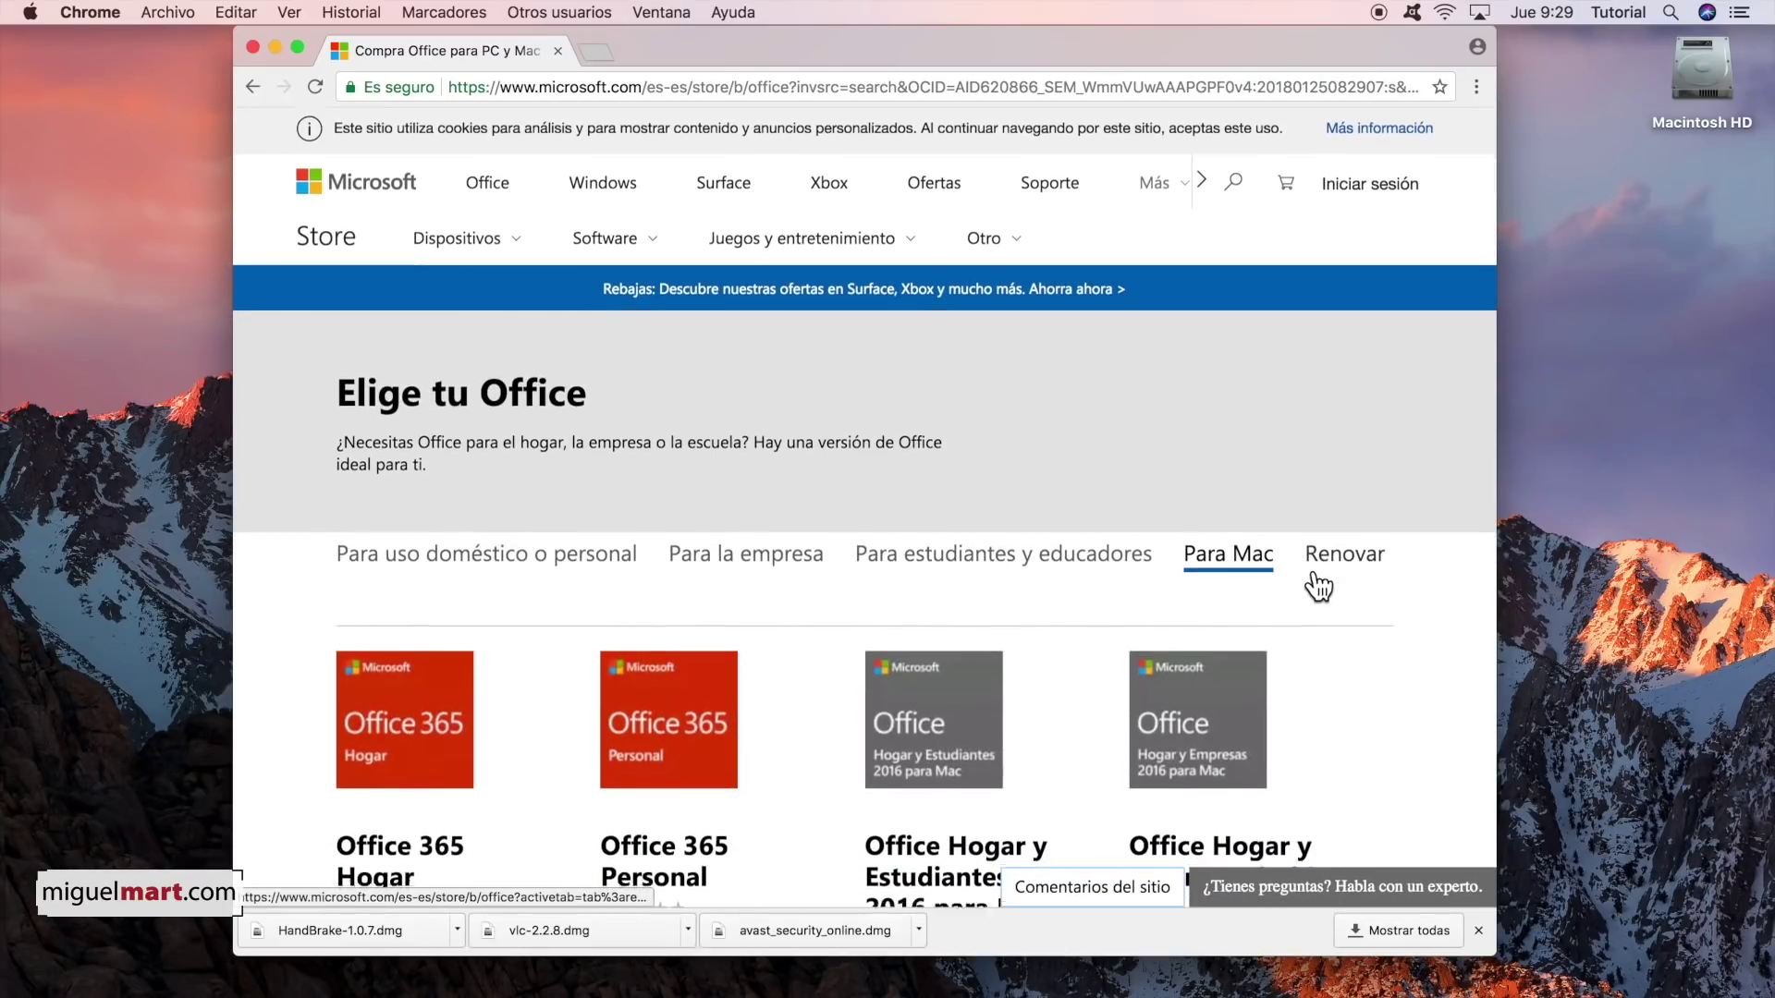
{"action": "scroll", "coordinate": [1313, 586], "scroll_direction": "down", "scroll_amount": 3}
{"action": "scroll", "coordinate": [1315, 573], "scroll_direction": "down", "scroll_amount": 2}
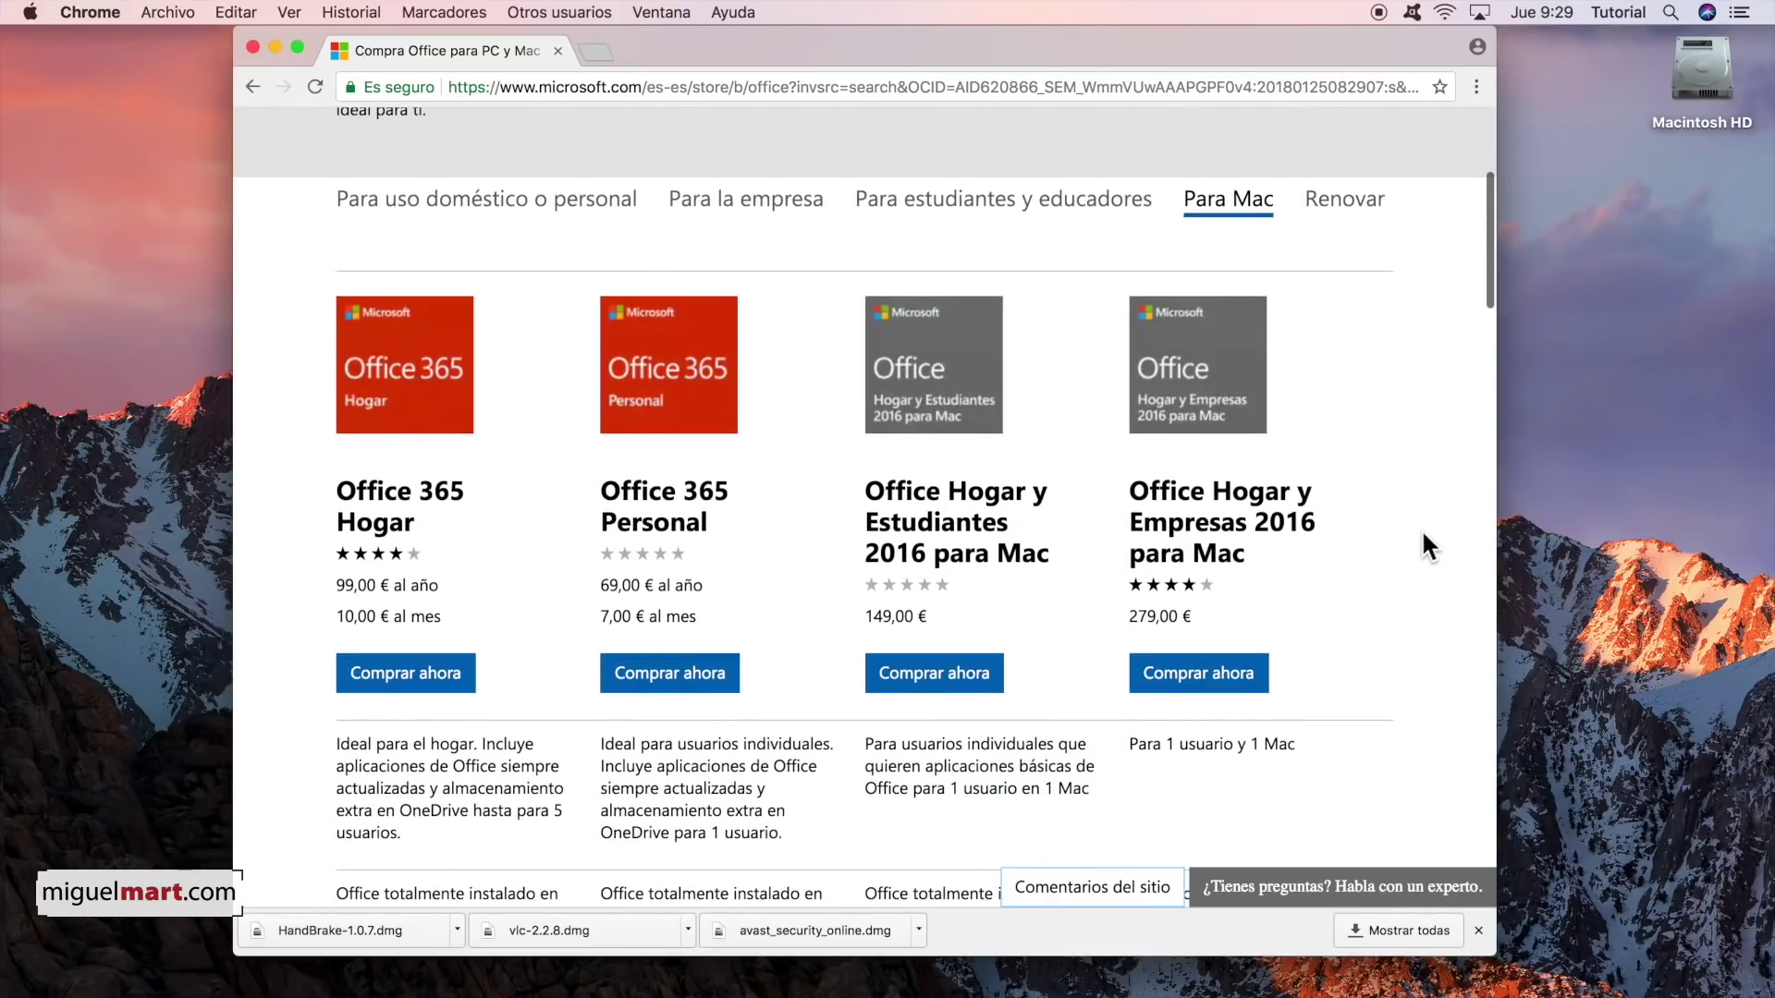
{"action": "mouse_move", "coordinate": [1057, 992]}
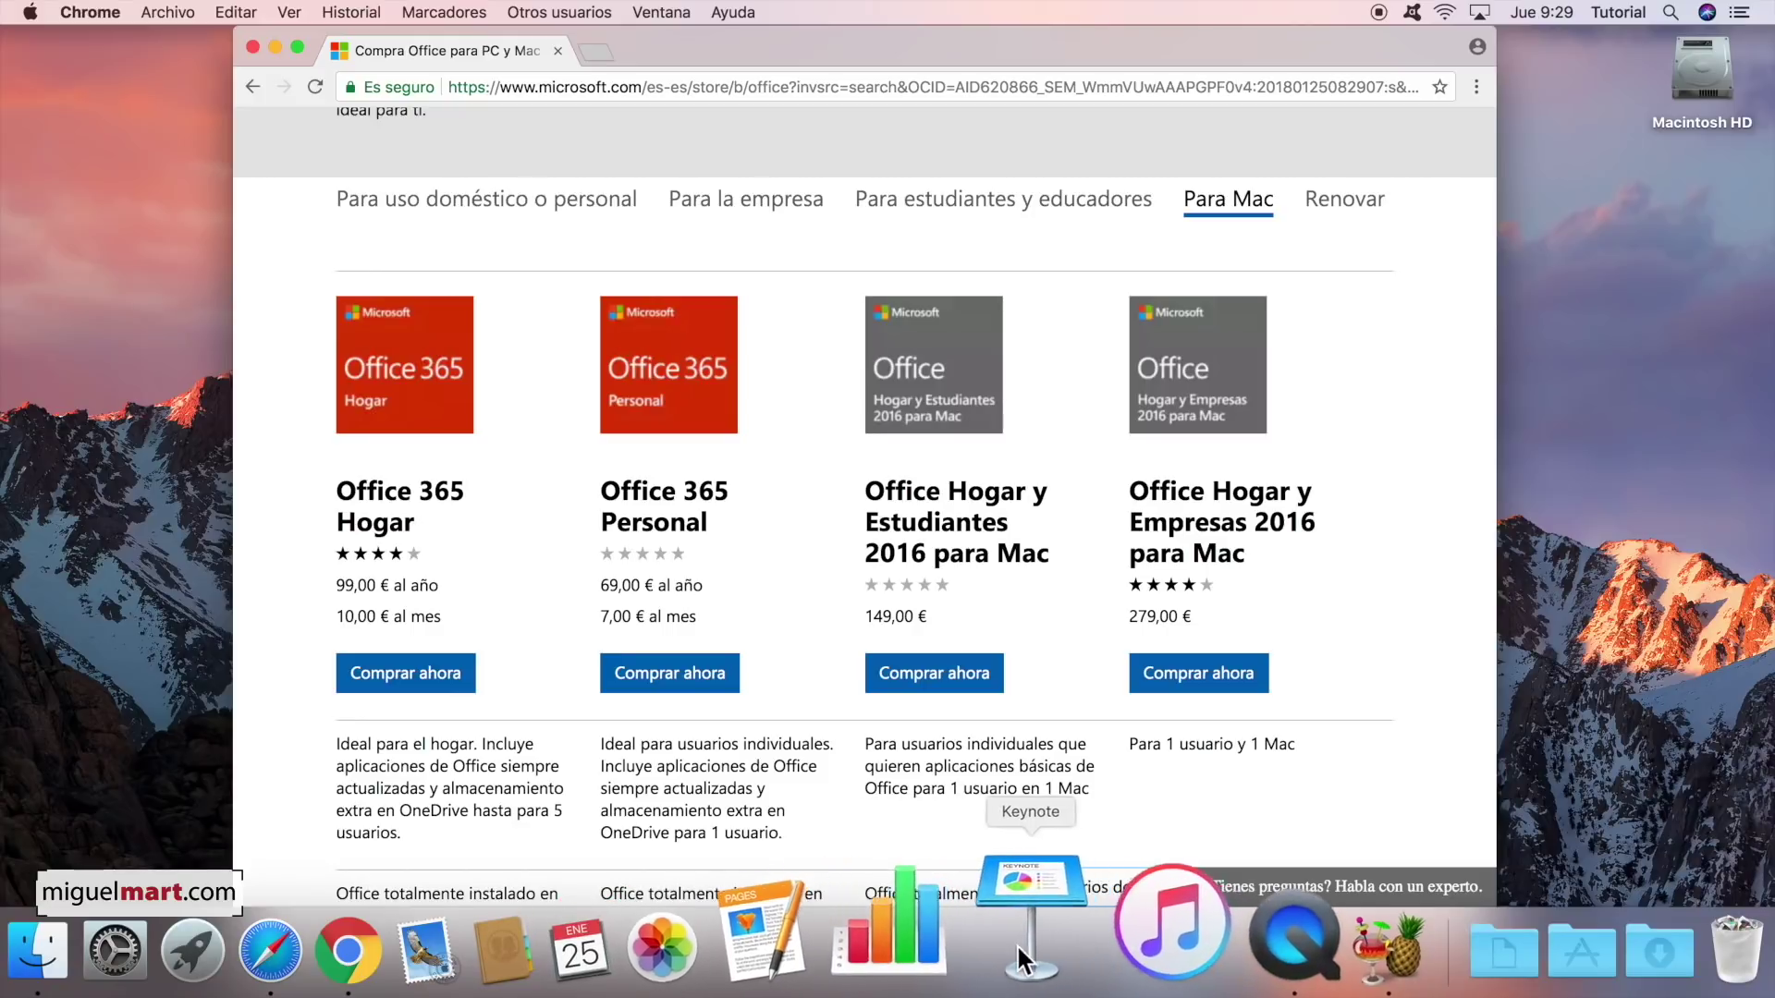
{"action": "scroll", "coordinate": [1417, 429], "scroll_direction": "down", "scroll_amount": 3}
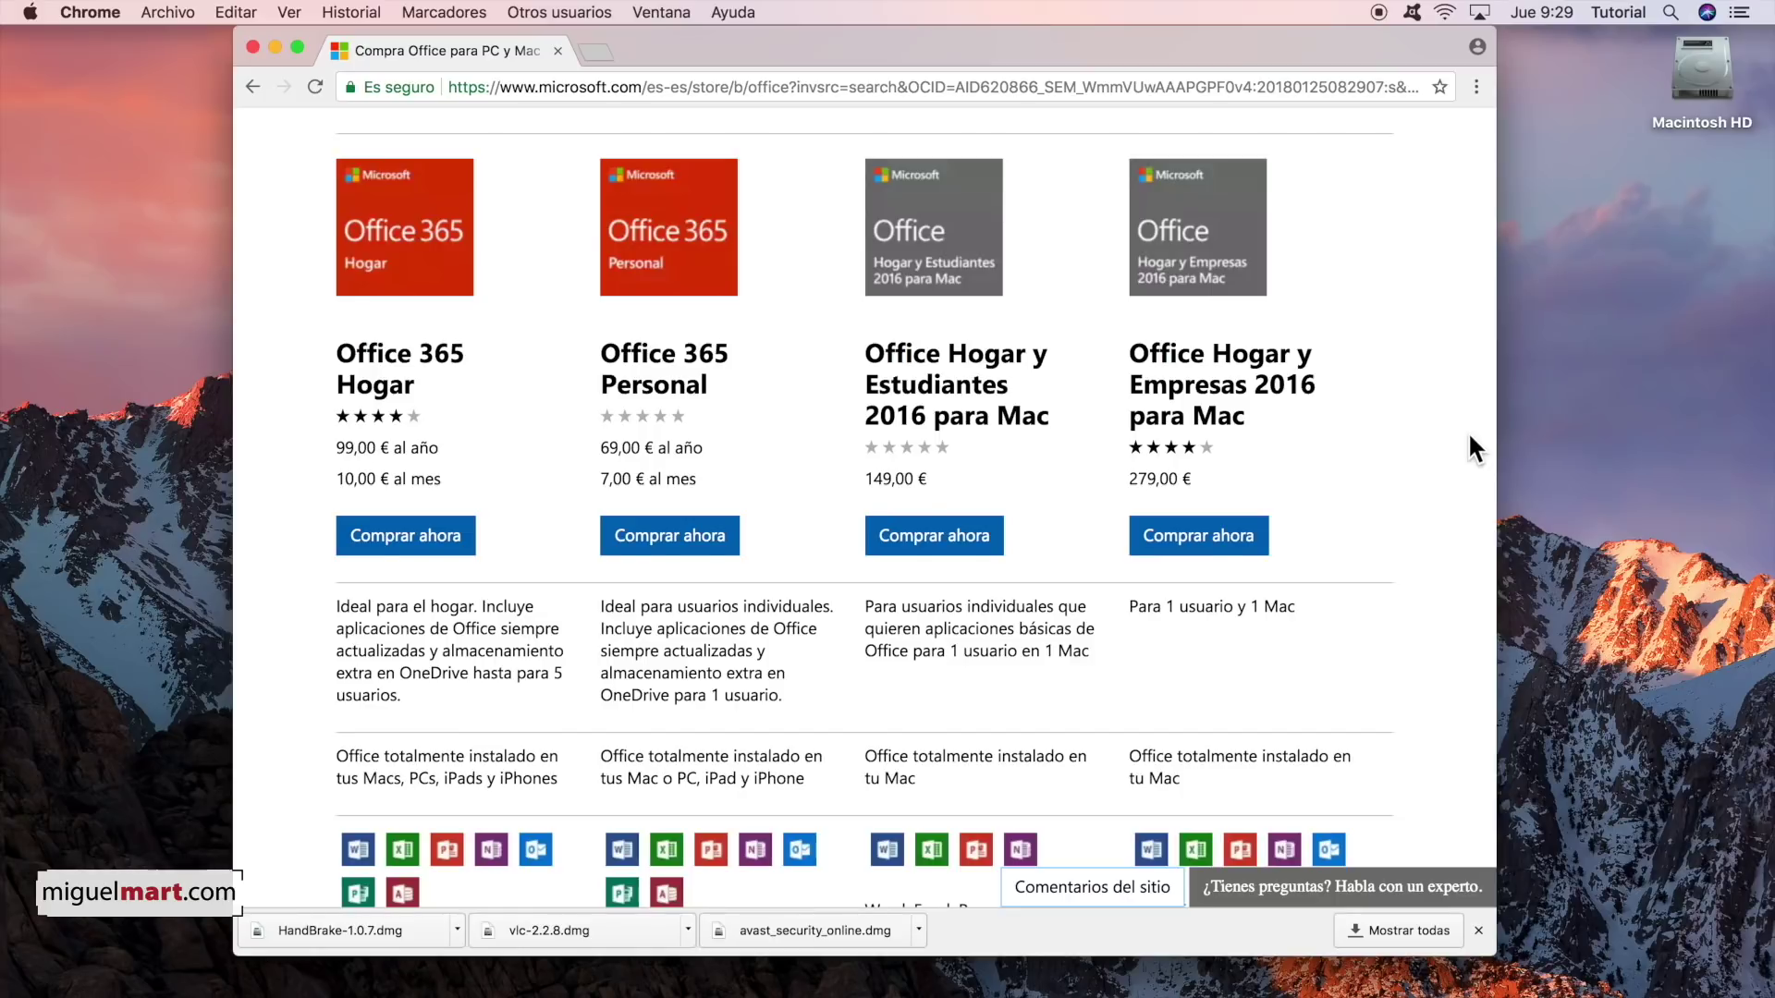
{"action": "scroll", "coordinate": [1469, 439], "scroll_direction": "up", "scroll_amount": 5}
{"action": "scroll", "coordinate": [1470, 436], "scroll_direction": "down", "scroll_amount": 5}
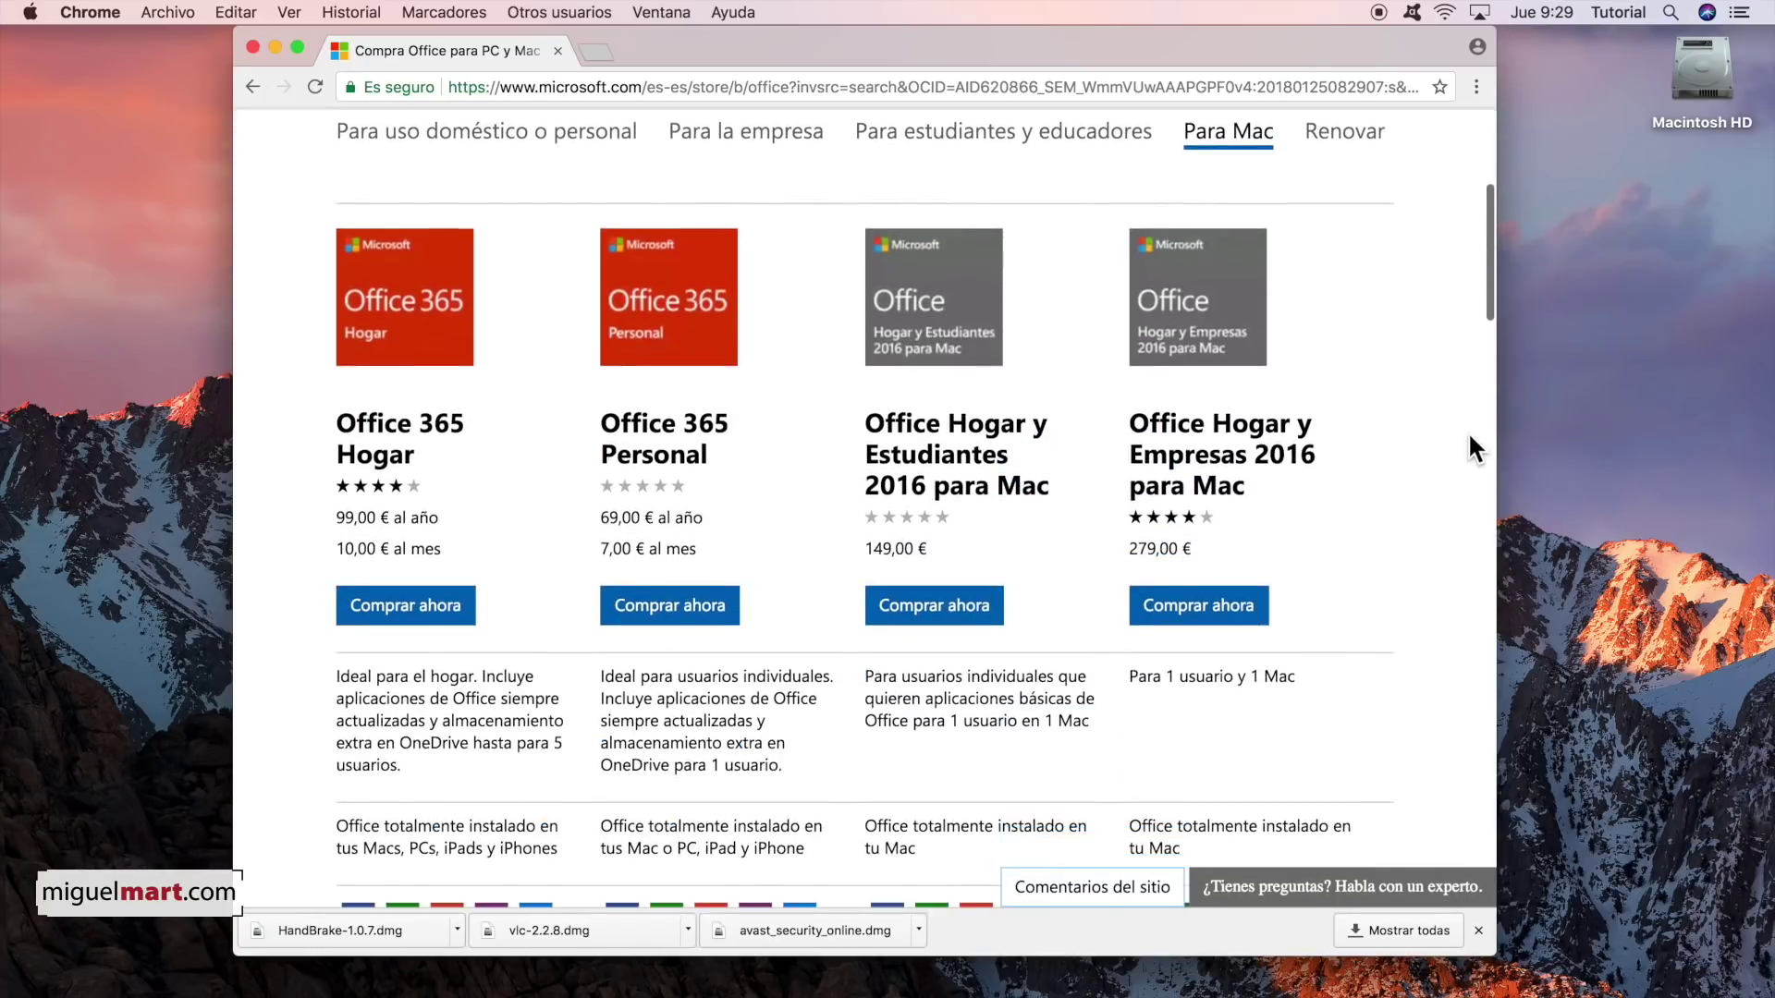